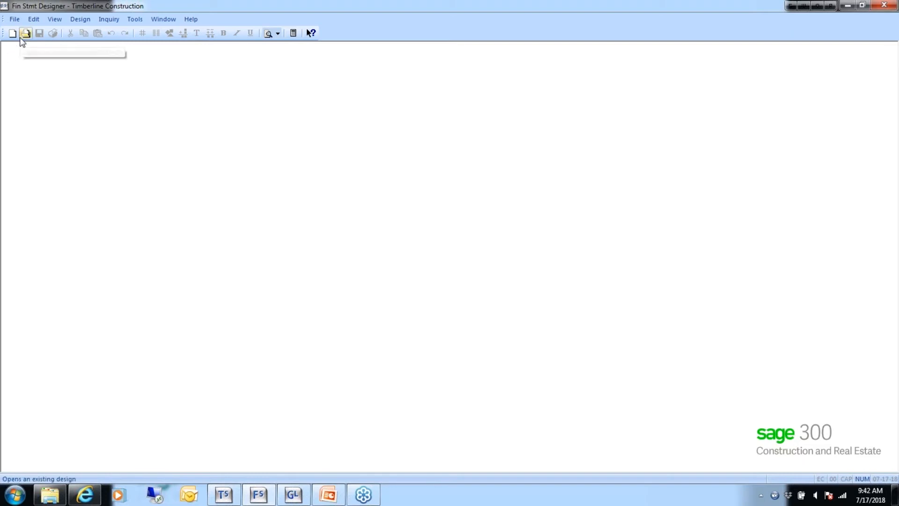
Create the default financial statement designs and accumulators, overwriting the existing Default Net Income - Accrual accumulator.
{"action": "left_click", "coordinate": [15, 19]}
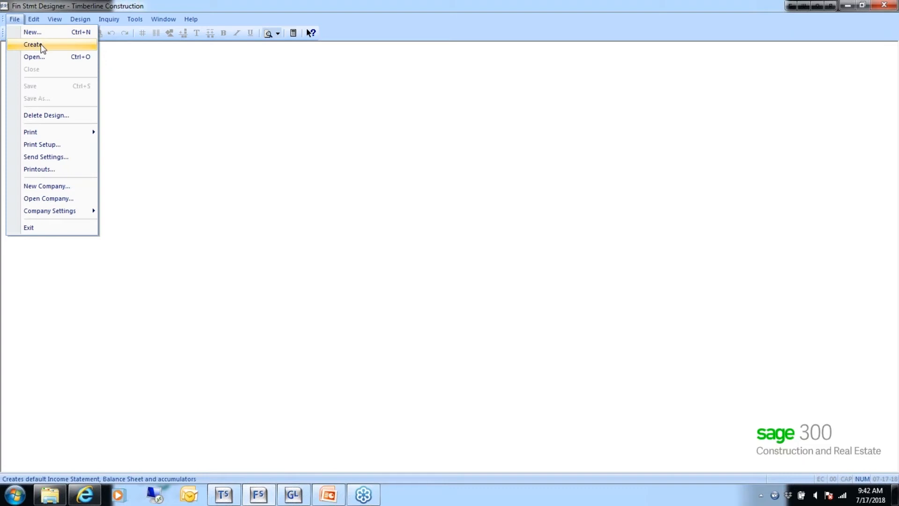
{"action": "left_click", "coordinate": [40, 49]}
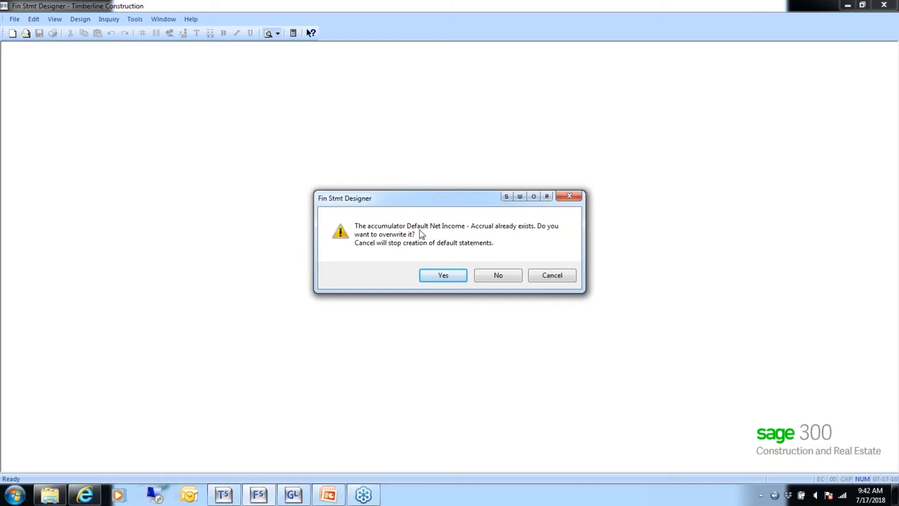
{"action": "left_click", "coordinate": [444, 276]}
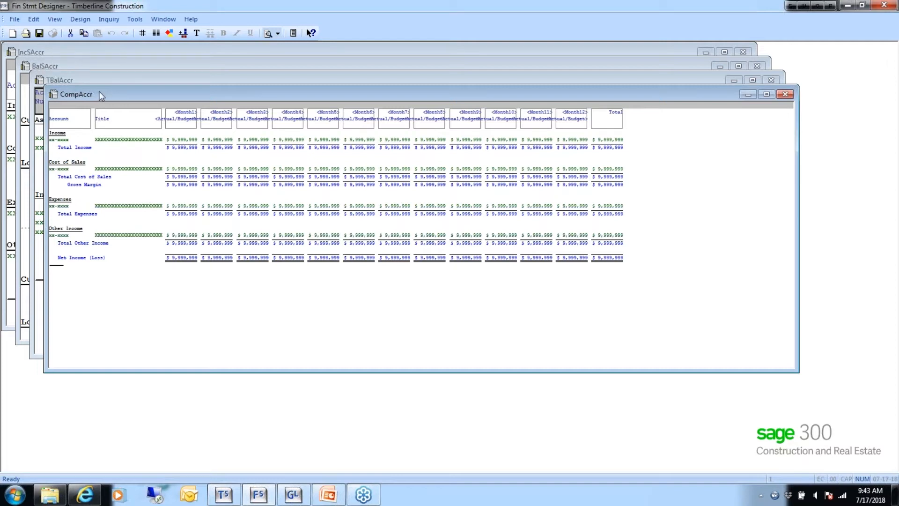
Close the CompAccr, TBalAccr, BalSAccr and IncSAccr statement designs.
{"action": "left_click", "coordinate": [785, 94]}
{"action": "left_click", "coordinate": [771, 80]}
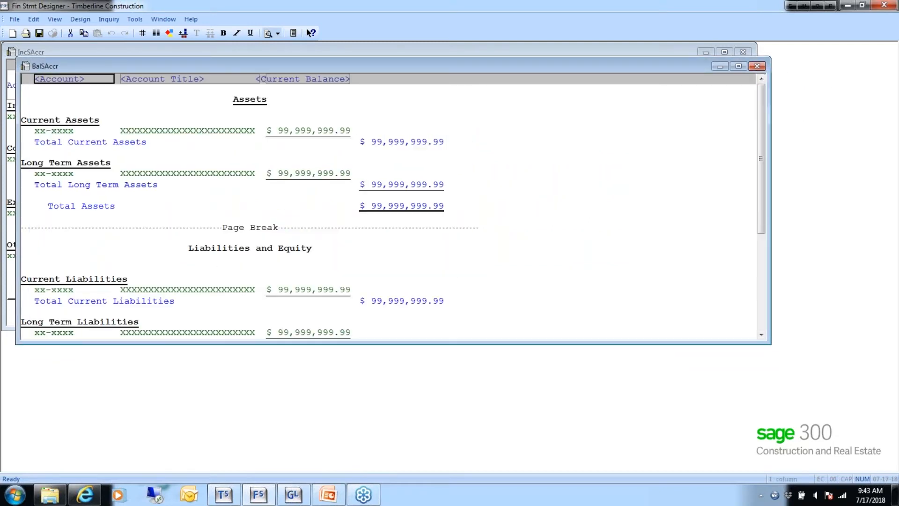
{"action": "left_click", "coordinate": [757, 66]}
{"action": "left_click", "coordinate": [743, 52]}
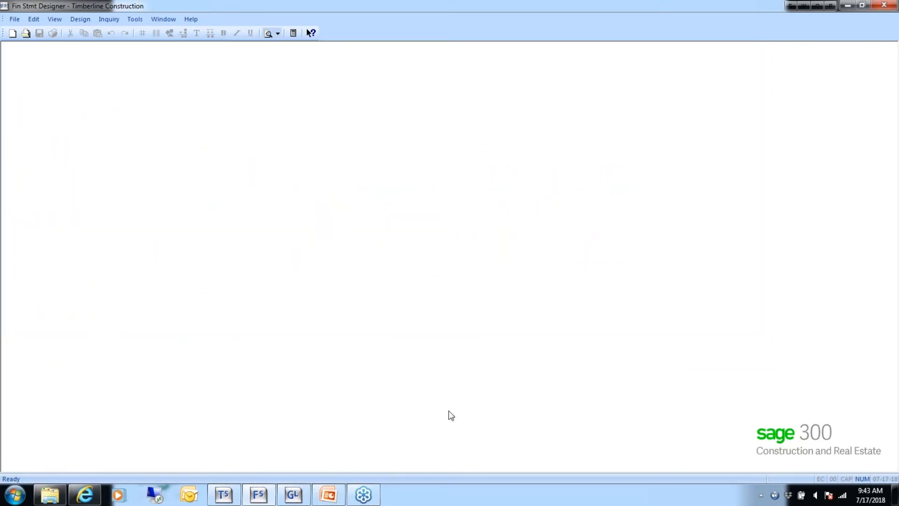
Switch to General Ledger and review the individual financial statements available for printing, without printing any.
{"action": "left_click", "coordinate": [283, 496]}
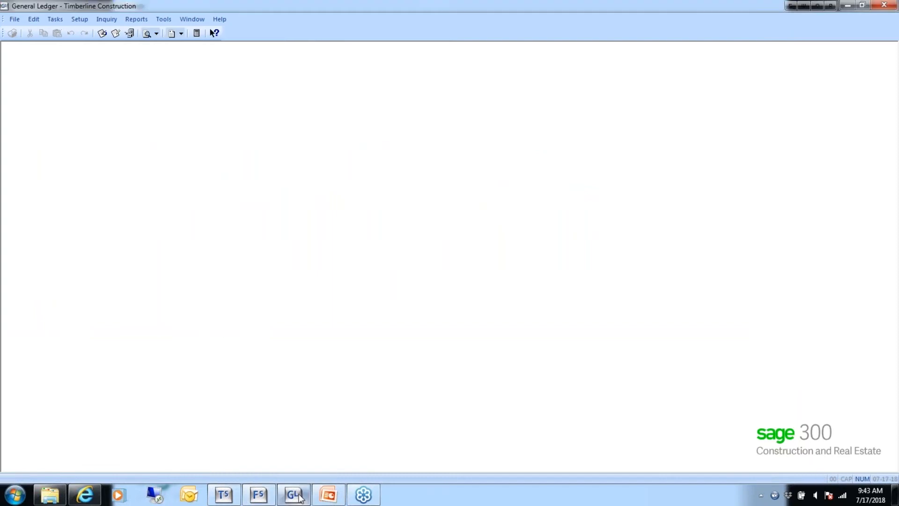
{"action": "left_click", "coordinate": [136, 20]}
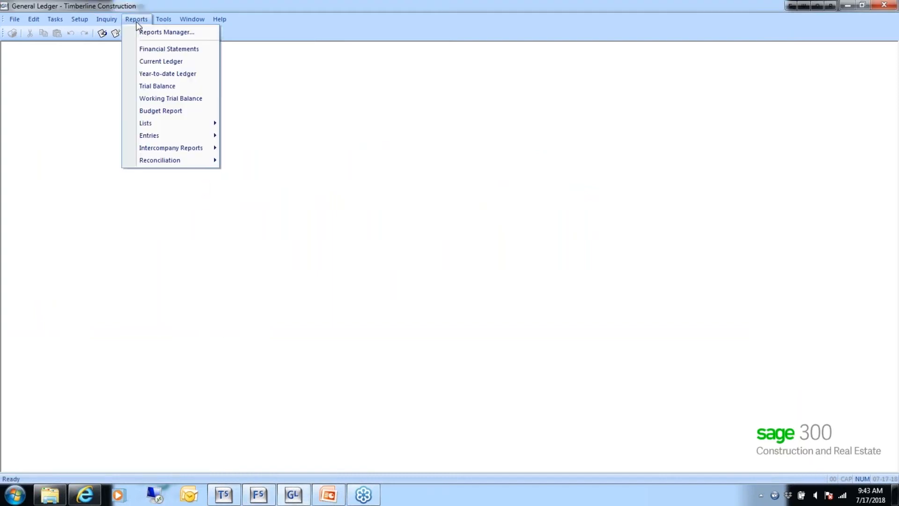
{"action": "left_click", "coordinate": [145, 49]}
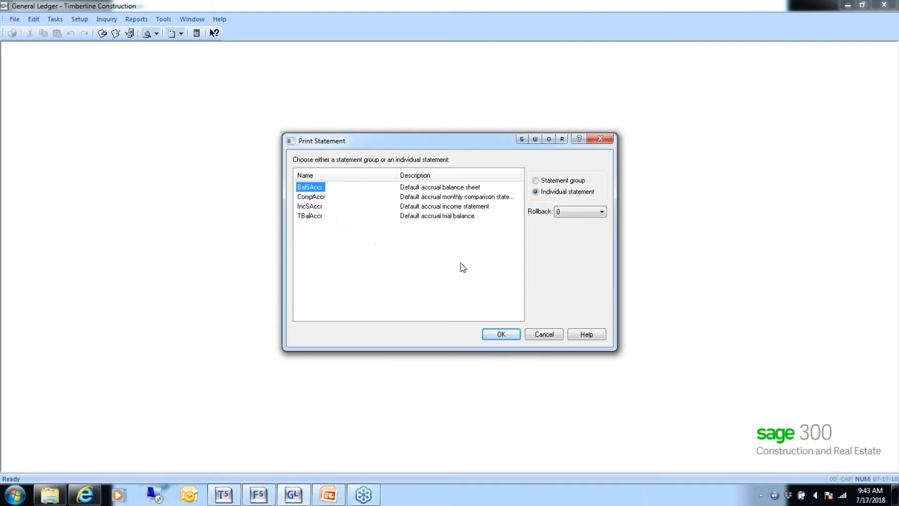
{"action": "left_click", "coordinate": [548, 334]}
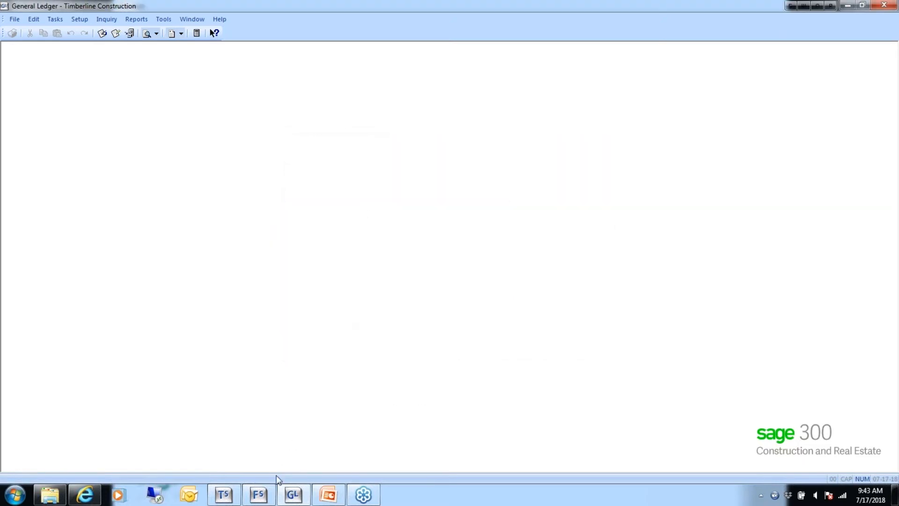
Switch back to Fin Stmt Designer and open the IncSAccr.FSD income statement design.
{"action": "left_click", "coordinate": [258, 495]}
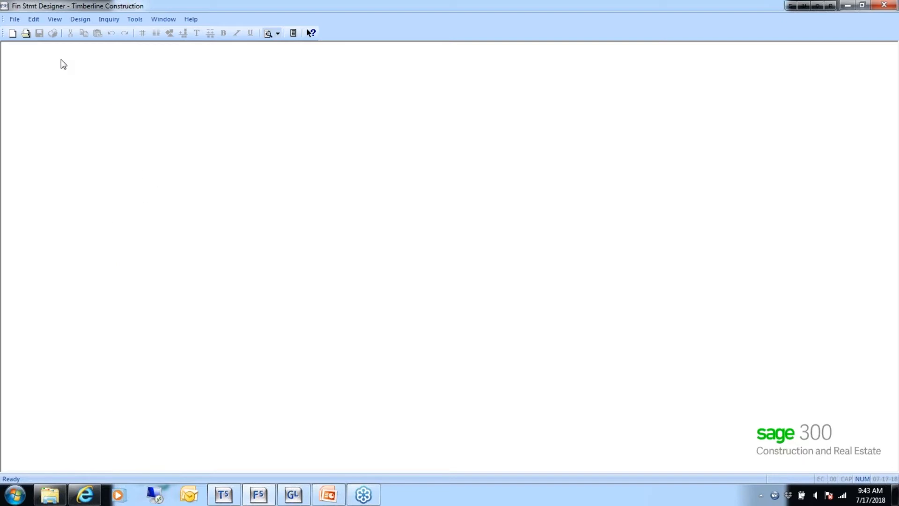
{"action": "left_click", "coordinate": [15, 20]}
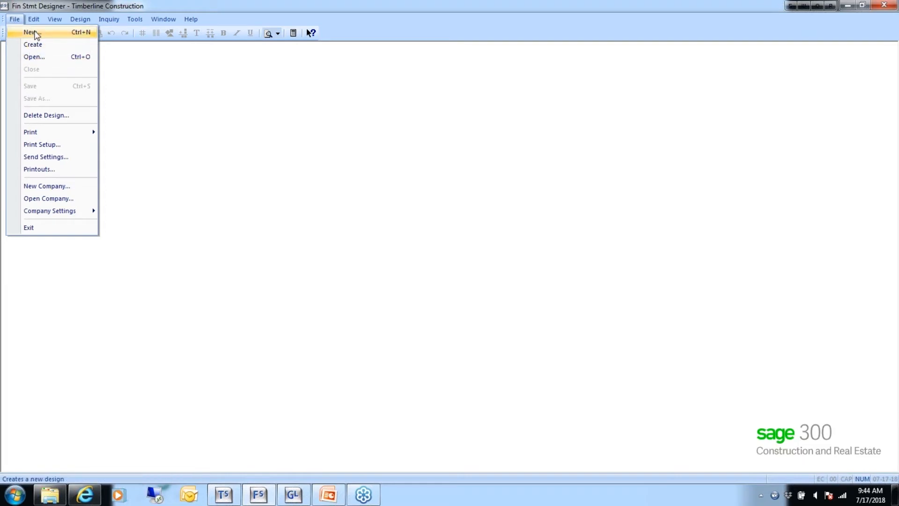
{"action": "left_click", "coordinate": [38, 56]}
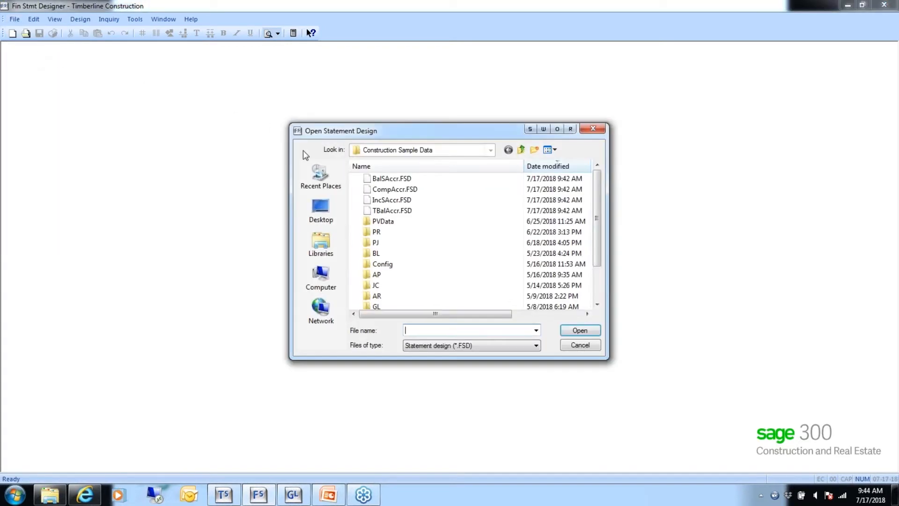
{"action": "double_click", "coordinate": [391, 200]}
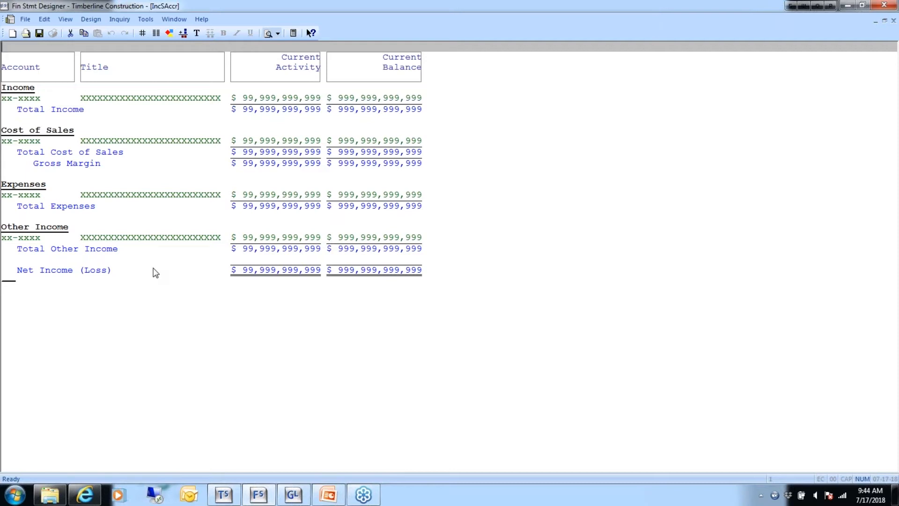
Review the income statement design's header and footer, and return to its body.
{"action": "left_click", "coordinate": [64, 22]}
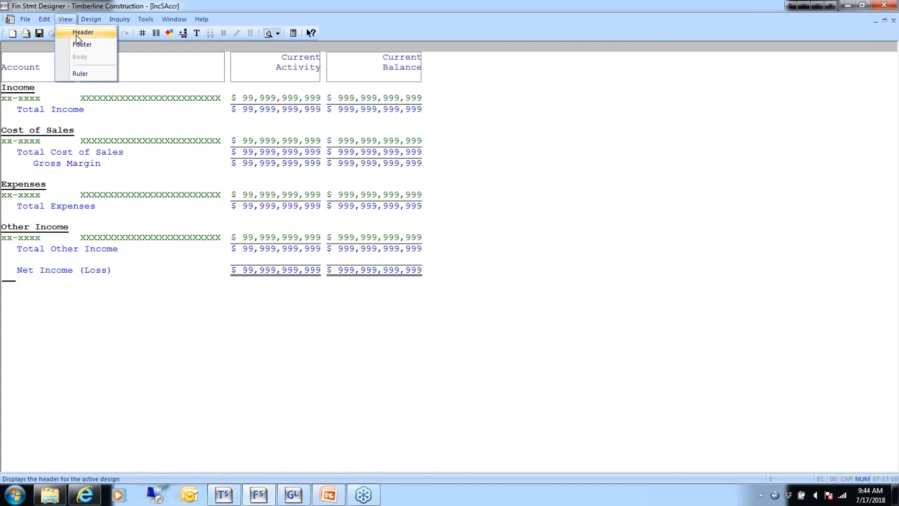
{"action": "left_click", "coordinate": [89, 33]}
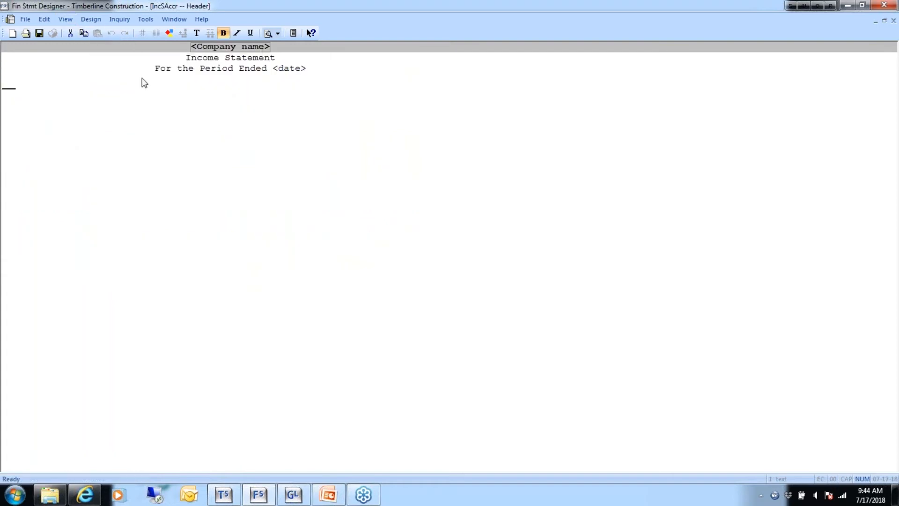
{"action": "left_click", "coordinate": [65, 19]}
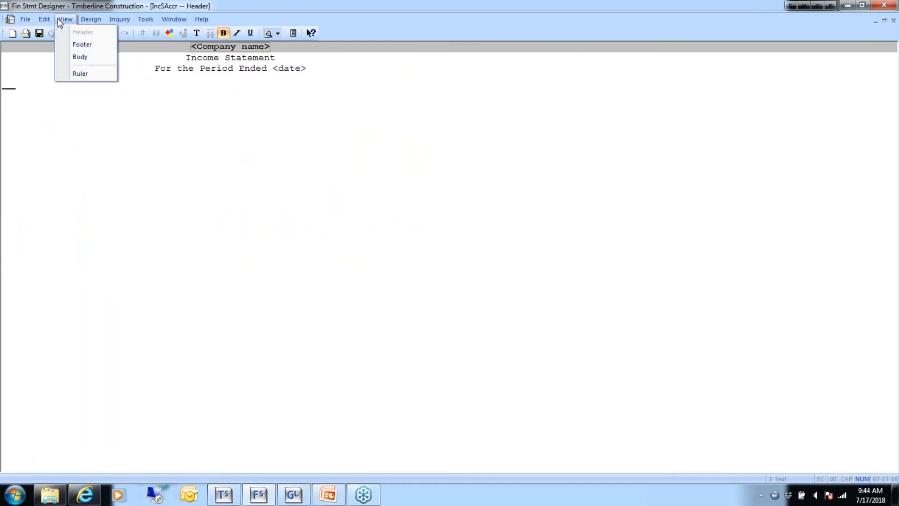
{"action": "left_click", "coordinate": [65, 45]}
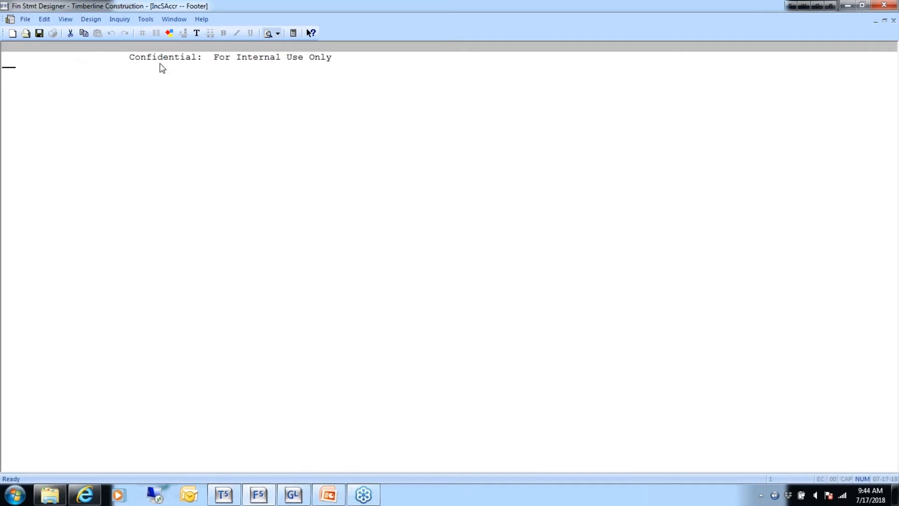
{"action": "left_click", "coordinate": [65, 20]}
{"action": "left_click", "coordinate": [70, 56]}
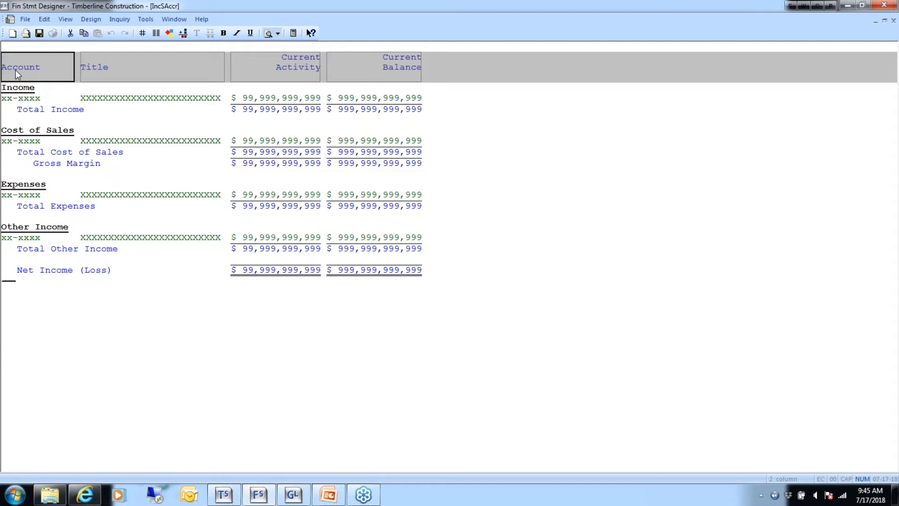
Examine the Account, Title, Current Activity and Current Balance column headings of the income statement.
{"action": "left_click", "coordinate": [109, 64]}
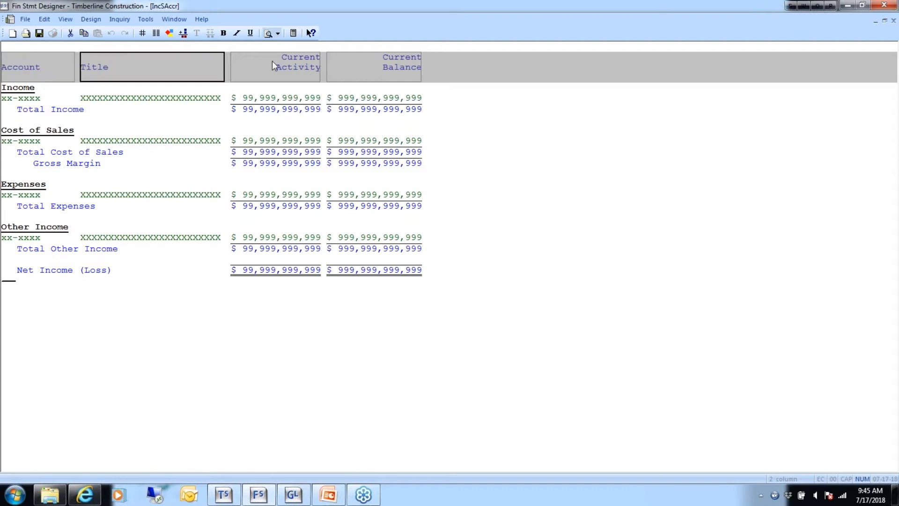
{"action": "left_click", "coordinate": [285, 64]}
{"action": "left_click", "coordinate": [396, 63]}
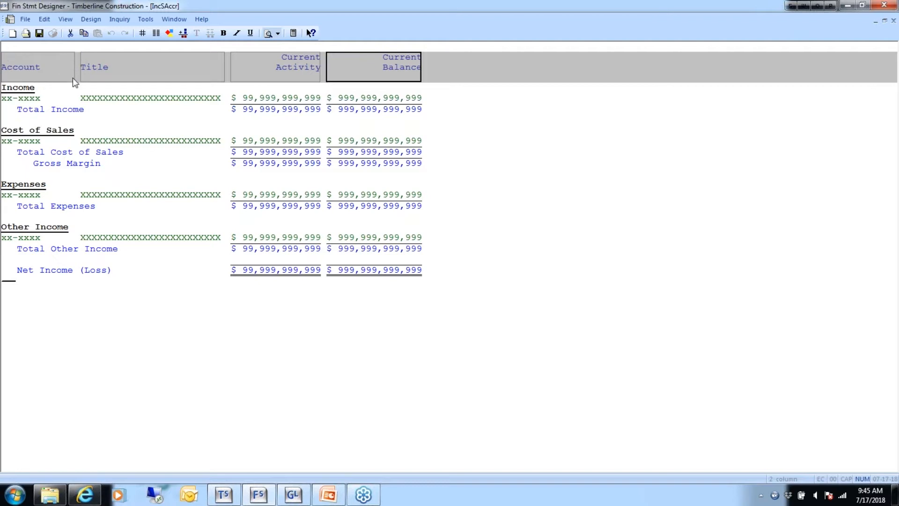
{"action": "left_click", "coordinate": [51, 66]}
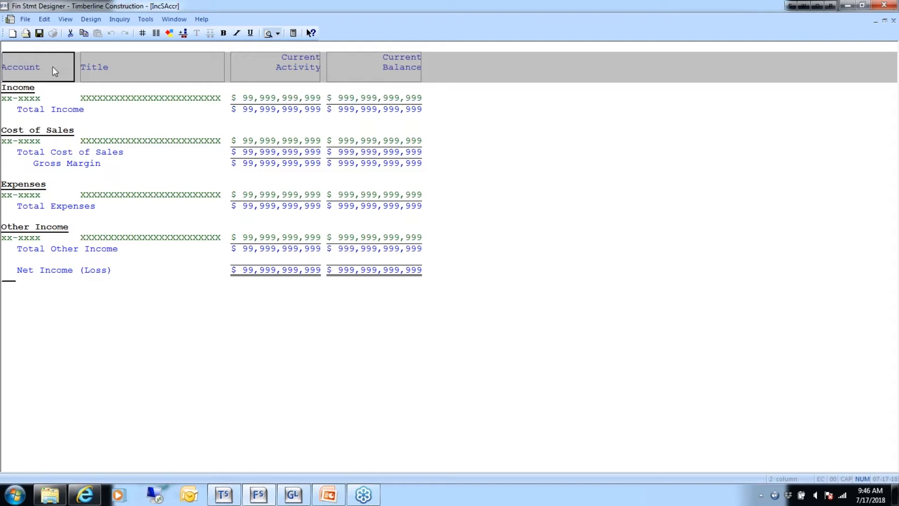
{"action": "left_click", "coordinate": [120, 67]}
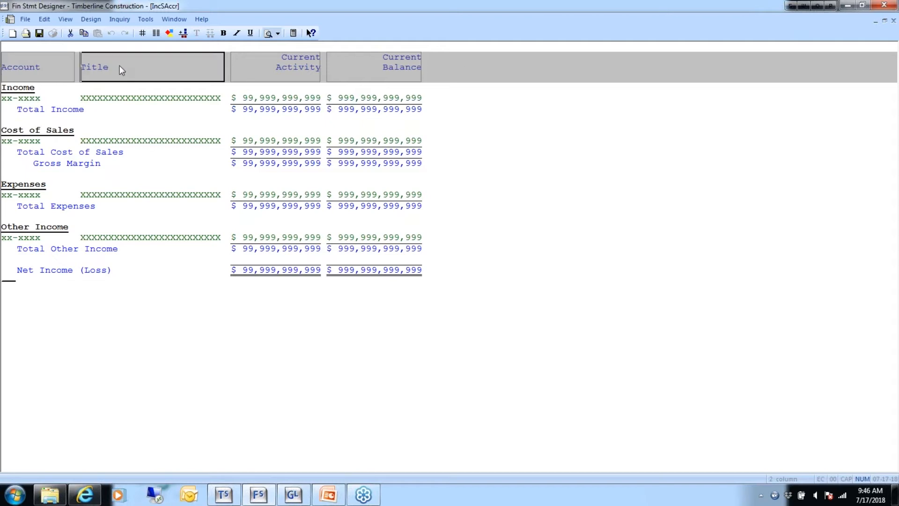
Examine the line types of the Income section: column heading, Income text, account amount line and Total Income line.
{"action": "left_click", "coordinate": [22, 87]}
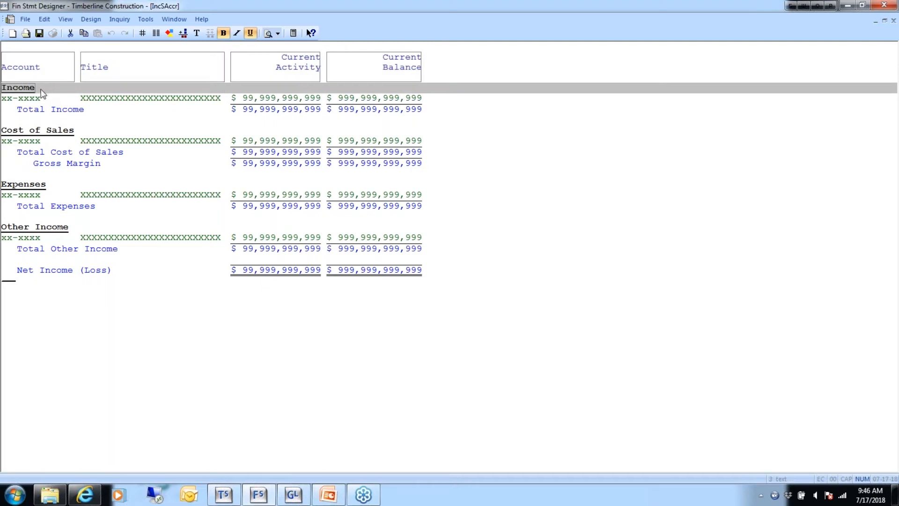
{"action": "left_click", "coordinate": [25, 89]}
{"action": "left_click", "coordinate": [28, 100]}
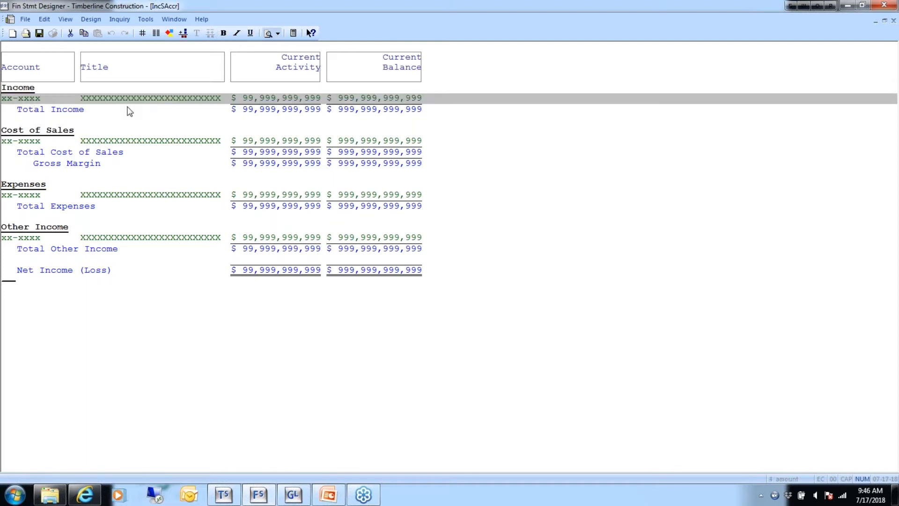
{"action": "left_click", "coordinate": [31, 89]}
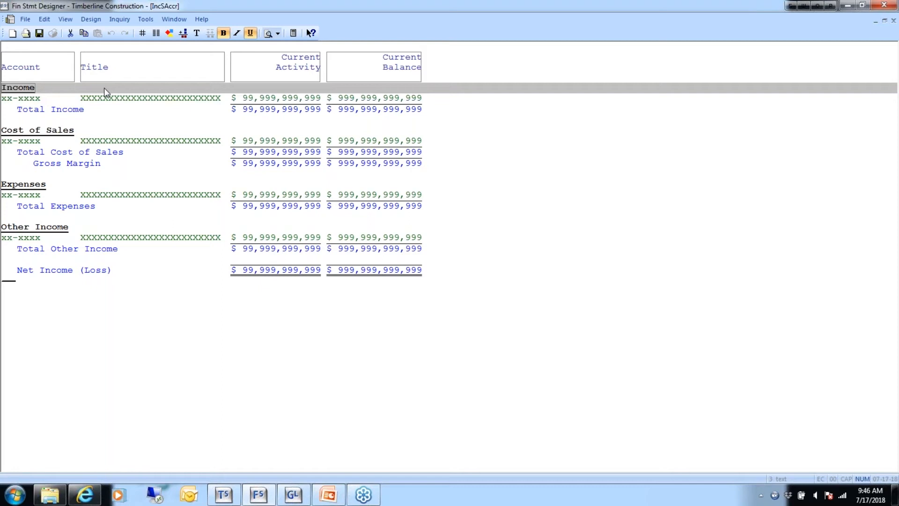
{"action": "left_click", "coordinate": [105, 100]}
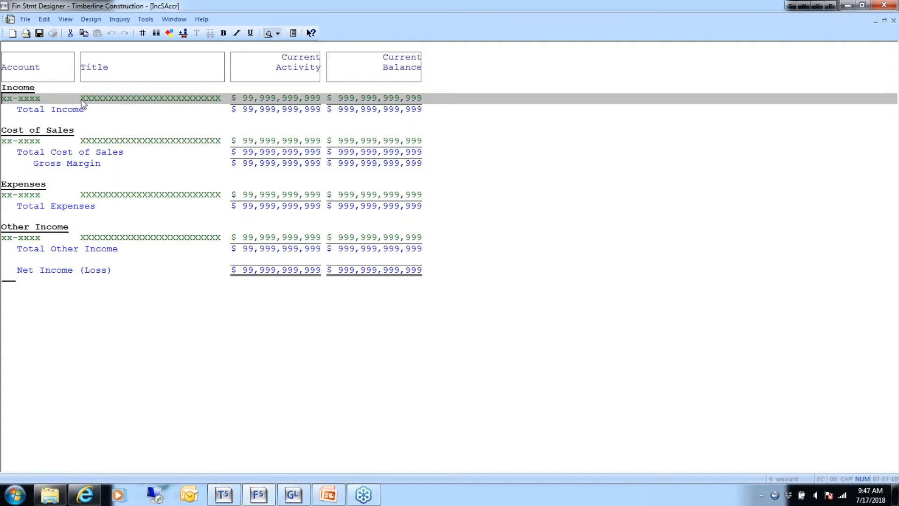
{"action": "left_click", "coordinate": [70, 113]}
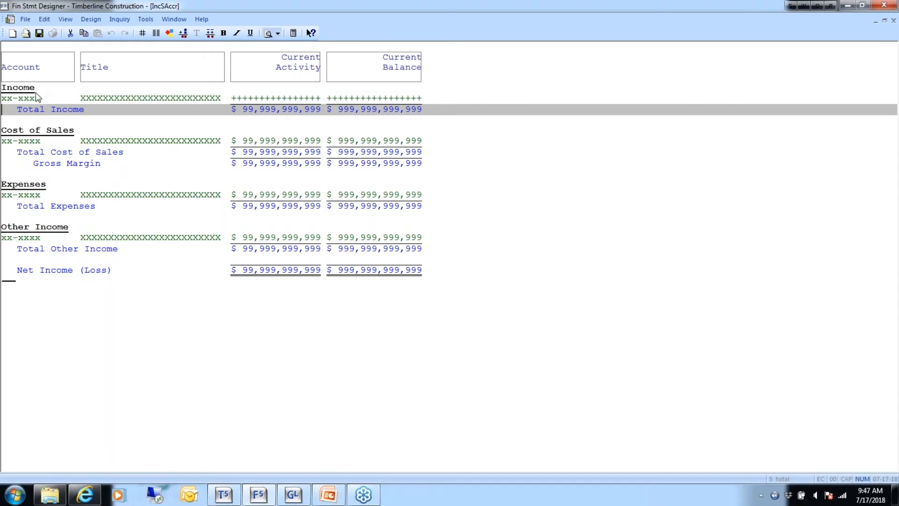
{"action": "left_click", "coordinate": [48, 69]}
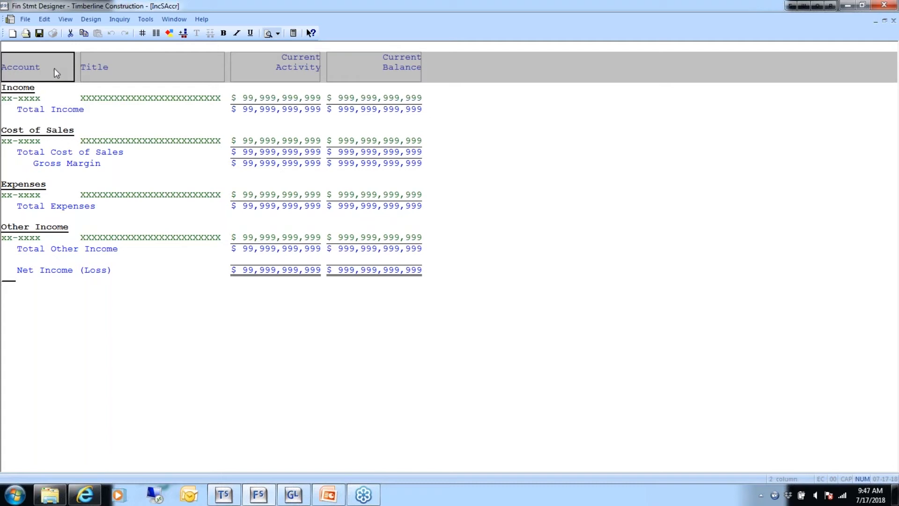
{"action": "left_click", "coordinate": [32, 89]}
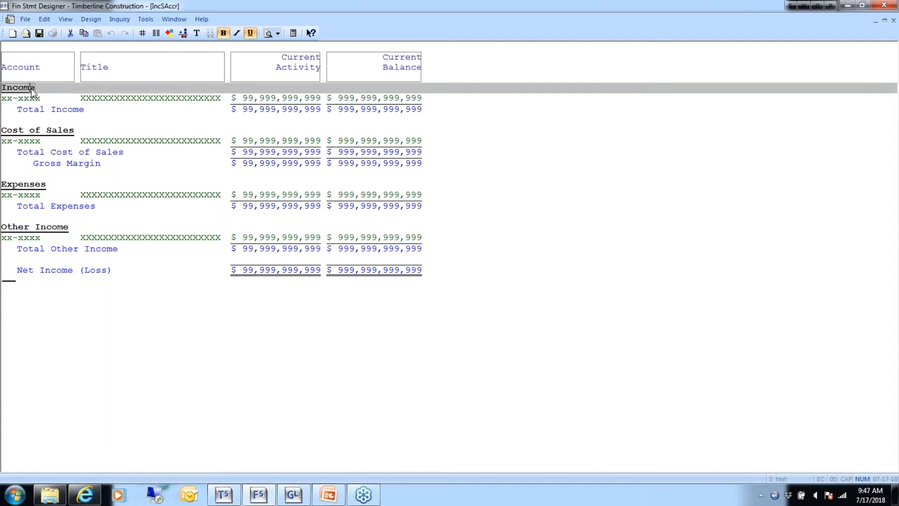
{"action": "left_click", "coordinate": [36, 97]}
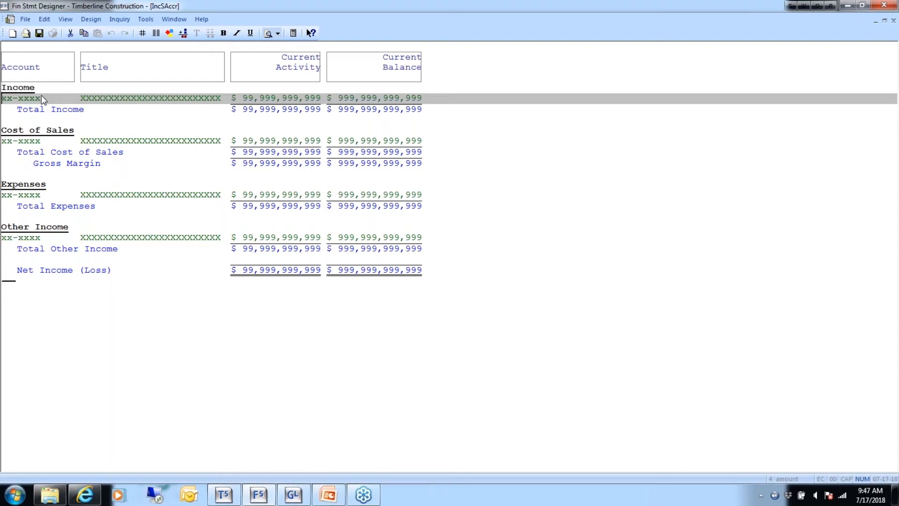
{"action": "left_click", "coordinate": [42, 110]}
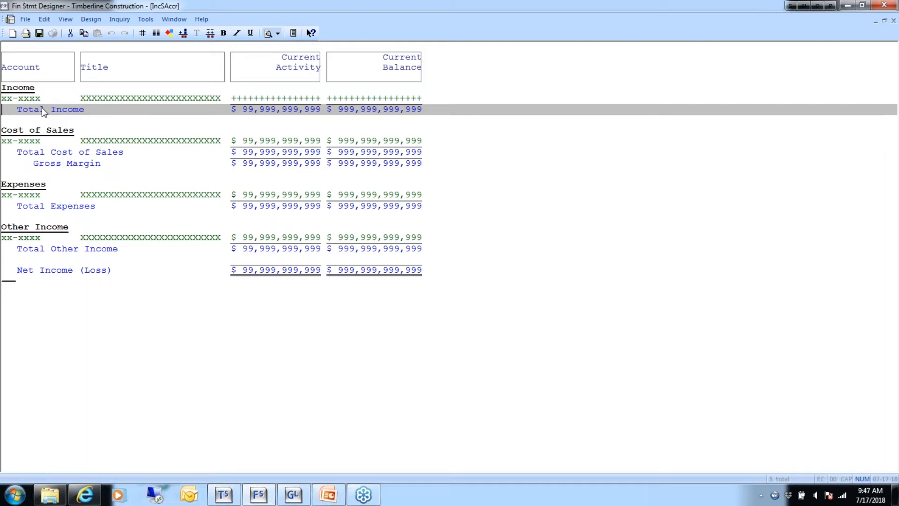
Open the column options of the income statement's Account column.
{"action": "left_click", "coordinate": [37, 67]}
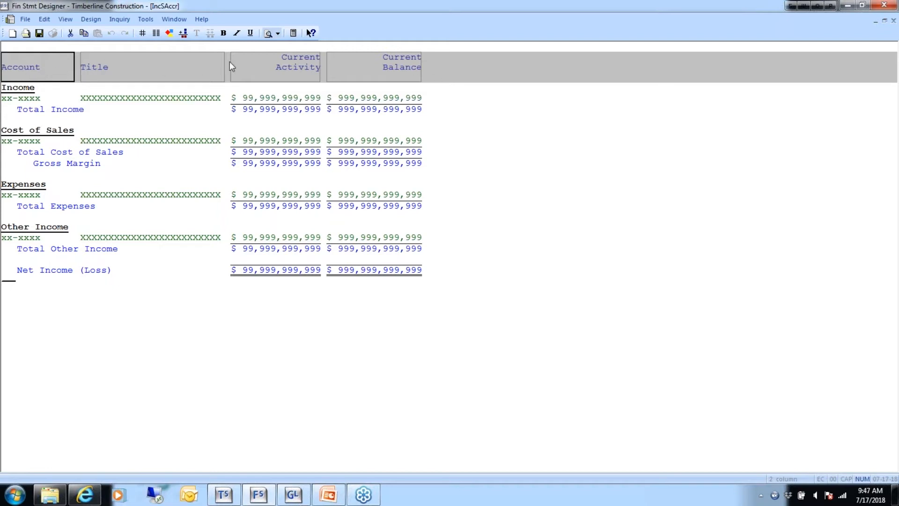
{"action": "double_click", "coordinate": [46, 63]}
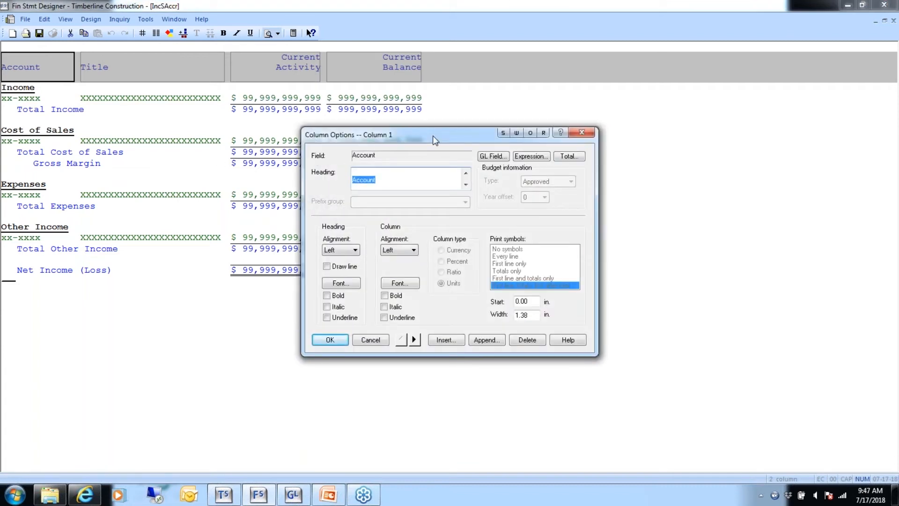
{"action": "left_click_drag", "start_coordinate": [434, 138], "coordinate": [288, 133]}
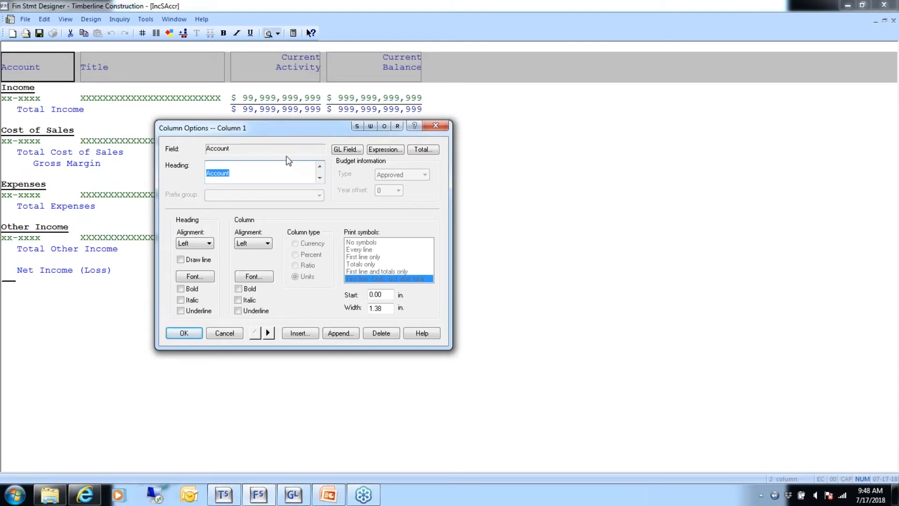
Open the GL field choices for the Account column and examine the account and balance fields, such as Base Account, Current Balance and Future Balance.
{"action": "left_click", "coordinate": [351, 149]}
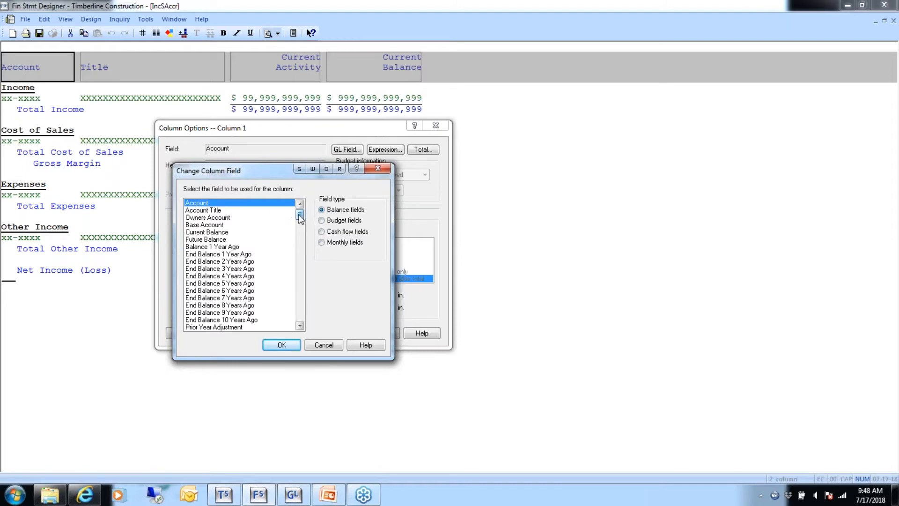
{"action": "left_click_drag", "start_coordinate": [298, 216], "coordinate": [299, 220]}
{"action": "left_click_drag", "start_coordinate": [299, 223], "coordinate": [299, 213]}
{"action": "left_click", "coordinate": [215, 212]}
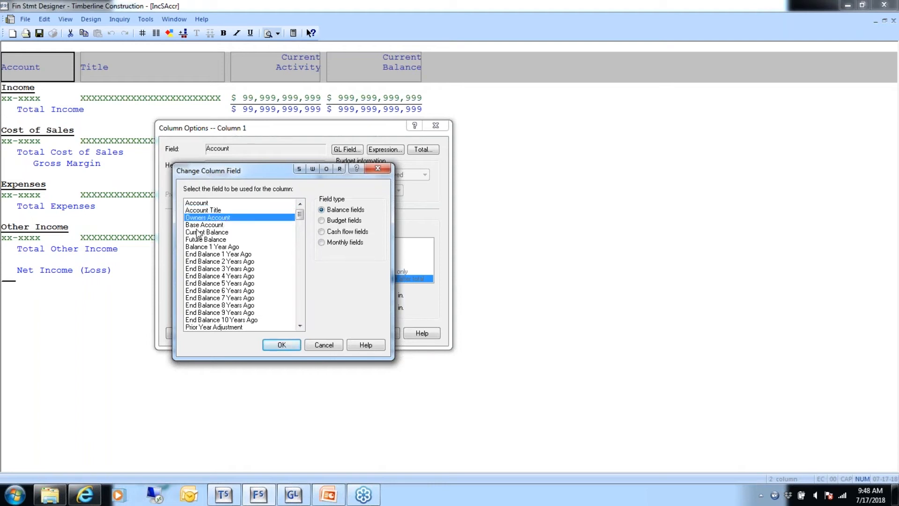
{"action": "left_click", "coordinate": [211, 226]}
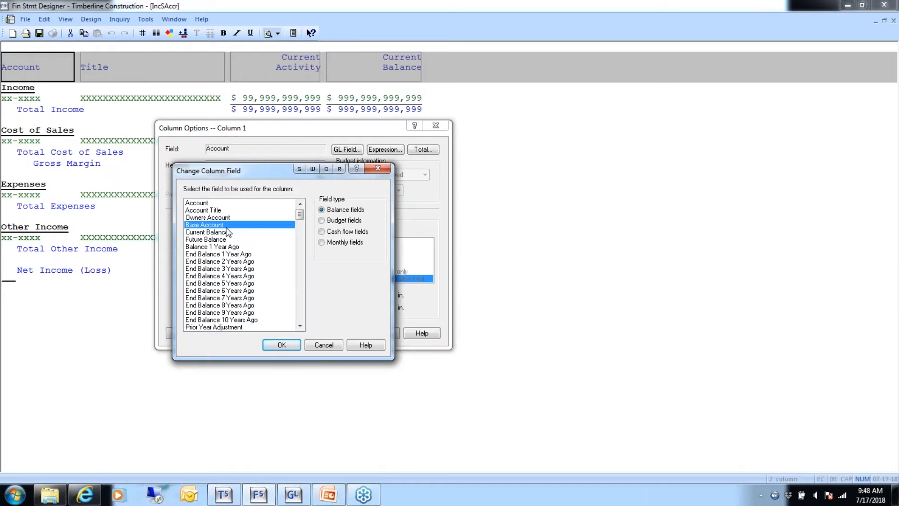
{"action": "left_click", "coordinate": [224, 232]}
{"action": "left_click", "coordinate": [221, 239]}
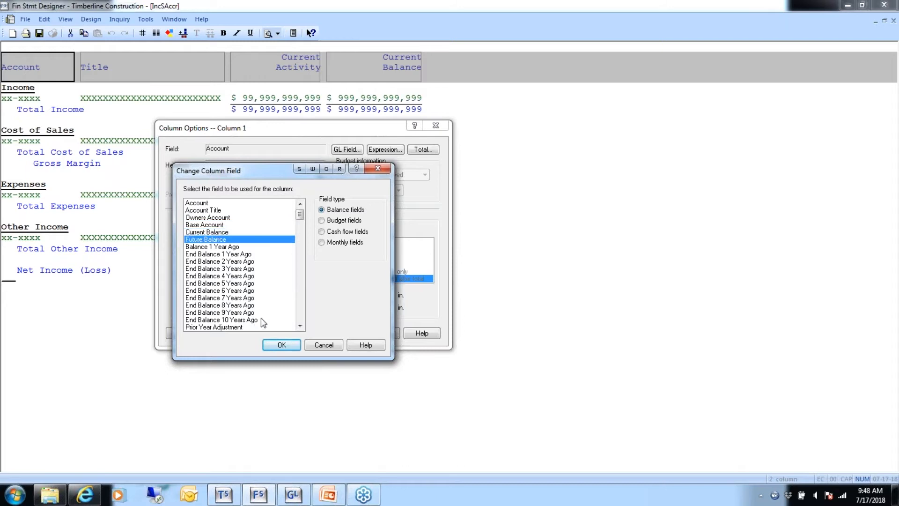
{"action": "left_click", "coordinate": [213, 232]}
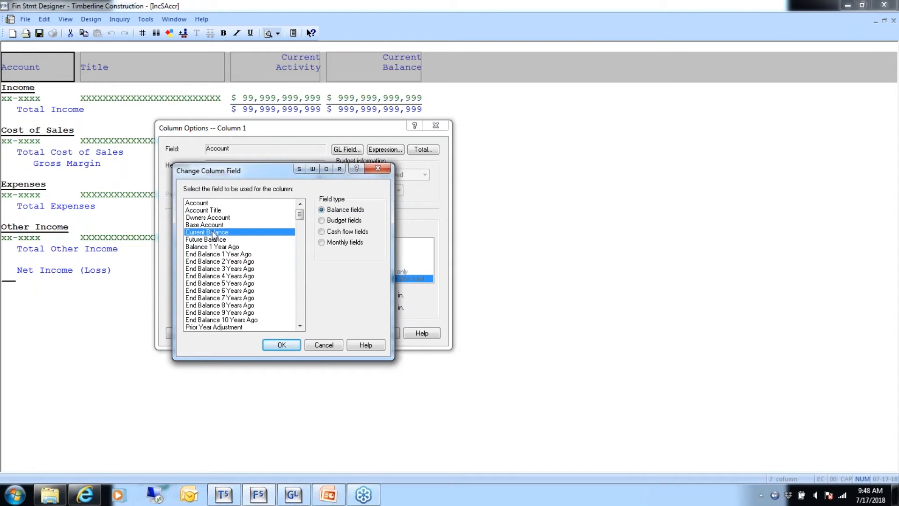
Look through the future, current and prior period activity fields among the column's balance fields.
{"action": "left_click", "coordinate": [300, 326]}
{"action": "left_click", "coordinate": [299, 326]}
{"action": "left_click", "coordinate": [300, 326]}
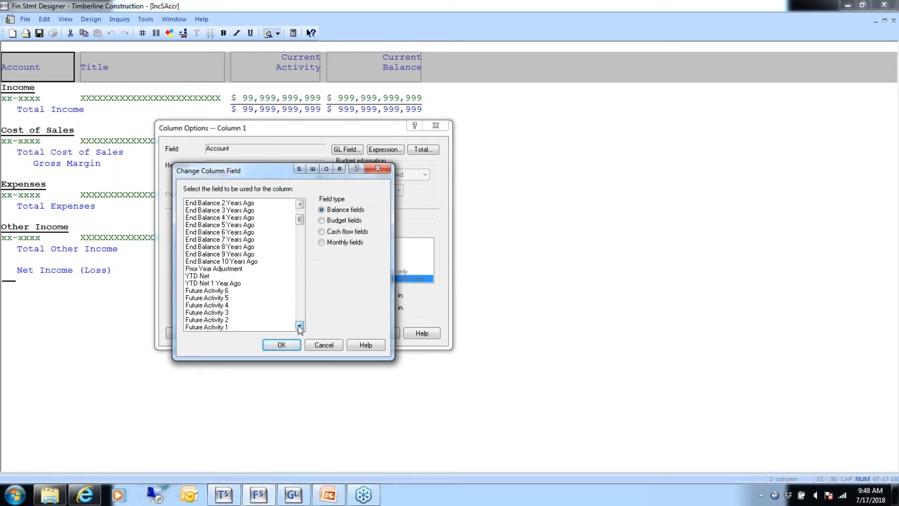
{"action": "left_click", "coordinate": [299, 326]}
{"action": "left_click", "coordinate": [299, 326]}
{"action": "left_click", "coordinate": [300, 326]}
{"action": "left_click", "coordinate": [300, 326]}
{"action": "left_click", "coordinate": [300, 326]}
{"action": "left_click", "coordinate": [299, 326]}
{"action": "left_click", "coordinate": [299, 326]}
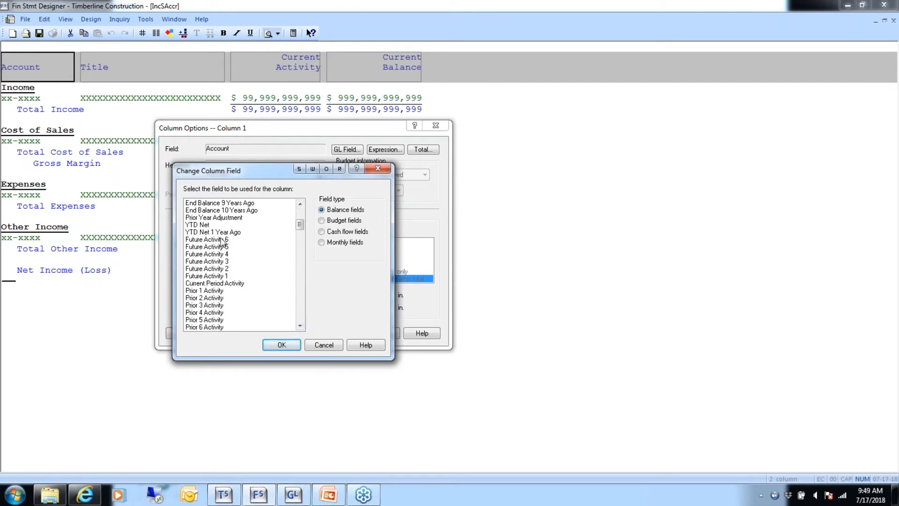
{"action": "left_click", "coordinate": [196, 239]}
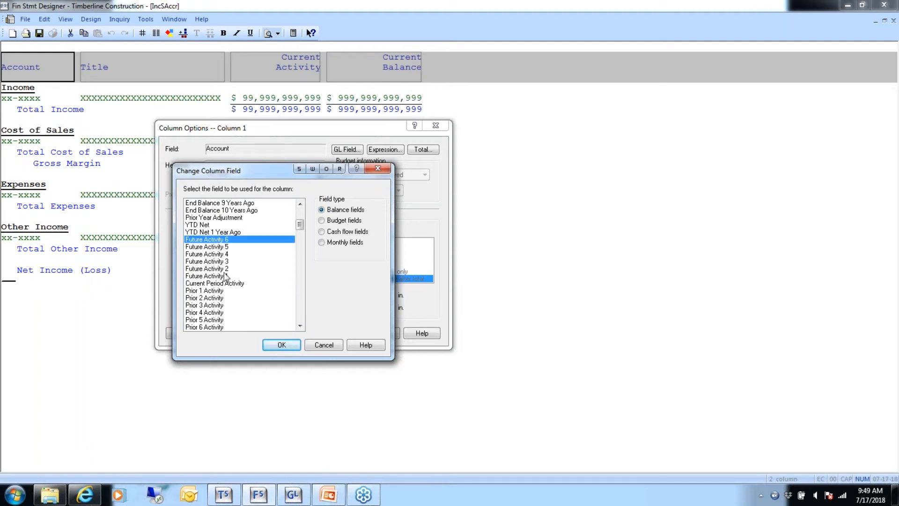
{"action": "left_click", "coordinate": [300, 326]}
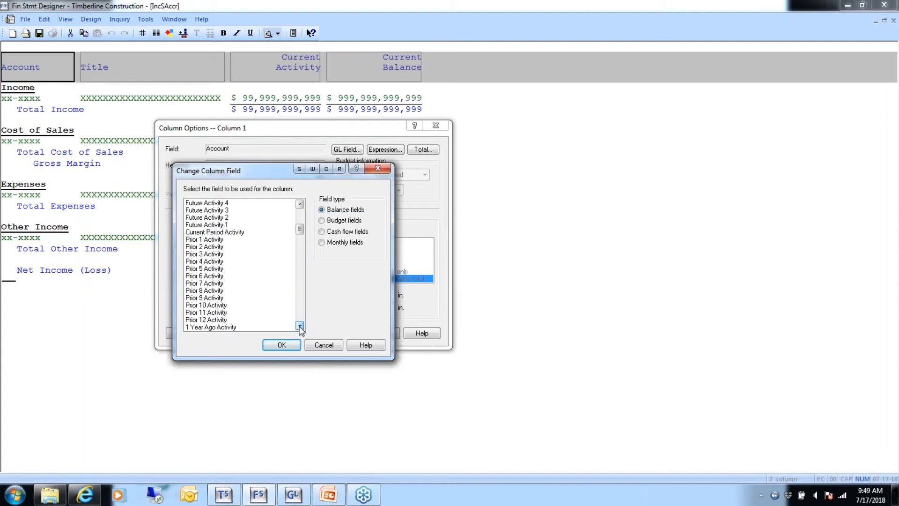
{"action": "left_click", "coordinate": [299, 326]}
{"action": "left_click", "coordinate": [300, 326]}
{"action": "left_click", "coordinate": [300, 326]}
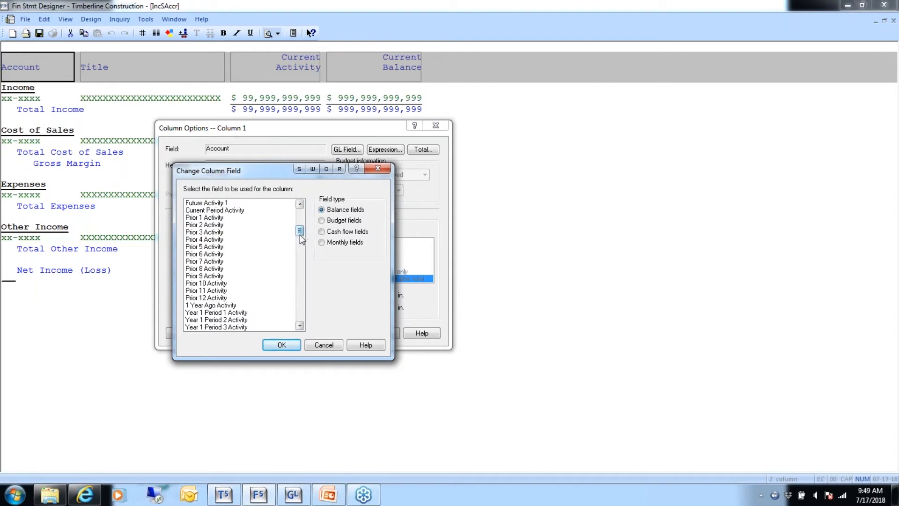
Review the available budget, cash flow and monthly fields, and leave the Account column's field selection without changing it.
{"action": "left_click", "coordinate": [322, 221]}
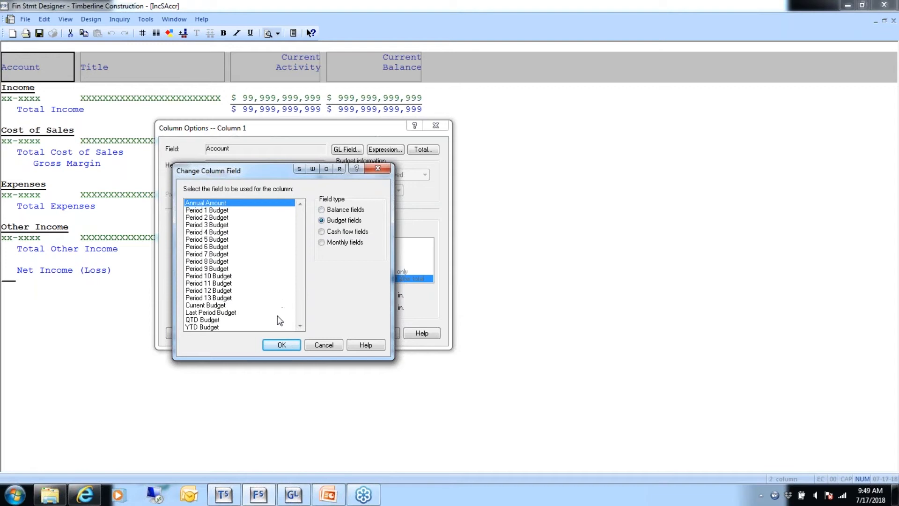
{"action": "left_click", "coordinate": [343, 232]}
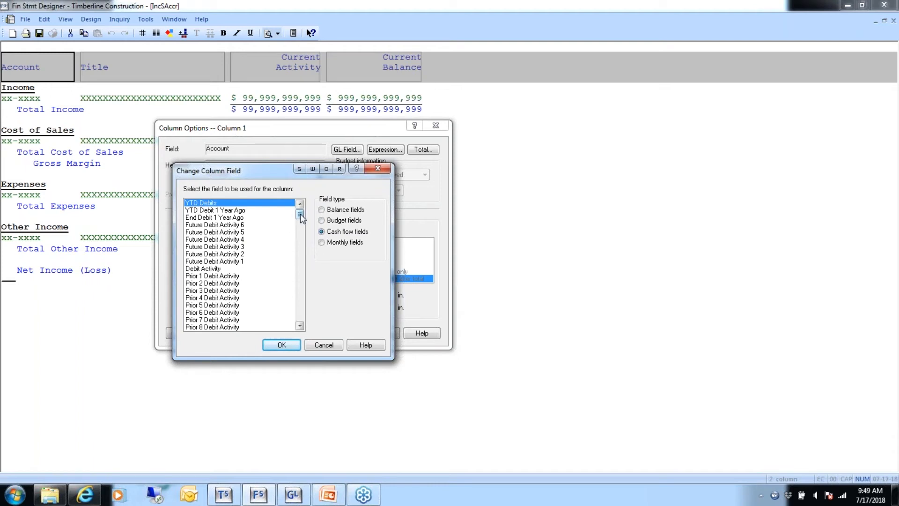
{"action": "mouse_move", "coordinate": [300, 218]}
{"action": "left_mouse_down"}
{"action": "mouse_move", "coordinate": [301, 241]}
{"action": "mouse_move", "coordinate": [300, 211]}
{"action": "left_mouse_up"}
{"action": "left_click", "coordinate": [331, 247]}
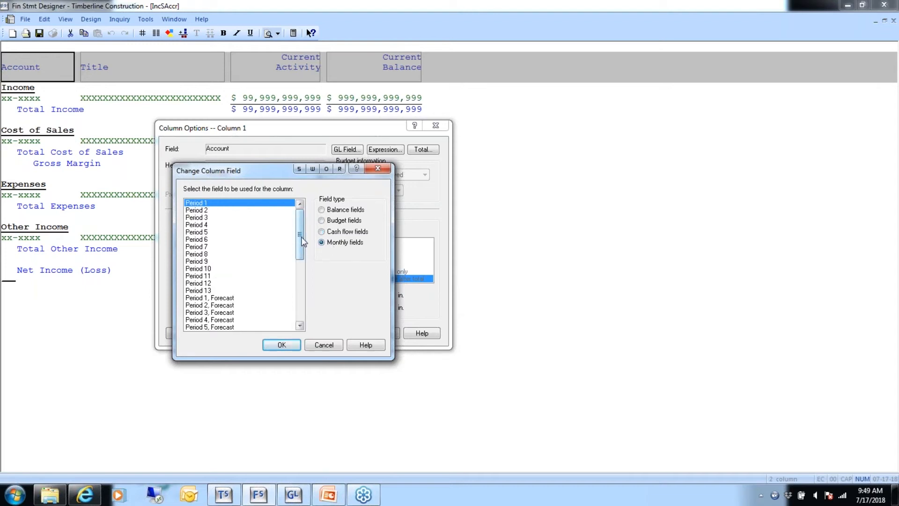
{"action": "scroll", "coordinate": [299, 251], "scroll_direction": "down", "scroll_amount": 1}
{"action": "scroll", "coordinate": [300, 252], "scroll_direction": "down", "scroll_amount": 1}
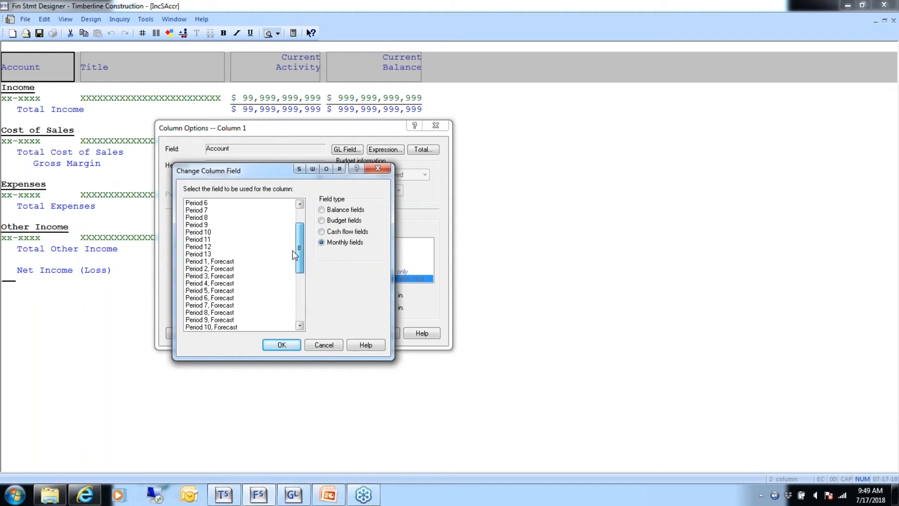
{"action": "left_click_drag", "start_coordinate": [292, 250], "coordinate": [291, 232]}
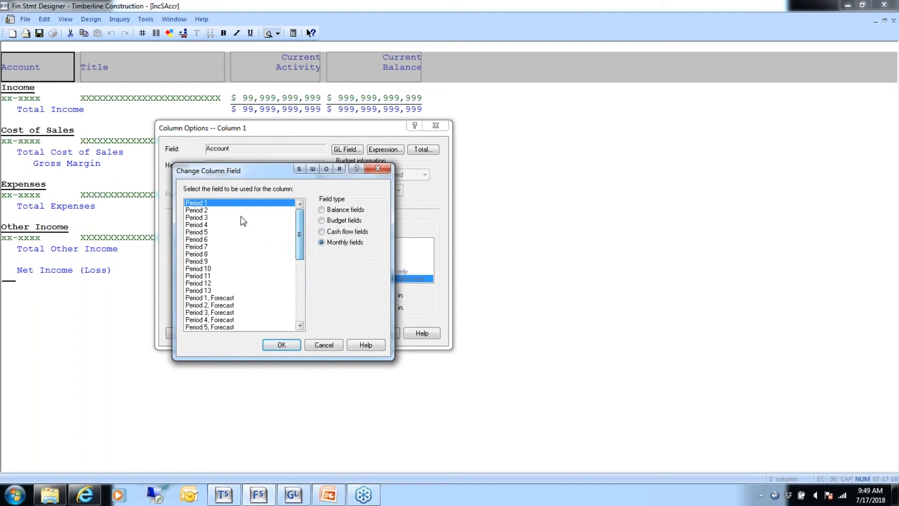
{"action": "left_click", "coordinate": [337, 213]}
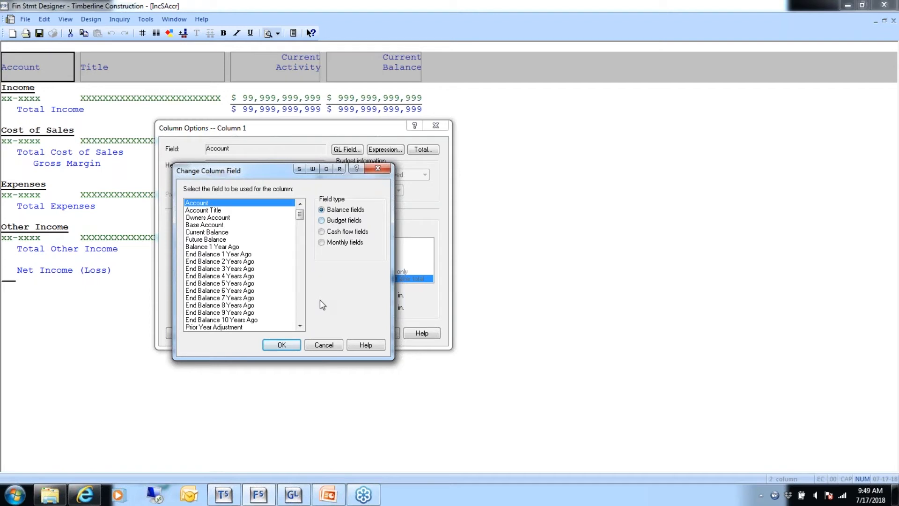
{"action": "left_click", "coordinate": [322, 345]}
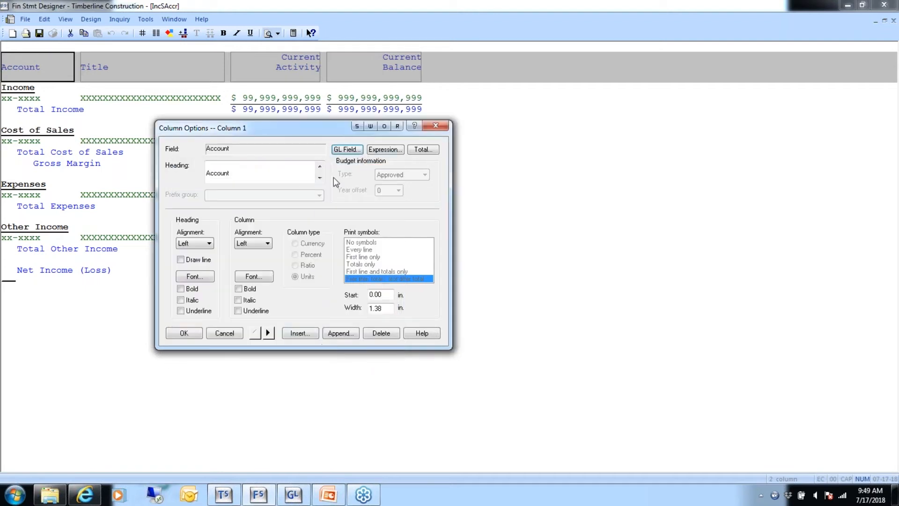
Start a column expression named MTD Var with the approved Current Budget field as its first term.
{"action": "left_click", "coordinate": [389, 150]}
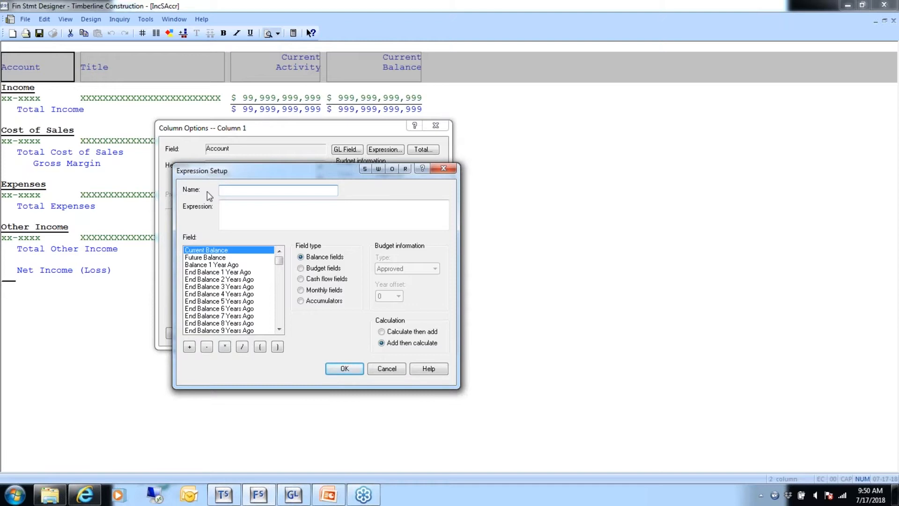
{"action": "type", "text": "MTD Var"}
{"action": "left_click", "coordinate": [221, 210]}
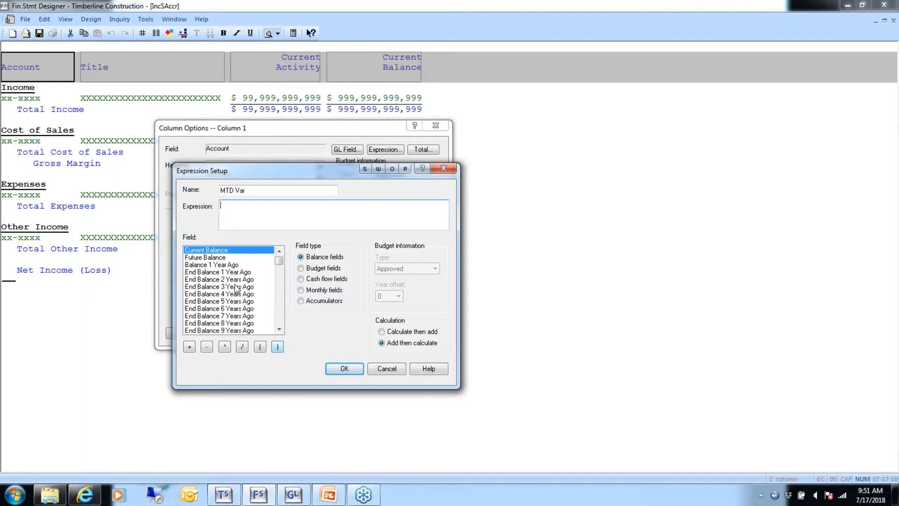
{"action": "left_click", "coordinate": [322, 270]}
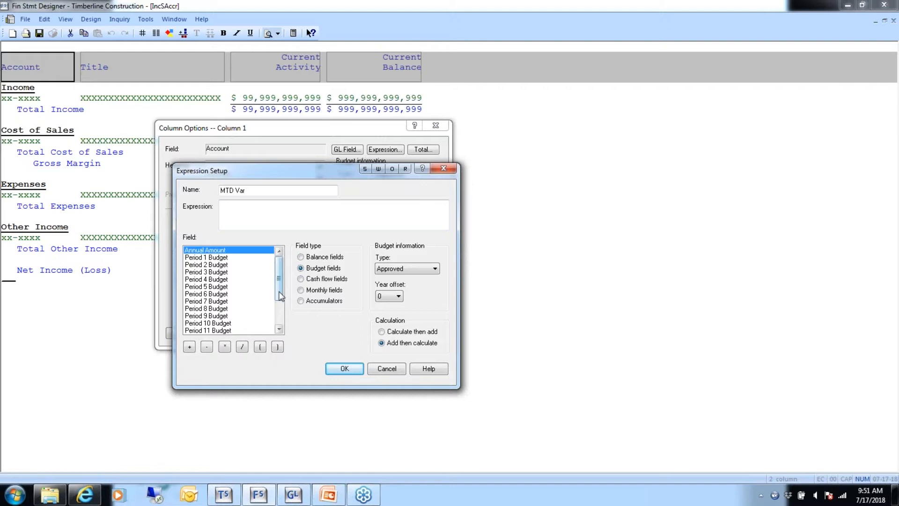
{"action": "left_click_drag", "start_coordinate": [278, 291], "coordinate": [277, 305]}
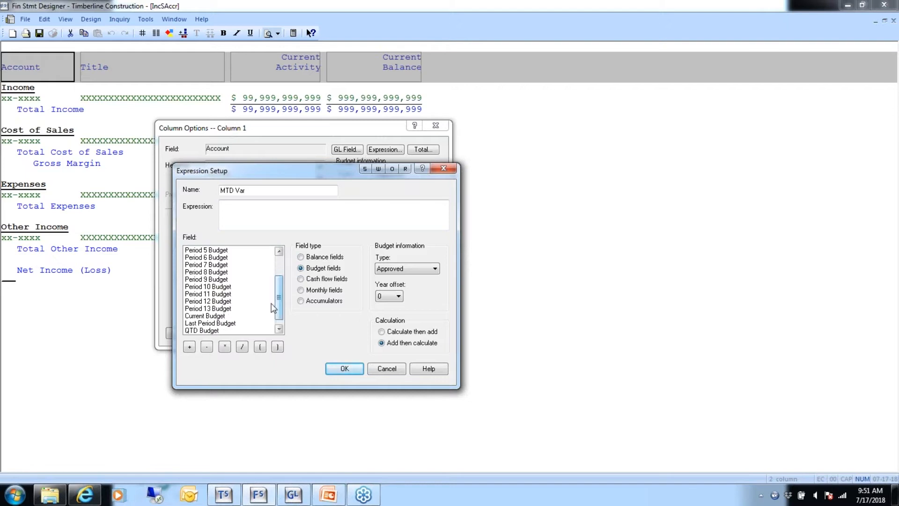
{"action": "double_click", "coordinate": [209, 316]}
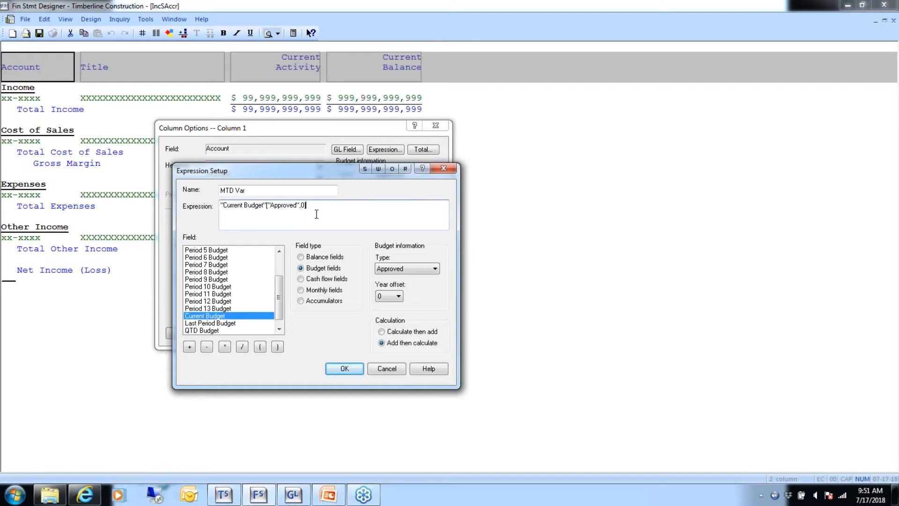
Try subtracting Current Period Activity in the MTD Var expression with the "Calculate then add" option, and discard the expression.
{"action": "left_click", "coordinate": [206, 347]}
{"action": "left_click", "coordinate": [317, 261]}
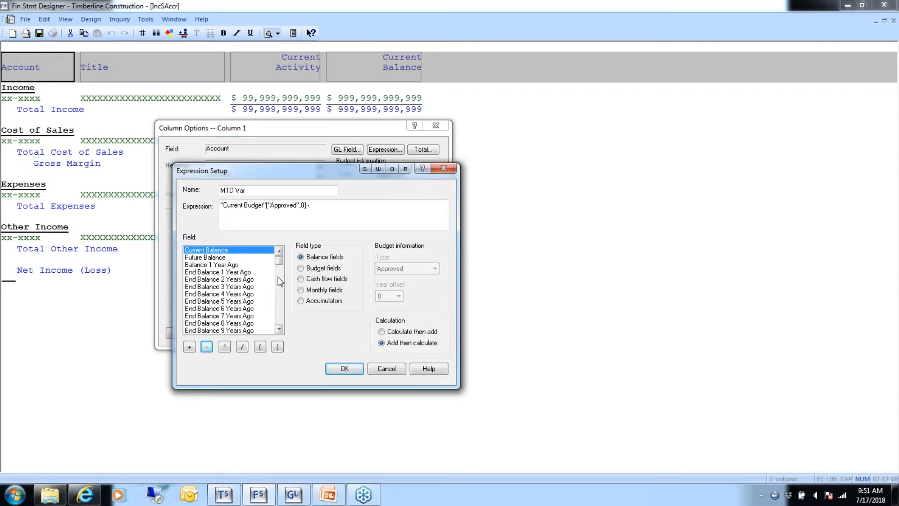
{"action": "scroll", "coordinate": [280, 310], "scroll_direction": "down", "scroll_amount": 3}
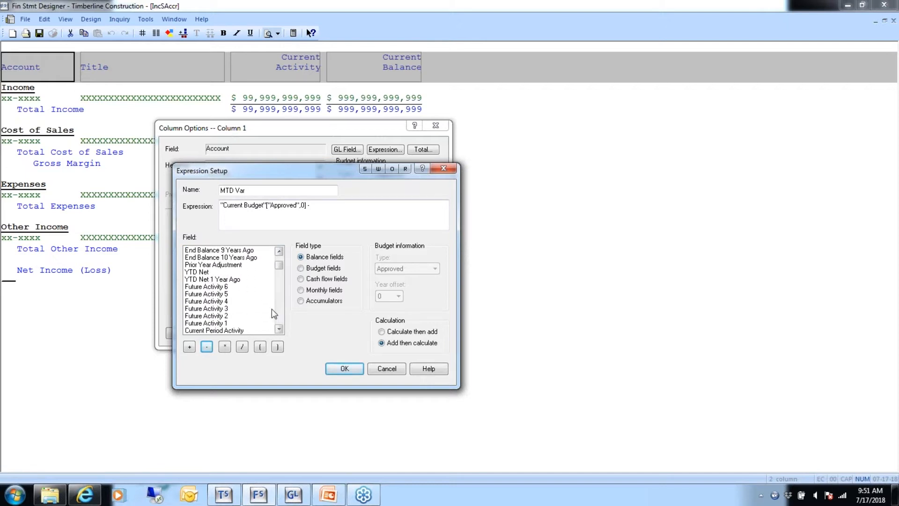
{"action": "double_click", "coordinate": [232, 331]}
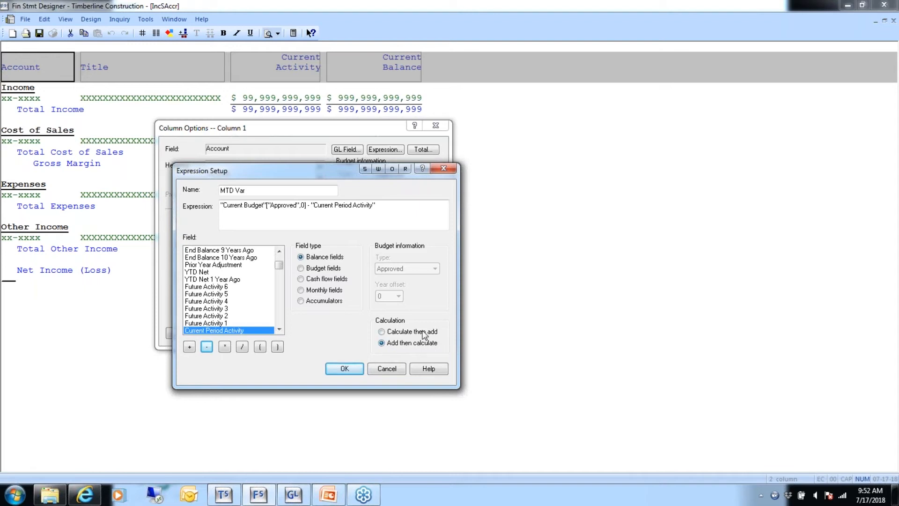
{"action": "left_click", "coordinate": [382, 332]}
{"action": "left_click", "coordinate": [390, 368]}
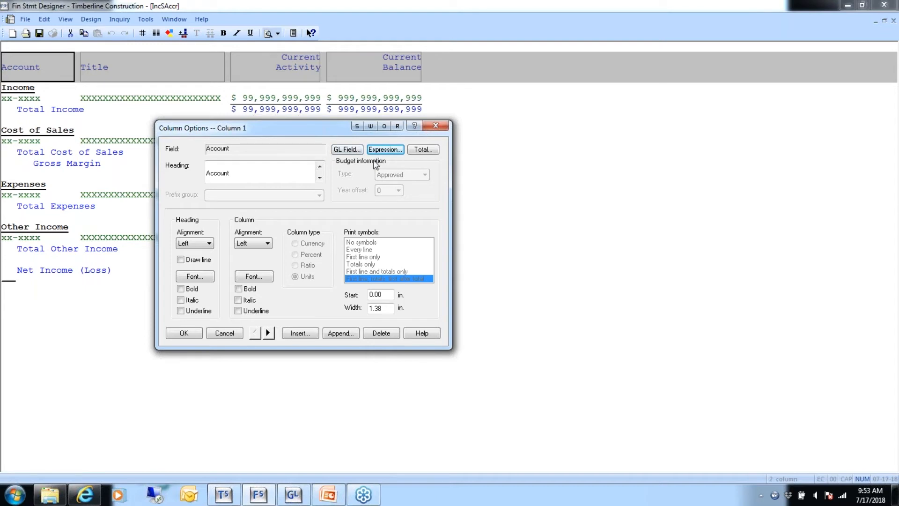
Check the horizontal total setup for the Account column and for the Current Balance column, leaving both columns unchanged.
{"action": "left_click", "coordinate": [423, 149]}
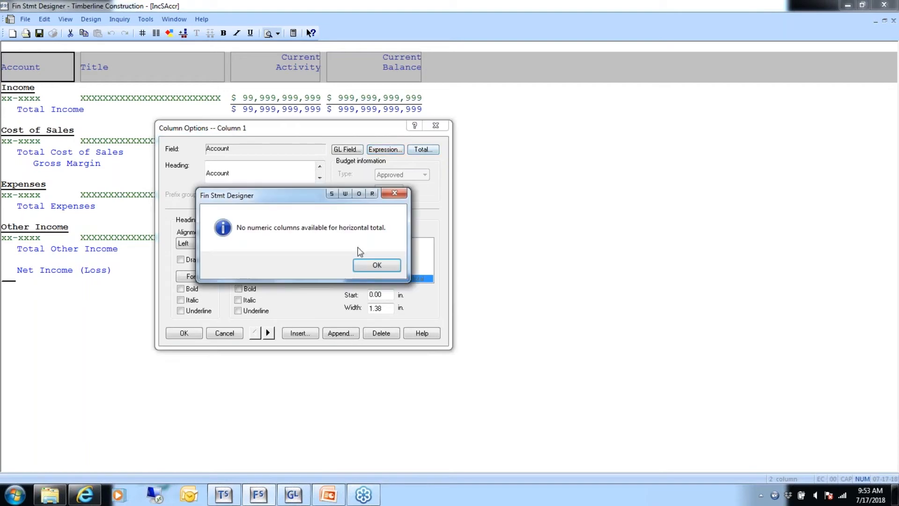
{"action": "left_click", "coordinate": [368, 265]}
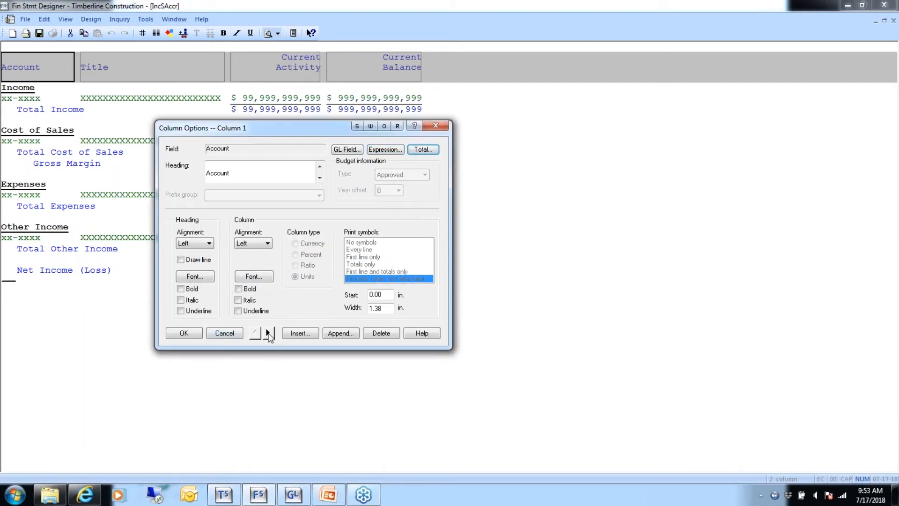
{"action": "left_click", "coordinate": [269, 333]}
{"action": "left_click", "coordinate": [269, 333]}
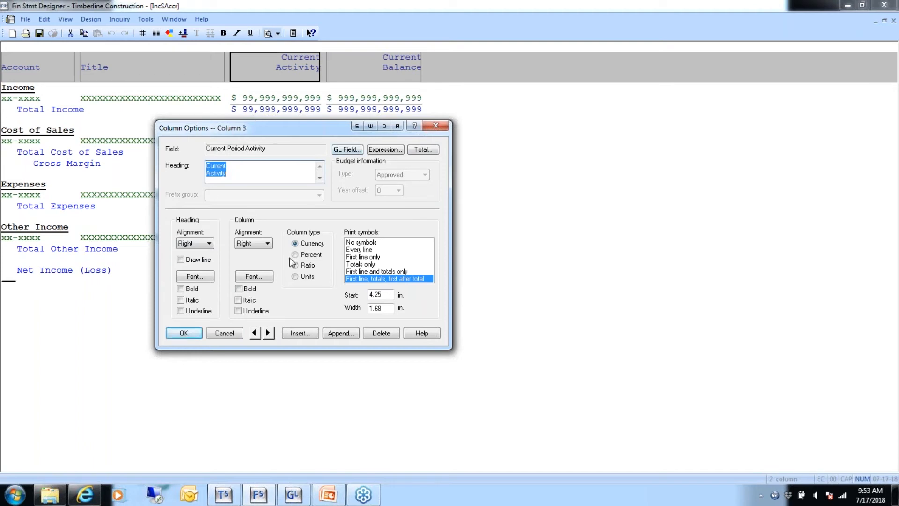
{"action": "left_click", "coordinate": [267, 332]}
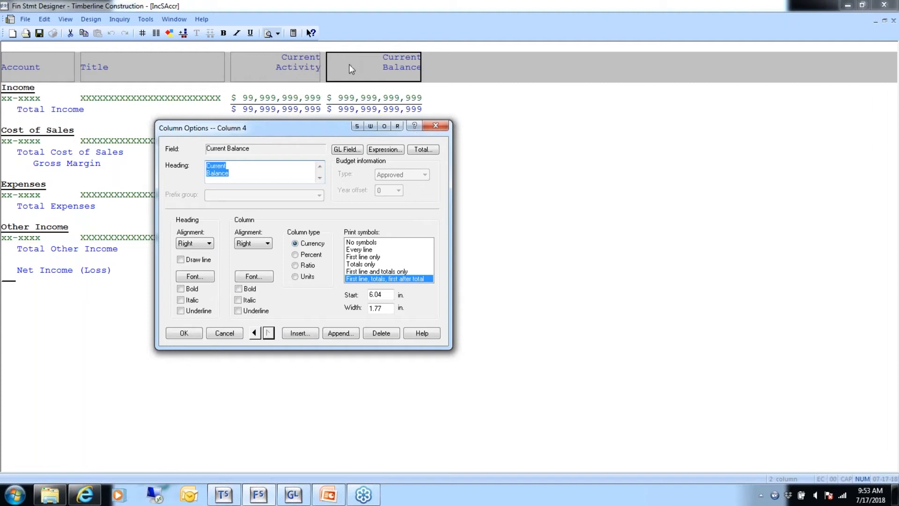
{"action": "left_click", "coordinate": [421, 149]}
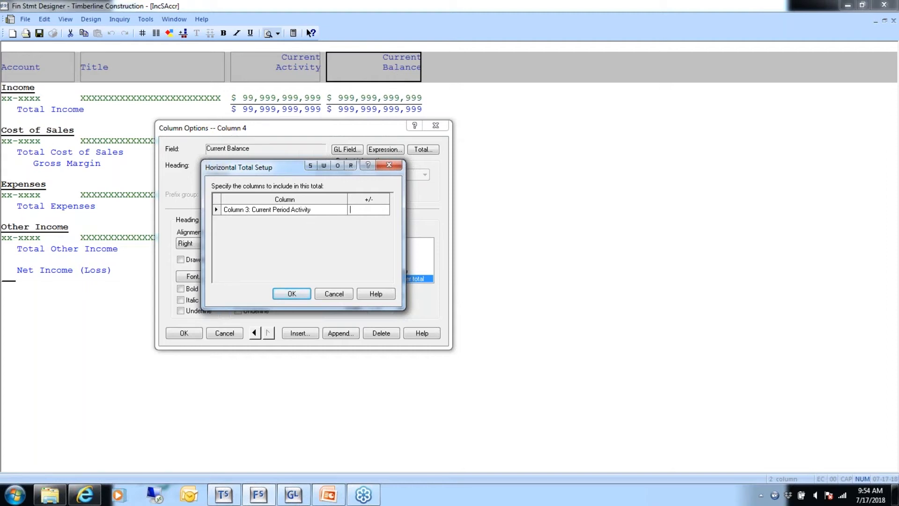
{"action": "left_click", "coordinate": [333, 295]}
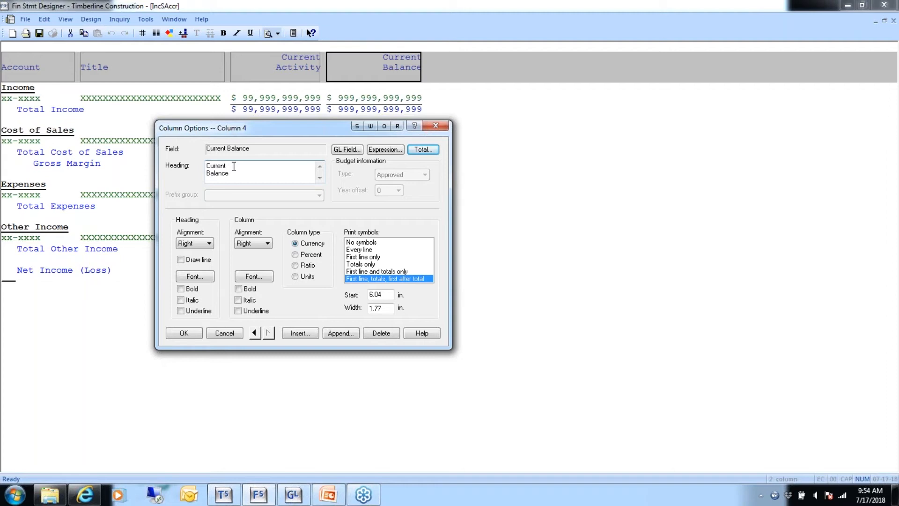
Review the heading alignment, heading font and column alignment choices of the Current Balance column without changing them.
{"action": "left_click", "coordinate": [209, 243]}
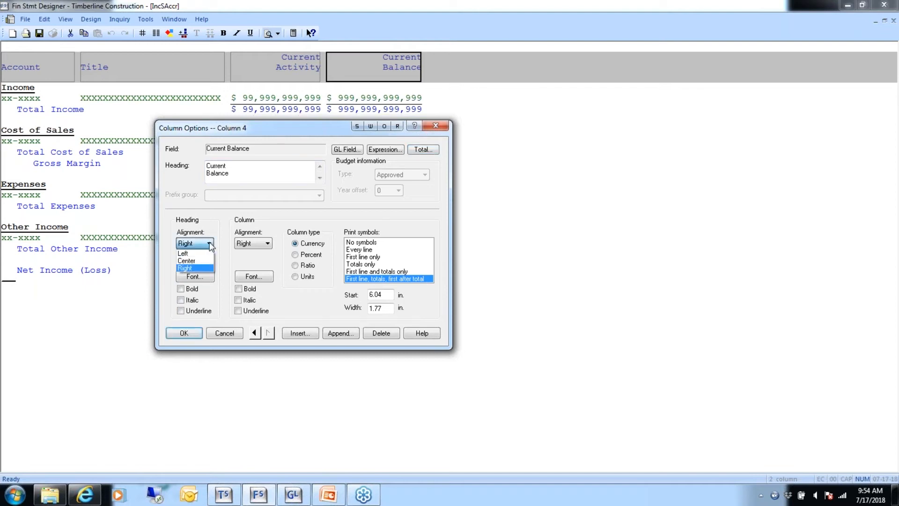
{"action": "left_click", "coordinate": [210, 244]}
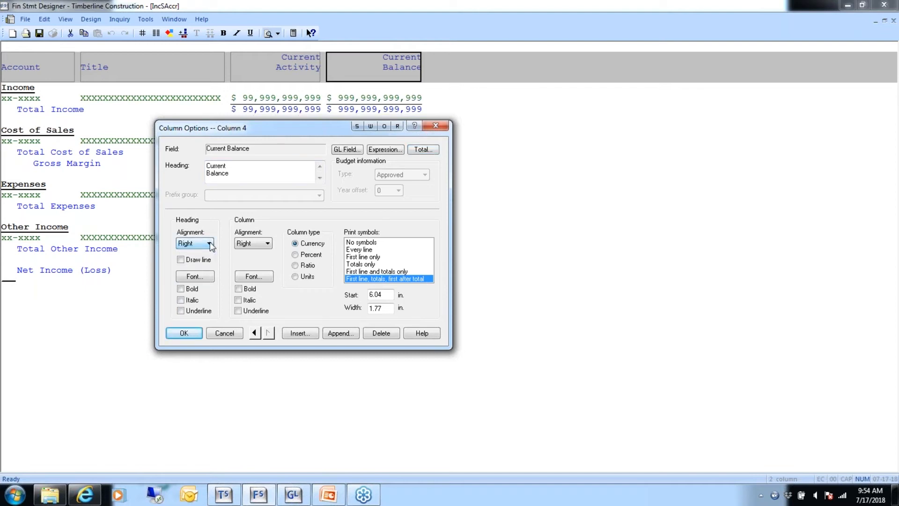
{"action": "left_click", "coordinate": [194, 276]}
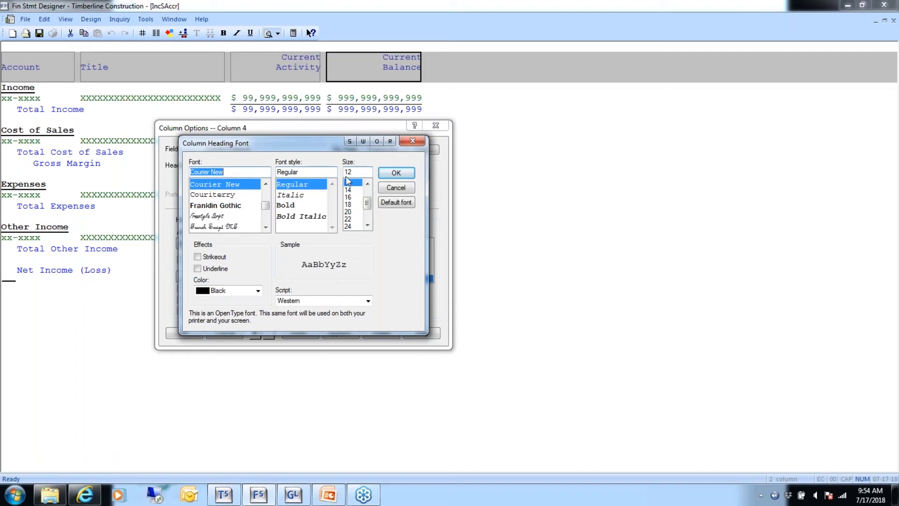
{"action": "left_click", "coordinate": [396, 187]}
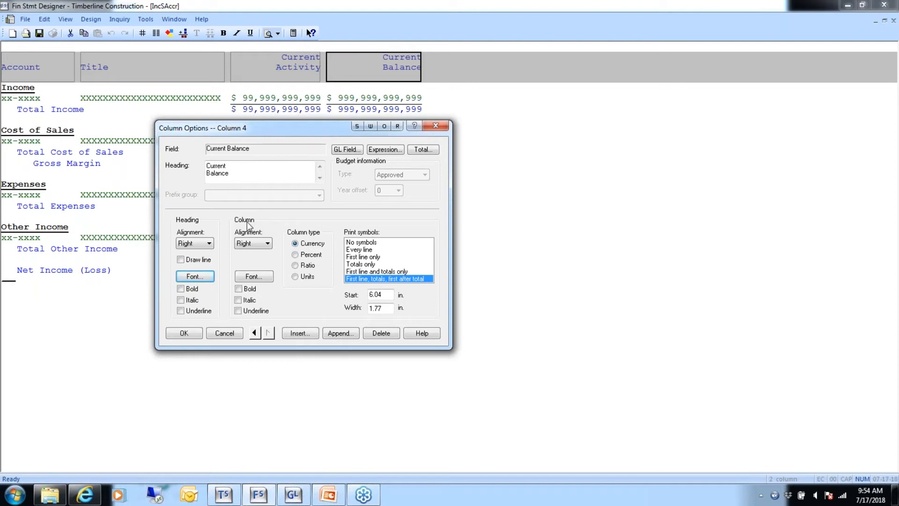
{"action": "left_click", "coordinate": [268, 244]}
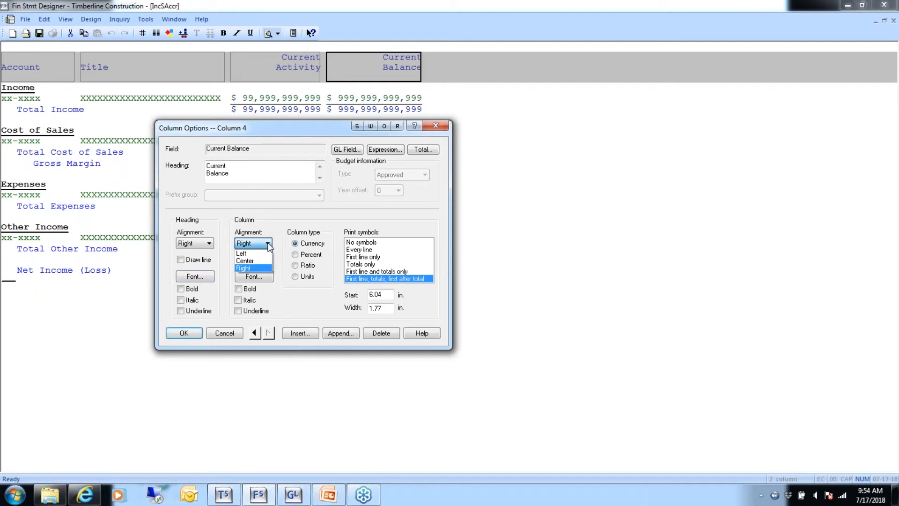
{"action": "left_click", "coordinate": [268, 245]}
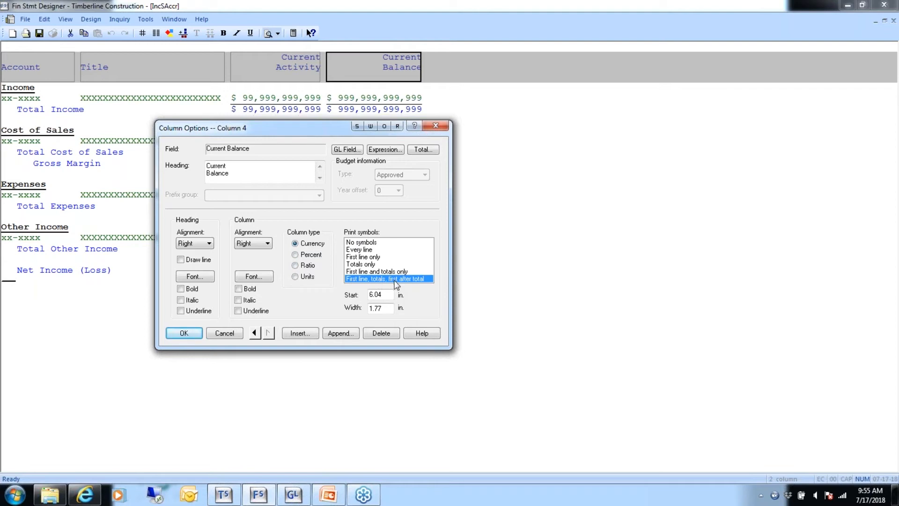
Try four other print symbol options on the Current Balance column, from No symbols to Totals only, and restore "First line, totals, first after total".
{"action": "left_click", "coordinate": [367, 244]}
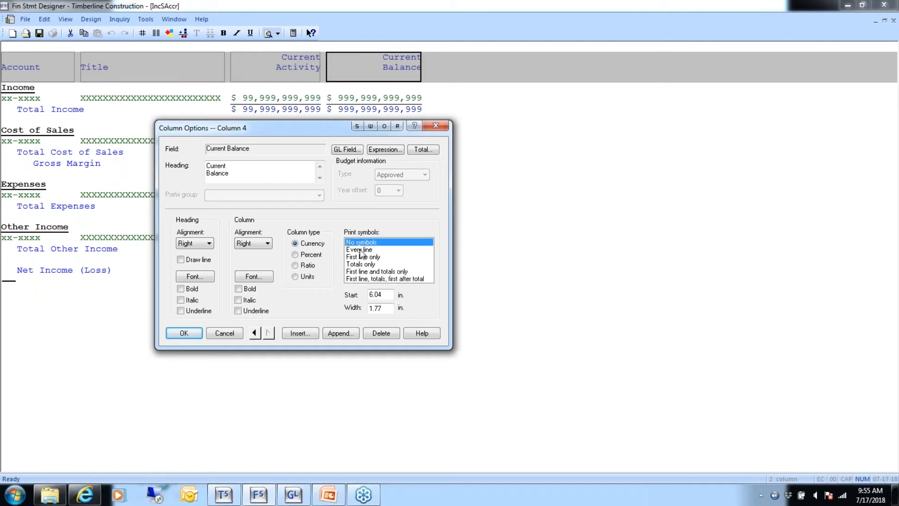
{"action": "left_click", "coordinate": [360, 251]}
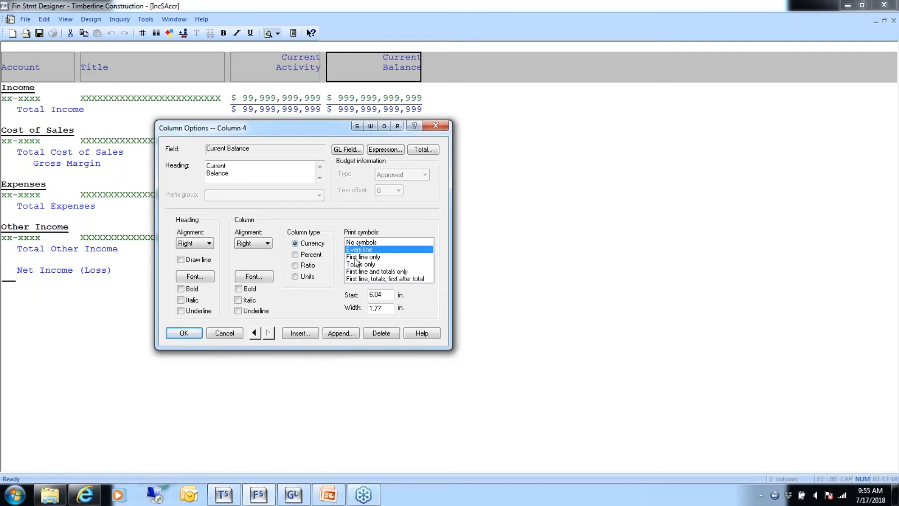
{"action": "left_click", "coordinate": [359, 257]}
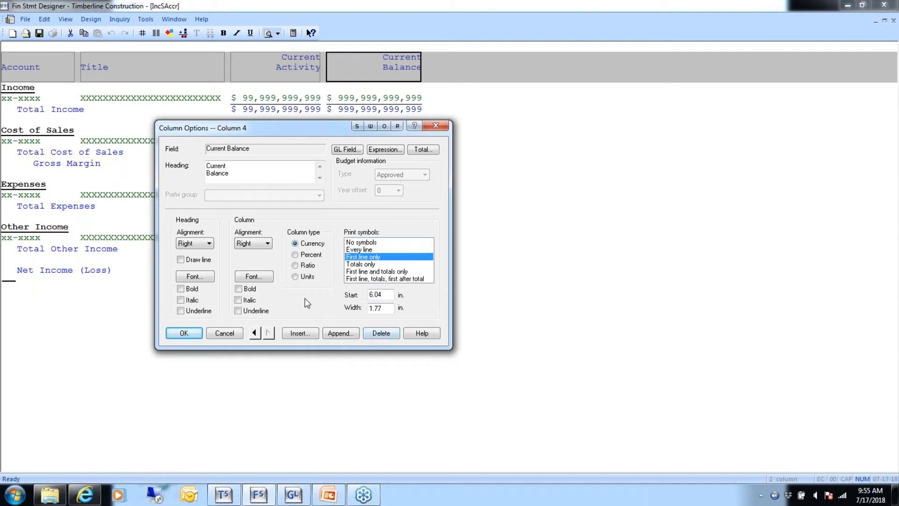
{"action": "left_click", "coordinate": [364, 265]}
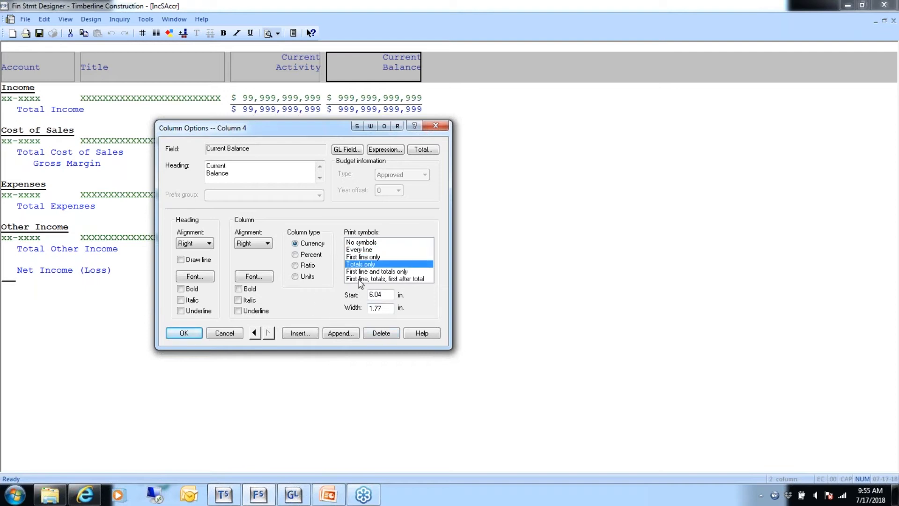
{"action": "left_click", "coordinate": [358, 279]}
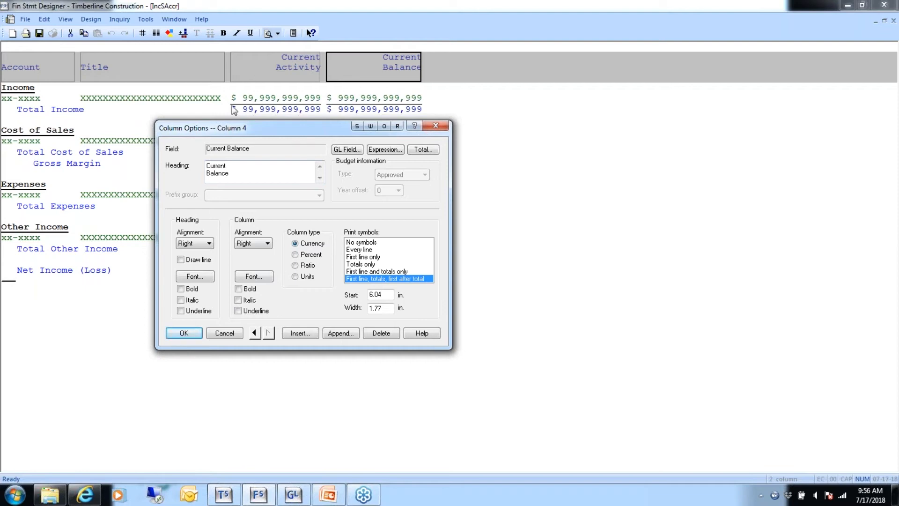
Insert a new column with the Current Period Activity balance field in front of the Current Activity column.
{"action": "left_click", "coordinate": [253, 333]}
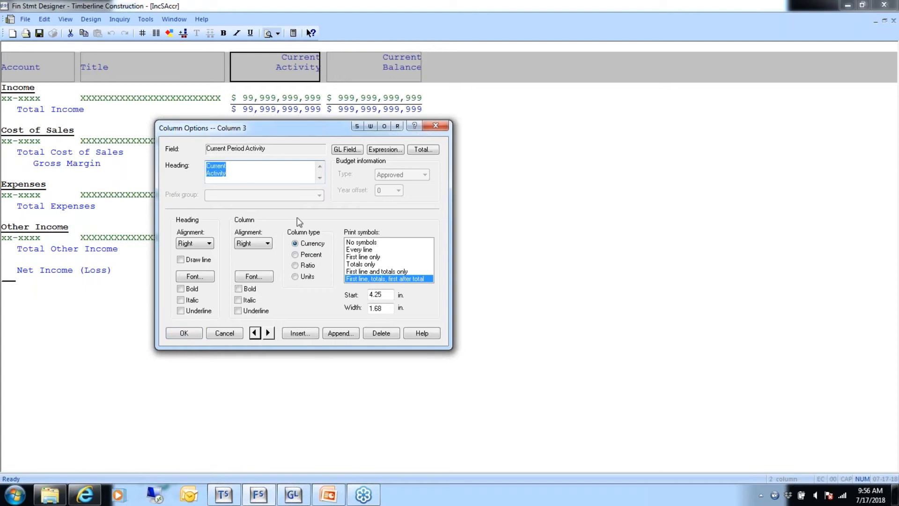
{"action": "left_click", "coordinate": [254, 333]}
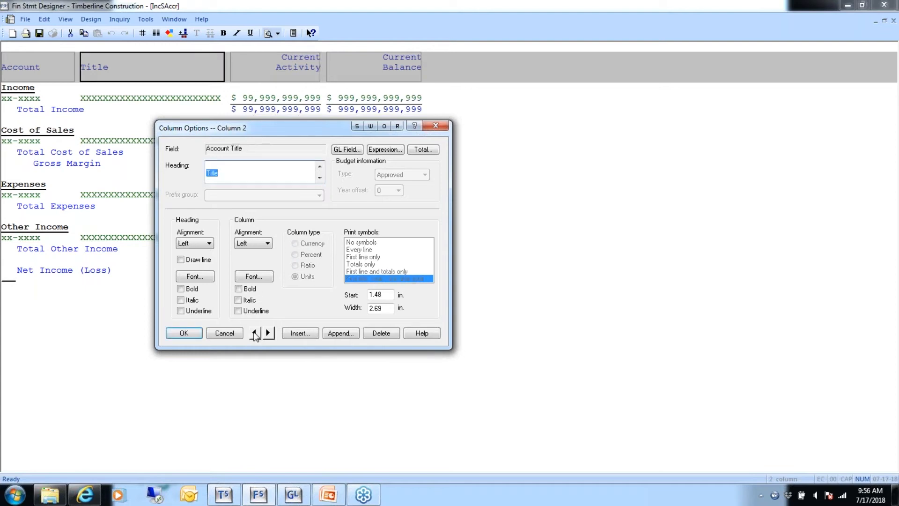
{"action": "left_click", "coordinate": [269, 333]}
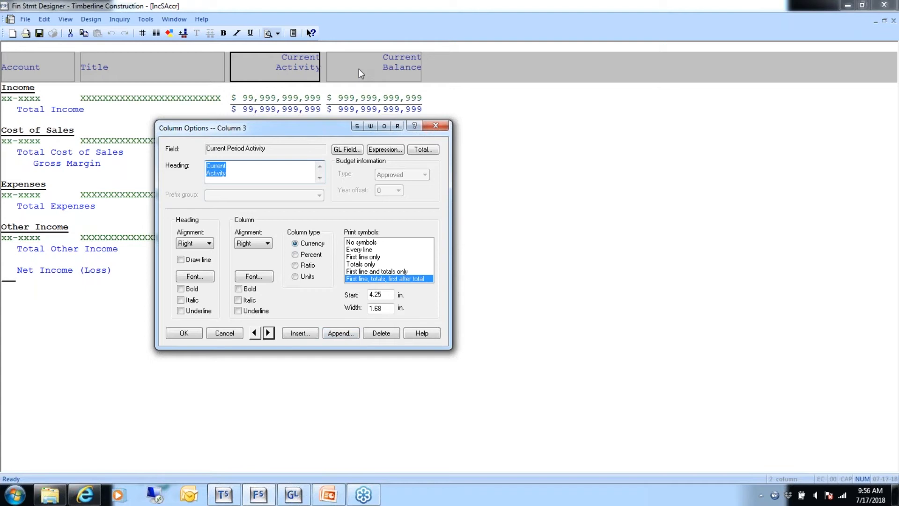
{"action": "left_click", "coordinate": [300, 337]}
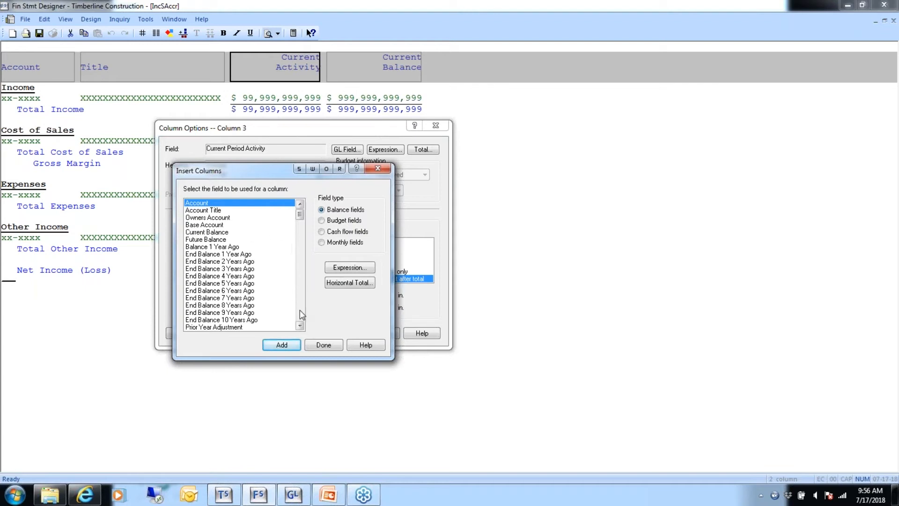
{"action": "scroll", "coordinate": [300, 310], "scroll_direction": "down", "scroll_amount": 5}
{"action": "scroll", "coordinate": [299, 310], "scroll_direction": "down", "scroll_amount": 1}
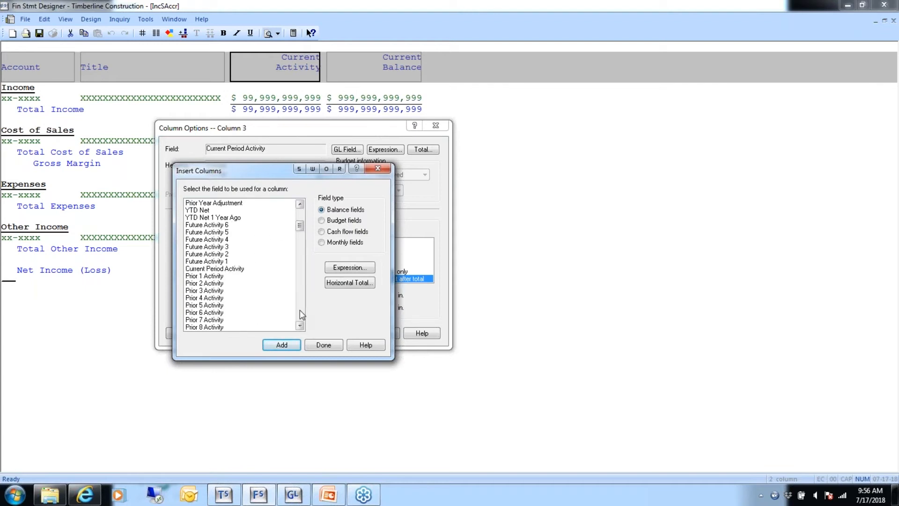
{"action": "left_click", "coordinate": [228, 268]}
{"action": "double_click", "coordinate": [227, 268]}
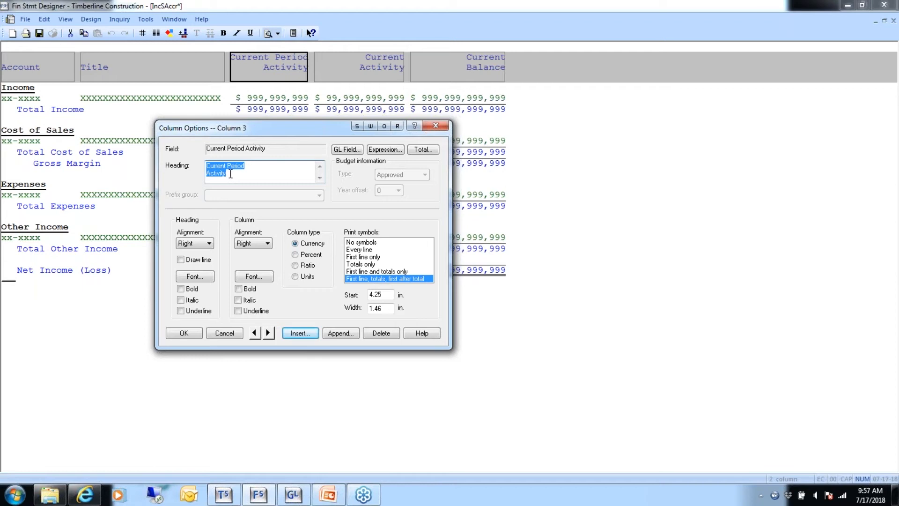
Change the new column's second heading line to "Timberline Const" and center the heading.
{"action": "left_click_drag", "start_coordinate": [237, 174], "coordinate": [192, 172]}
{"action": "type", "text": "Timberline Const"}
{"action": "left_click", "coordinate": [210, 244]}
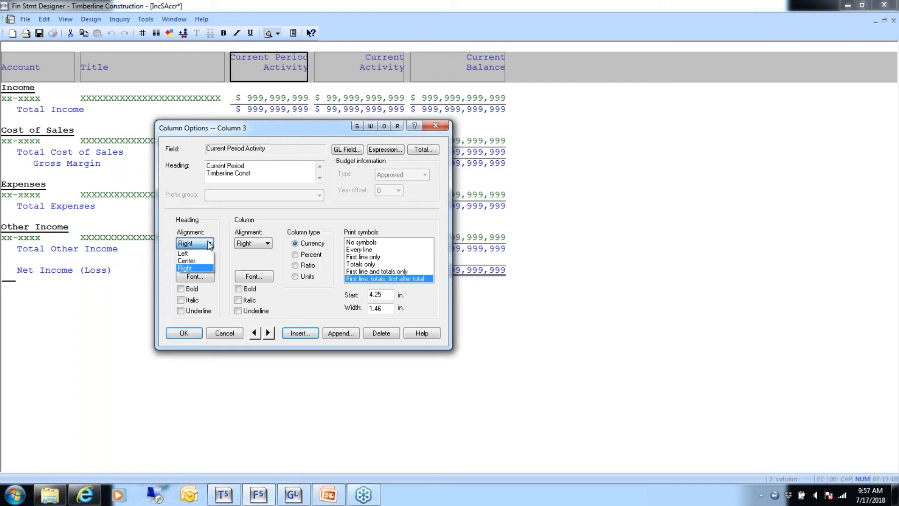
{"action": "left_click", "coordinate": [196, 265]}
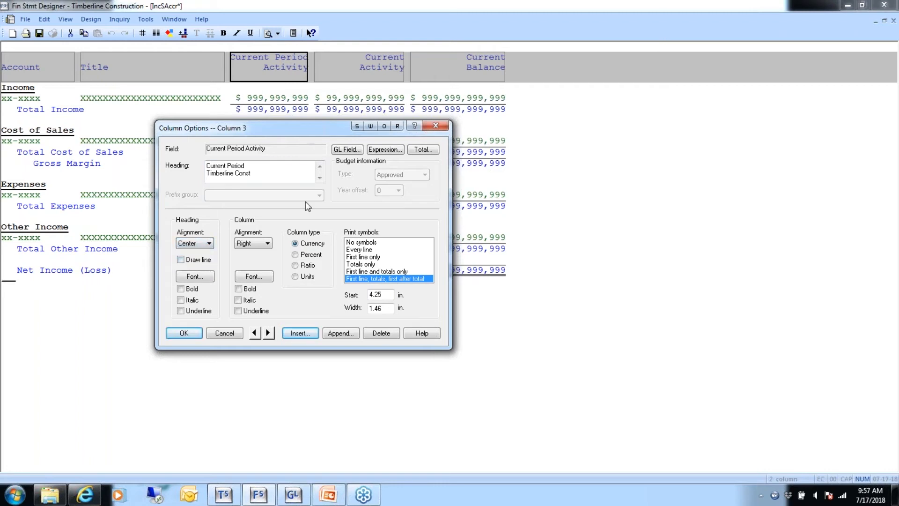
Rename the heading of the original Current Activity column to "Dept 2" and center it.
{"action": "left_click", "coordinate": [269, 333]}
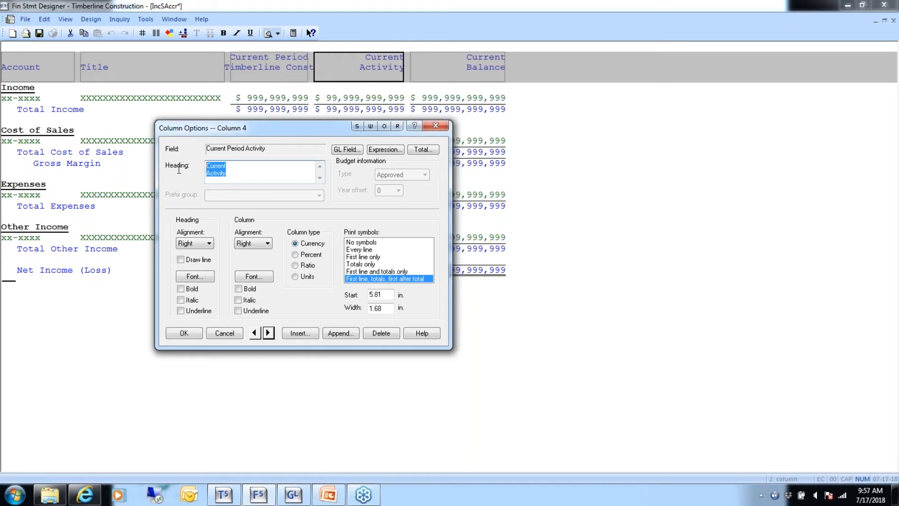
{"action": "type", "text": "Dept 2"}
{"action": "left_click", "coordinate": [210, 243]}
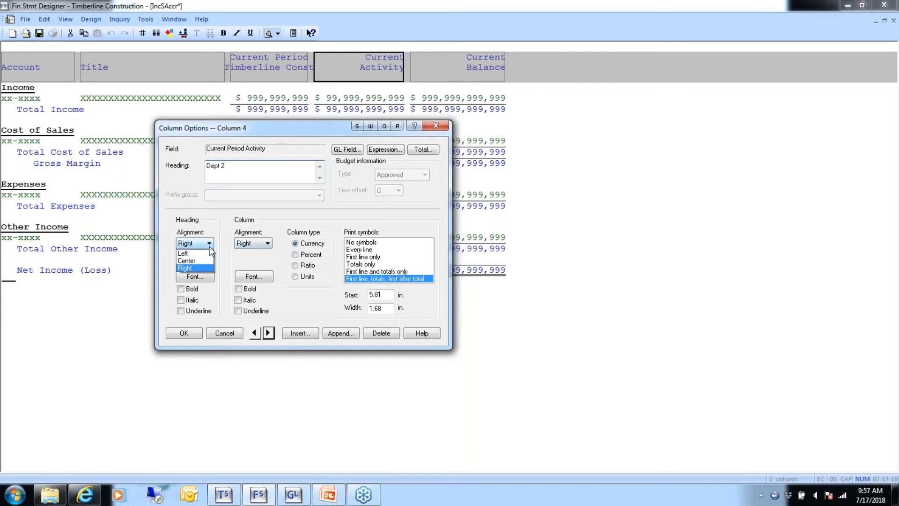
{"action": "left_click", "coordinate": [202, 265]}
{"action": "left_click", "coordinate": [209, 243]}
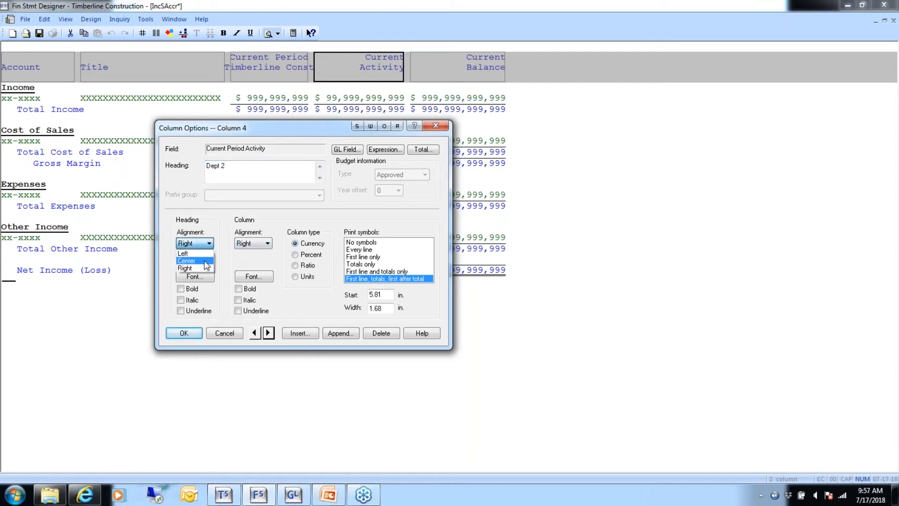
{"action": "left_click", "coordinate": [205, 261]}
Turn the Current Balance column into a horizontal total that adds columns 3 and 4.
{"action": "left_click", "coordinate": [269, 333]}
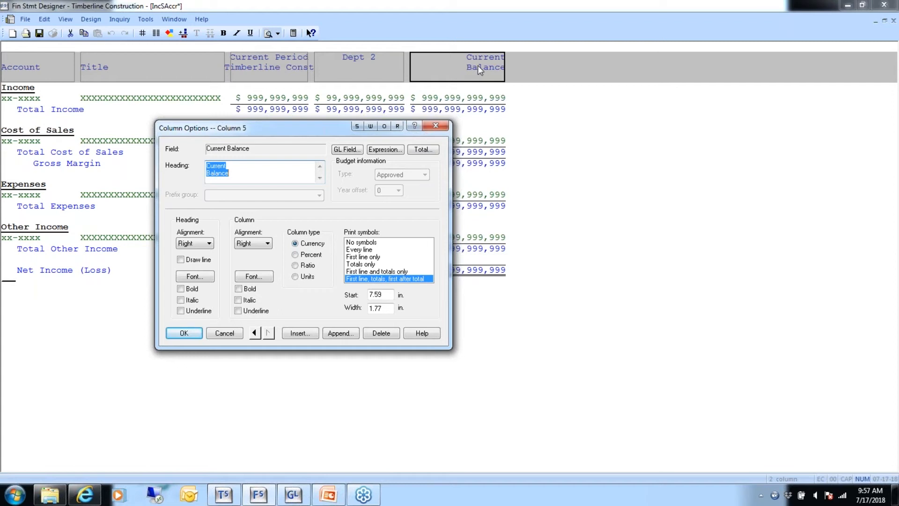
{"action": "left_click", "coordinate": [422, 150]}
{"action": "left_click", "coordinate": [367, 209]}
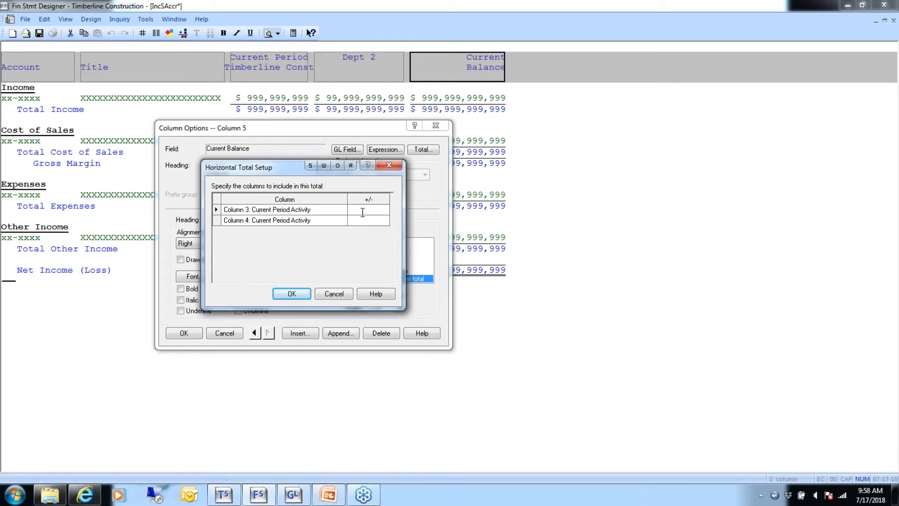
{"action": "type", "text": "+"}
{"action": "left_click", "coordinate": [359, 219]}
{"action": "type", "text": "+"}
{"action": "left_click", "coordinate": [292, 294]}
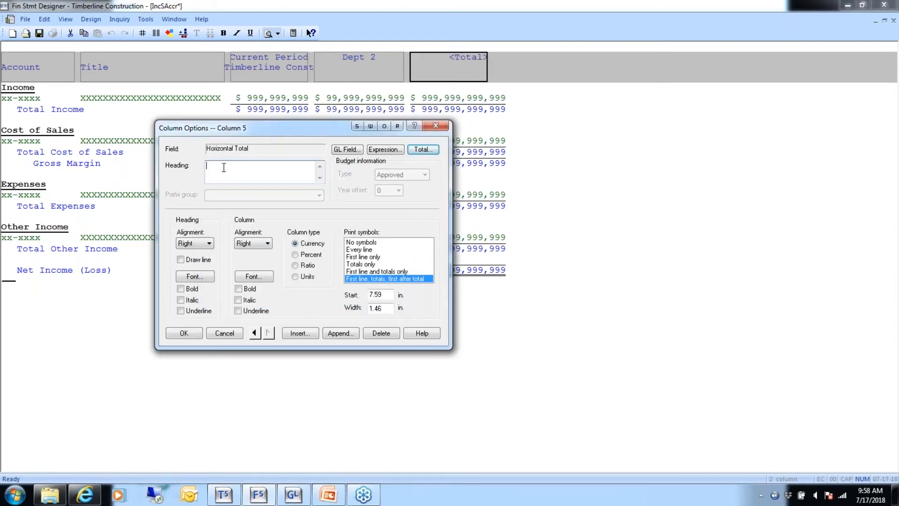
Give the horizontal total column the heading "Total" and center the heading.
{"action": "left_click", "coordinate": [224, 168]}
{"action": "type", "text": "Total"}
{"action": "left_click", "coordinate": [210, 244]}
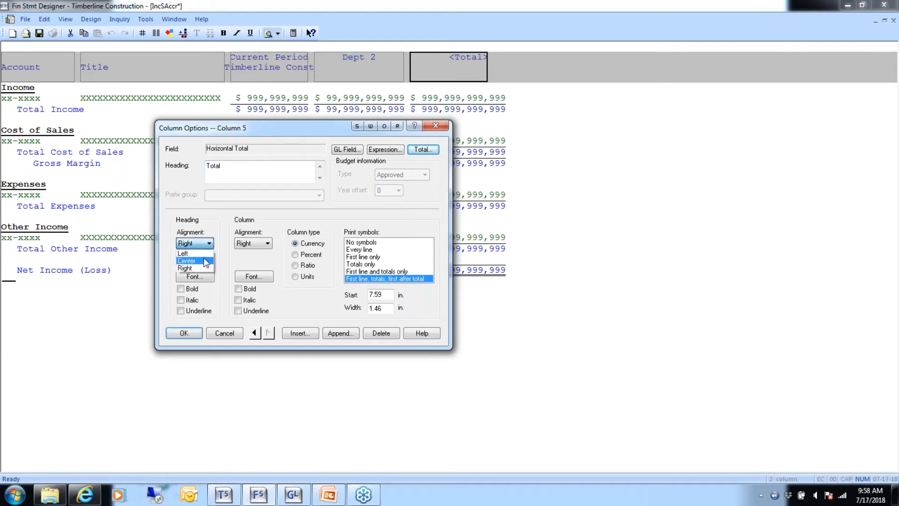
{"action": "left_click", "coordinate": [206, 260]}
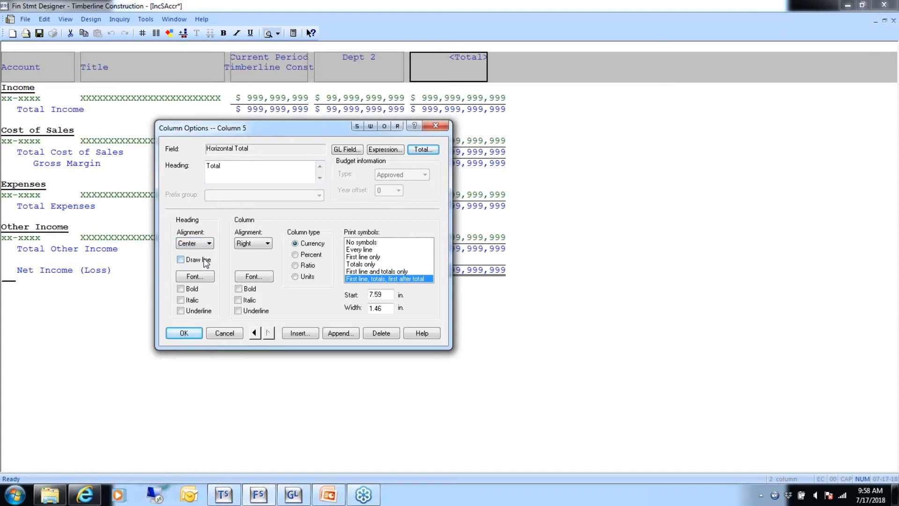
Go back to column 3 and replace its whole heading with "Dept 1".
{"action": "left_click", "coordinate": [255, 333]}
{"action": "left_click", "coordinate": [255, 333]}
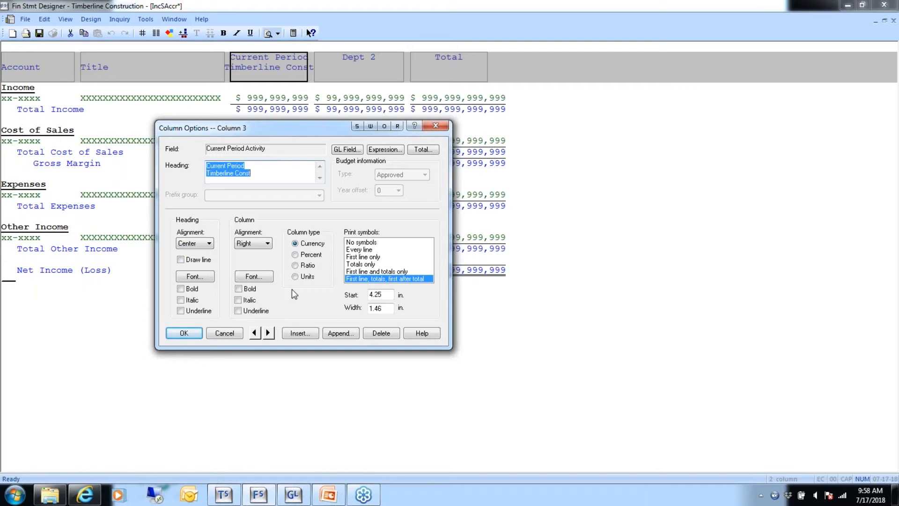
{"action": "type", "text": "Dept 1"}
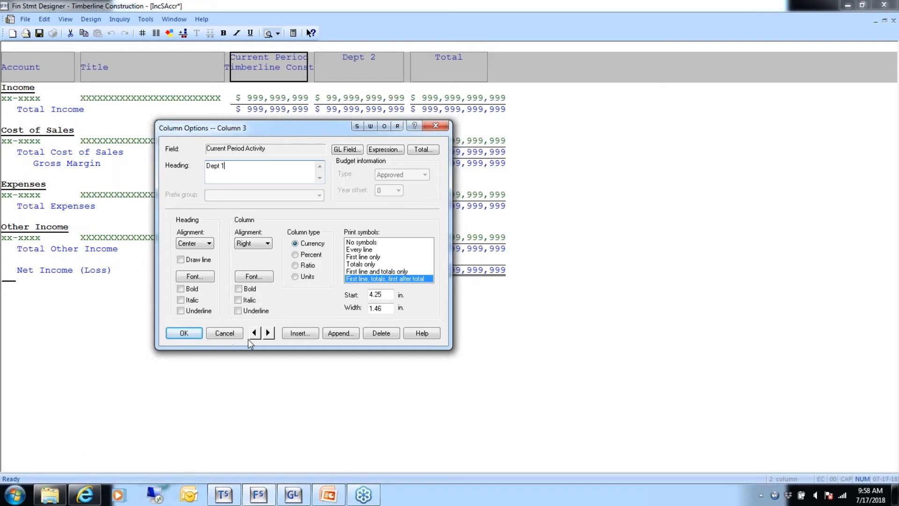
Accept the column options and narrow the Dept 2 column to about the width of the Dept 1 column.
{"action": "left_click", "coordinate": [268, 333]}
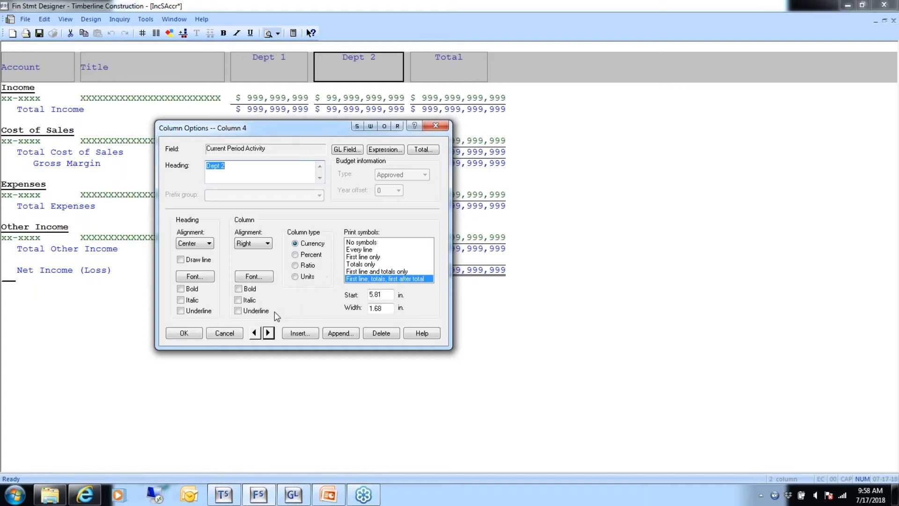
{"action": "left_click", "coordinate": [192, 335]}
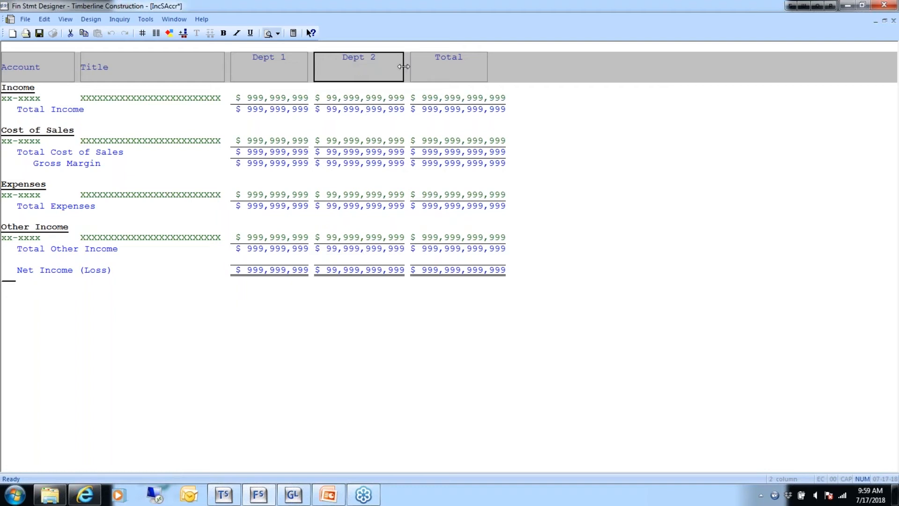
{"action": "left_click_drag", "start_coordinate": [403, 67], "coordinate": [395, 67]}
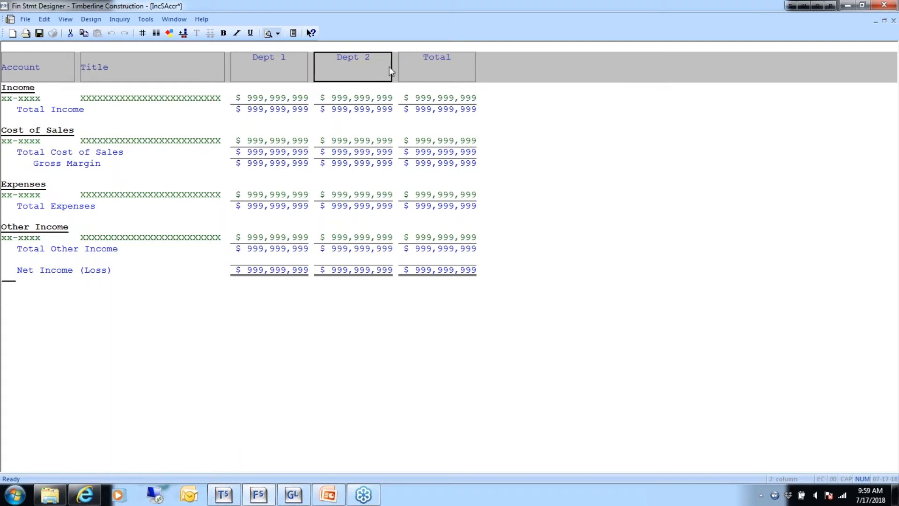
Check the column options of the Account and Title columns and close them without changes.
{"action": "left_click", "coordinate": [61, 64]}
{"action": "double_click", "coordinate": [60, 63]}
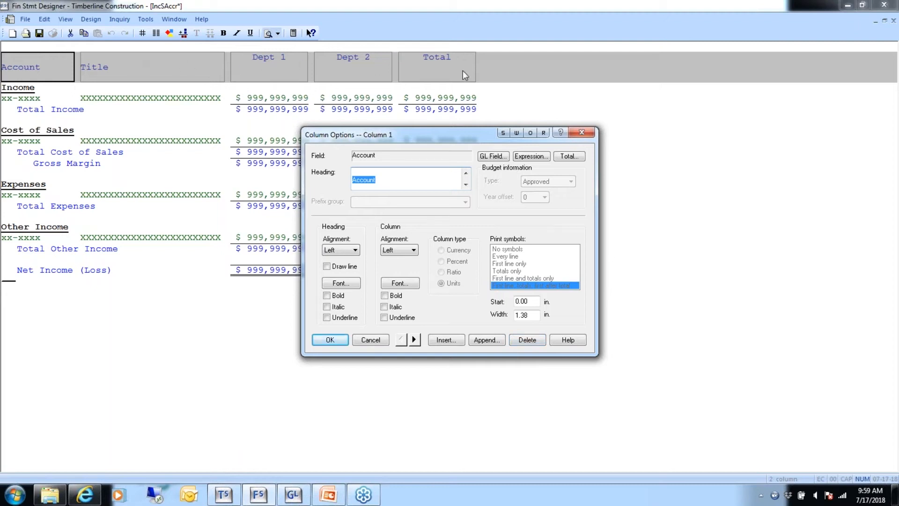
{"action": "left_click", "coordinate": [413, 340]}
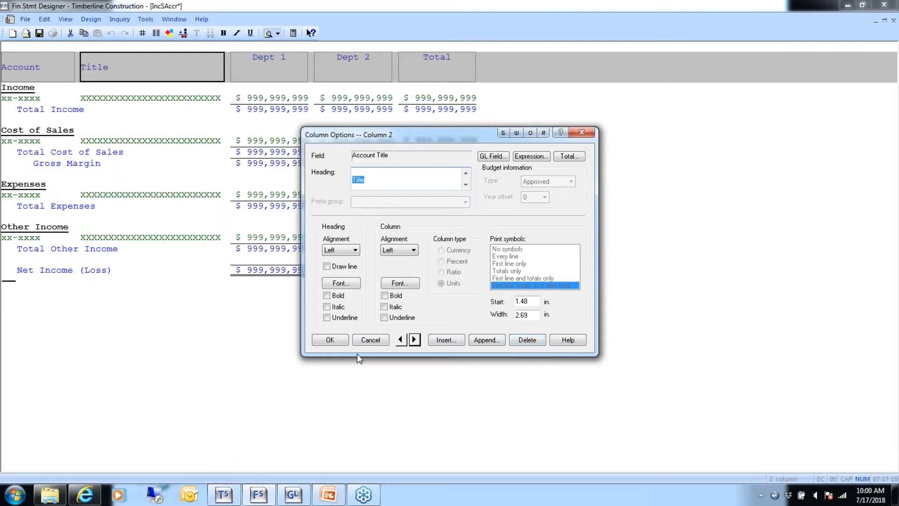
{"action": "left_click", "coordinate": [333, 340]}
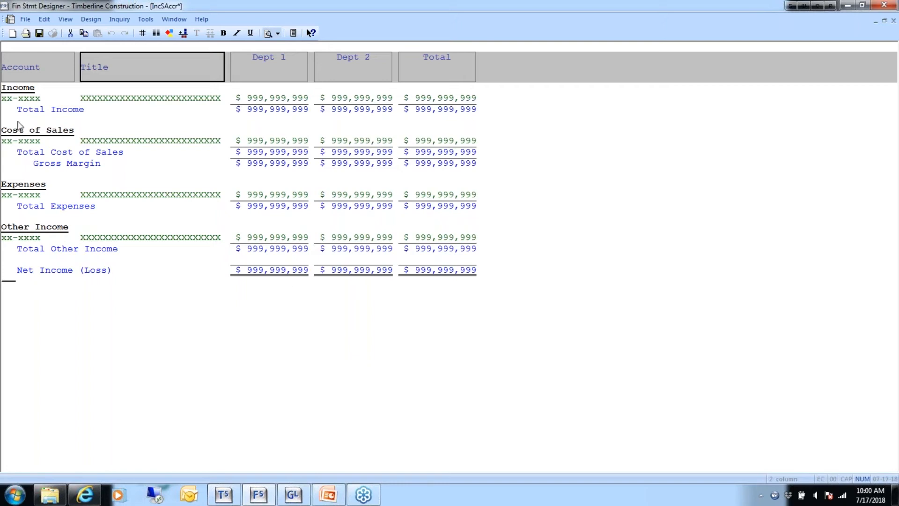
{"action": "left_click", "coordinate": [28, 88]}
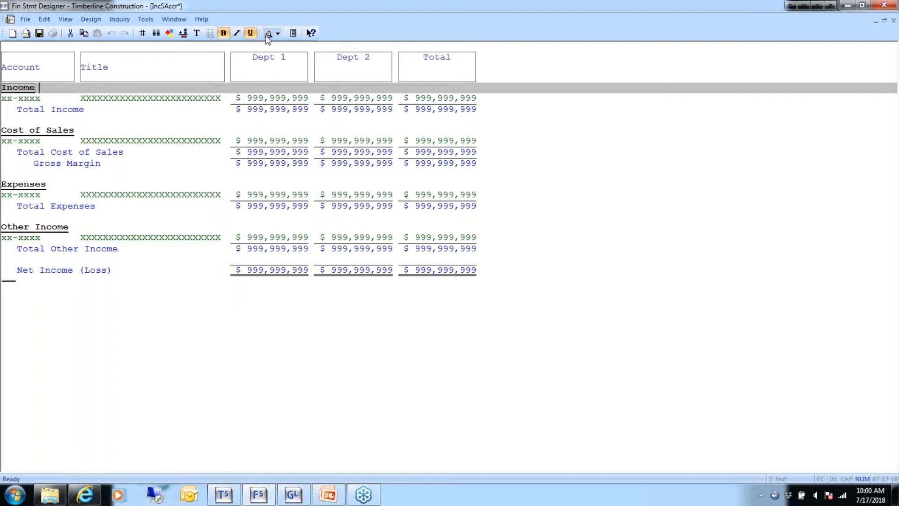
{"action": "left_click", "coordinate": [250, 33]}
{"action": "left_click", "coordinate": [28, 99]}
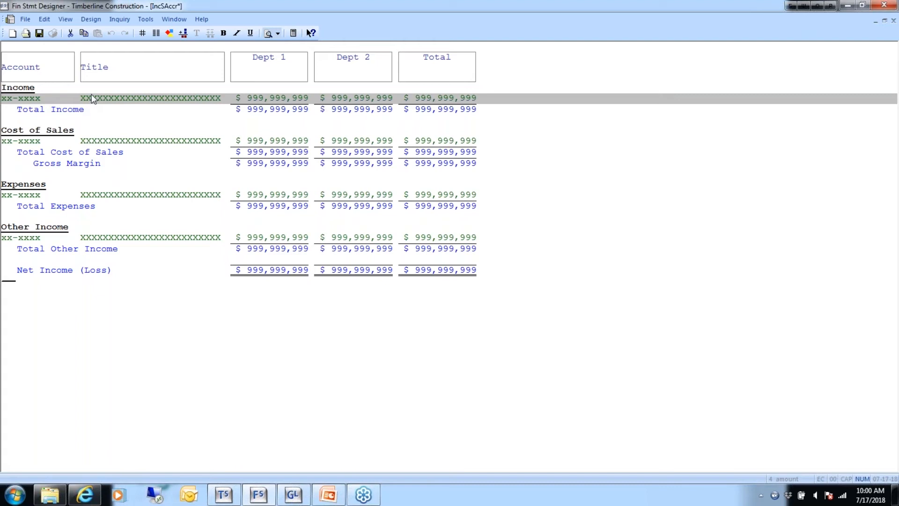
{"action": "left_click", "coordinate": [92, 18]}
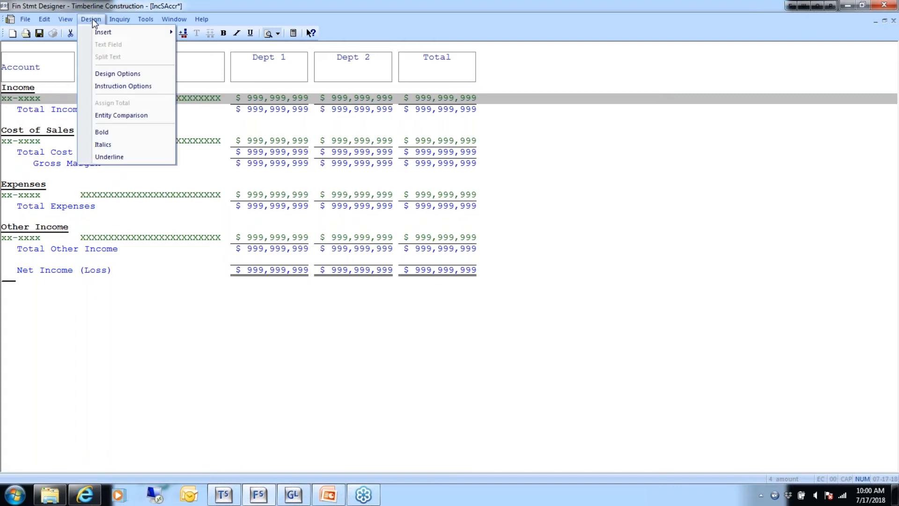
{"action": "mouse_move", "coordinate": [97, 28]}
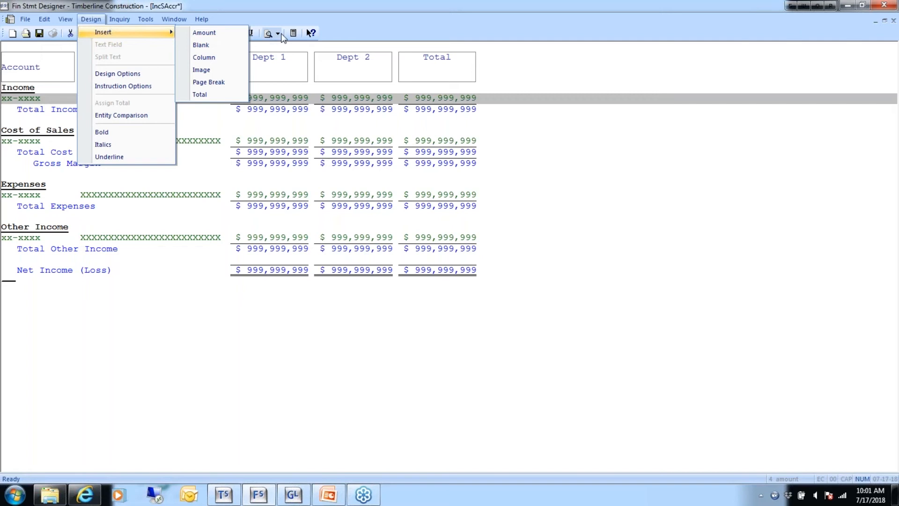
{"action": "left_click", "coordinate": [231, 39]}
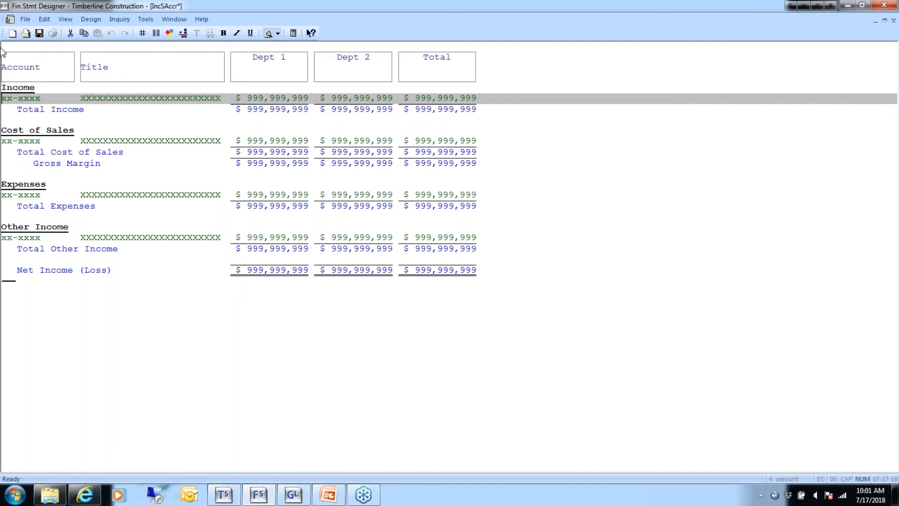
Open the amount options of the Income section's account line and set the end of its account range to 4999.
{"action": "double_click", "coordinate": [19, 100]}
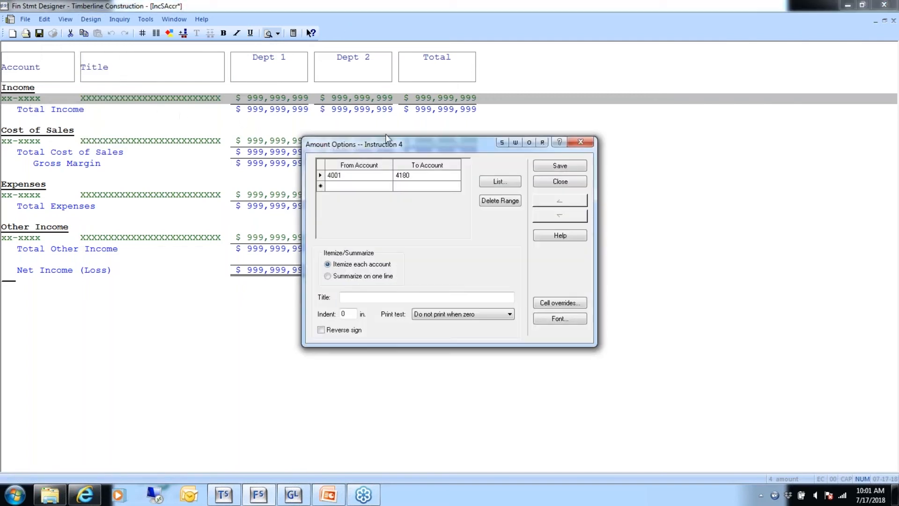
{"action": "left_click_drag", "start_coordinate": [419, 149], "coordinate": [261, 120]}
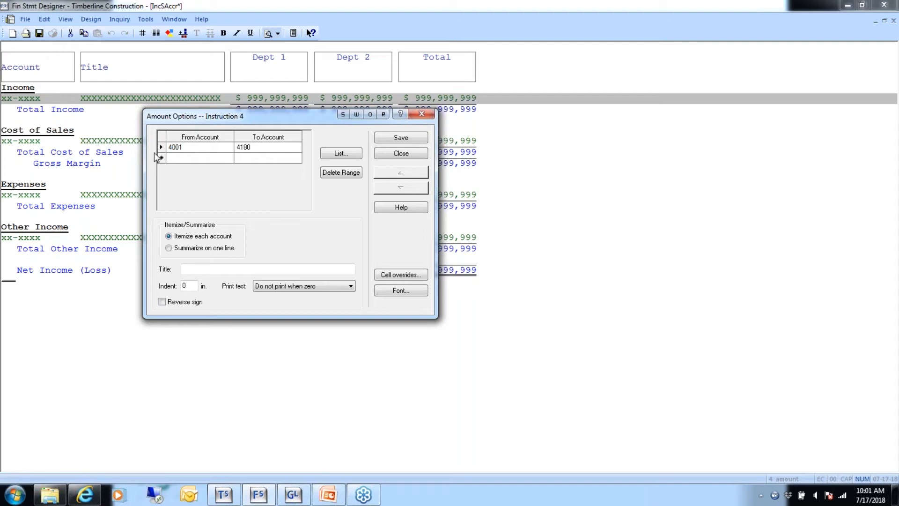
{"action": "left_click", "coordinate": [252, 146]}
{"action": "type", "text": "4999"}
{"action": "key", "text": "Return"}
{"action": "left_click", "coordinate": [341, 153]}
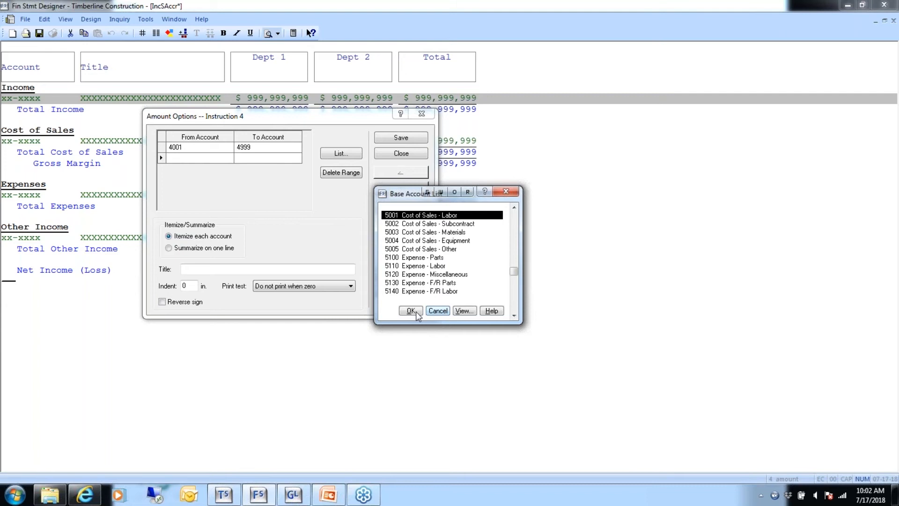
{"action": "left_click", "coordinate": [438, 311]}
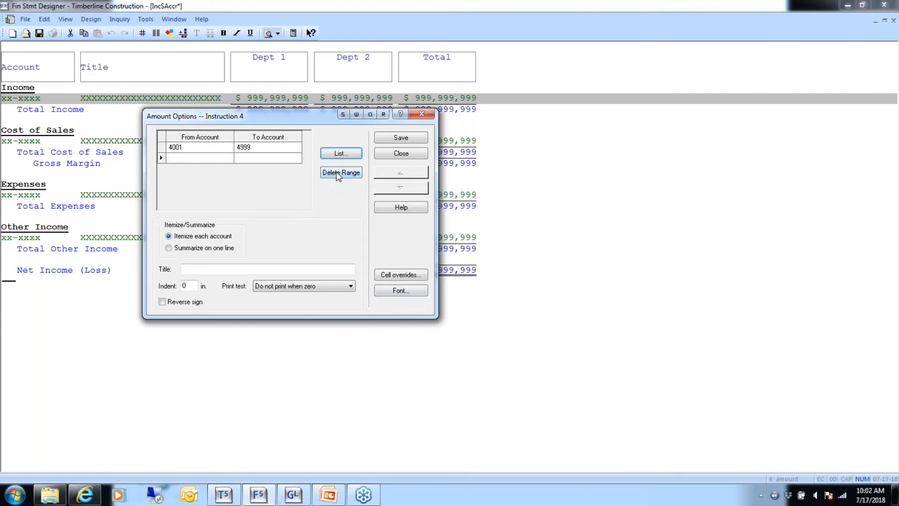
{"action": "left_click", "coordinate": [225, 159]}
{"action": "right_click", "coordinate": [162, 160]}
{"action": "left_click", "coordinate": [163, 150]}
{"action": "right_click", "coordinate": [164, 151]}
{"action": "right_click", "coordinate": [191, 193]}
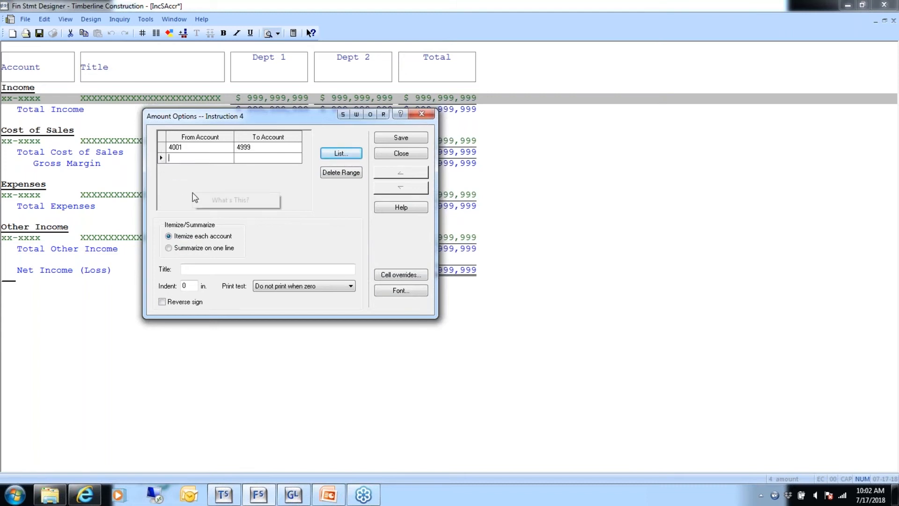
{"action": "right_click", "coordinate": [190, 146]}
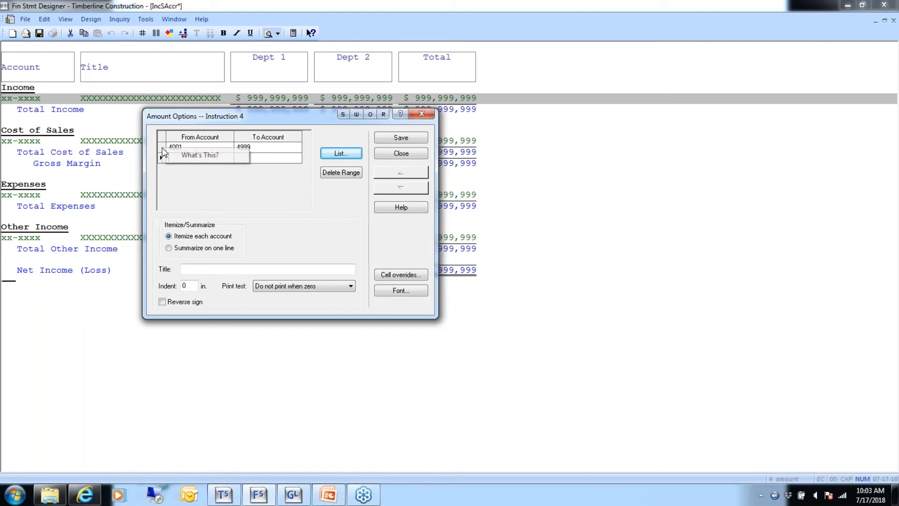
{"action": "left_click", "coordinate": [182, 146]}
{"action": "right_click", "coordinate": [161, 148]}
{"action": "left_click", "coordinate": [268, 148]}
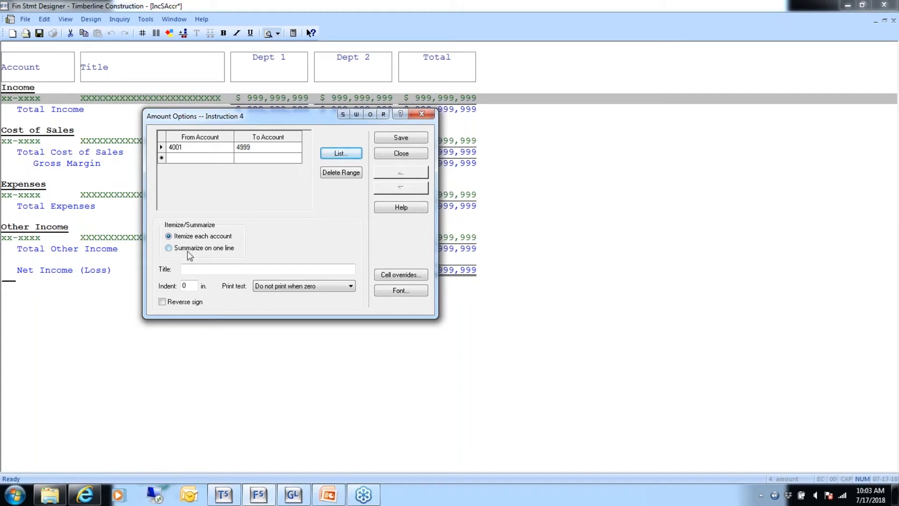
Keep the Income line's print test at "Do not print when zero", then save and close its amount options.
{"action": "left_click", "coordinate": [191, 270]}
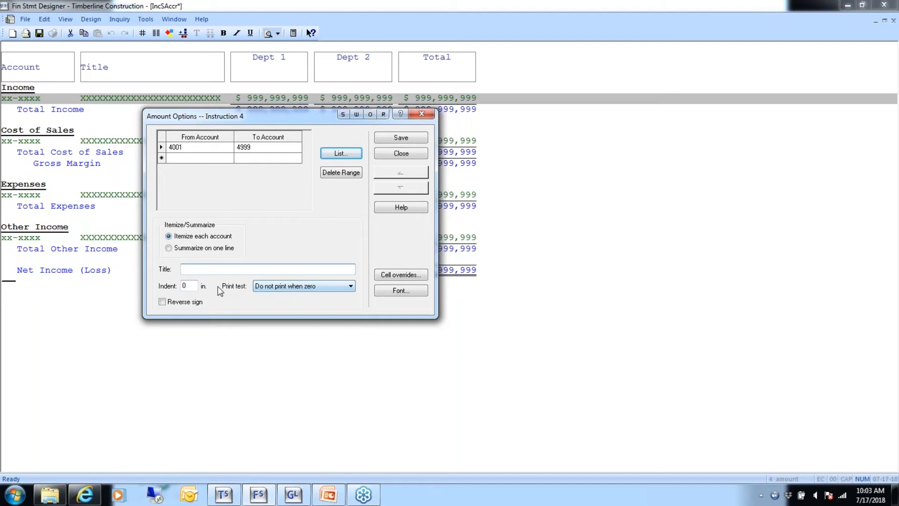
{"action": "left_click", "coordinate": [350, 285]}
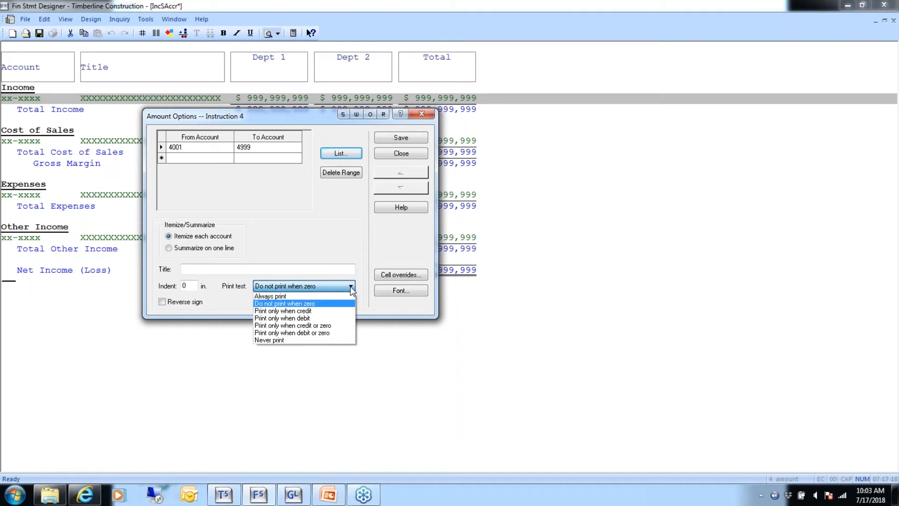
{"action": "left_click", "coordinate": [280, 304]}
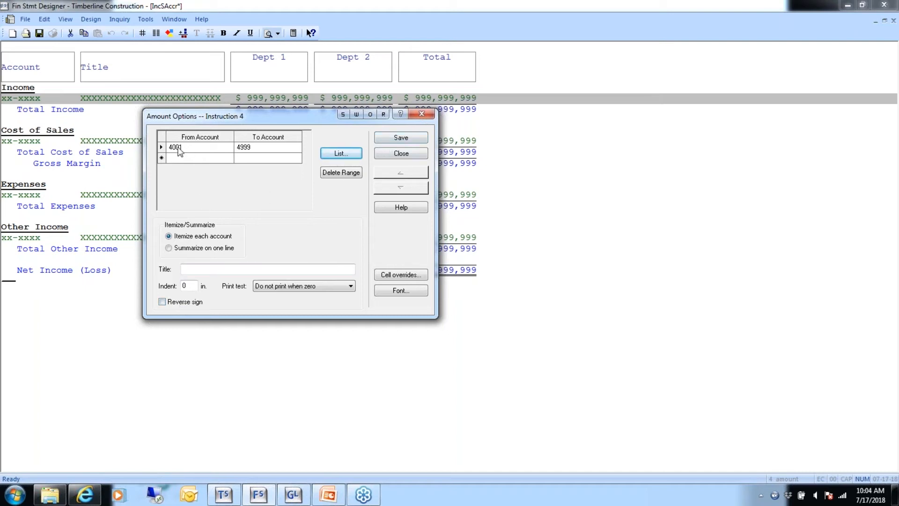
{"action": "left_click", "coordinate": [397, 140]}
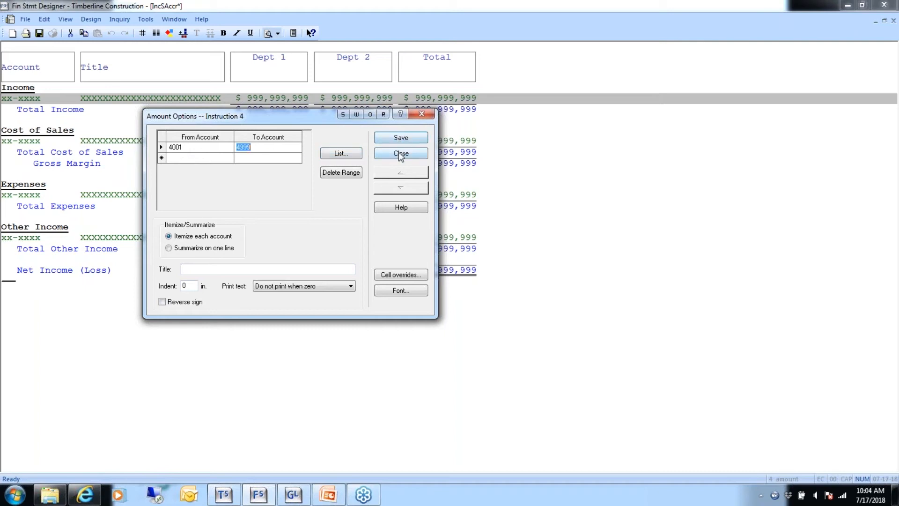
{"action": "left_click", "coordinate": [401, 154]}
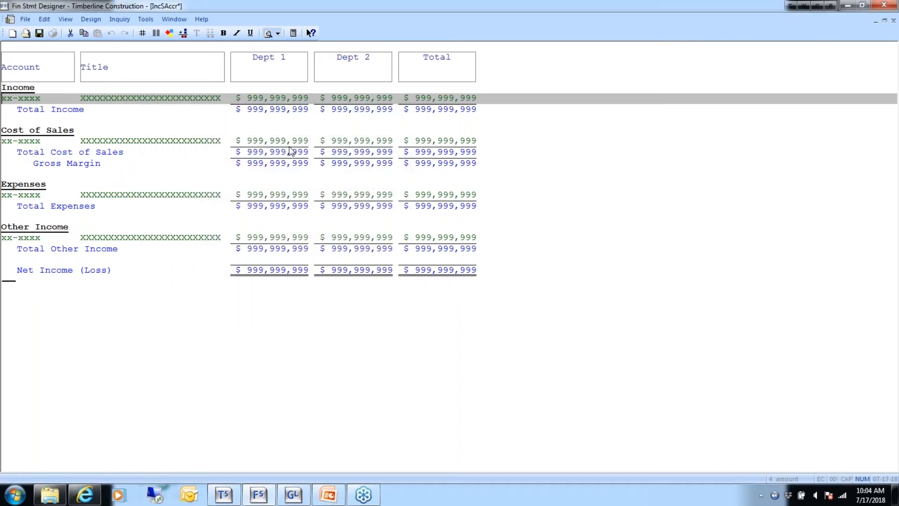
Set the To Account of the Cost of Sales account line to 5999 and save its amount options.
{"action": "double_click", "coordinate": [135, 143]}
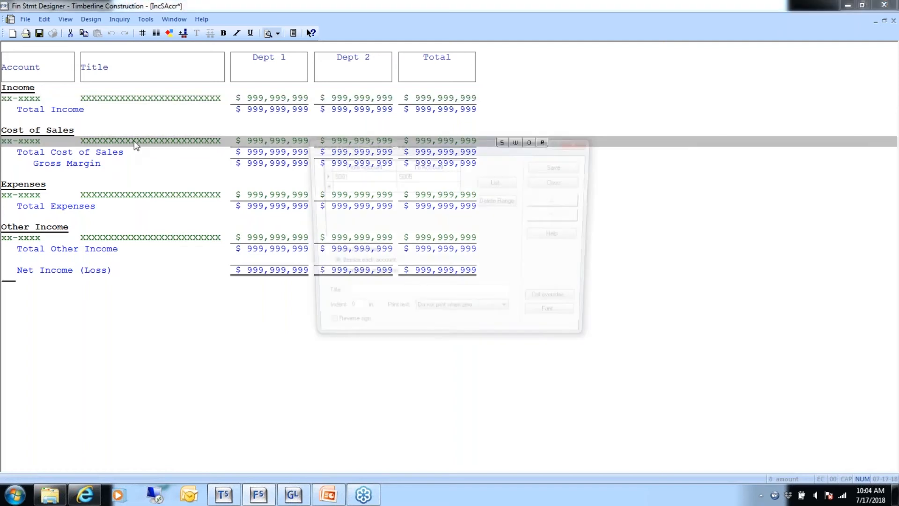
{"action": "left_click", "coordinate": [411, 174]}
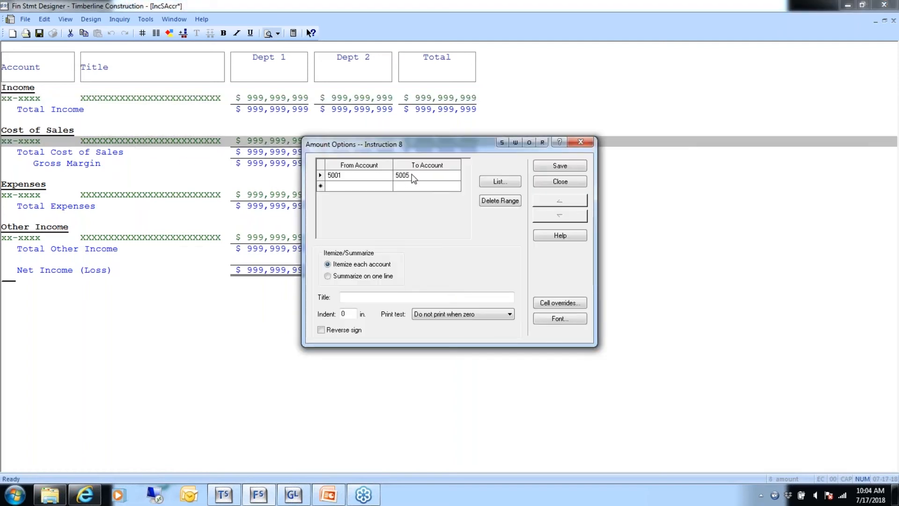
{"action": "left_click_drag", "start_coordinate": [413, 174], "coordinate": [384, 176]}
{"action": "type", "text": "5999"}
{"action": "left_click", "coordinate": [558, 167]}
{"action": "left_click", "coordinate": [558, 182]}
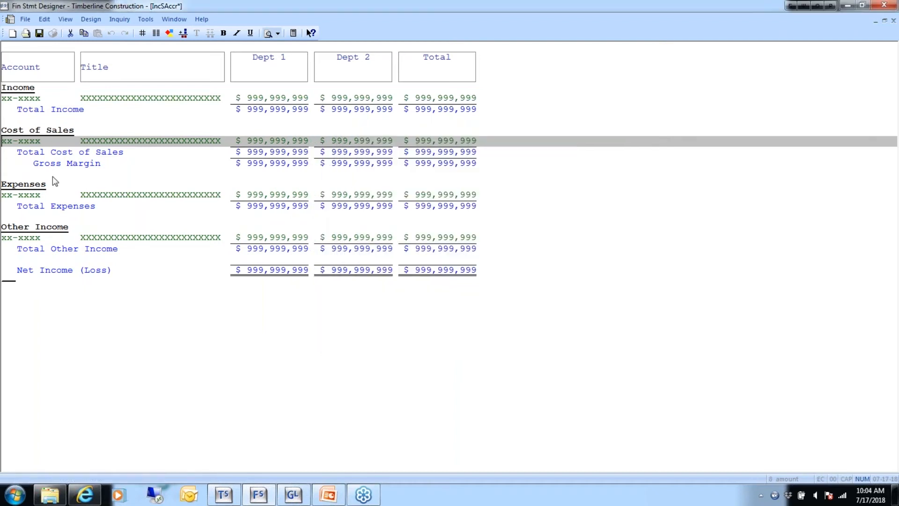
Set the To Account of the Expenses account line to 6999 and save its amount options.
{"action": "double_click", "coordinate": [123, 194]}
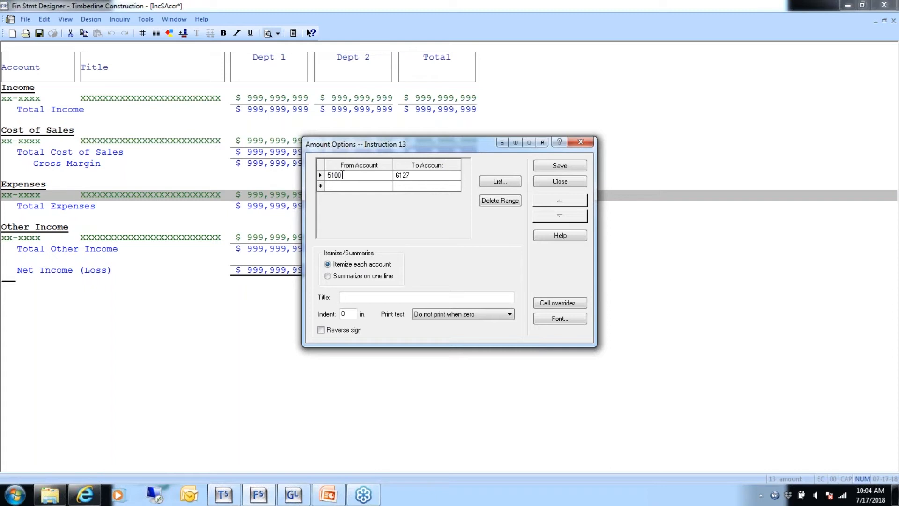
{"action": "left_click", "coordinate": [415, 176]}
{"action": "type", "text": "6999"}
{"action": "left_click", "coordinate": [560, 167]}
{"action": "left_click", "coordinate": [560, 181]}
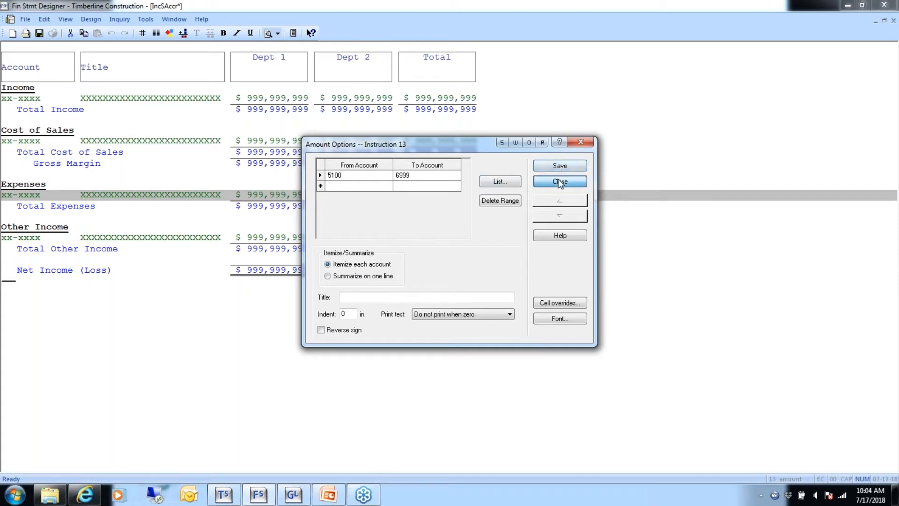
Change the To Account of the Cost of Sales account line to 5099 and save its amount options.
{"action": "double_click", "coordinate": [291, 140]}
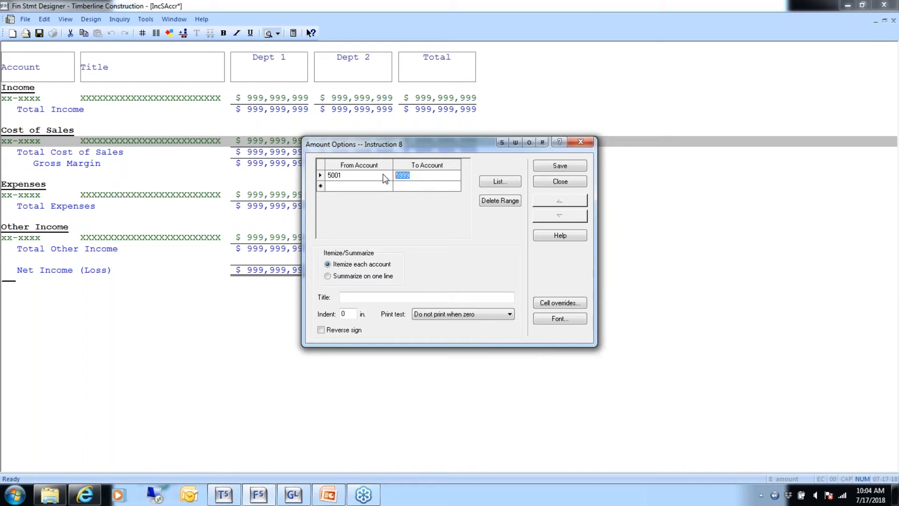
{"action": "type", "text": "5099"}
{"action": "left_click", "coordinate": [559, 167]}
{"action": "left_click", "coordinate": [560, 183]}
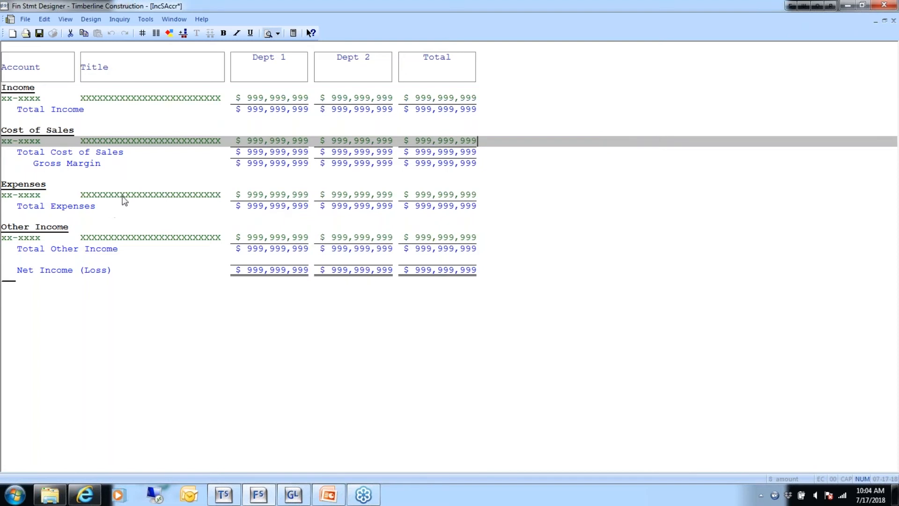
Check the account ranges of the Expenses and Other Income lines and close their amount options without changes.
{"action": "double_click", "coordinate": [148, 195]}
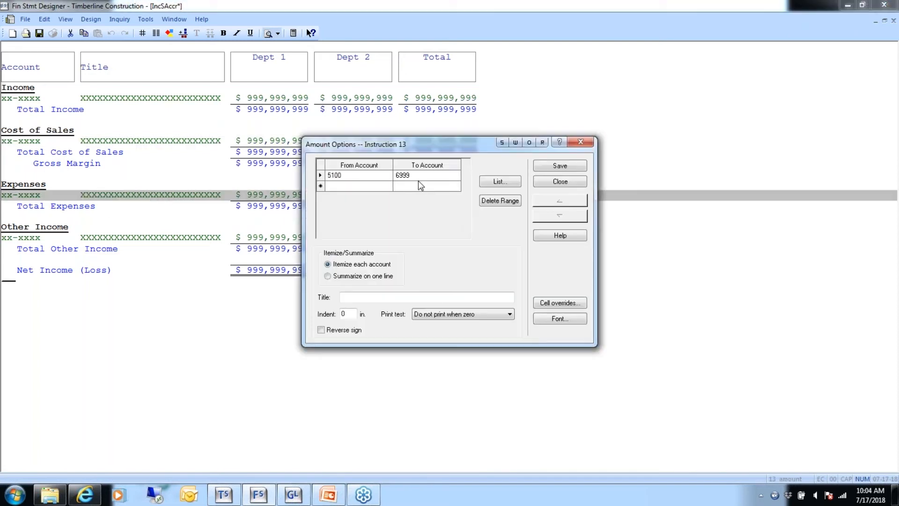
{"action": "left_click", "coordinate": [540, 186]}
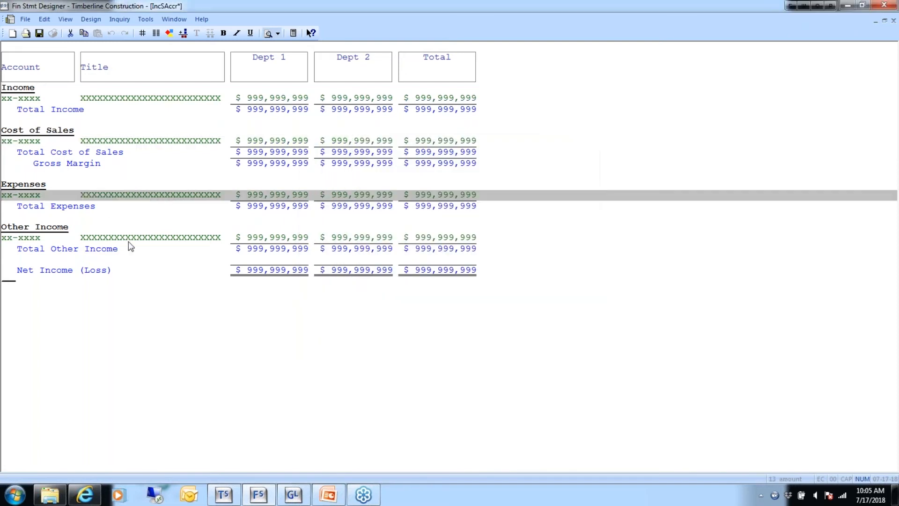
{"action": "double_click", "coordinate": [133, 238]}
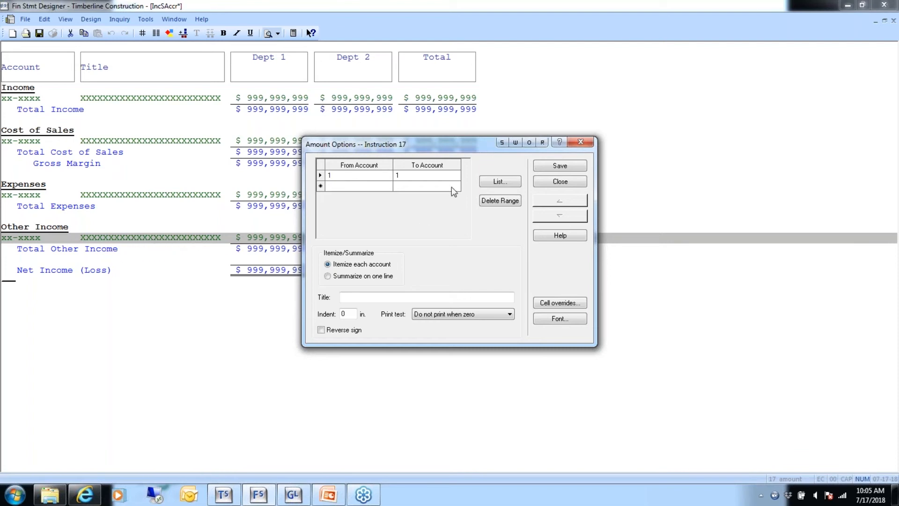
{"action": "left_click", "coordinate": [556, 181]}
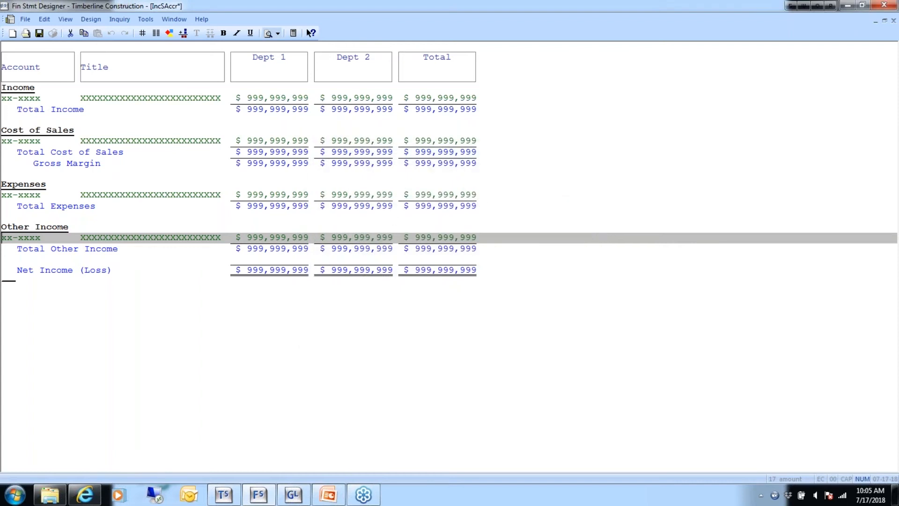
Save the income statement design and close it.
{"action": "left_click", "coordinate": [40, 34]}
{"action": "left_click", "coordinate": [25, 18]}
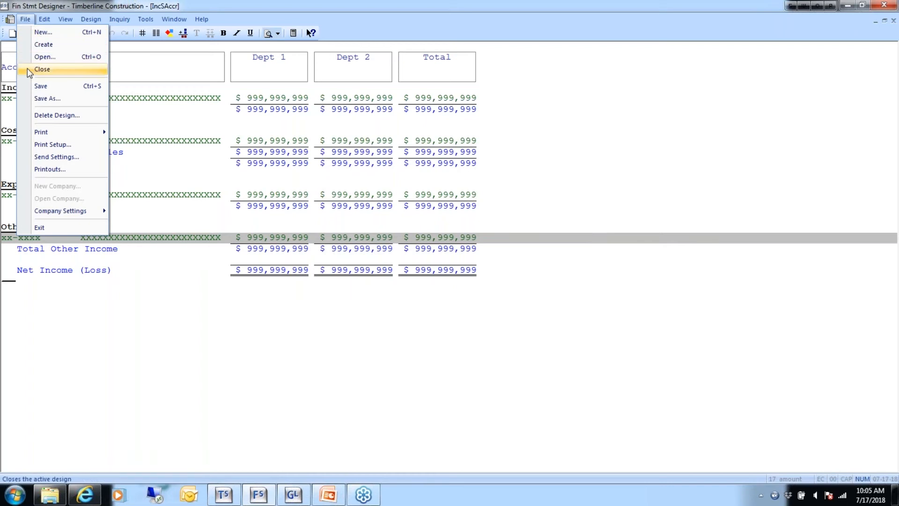
{"action": "left_click", "coordinate": [27, 68]}
Open the balance sheet design BalSAccr.FSD from the Construction Sample Data folder.
{"action": "left_click", "coordinate": [15, 21]}
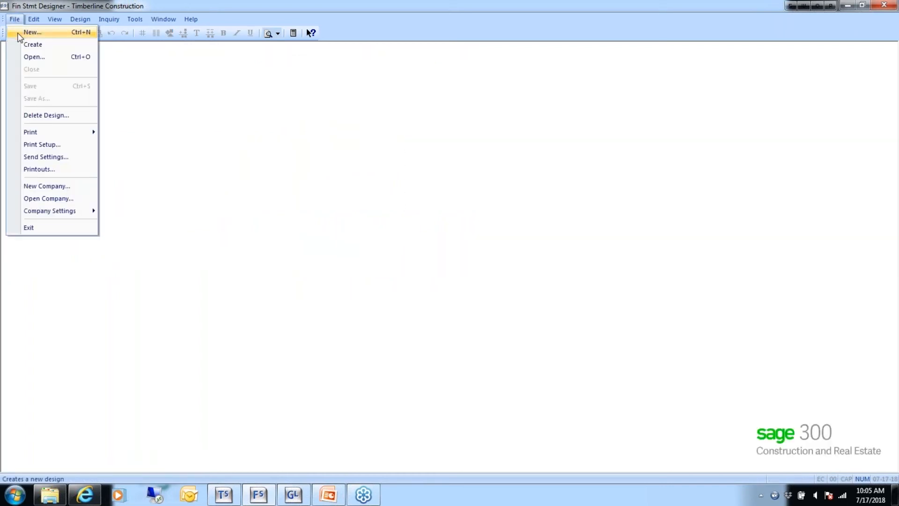
{"action": "left_click", "coordinate": [21, 57]}
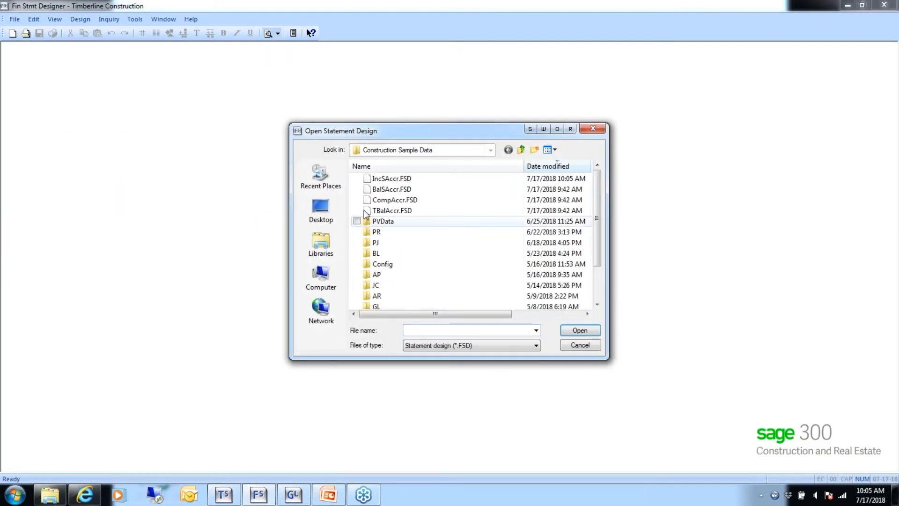
{"action": "double_click", "coordinate": [387, 190]}
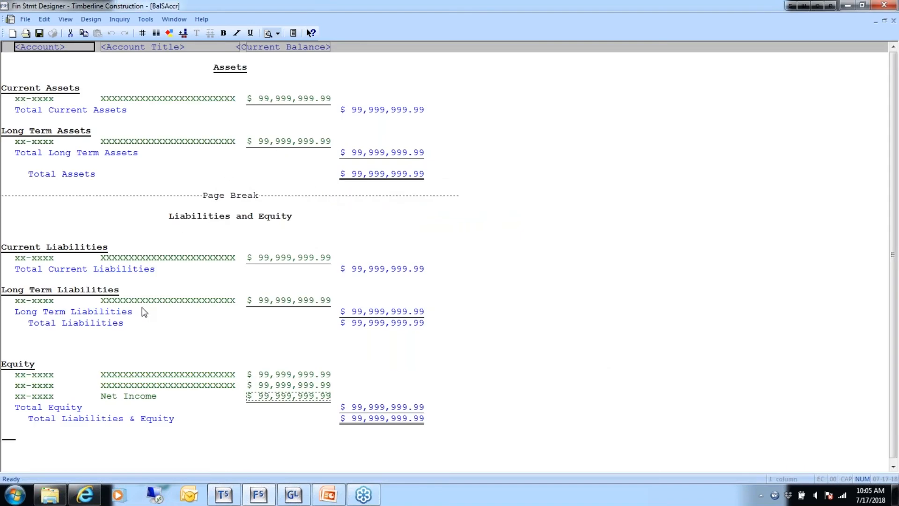
Open the Default Net Income - Accrual accumulator and set the To Account of its 4001 range to 4999.
{"action": "left_click", "coordinate": [142, 399]}
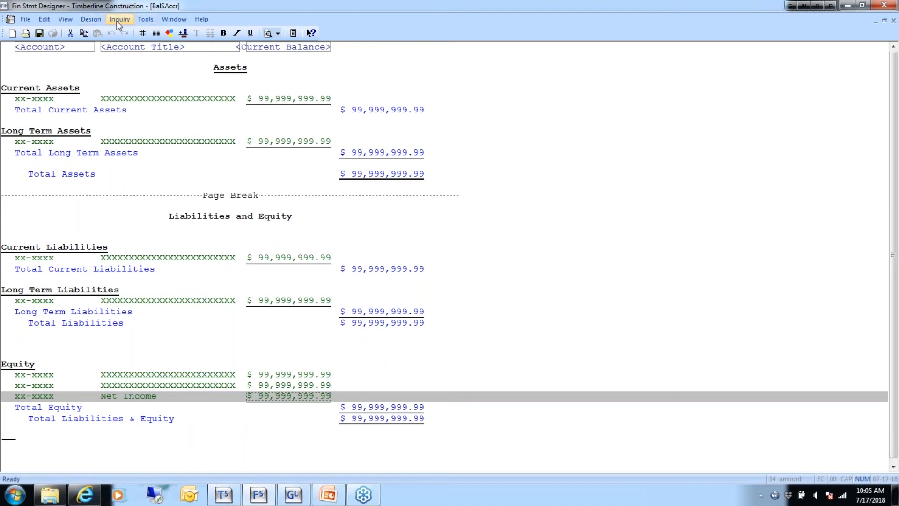
{"action": "left_click", "coordinate": [146, 26]}
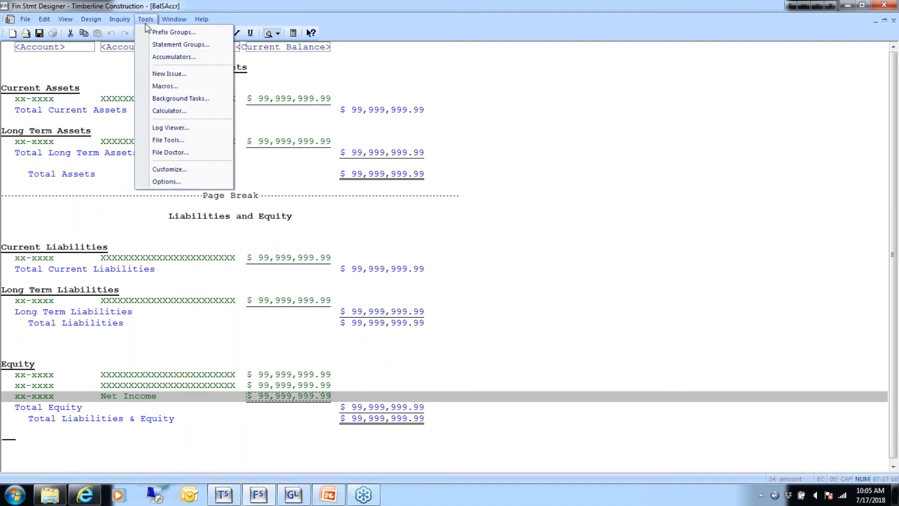
{"action": "left_click", "coordinate": [168, 57]}
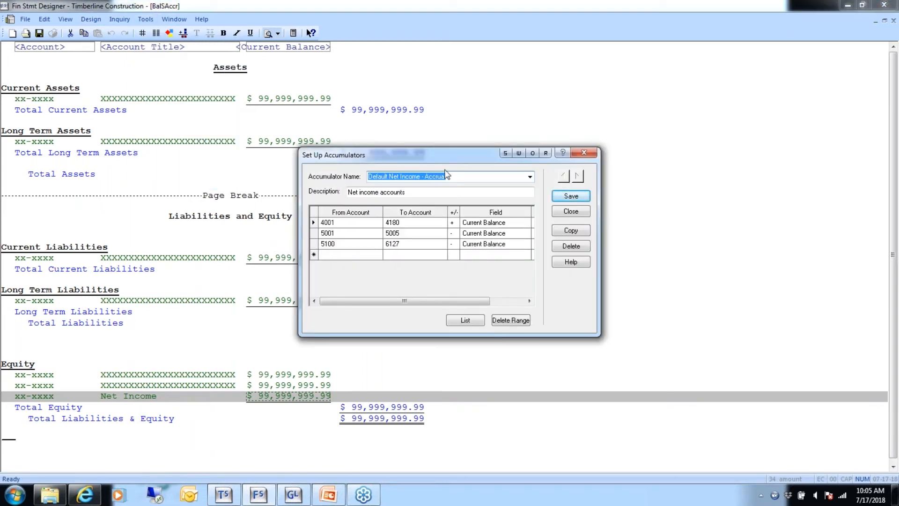
{"action": "left_click_drag", "start_coordinate": [411, 154], "coordinate": [345, 137]}
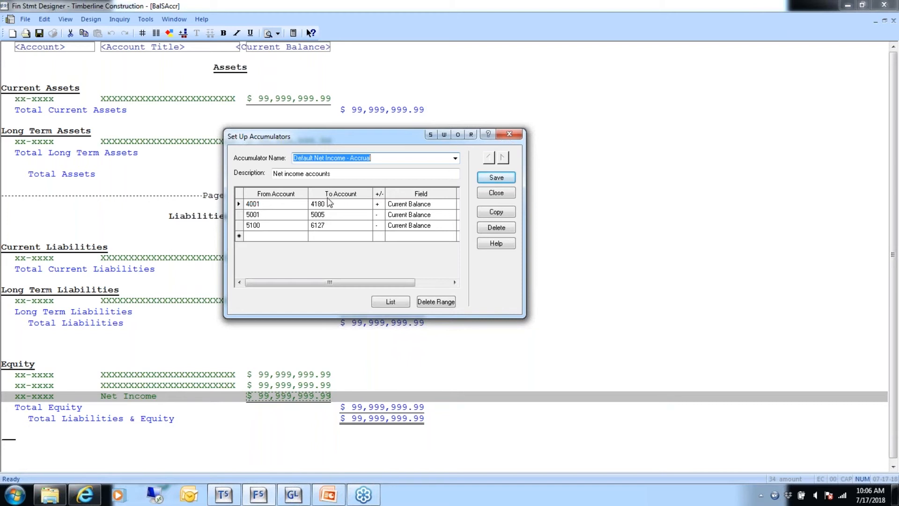
{"action": "left_click", "coordinate": [327, 204]}
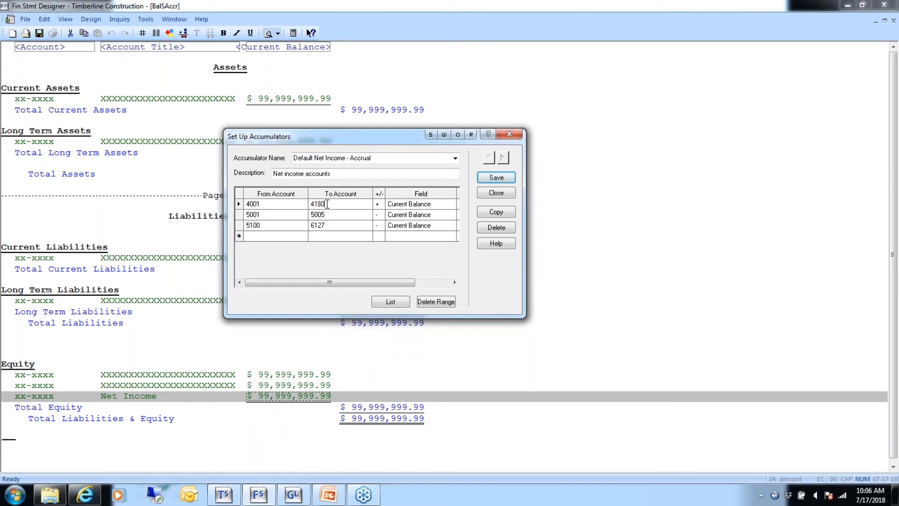
{"action": "key", "text": "BackSpace"}
{"action": "type", "text": "999"}
Extend the To Accounts of the accumulator's 5001 and 5100 ranges, ending the latter at 6999, and save the accumulator.
{"action": "left_click", "coordinate": [326, 216]}
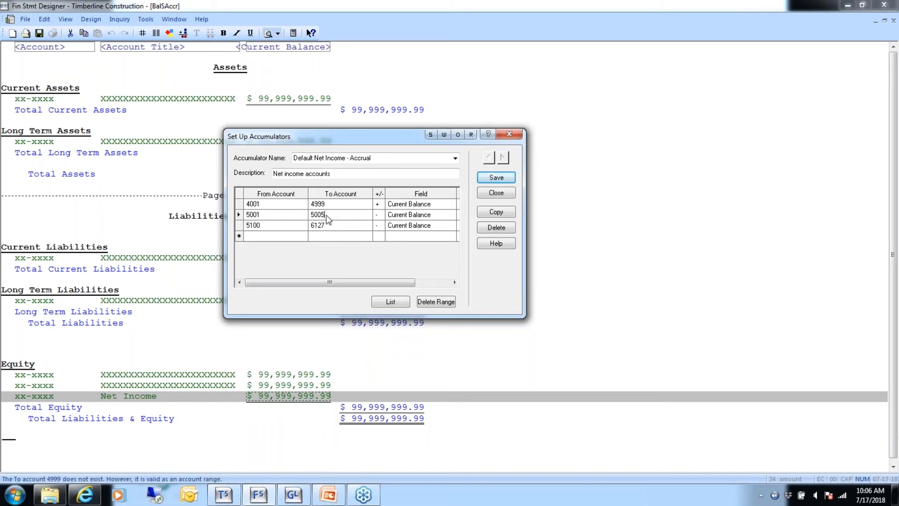
{"action": "key", "text": "BackSpace"}
{"action": "type", "text": "9"}
{"action": "left_click", "coordinate": [323, 226]}
{"action": "key", "text": "BackSpace"}
{"action": "key", "text": "BackSpace"}
{"action": "type", "text": "999"}
{"action": "left_click", "coordinate": [495, 182]}
{"action": "left_click", "coordinate": [495, 193]}
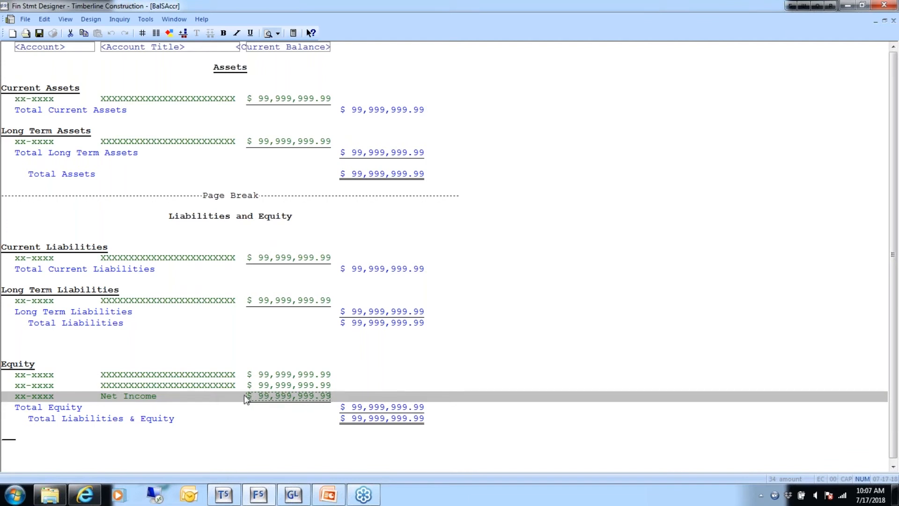
Reselect the Default Net Income - Accrual accumulator as the Net Income line's Current Balance override field, and close the amount options without saving.
{"action": "double_click", "coordinate": [199, 399]}
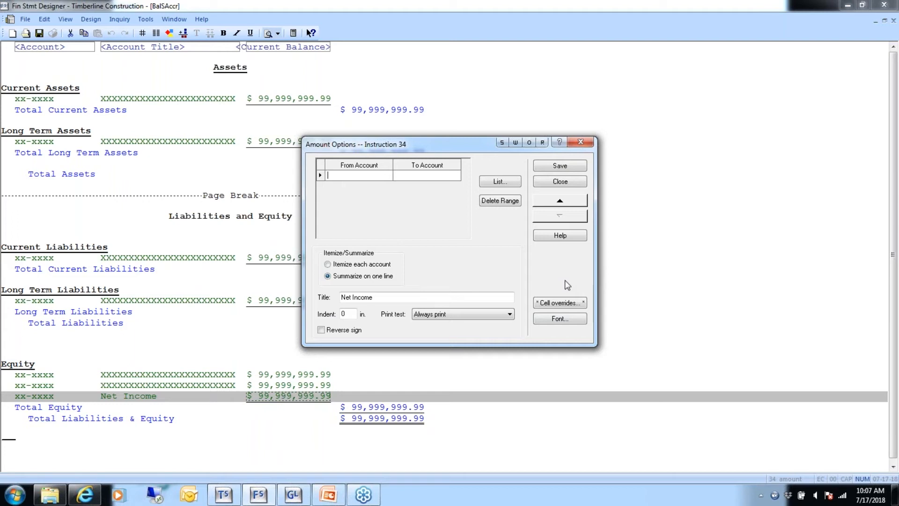
{"action": "left_click", "coordinate": [560, 303]}
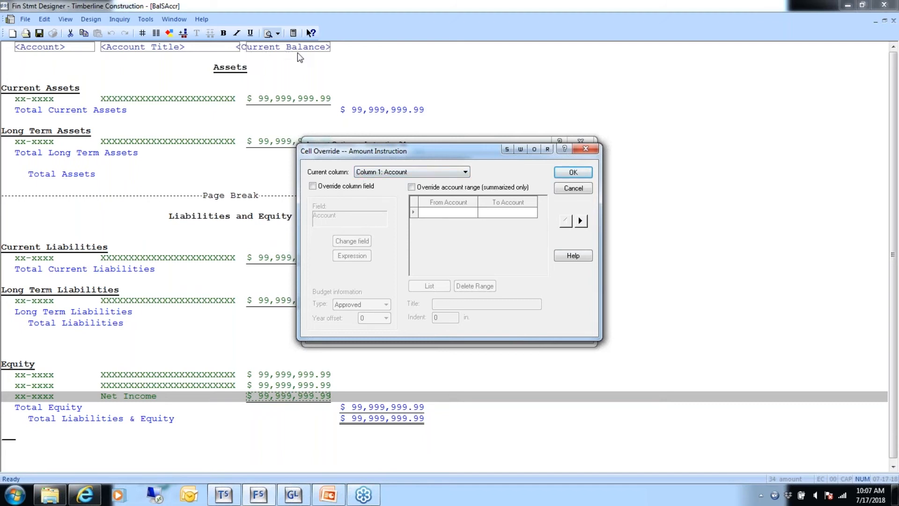
{"action": "left_click", "coordinate": [581, 221]}
{"action": "left_click", "coordinate": [581, 221]}
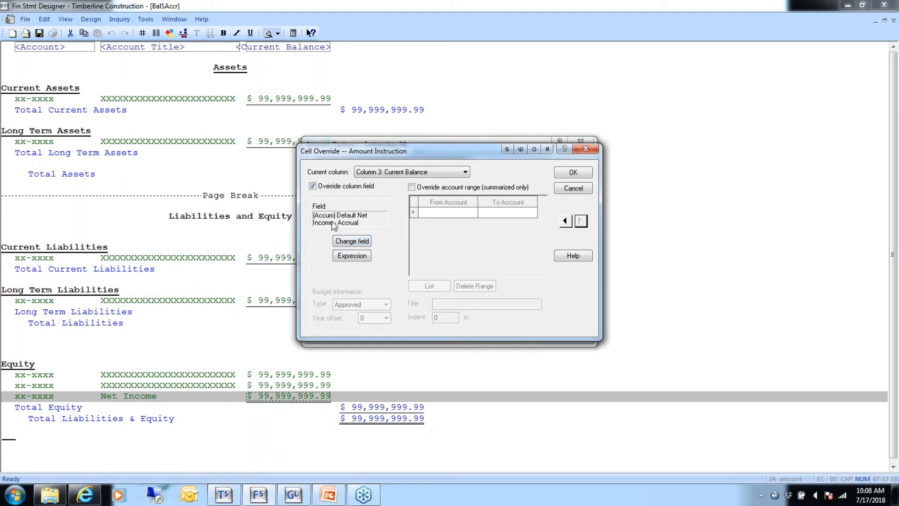
{"action": "left_click", "coordinate": [349, 241]}
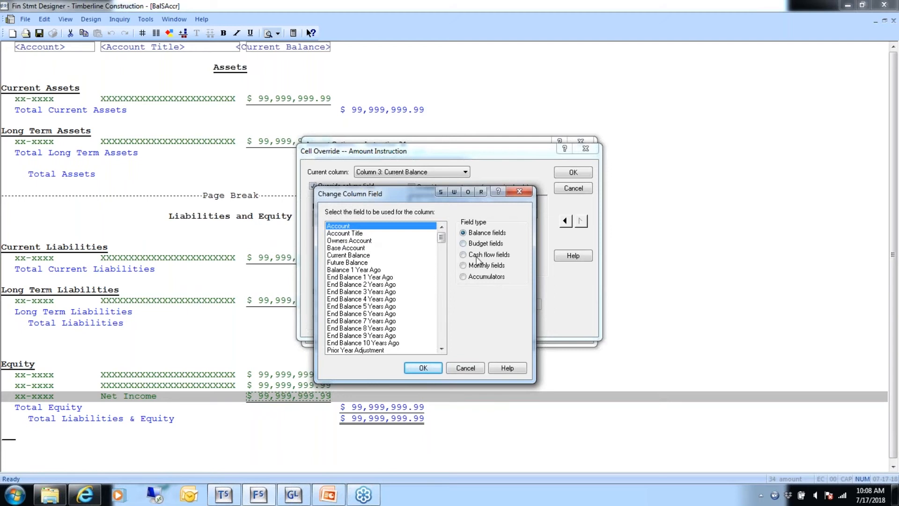
{"action": "left_click", "coordinate": [468, 277]}
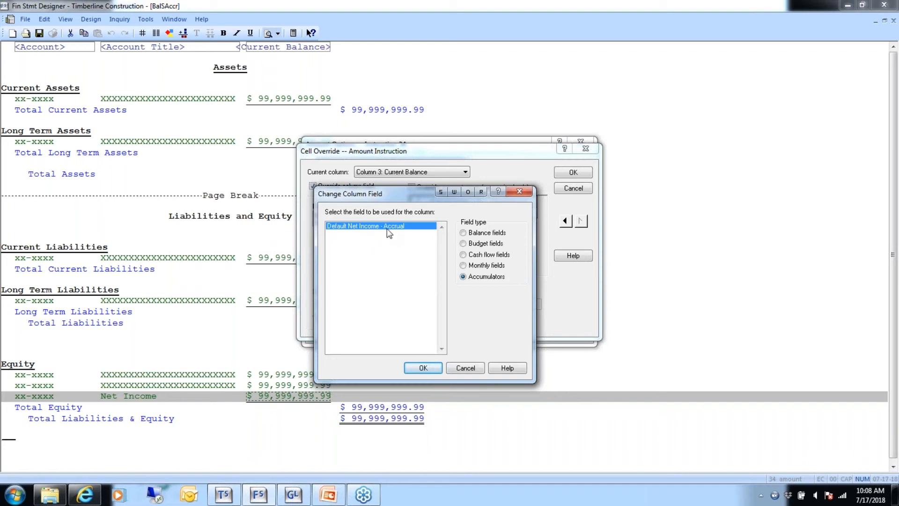
{"action": "left_click", "coordinate": [423, 367]}
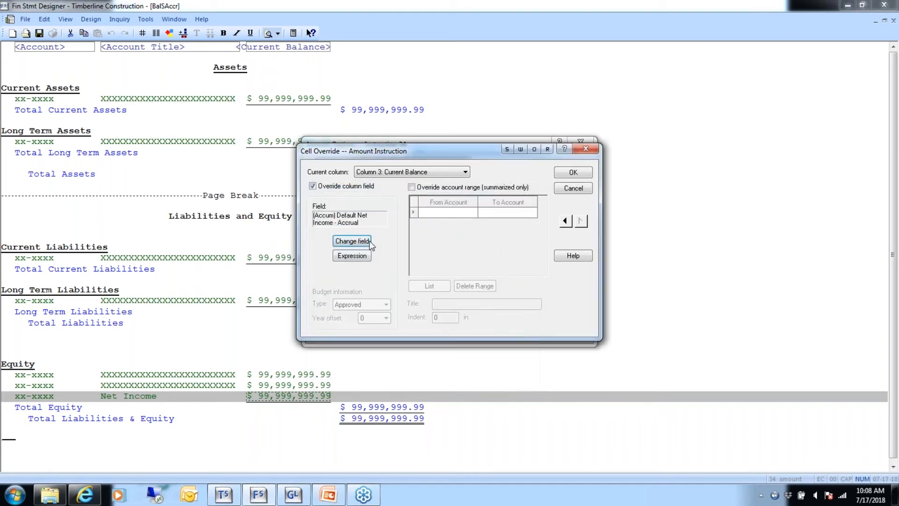
{"action": "left_click", "coordinate": [573, 173]}
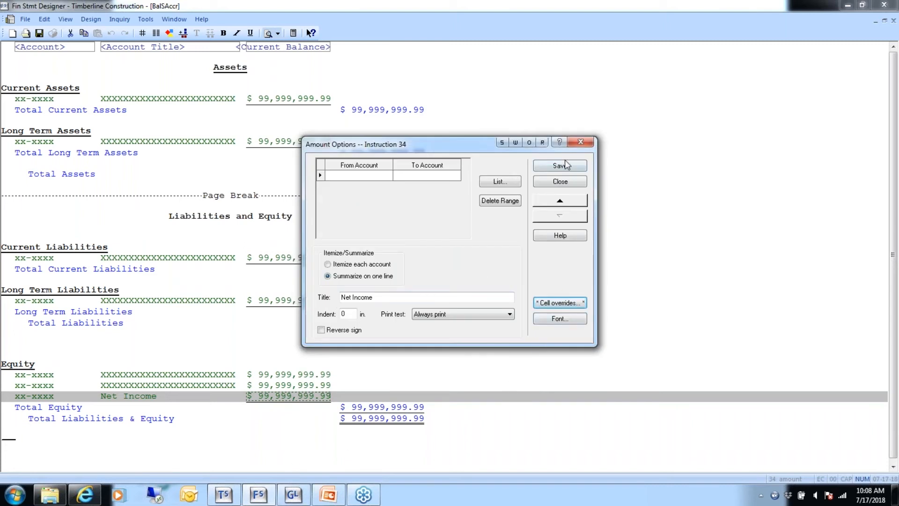
{"action": "left_click", "coordinate": [557, 182]}
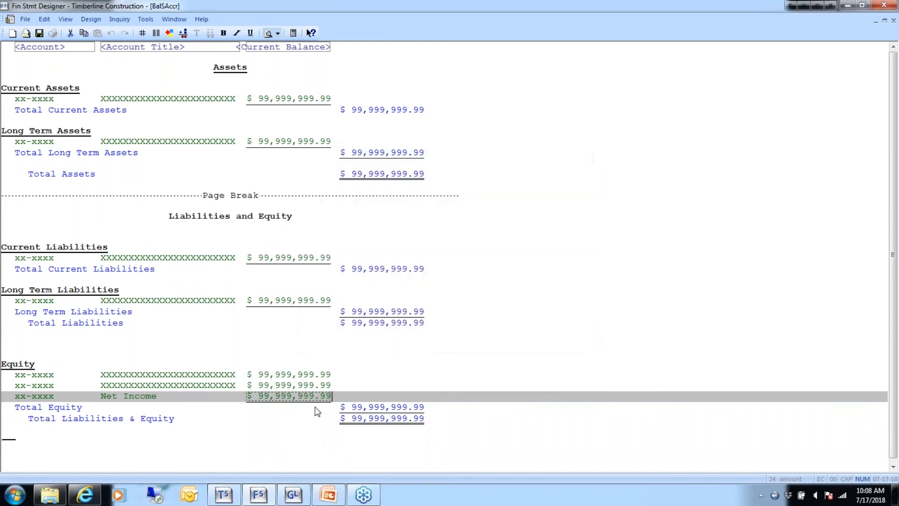
Examine the Net Income line's Current Balance cell override and its expression setup, and close the amount options without changes.
{"action": "left_click", "coordinate": [243, 386]}
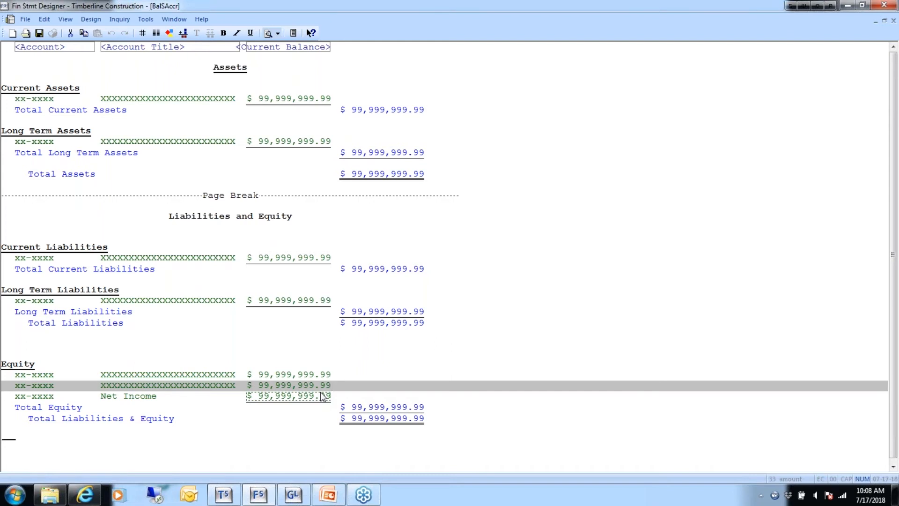
{"action": "left_click", "coordinate": [282, 397]}
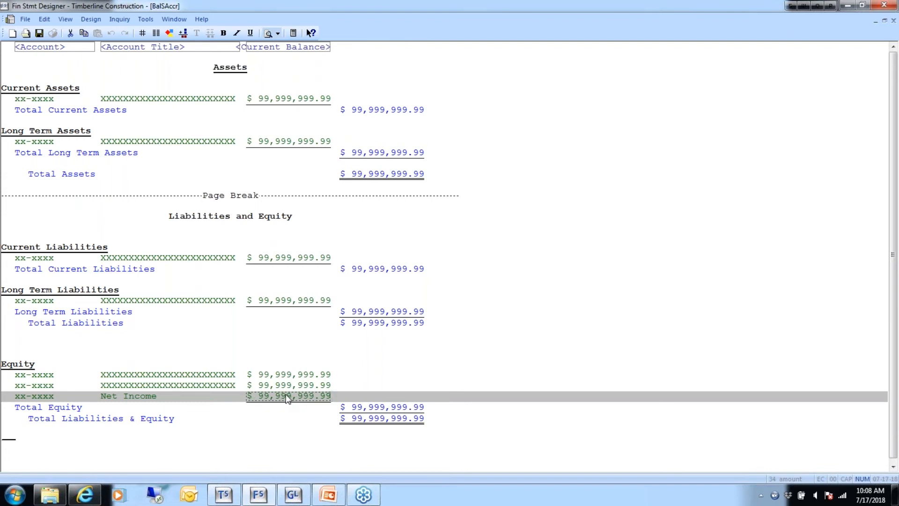
{"action": "double_click", "coordinate": [286, 396]}
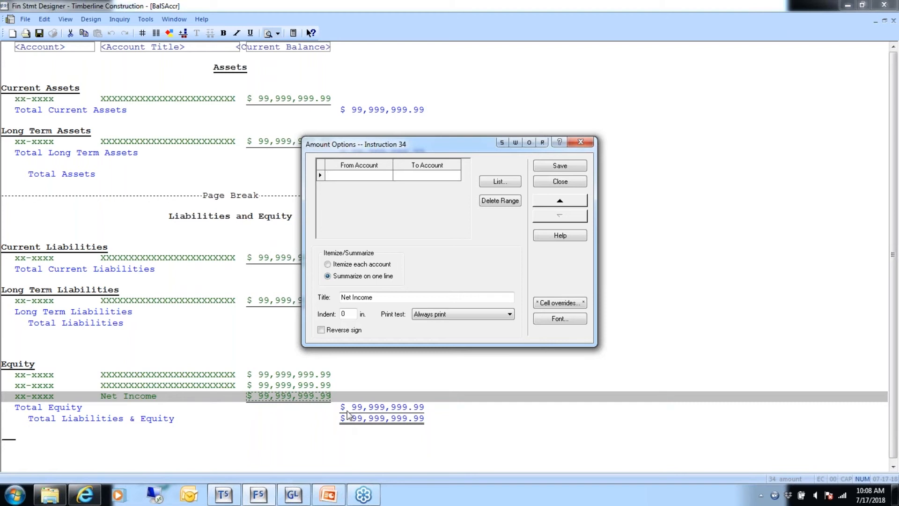
{"action": "left_click", "coordinate": [559, 303]}
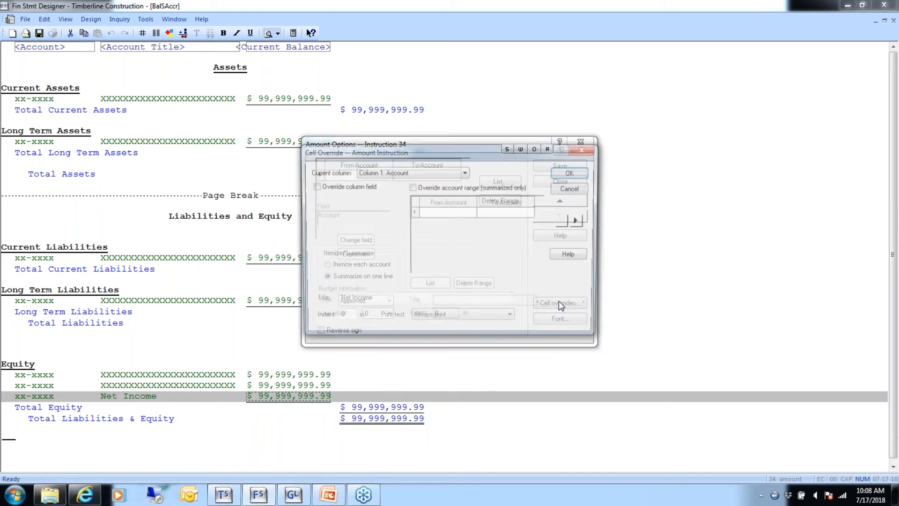
{"action": "left_click", "coordinate": [580, 221]}
{"action": "left_click", "coordinate": [579, 220]}
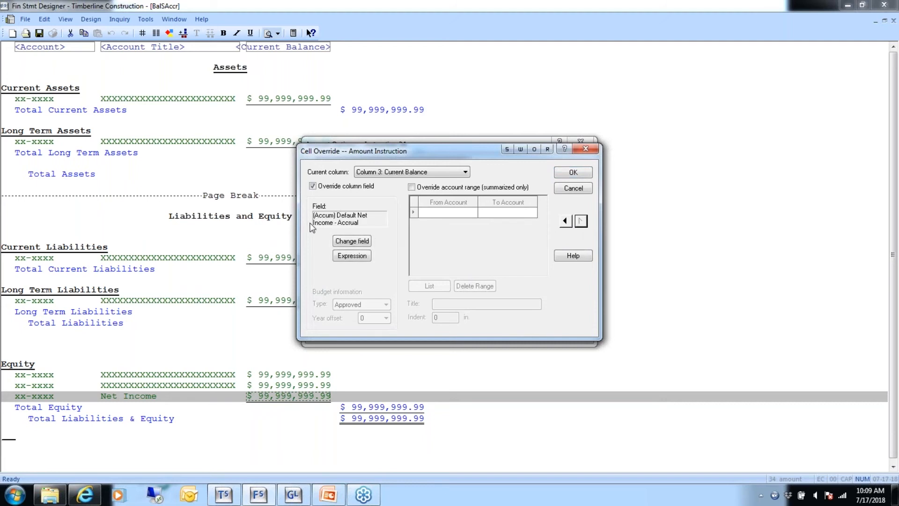
{"action": "left_click", "coordinate": [351, 257]}
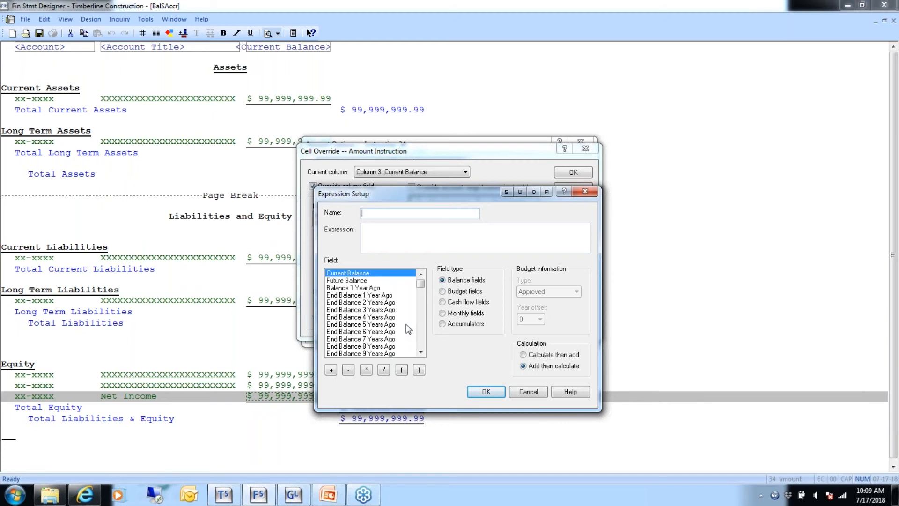
{"action": "left_click", "coordinate": [530, 394]}
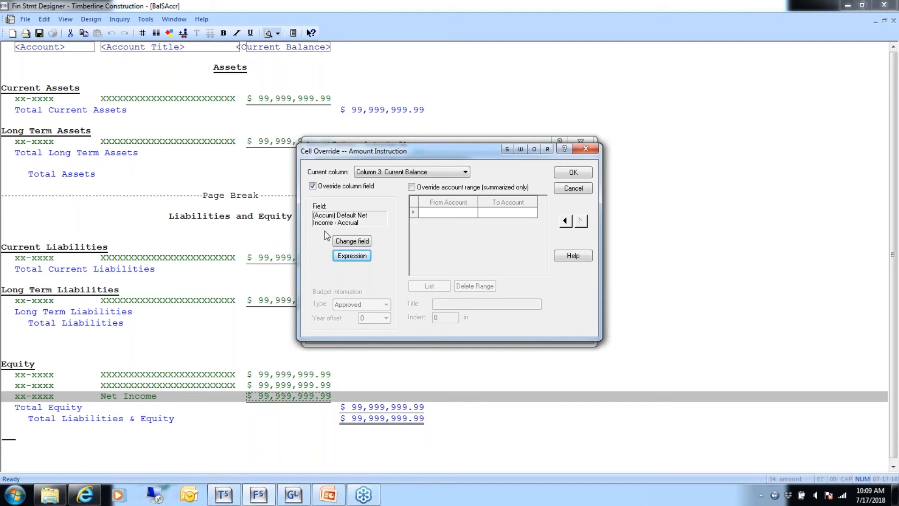
{"action": "left_click", "coordinate": [574, 173]}
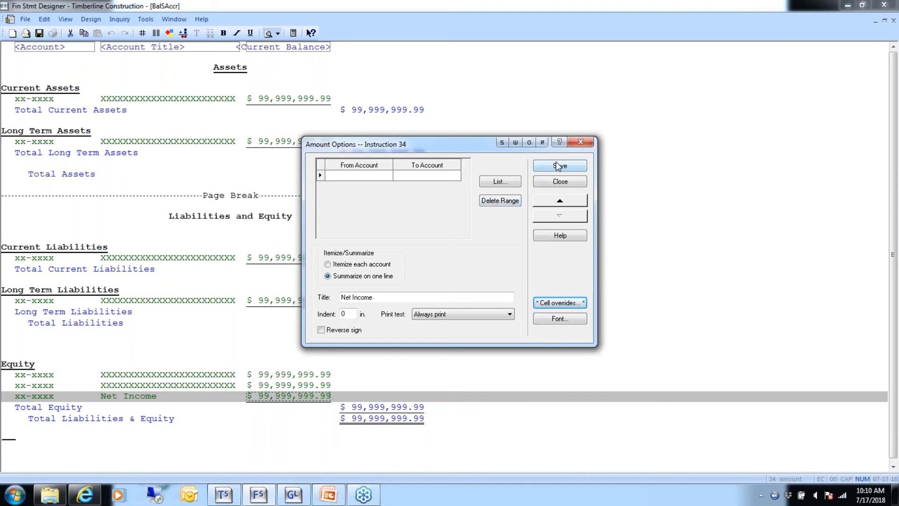
{"action": "left_click", "coordinate": [558, 181]}
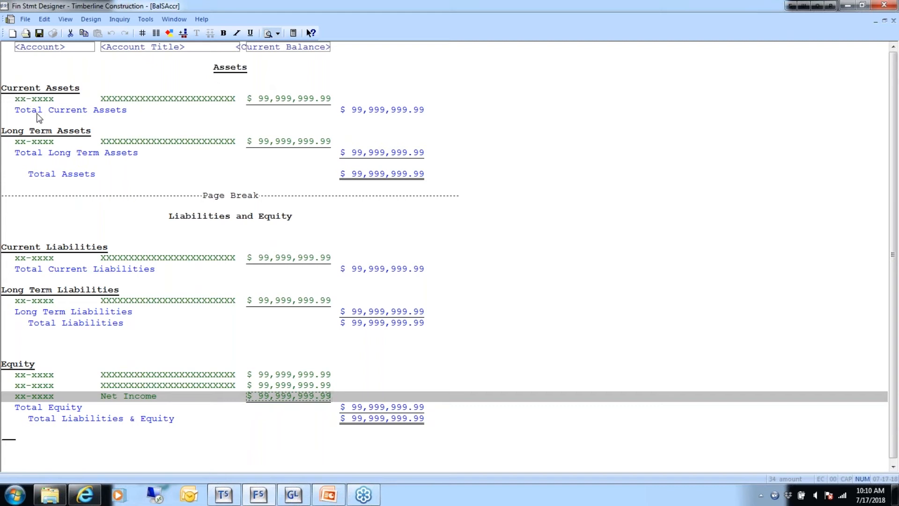
Examine which amounts feed the Total Current Assets, Total Long Term Assets and Total Assets lines.
{"action": "left_click", "coordinate": [78, 111]}
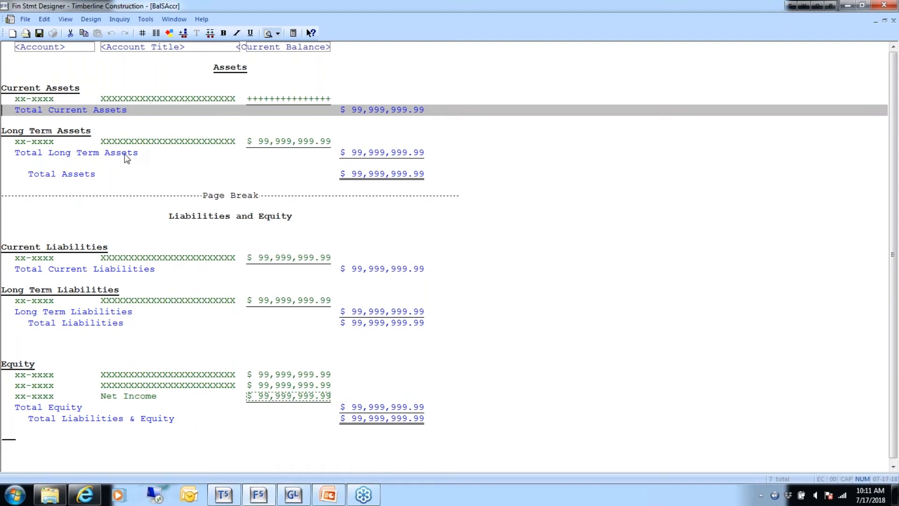
{"action": "left_click", "coordinate": [143, 154]}
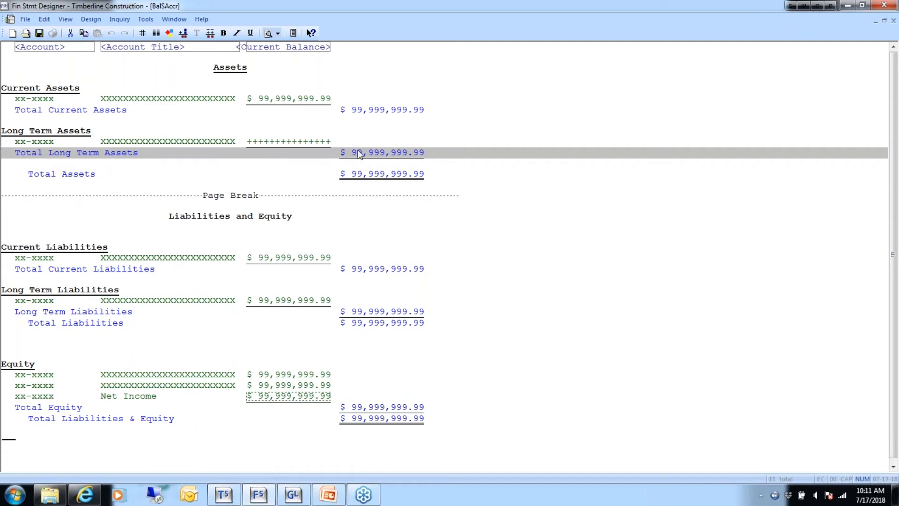
{"action": "left_click", "coordinate": [84, 173]}
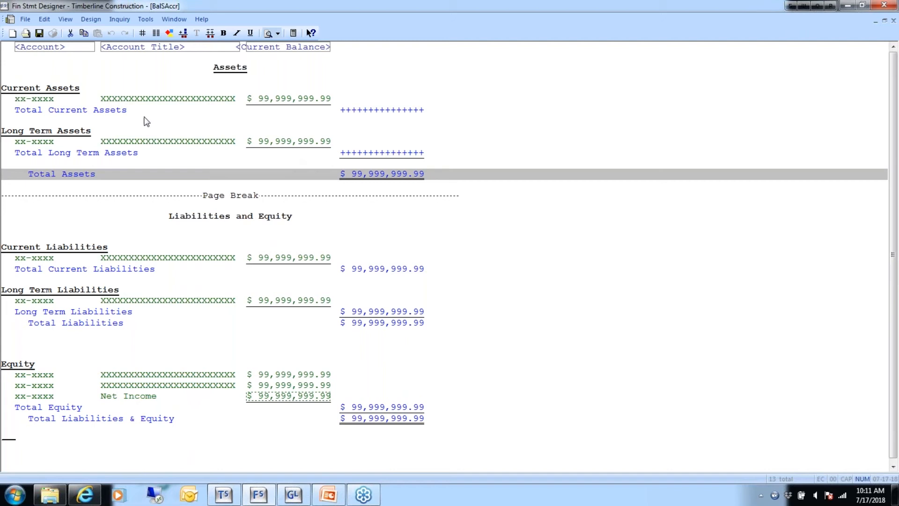
Insert a blank line and a total line directly below Total Current Assets.
{"action": "left_click", "coordinate": [7, 121]}
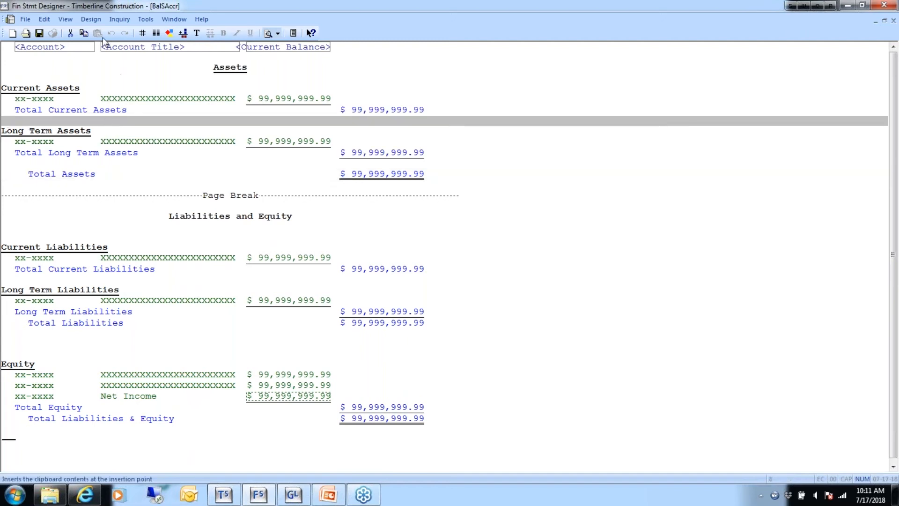
{"action": "left_click", "coordinate": [91, 21]}
{"action": "mouse_move", "coordinate": [117, 34]}
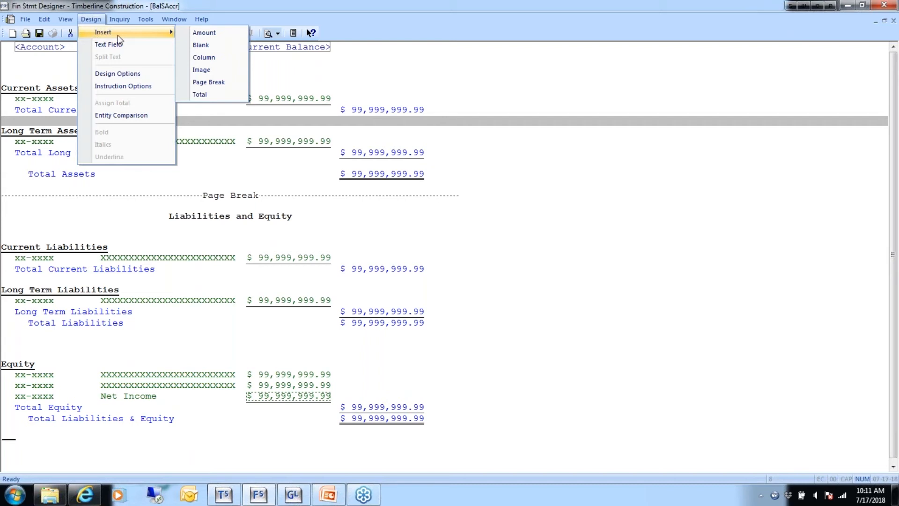
{"action": "left_click", "coordinate": [208, 46]}
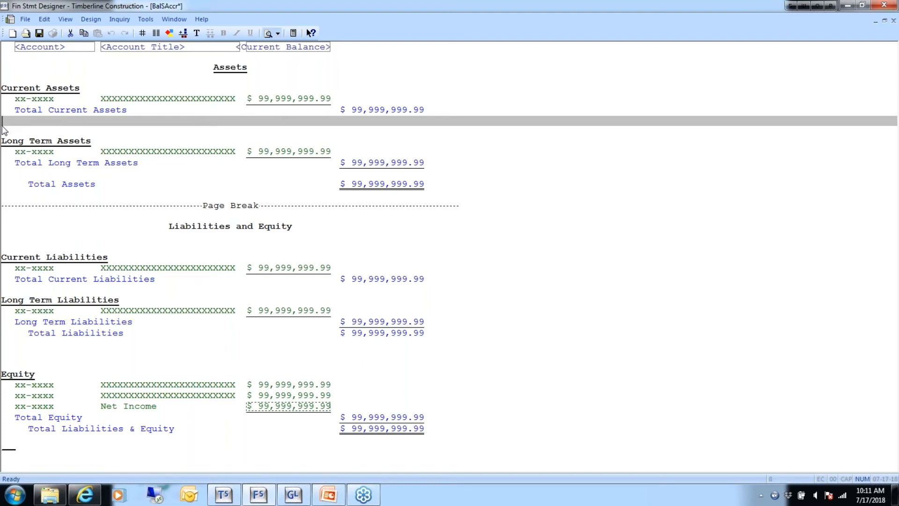
{"action": "left_click", "coordinate": [86, 21]}
{"action": "mouse_move", "coordinate": [99, 34]}
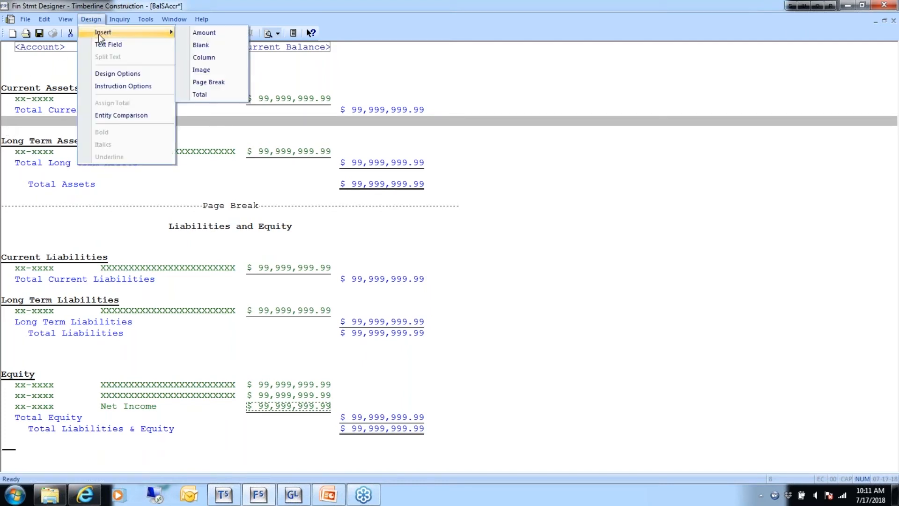
{"action": "left_click", "coordinate": [200, 95]}
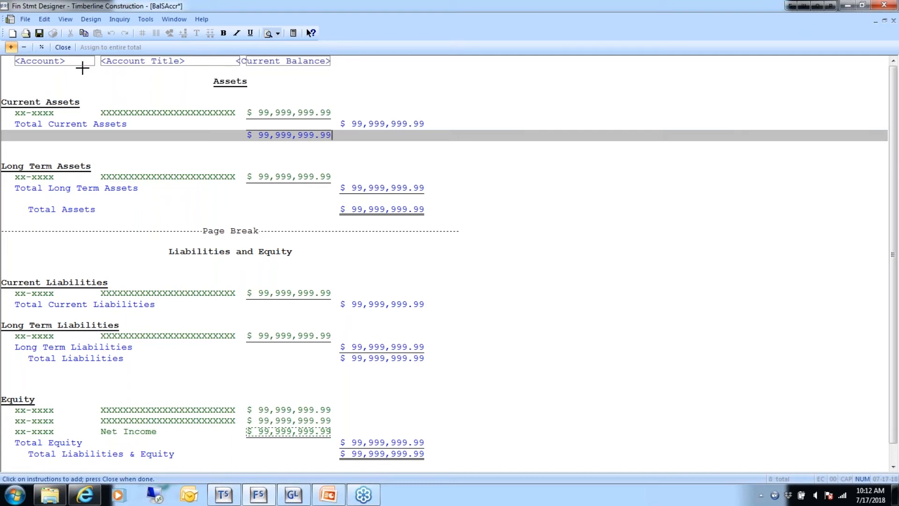
Assign the Current Assets amount line to the new total, first as an addition and finally as a subtraction.
{"action": "left_click", "coordinate": [10, 47]}
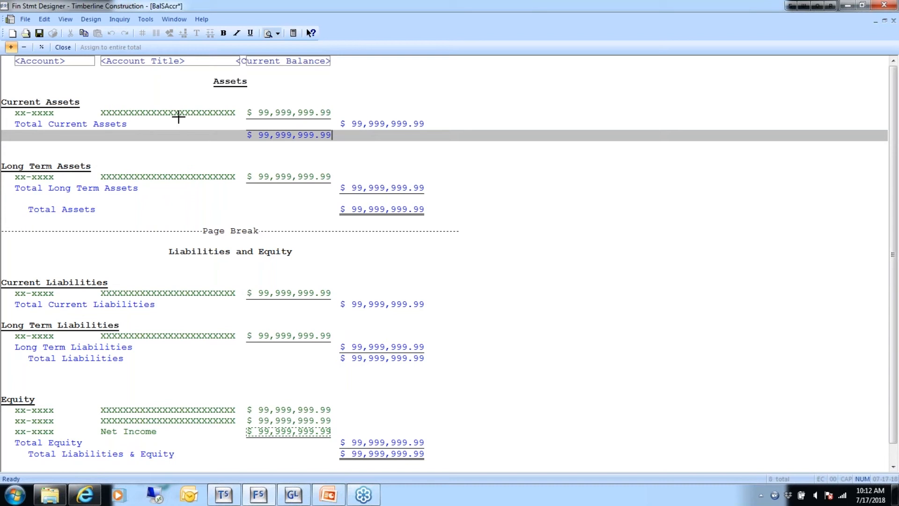
{"action": "left_click", "coordinate": [260, 112]}
{"action": "left_click", "coordinate": [24, 48]}
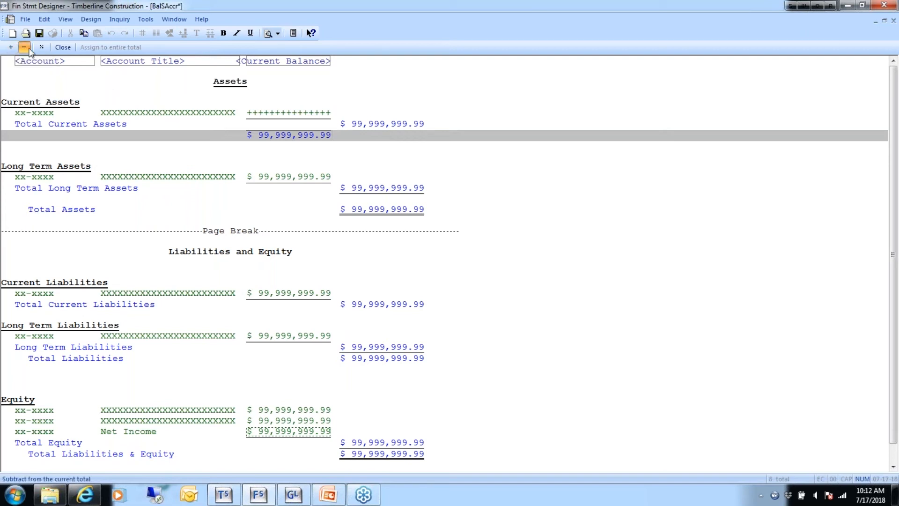
{"action": "left_click", "coordinate": [204, 113]}
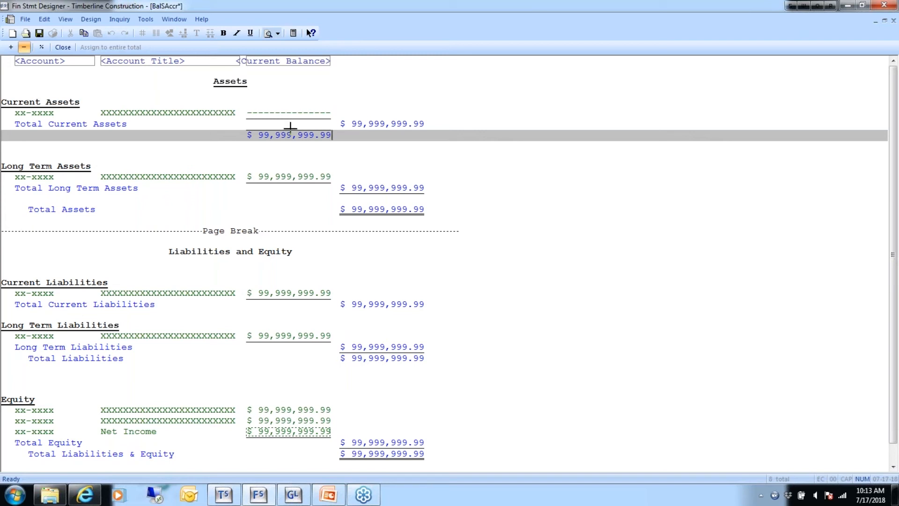
{"action": "left_click", "coordinate": [62, 47]}
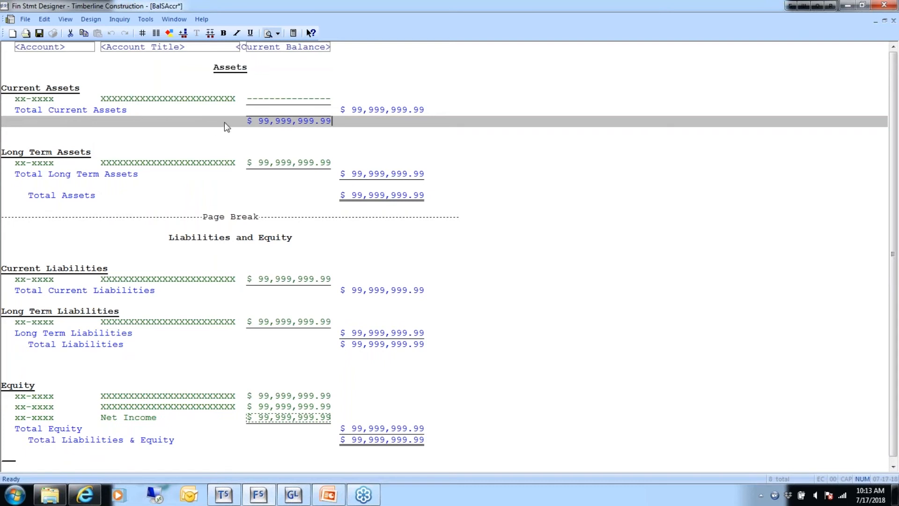
Title the new total below Total Current Assets "Class total" with a 1 in. title indent, leaving its title font as is.
{"action": "double_click", "coordinate": [265, 125]}
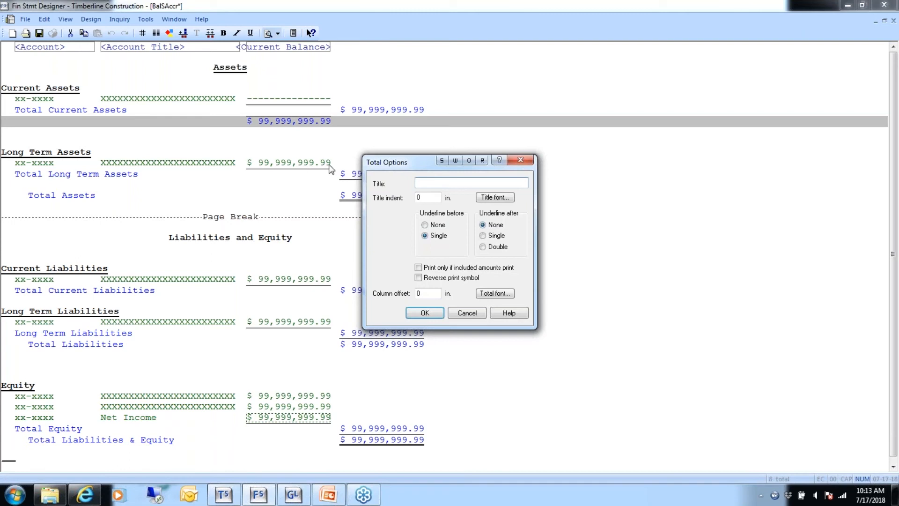
{"action": "left_click_drag", "start_coordinate": [406, 162], "coordinate": [220, 138]}
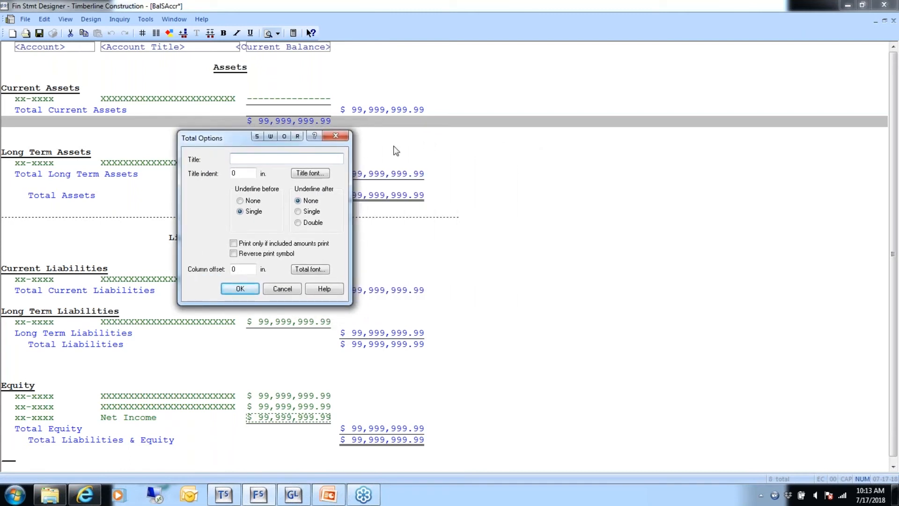
{"action": "type", "text": "Class total"}
{"action": "double_click", "coordinate": [240, 173]}
{"action": "type", "text": "1"}
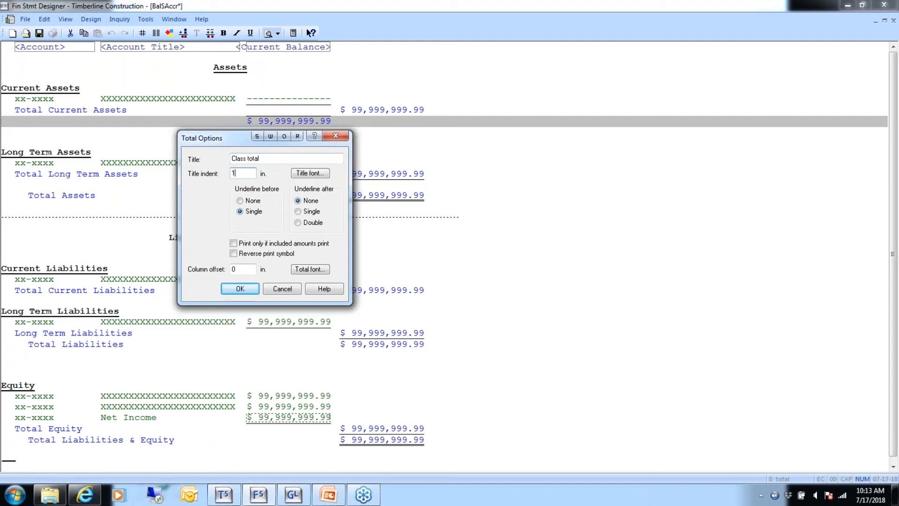
{"action": "left_click", "coordinate": [321, 175]}
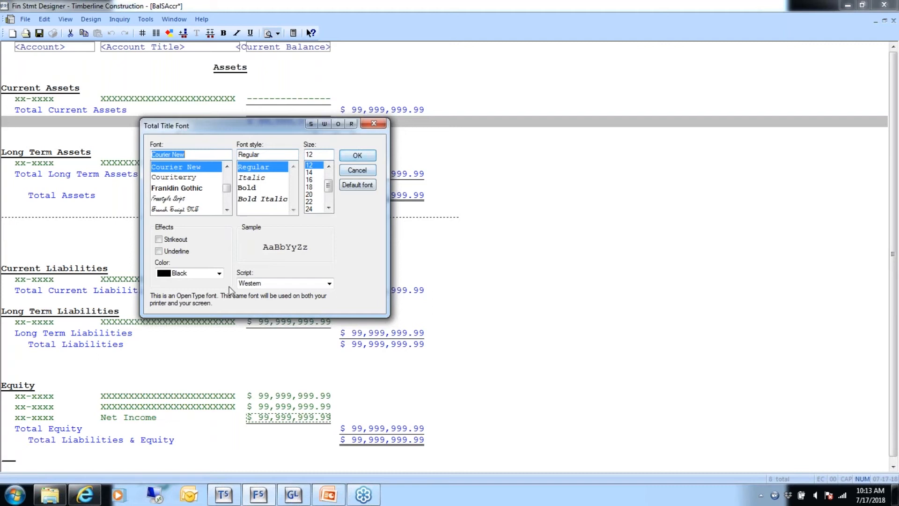
{"action": "left_click", "coordinate": [355, 171]}
Set the Class total to no underline before and a single underline after, and apply the total options.
{"action": "left_click", "coordinate": [258, 212]}
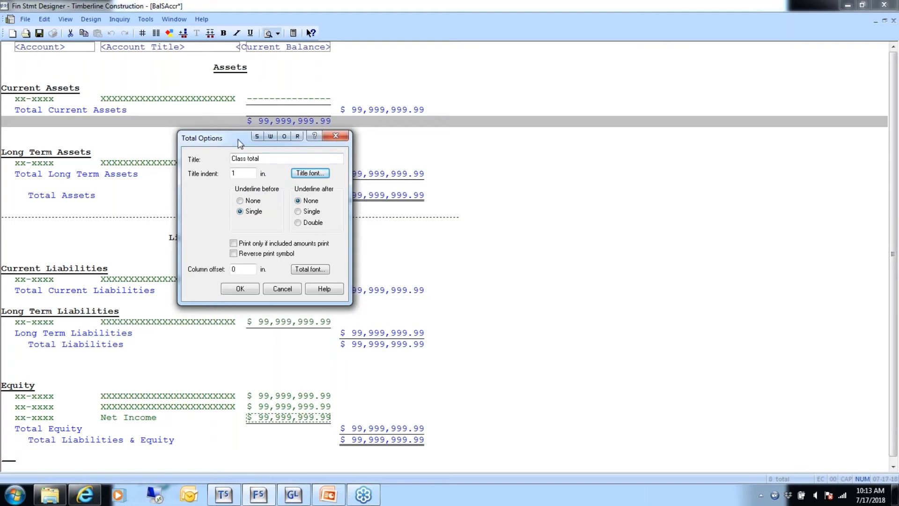
{"action": "left_click_drag", "start_coordinate": [238, 139], "coordinate": [241, 158]}
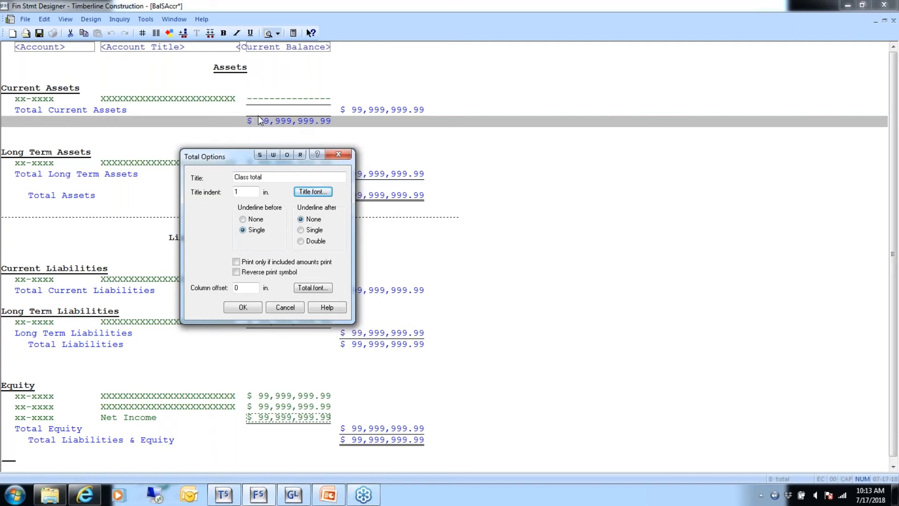
{"action": "left_click", "coordinate": [244, 220]}
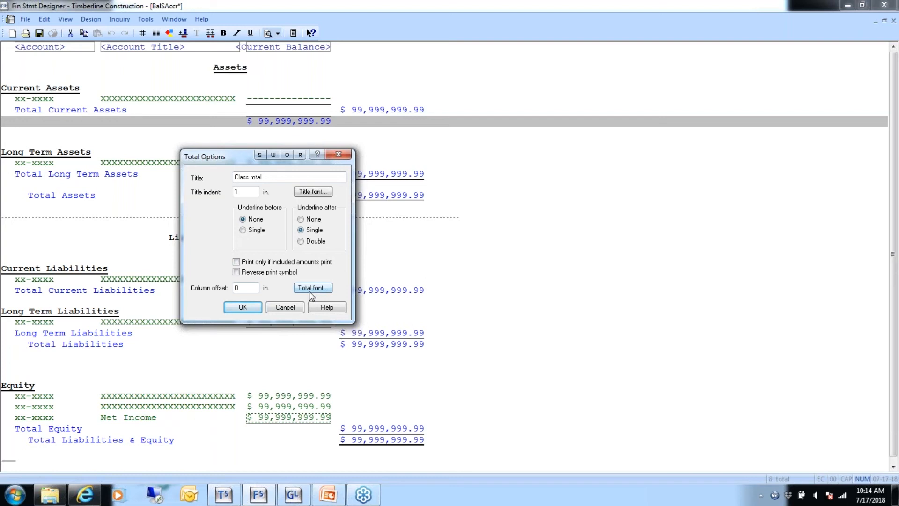
{"action": "left_click", "coordinate": [243, 307]}
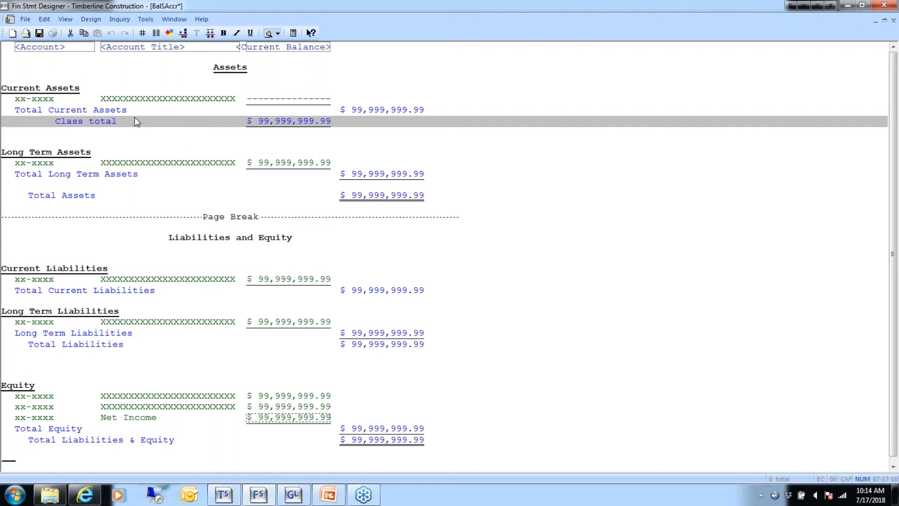
Examine the amounts assigned to Total Current Assets and its total options, including the column offset, without changing them.
{"action": "left_click", "coordinate": [367, 111]}
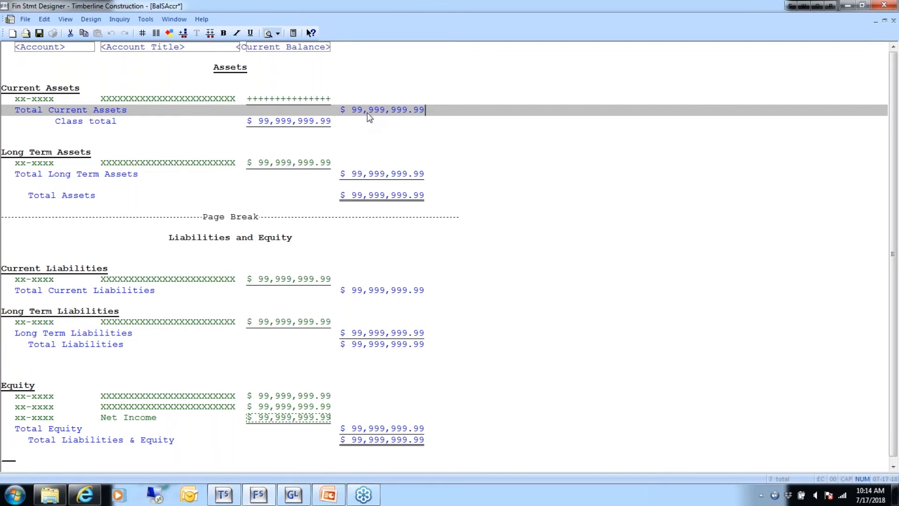
{"action": "double_click", "coordinate": [94, 108]}
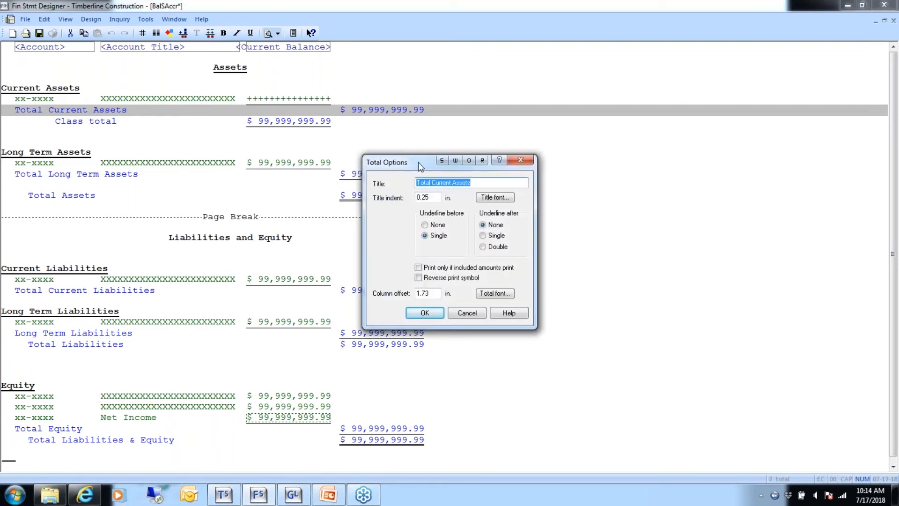
{"action": "left_click_drag", "start_coordinate": [417, 162], "coordinate": [409, 135]}
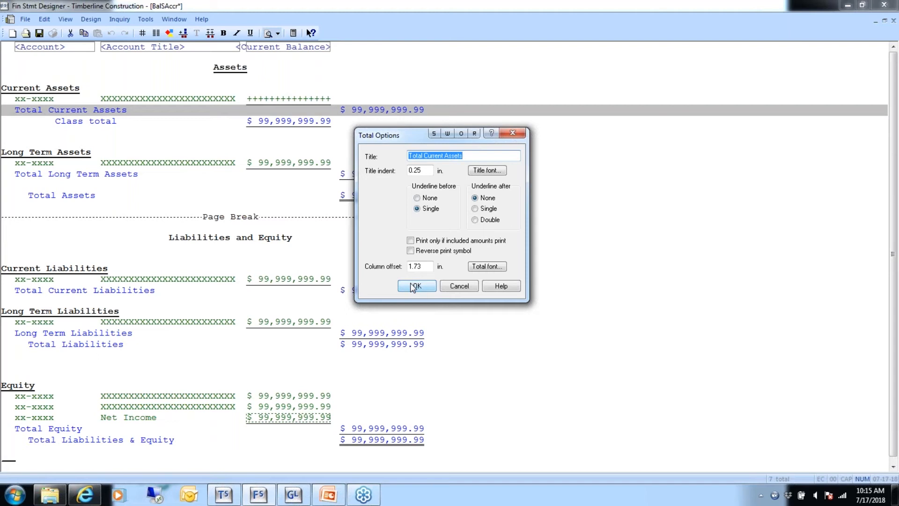
{"action": "left_click", "coordinate": [459, 288]}
Delete the Class total line below Total Current Assets and one of the blank lines there.
{"action": "left_click", "coordinate": [92, 125]}
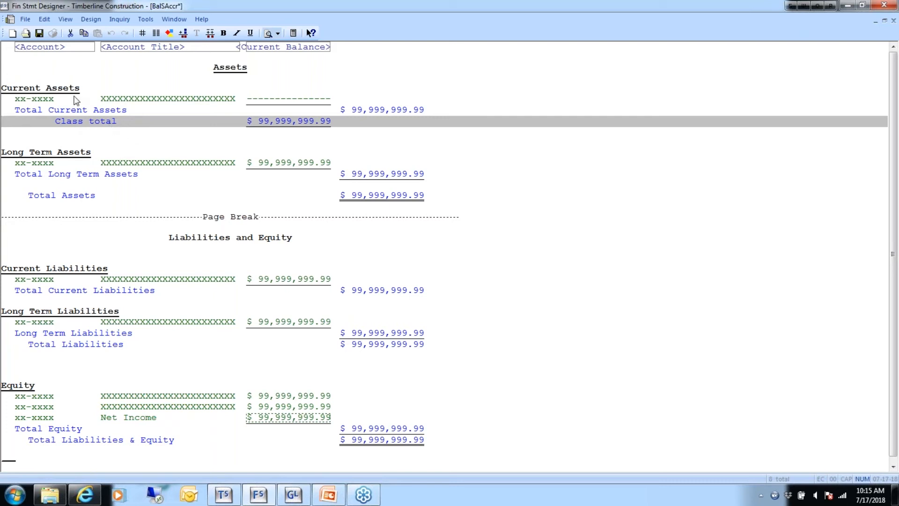
{"action": "left_click", "coordinate": [44, 20]}
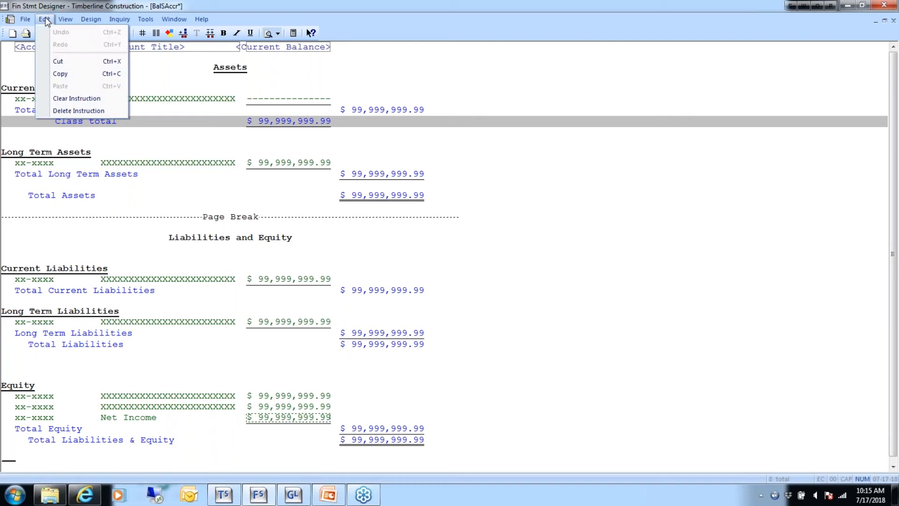
{"action": "left_click", "coordinate": [77, 111]}
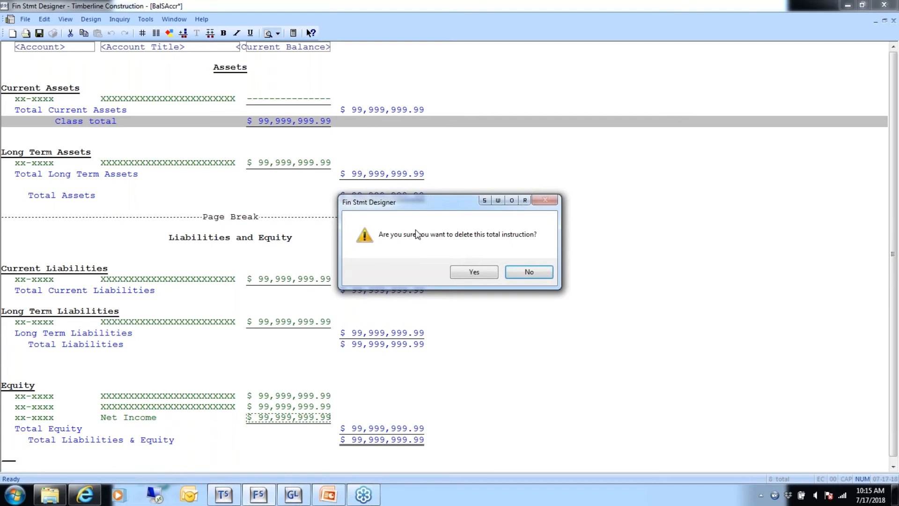
{"action": "left_click", "coordinate": [480, 274]}
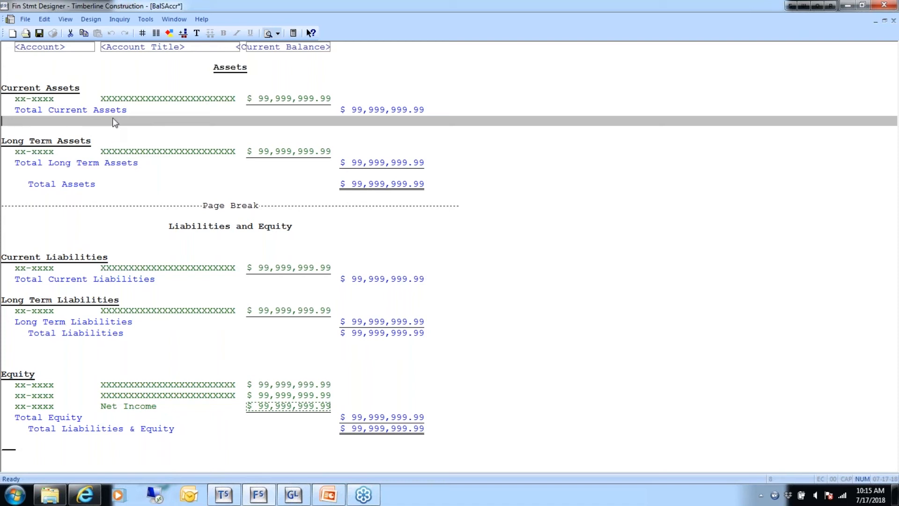
{"action": "left_click", "coordinate": [47, 19]}
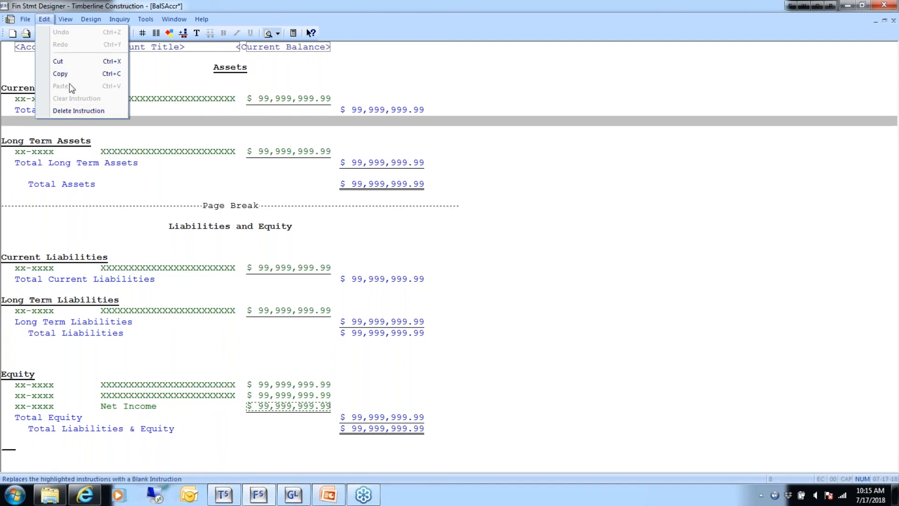
{"action": "left_click", "coordinate": [68, 111]}
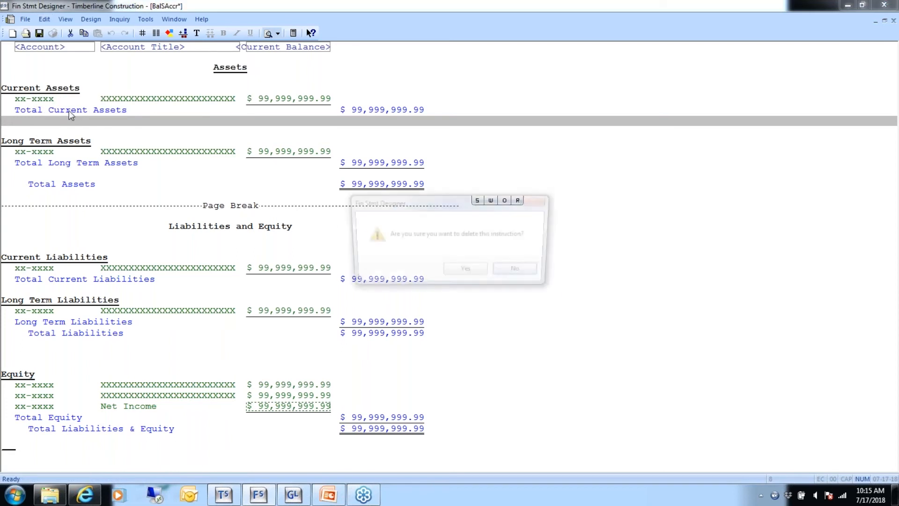
{"action": "left_click", "coordinate": [466, 273]}
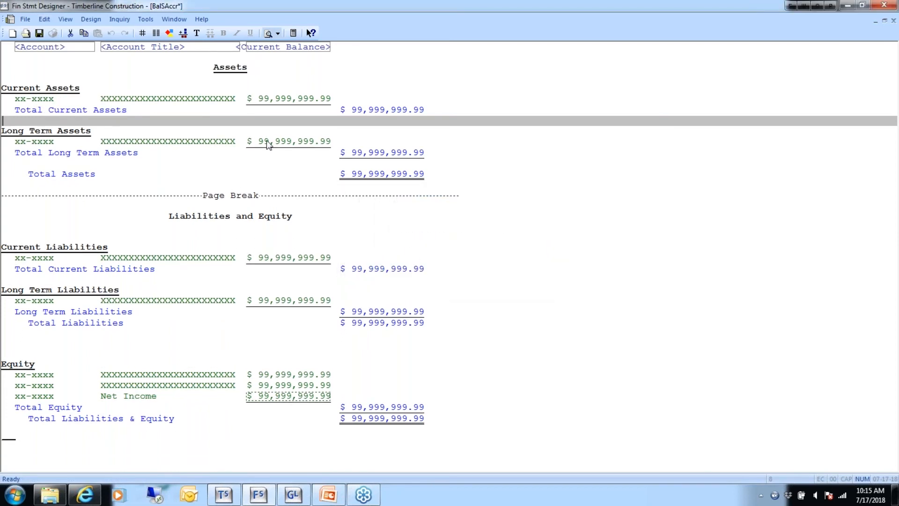
{"action": "left_click", "coordinate": [45, 19]}
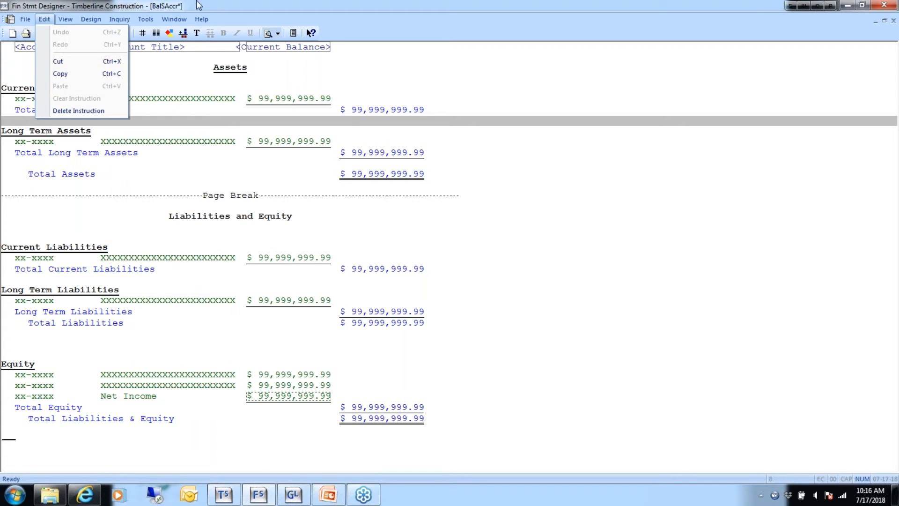
{"action": "mouse_move", "coordinate": [201, 19]}
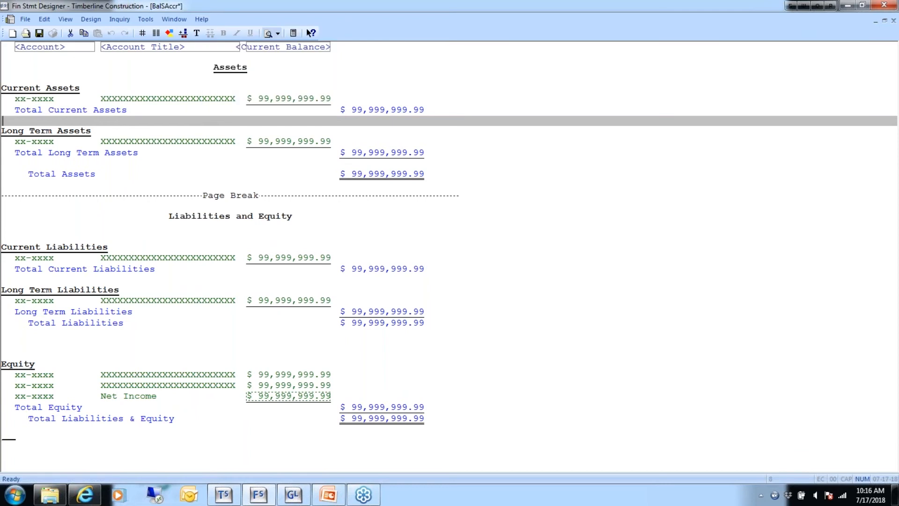
{"action": "left_click", "coordinate": [342, 36]}
Examine the page break line after Total Assets and the instruction types that can be inserted.
{"action": "left_click", "coordinate": [8, 197]}
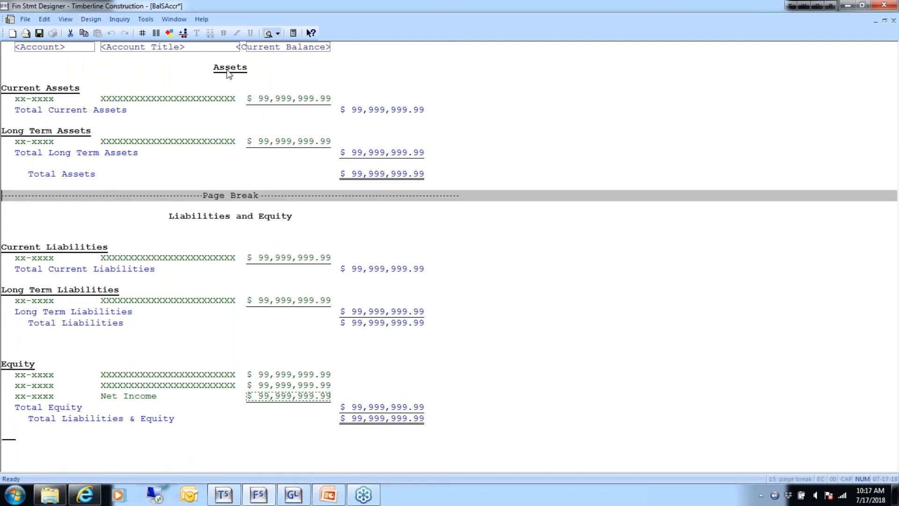
{"action": "left_click", "coordinate": [90, 20]}
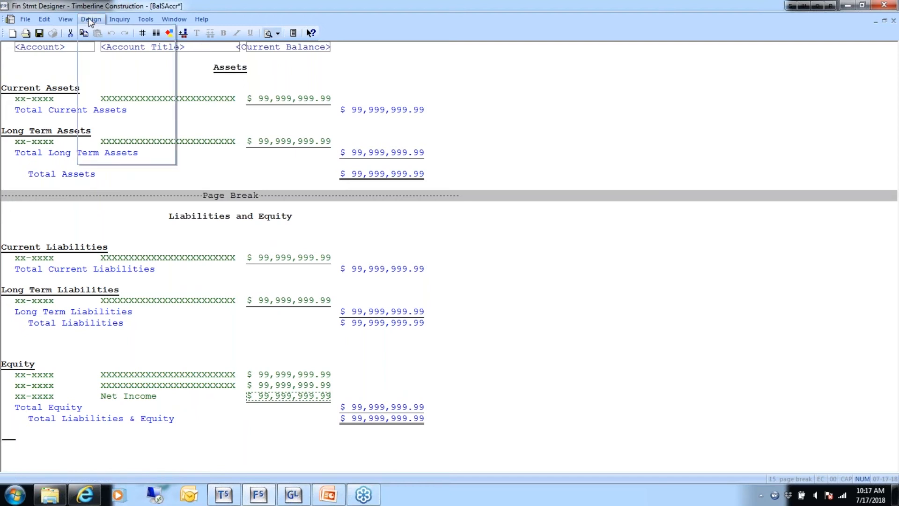
{"action": "mouse_move", "coordinate": [98, 32]}
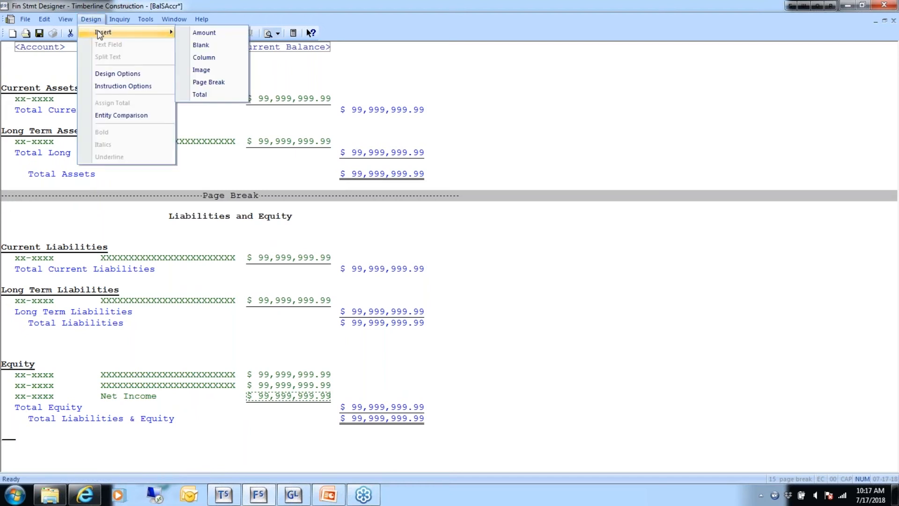
{"action": "left_click", "coordinate": [224, 94]}
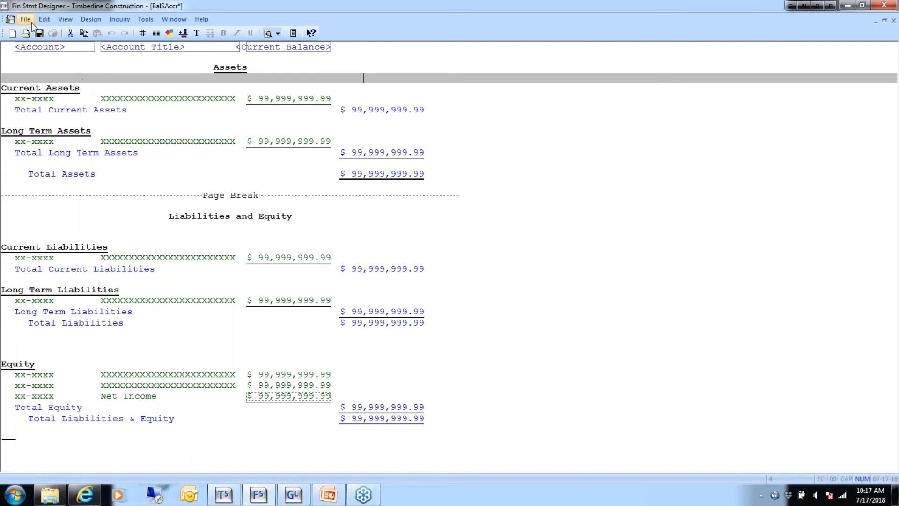
{"action": "left_click", "coordinate": [63, 21]}
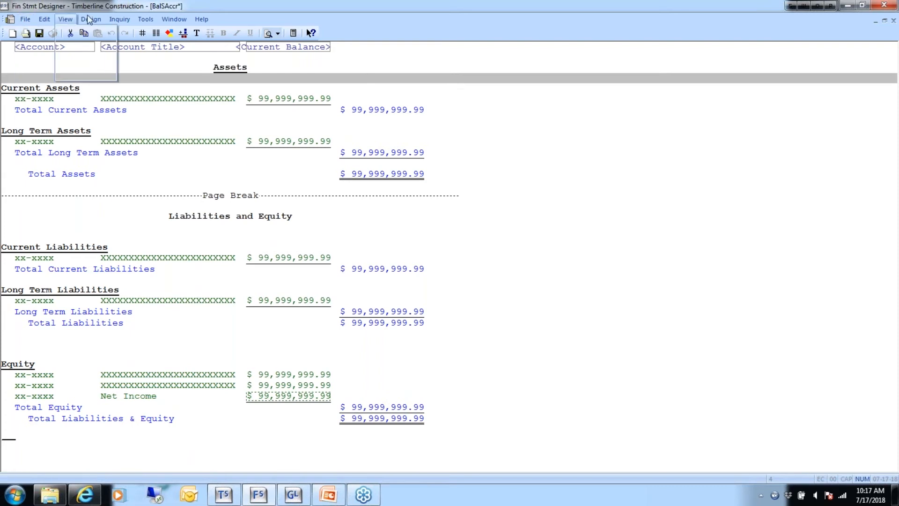
{"action": "left_click", "coordinate": [232, 13]}
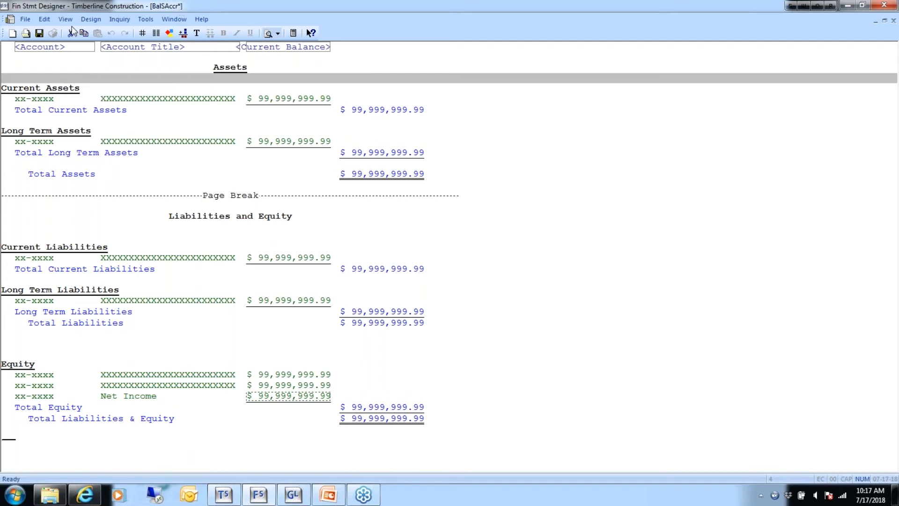
Save the balance sheet design and open its header.
{"action": "left_click", "coordinate": [38, 33]}
{"action": "left_click", "coordinate": [65, 19]}
{"action": "left_click", "coordinate": [80, 32]}
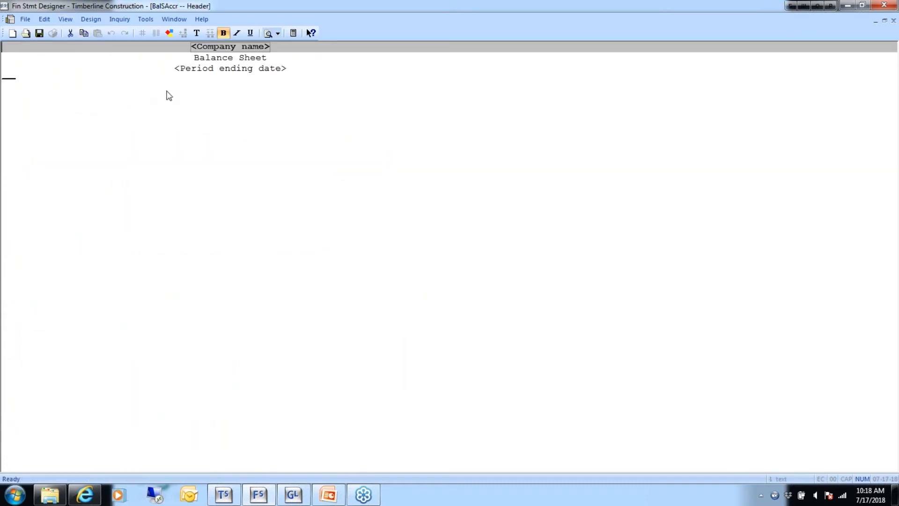
Examine the balance sheet header lines and the text fields available for the company name line, without inserting any.
{"action": "left_click", "coordinate": [219, 58]}
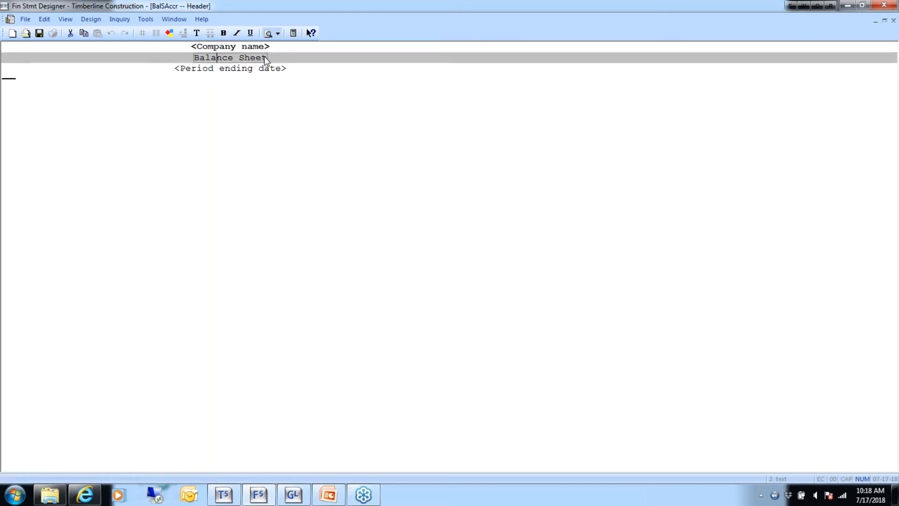
{"action": "left_click", "coordinate": [234, 70]}
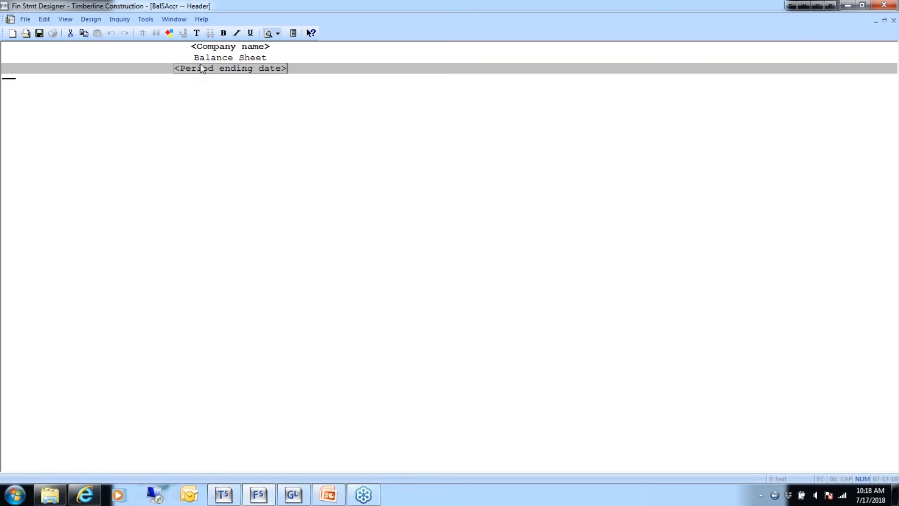
{"action": "left_click", "coordinate": [228, 48]}
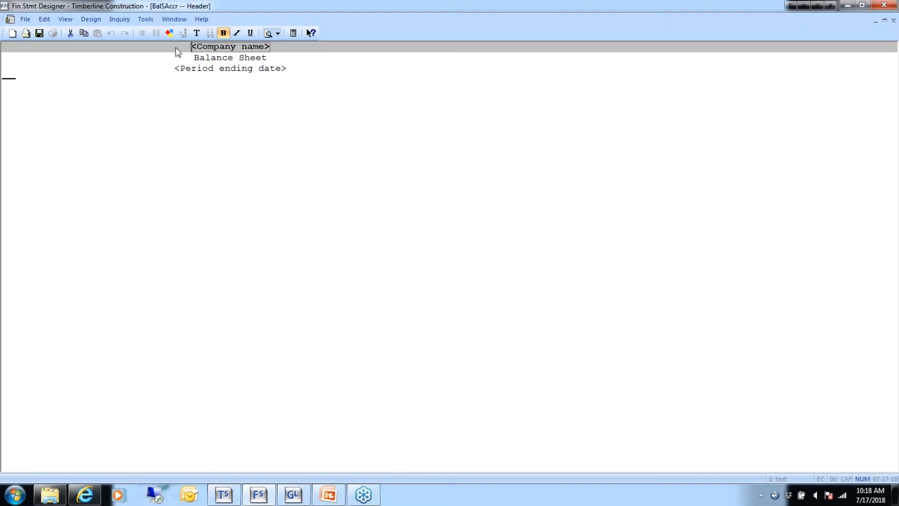
{"action": "left_click", "coordinate": [85, 21]}
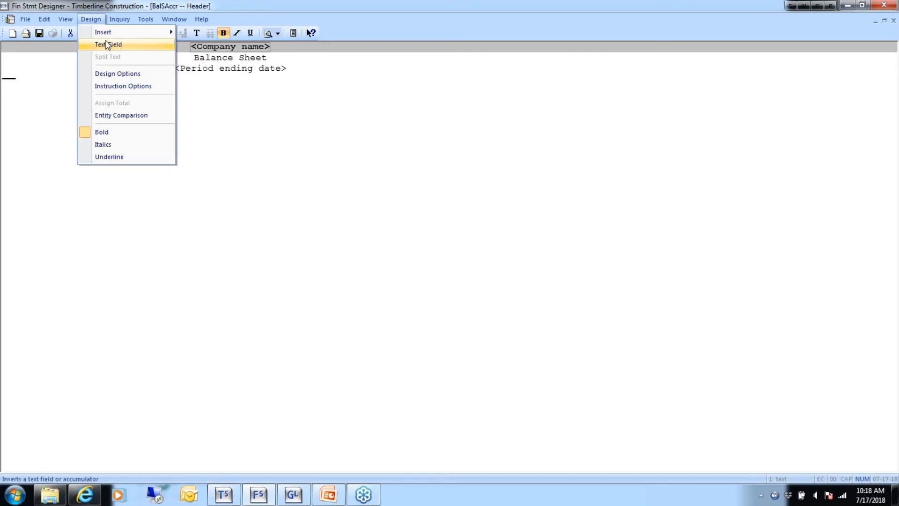
{"action": "left_click", "coordinate": [118, 46]}
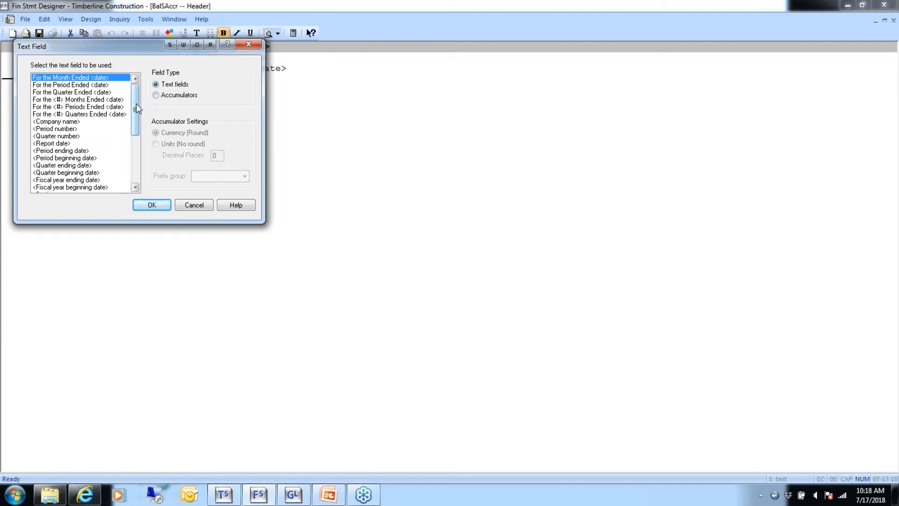
{"action": "left_click", "coordinate": [64, 121]}
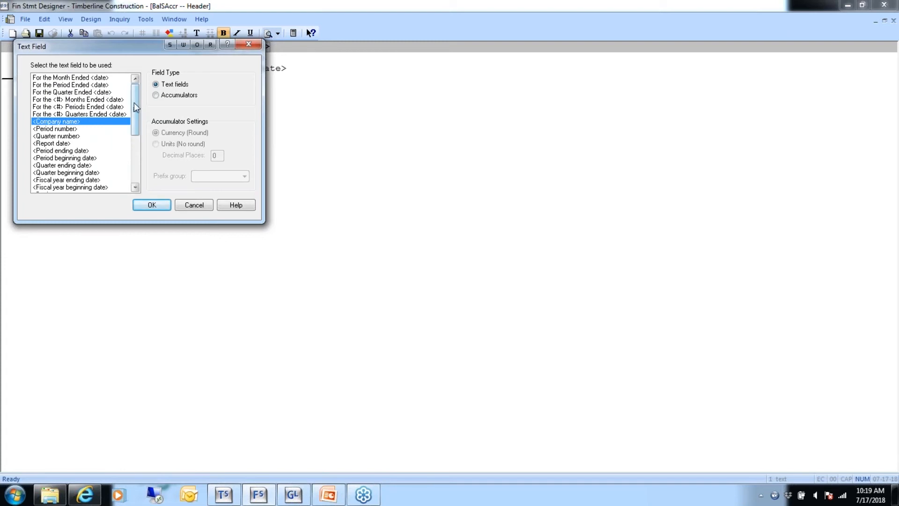
{"action": "left_click_drag", "start_coordinate": [135, 108], "coordinate": [135, 125]}
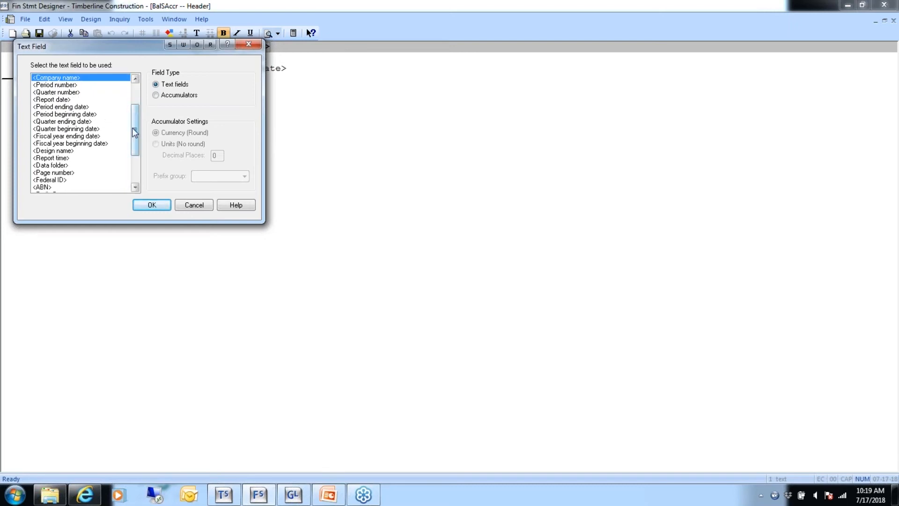
{"action": "left_click_drag", "start_coordinate": [134, 133], "coordinate": [135, 157]}
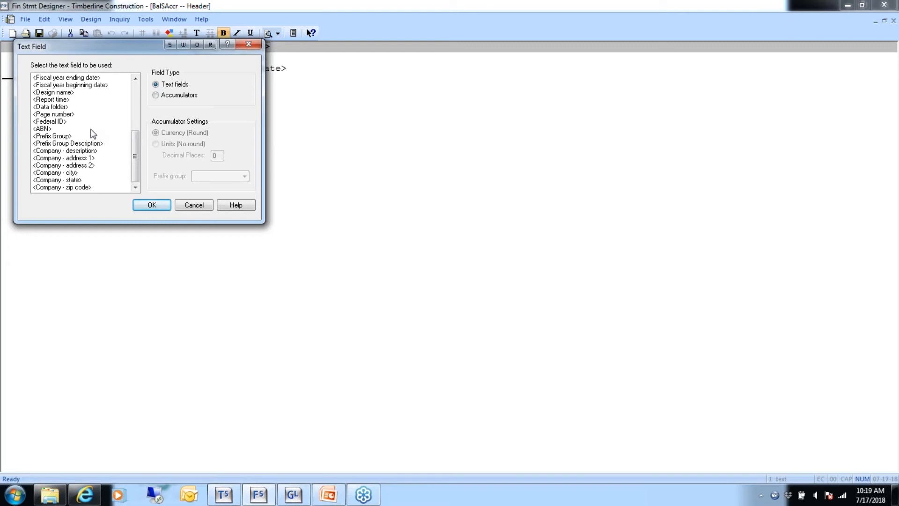
{"action": "left_click_drag", "start_coordinate": [106, 46], "coordinate": [159, 128]}
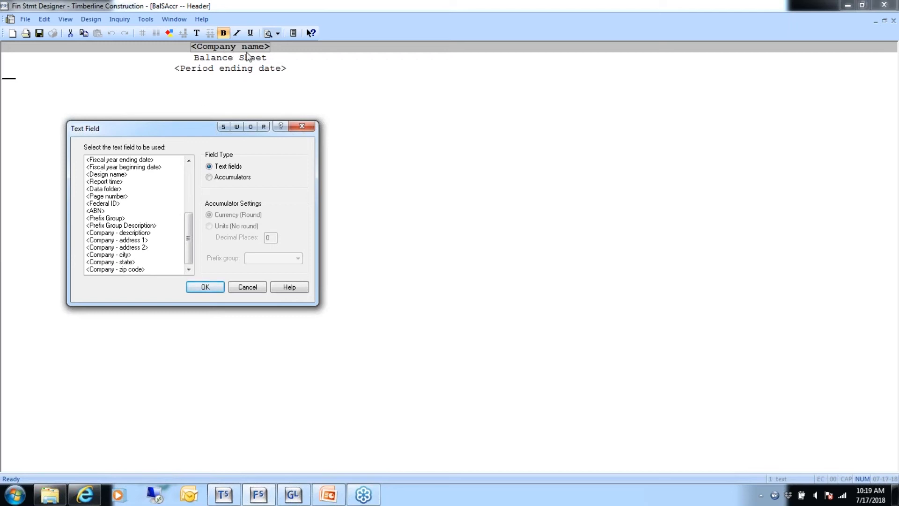
{"action": "left_click", "coordinate": [247, 287]}
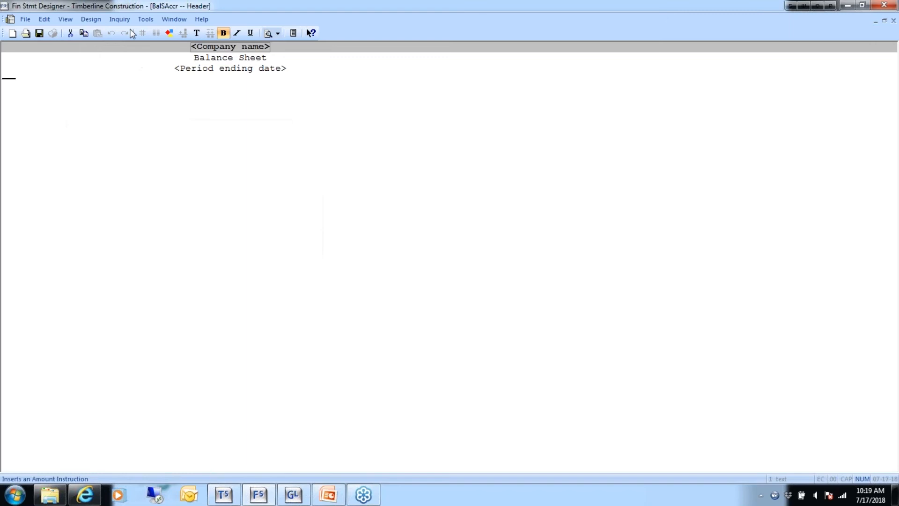
Insert a blank line above the company name in the balance sheet header.
{"action": "left_click", "coordinate": [90, 19]}
{"action": "mouse_move", "coordinate": [175, 32]}
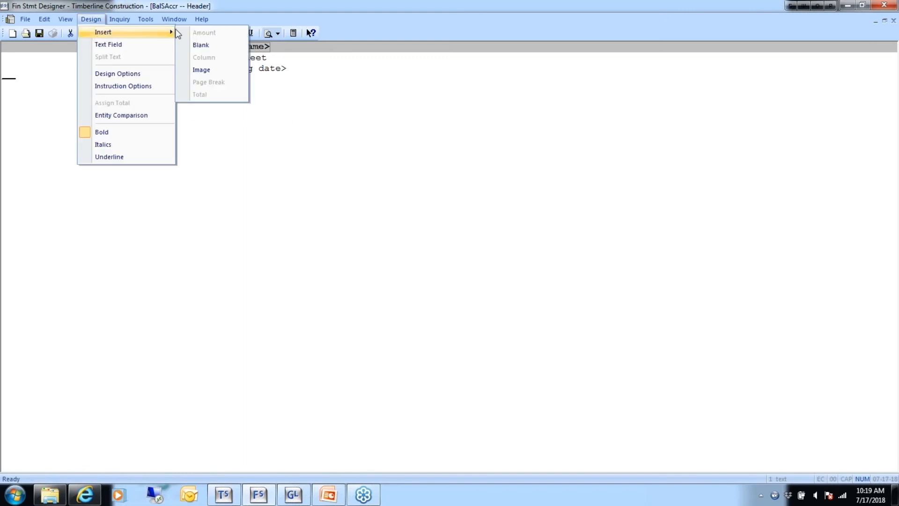
{"action": "left_click", "coordinate": [202, 43]}
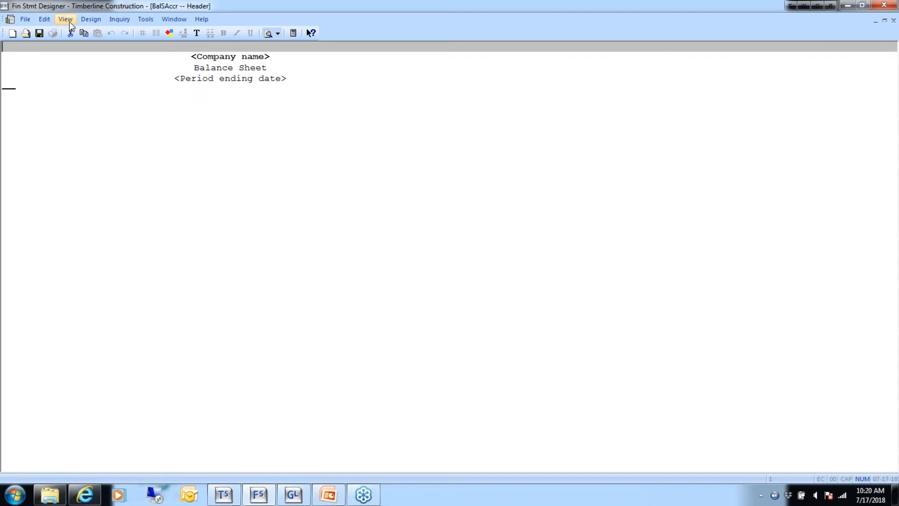
Delete the blank line above the company name and select the Balance Sheet title line.
{"action": "left_click", "coordinate": [44, 19]}
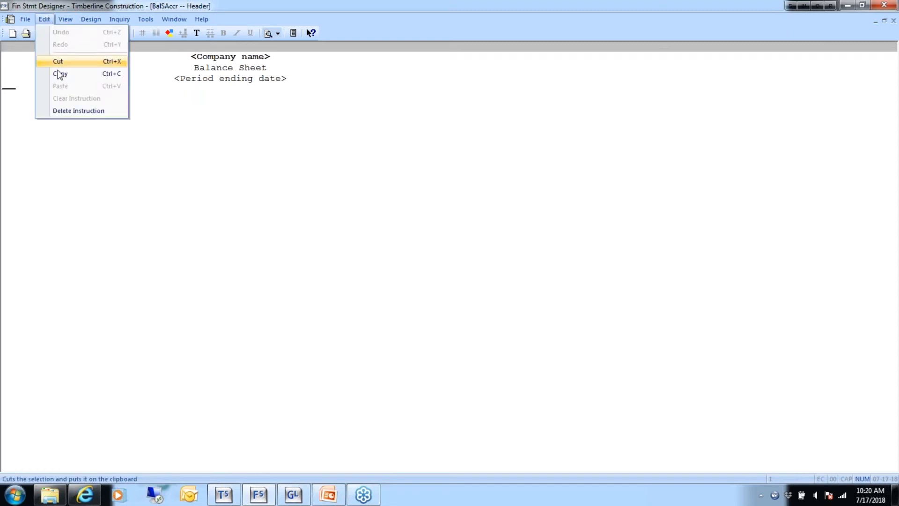
{"action": "left_click", "coordinate": [62, 111]}
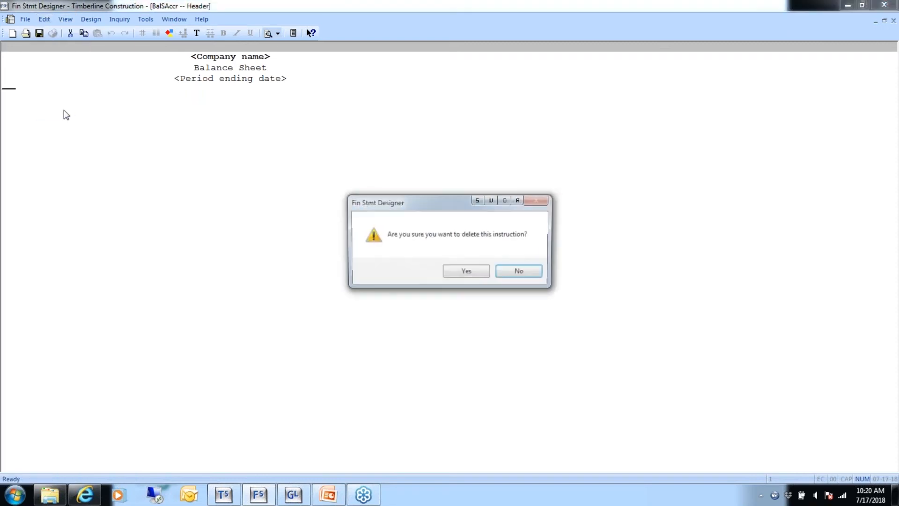
{"action": "left_click", "coordinate": [469, 274]}
{"action": "left_click", "coordinate": [212, 58]}
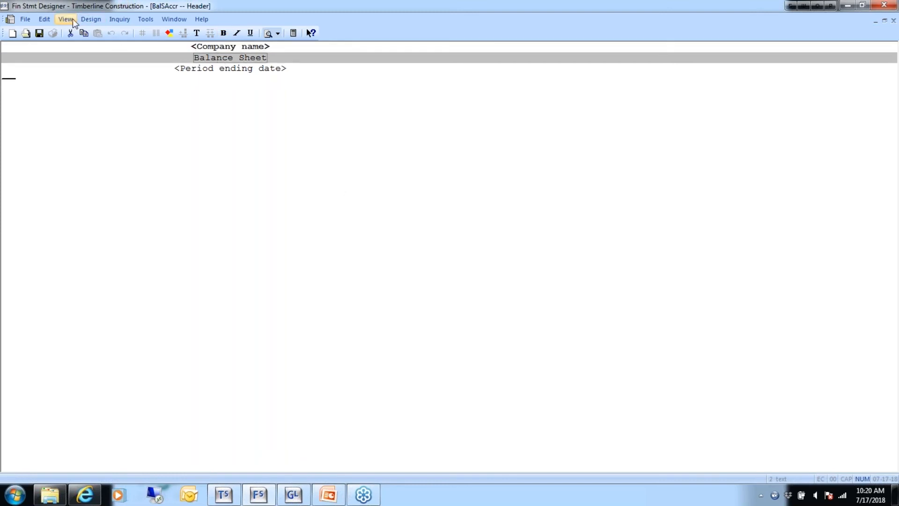
Insert a blank line above the Balance Sheet title in the header and fill it with the <Company - description> text field.
{"action": "left_click", "coordinate": [90, 19]}
{"action": "mouse_move", "coordinate": [111, 33]}
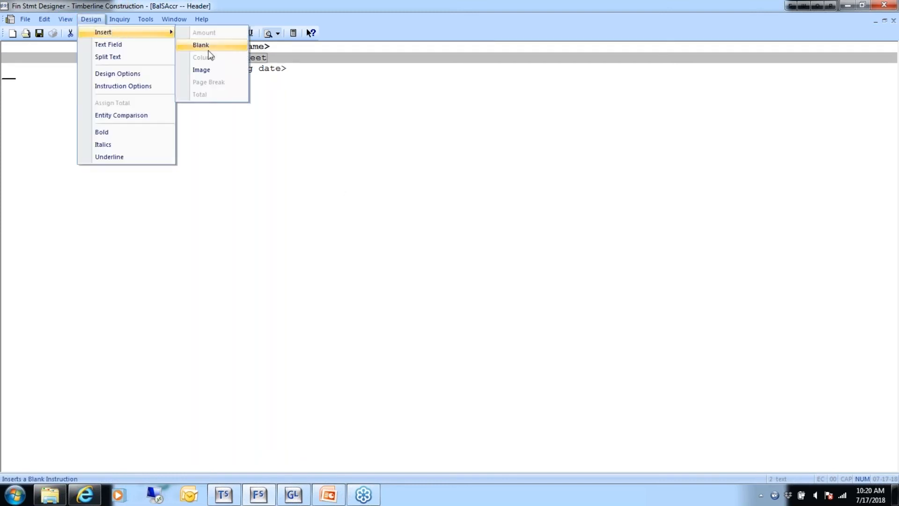
{"action": "left_click", "coordinate": [202, 44]}
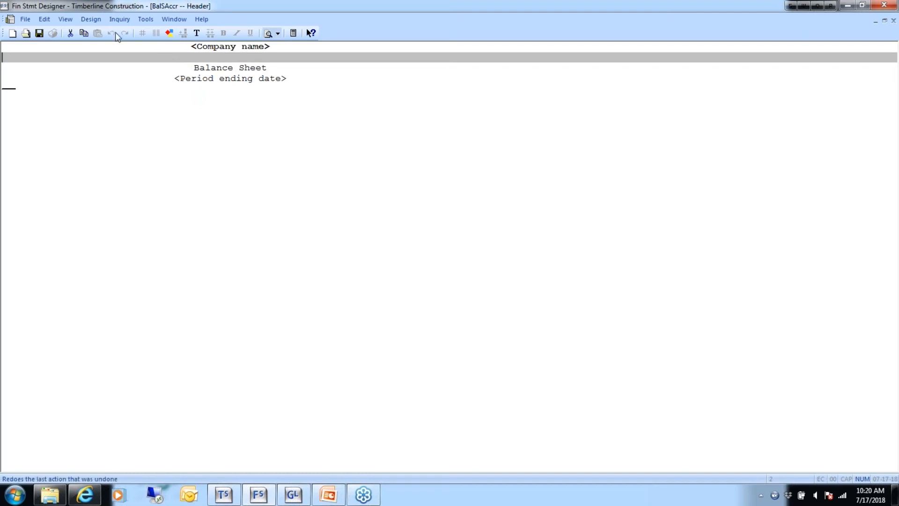
{"action": "left_click", "coordinate": [91, 20]}
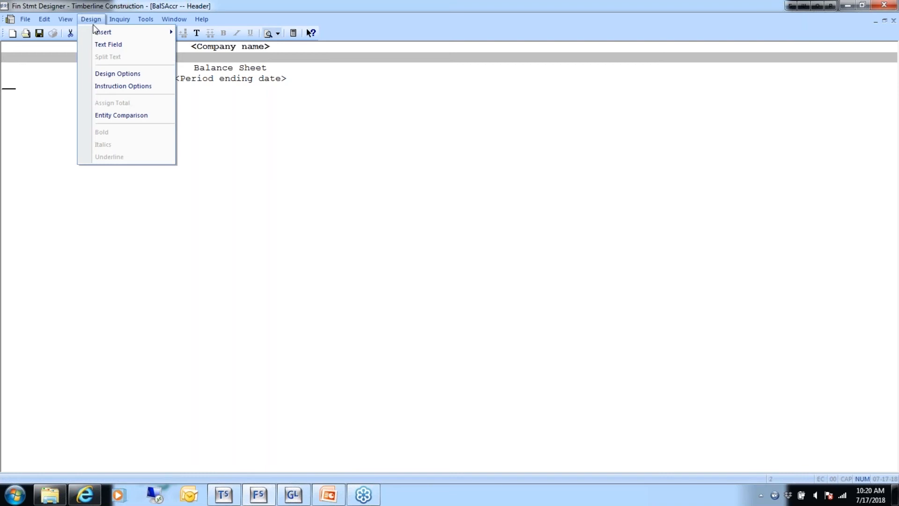
{"action": "left_click", "coordinate": [95, 44]}
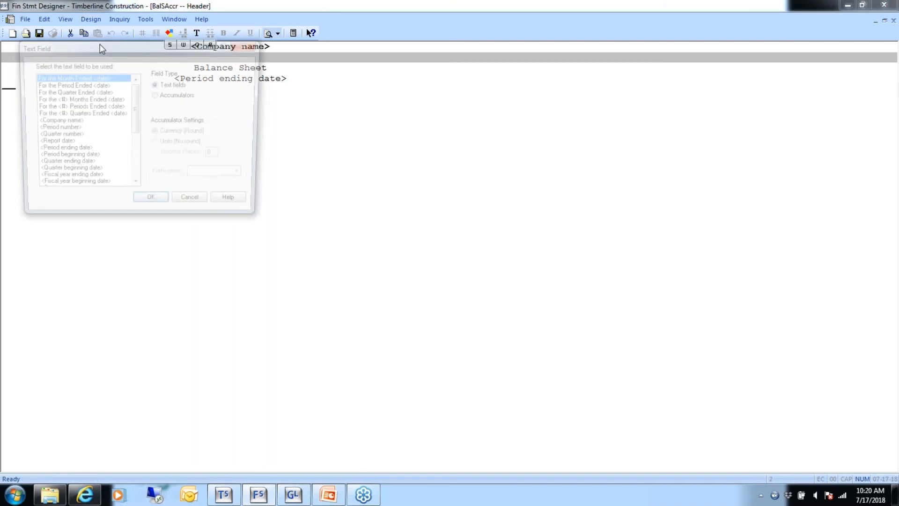
{"action": "left_click_drag", "start_coordinate": [137, 124], "coordinate": [138, 164]}
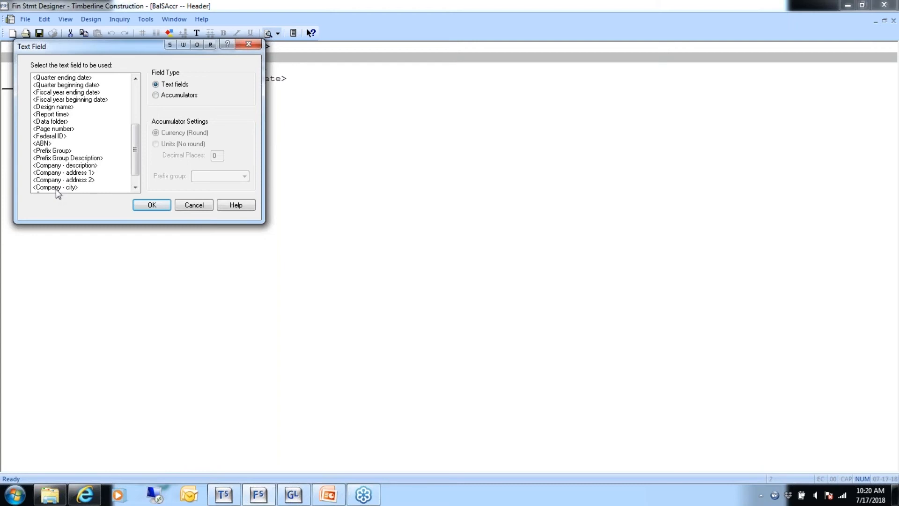
{"action": "left_click", "coordinate": [55, 166]}
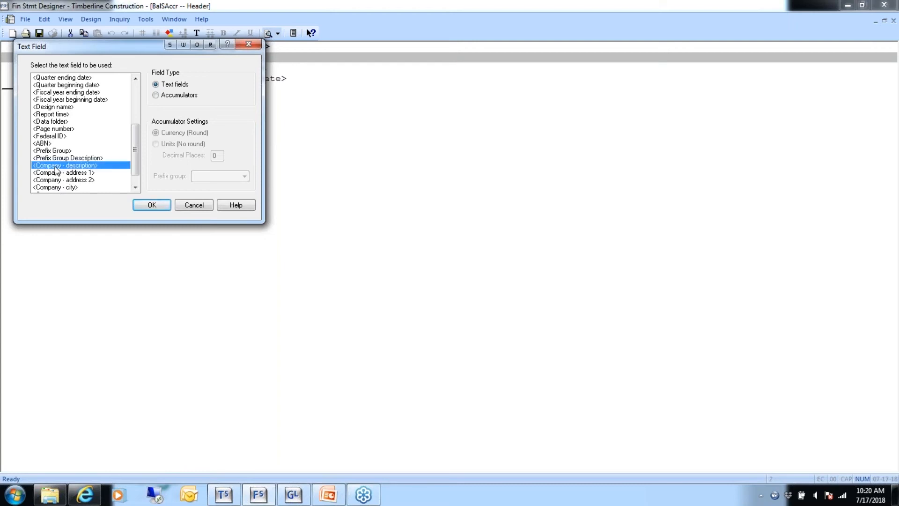
{"action": "double_click", "coordinate": [56, 168]}
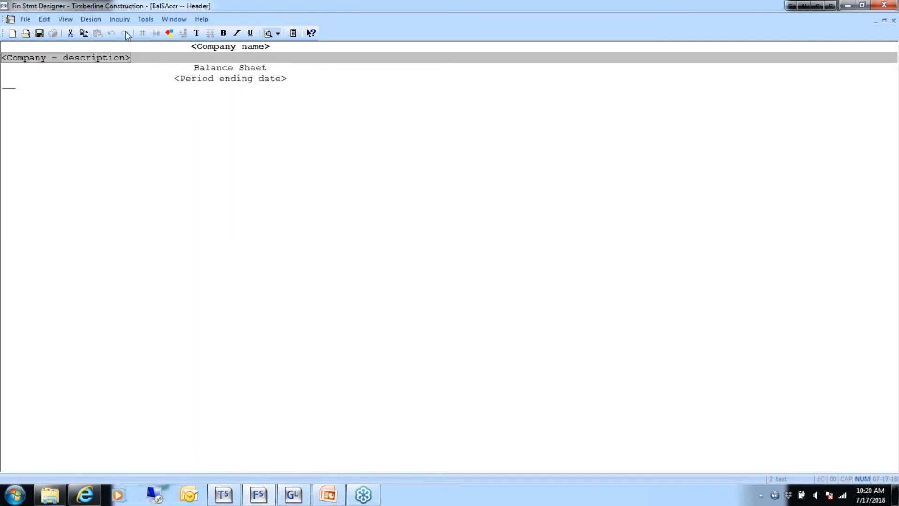
Set the justification of the company description line to Centered on Page.
{"action": "left_click", "coordinate": [89, 20]}
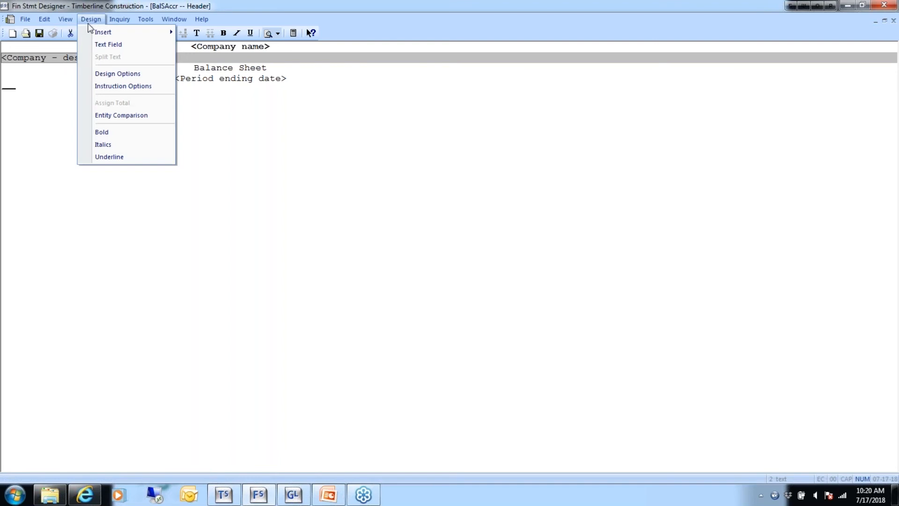
{"action": "left_click", "coordinate": [111, 87]}
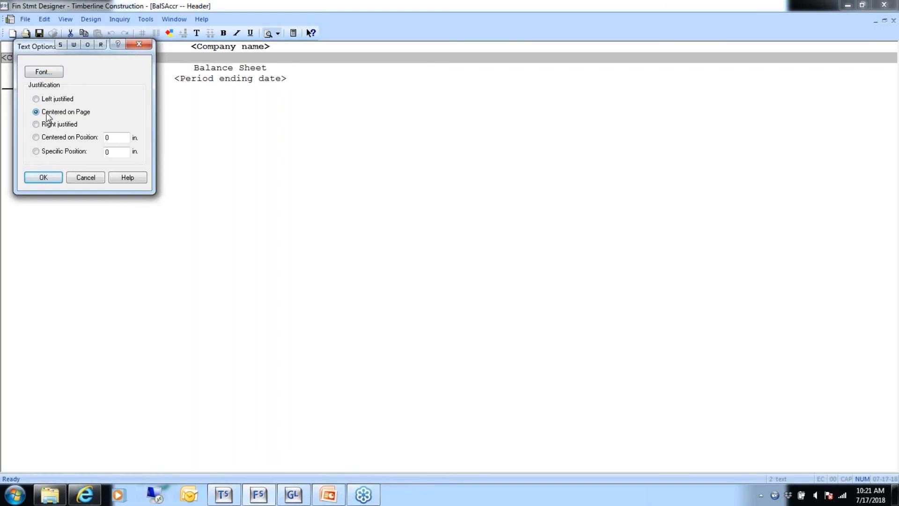
{"action": "left_click", "coordinate": [43, 178]}
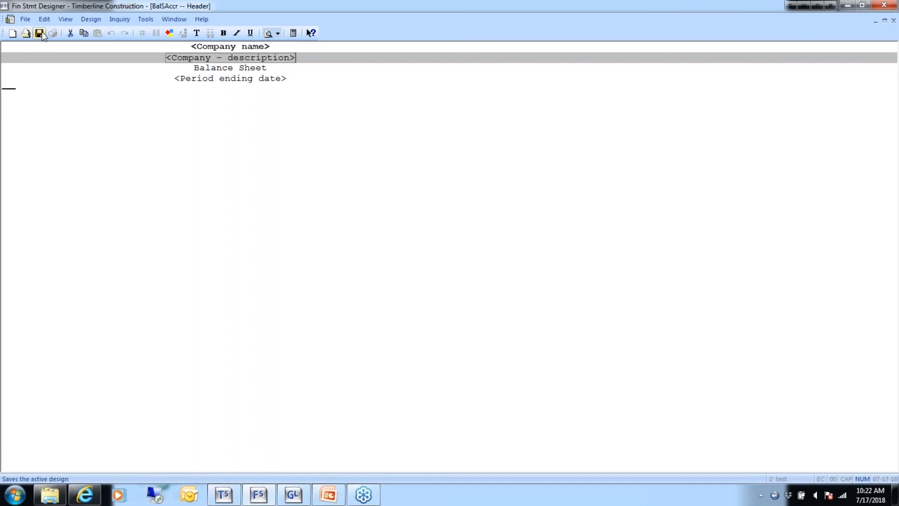
Switch from the header to the footer of the design and clear its "Confidential: For Internal Use Only" text instruction.
{"action": "left_click", "coordinate": [65, 19]}
{"action": "left_click", "coordinate": [74, 45]}
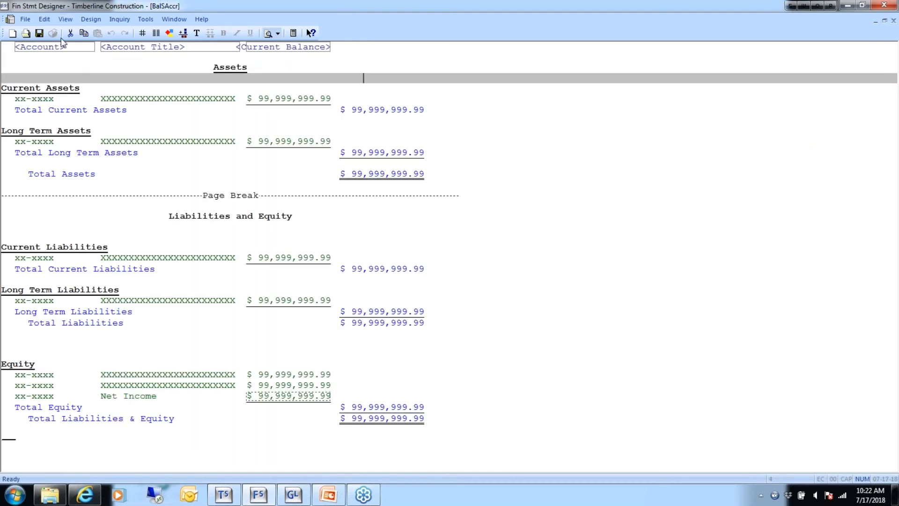
{"action": "left_click", "coordinate": [62, 20]}
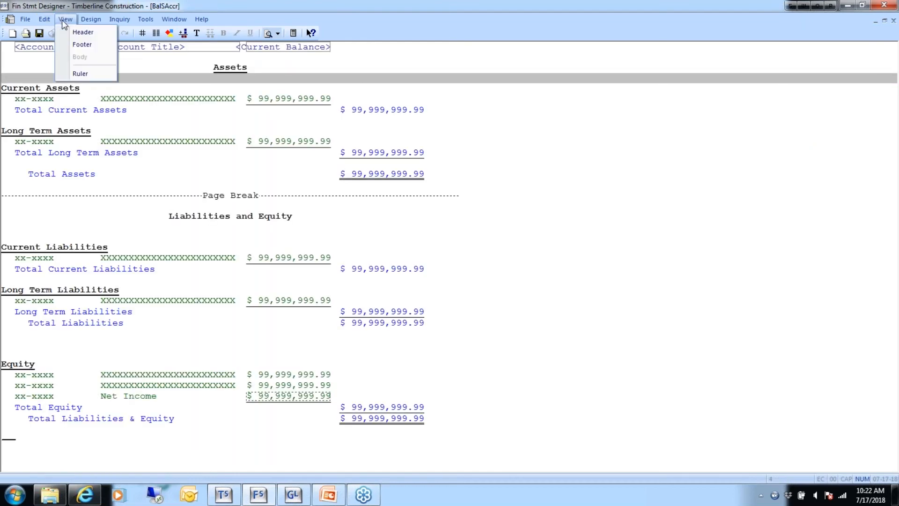
{"action": "left_click", "coordinate": [71, 45]}
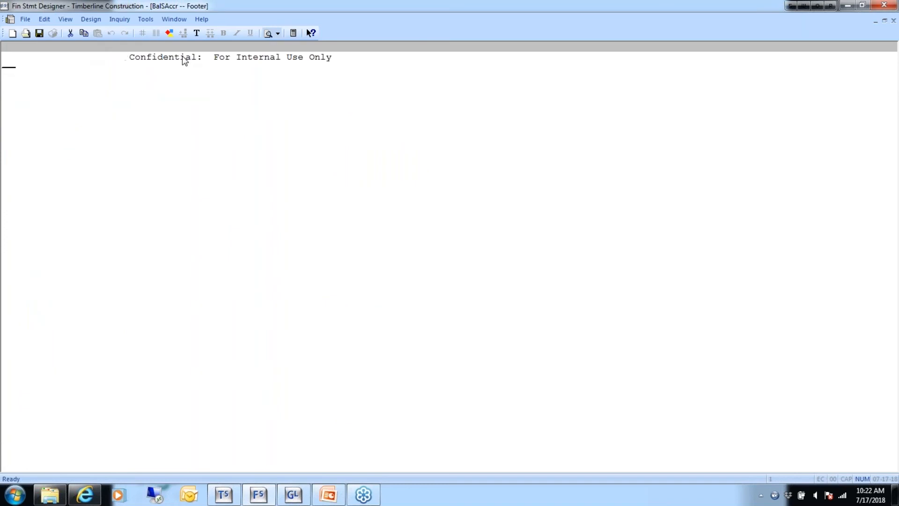
{"action": "left_click", "coordinate": [292, 60]}
{"action": "left_click", "coordinate": [336, 60]}
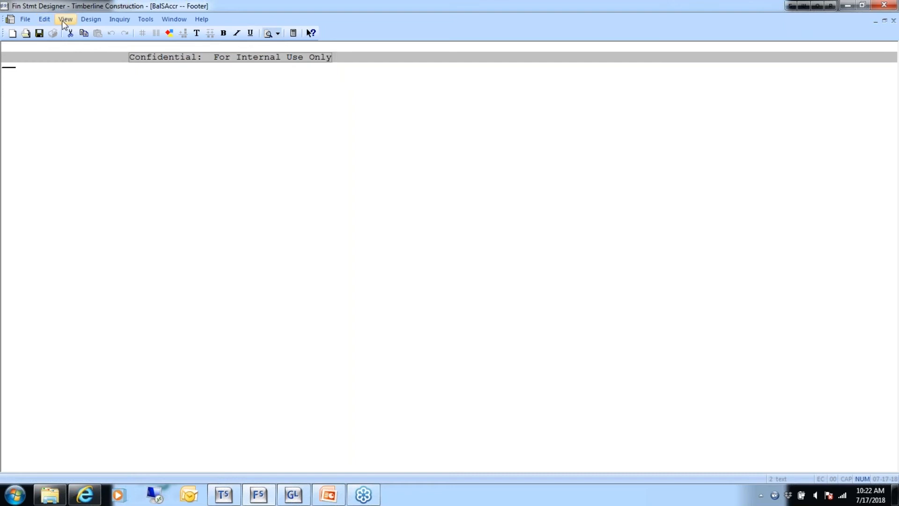
{"action": "left_click", "coordinate": [47, 19]}
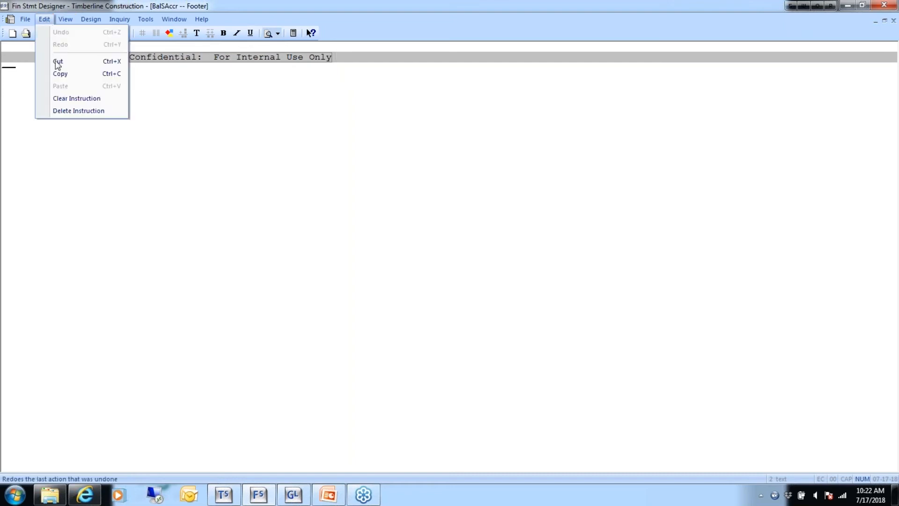
{"action": "left_click", "coordinate": [68, 98]}
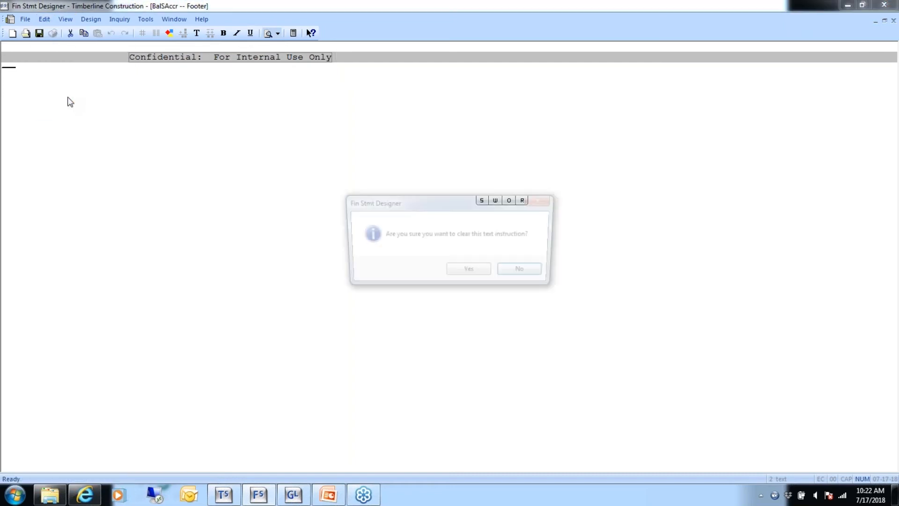
{"action": "left_click", "coordinate": [460, 274]}
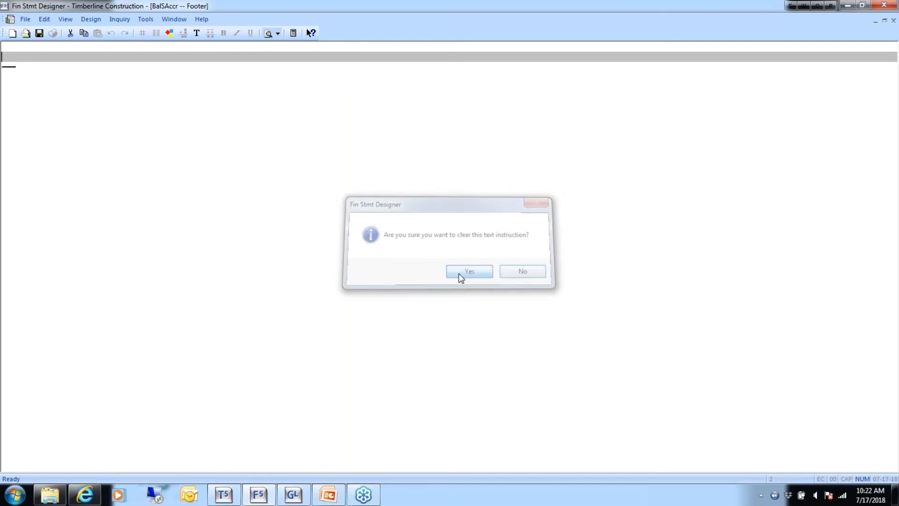
Return to the body of the balance sheet design, save it and close it.
{"action": "left_click", "coordinate": [44, 19]}
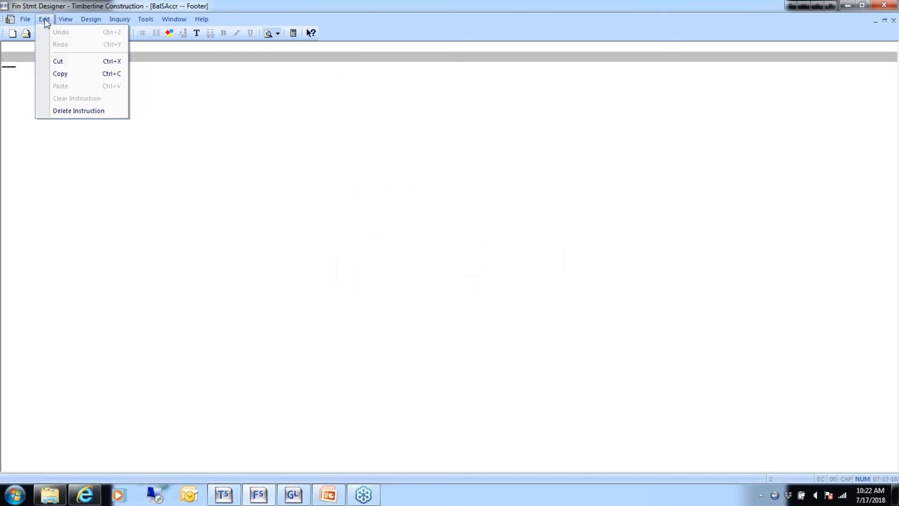
{"action": "mouse_move", "coordinate": [65, 19]}
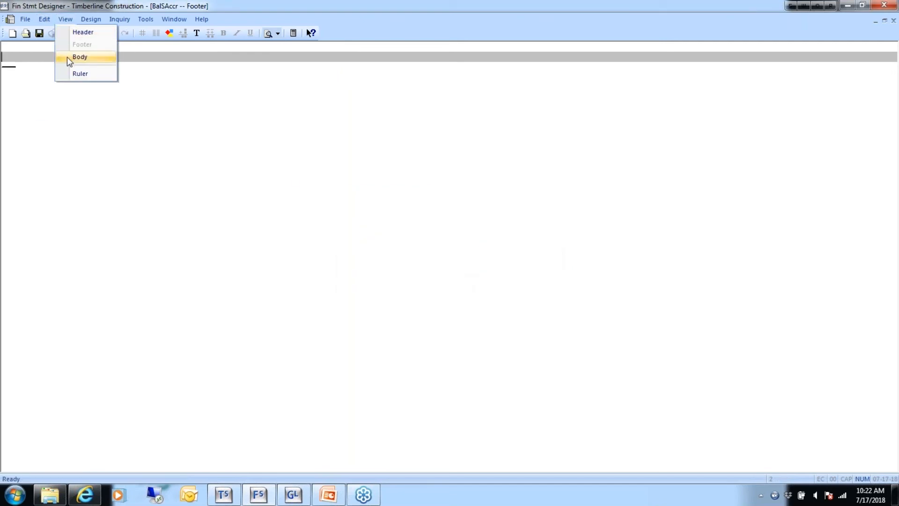
{"action": "left_click", "coordinate": [66, 57]}
{"action": "left_click", "coordinate": [40, 36]}
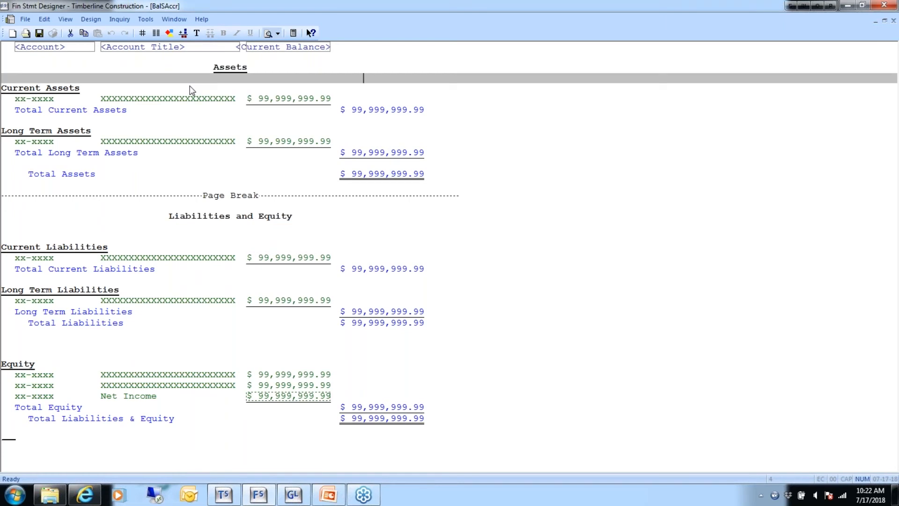
{"action": "left_click", "coordinate": [27, 19]}
{"action": "left_click", "coordinate": [32, 69]}
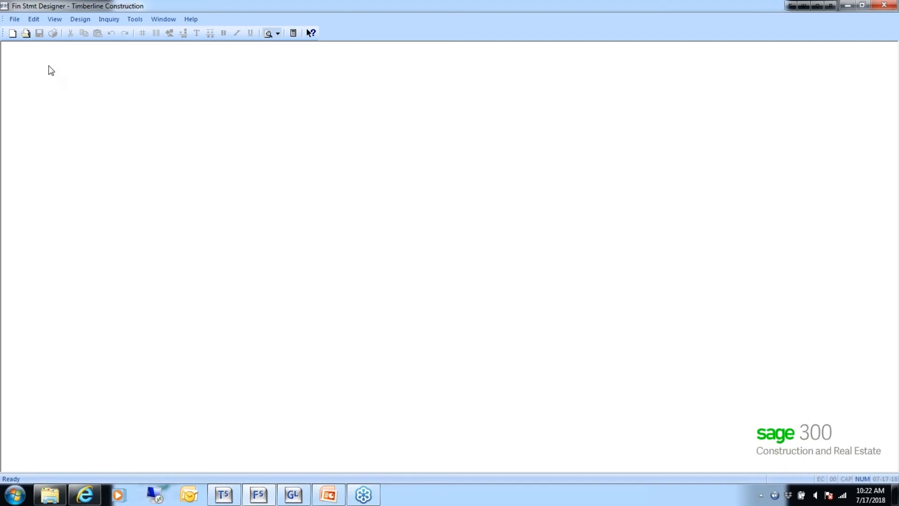
Open the prefix group setup and examine the descriptions and types of prefix groups 1, 10, 21 and 3.
{"action": "left_click", "coordinate": [135, 20]}
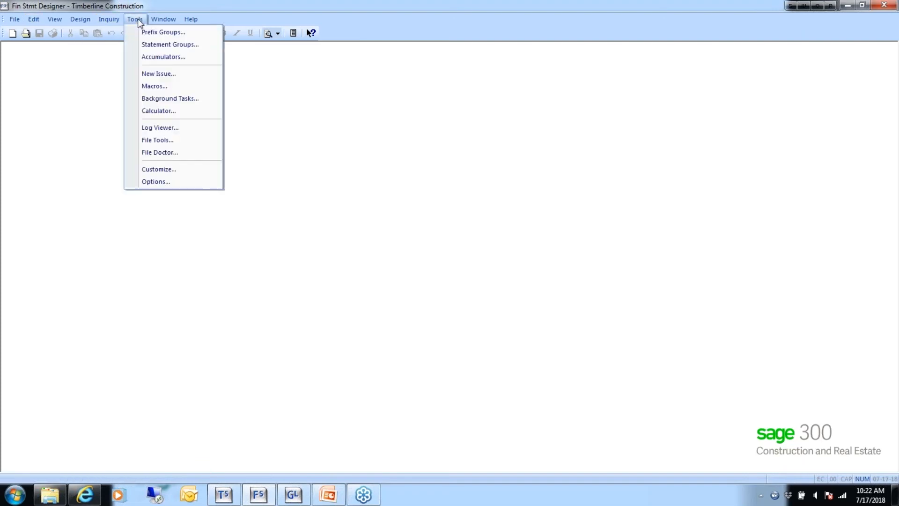
{"action": "left_click", "coordinate": [161, 33]}
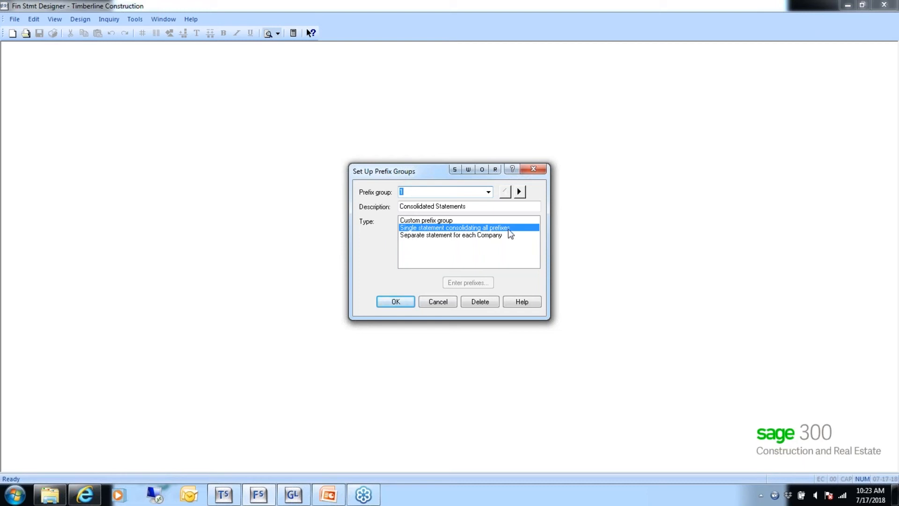
{"action": "left_click", "coordinate": [488, 192]}
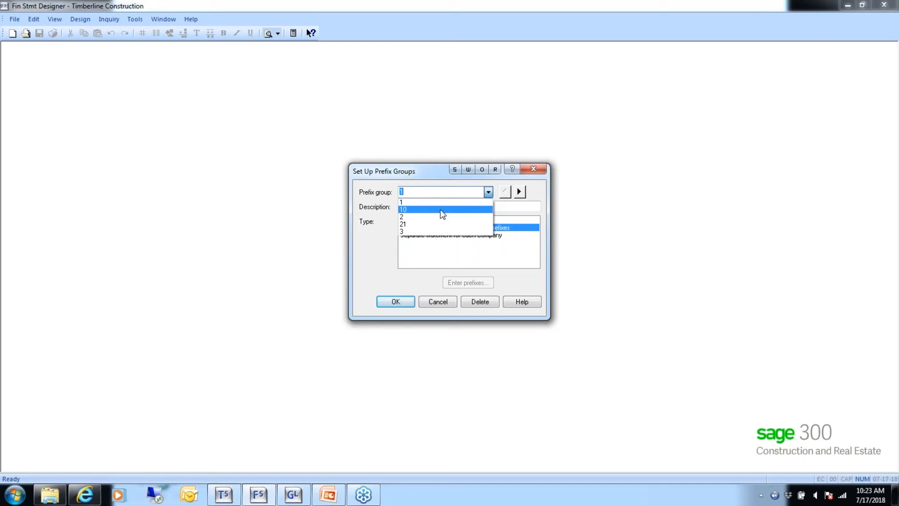
{"action": "left_click", "coordinate": [403, 210]}
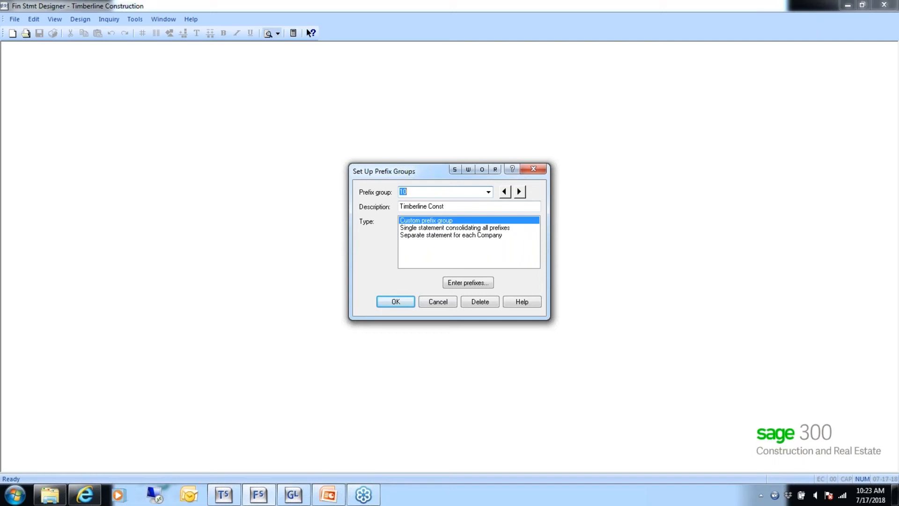
{"action": "left_click", "coordinate": [487, 193]}
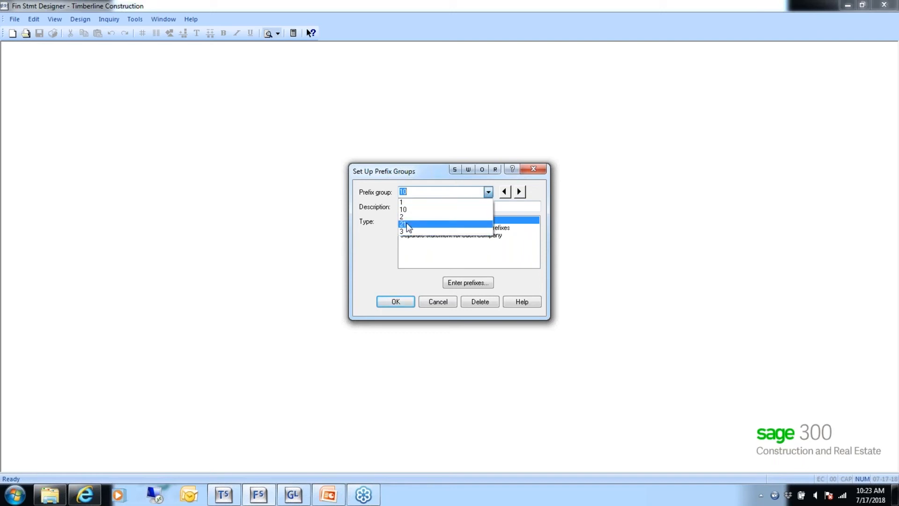
{"action": "left_click", "coordinate": [407, 224]}
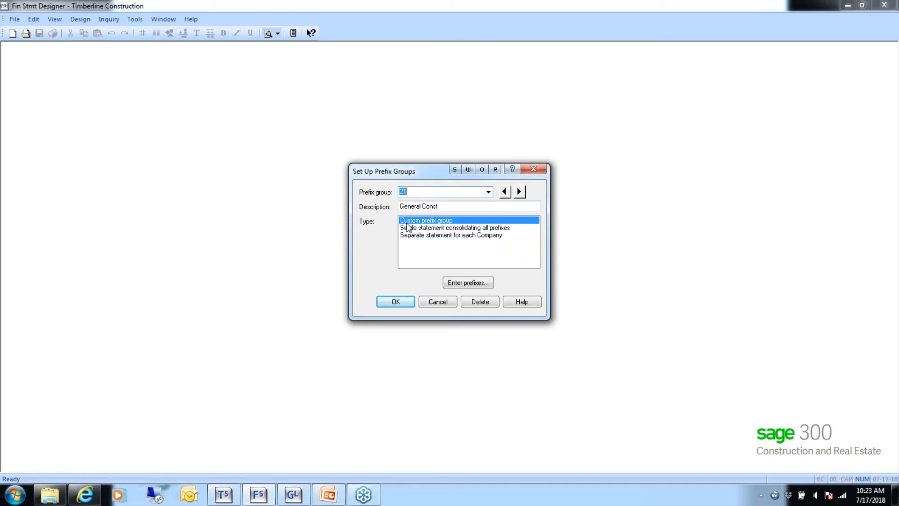
{"action": "left_click", "coordinate": [489, 193]}
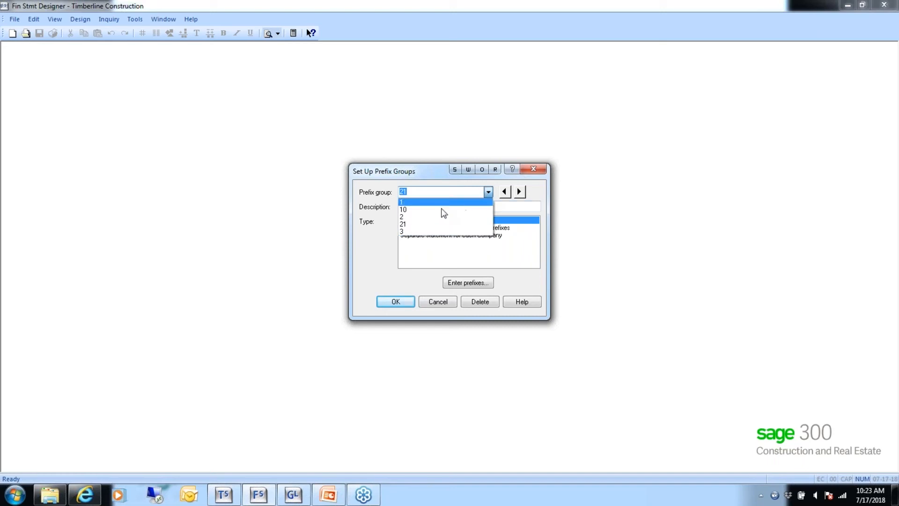
{"action": "left_click", "coordinate": [418, 231]}
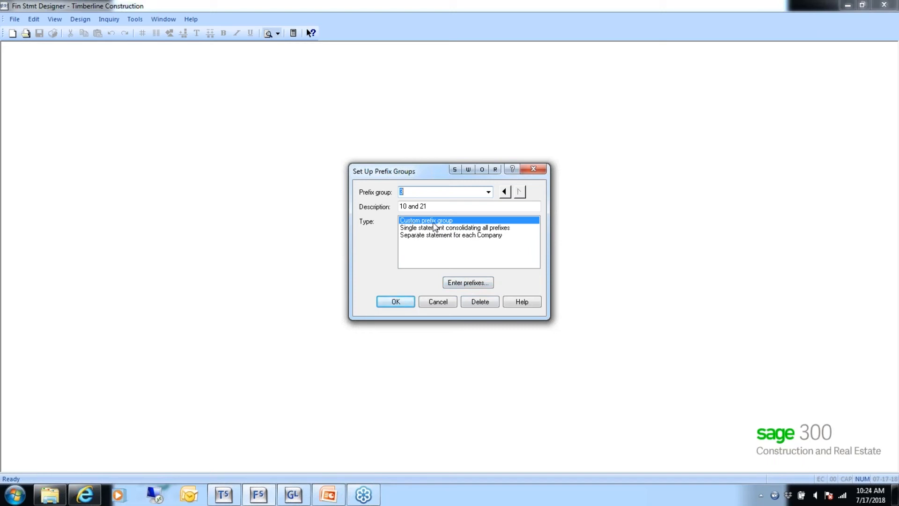
Examine the company prefixes and statement option of prefix group 3, and leave the prefix group setup without changes.
{"action": "left_click", "coordinate": [461, 284]}
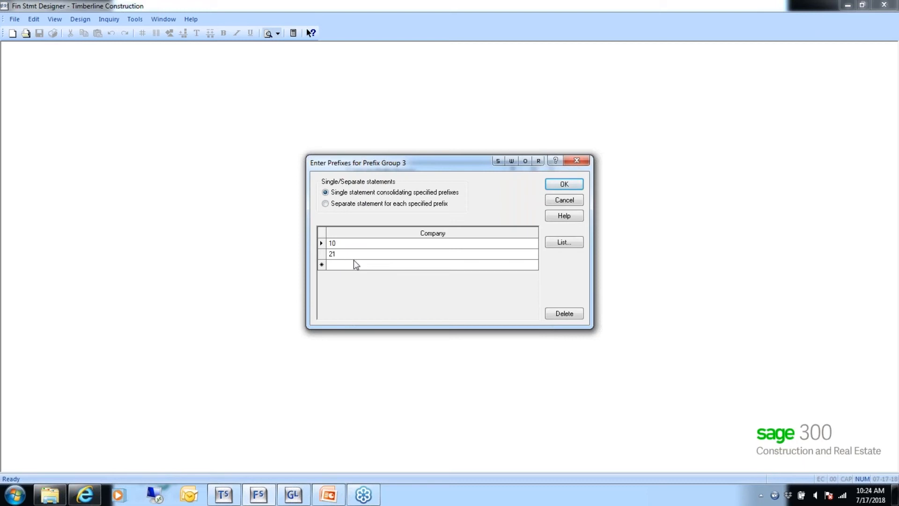
{"action": "left_click", "coordinate": [565, 185]}
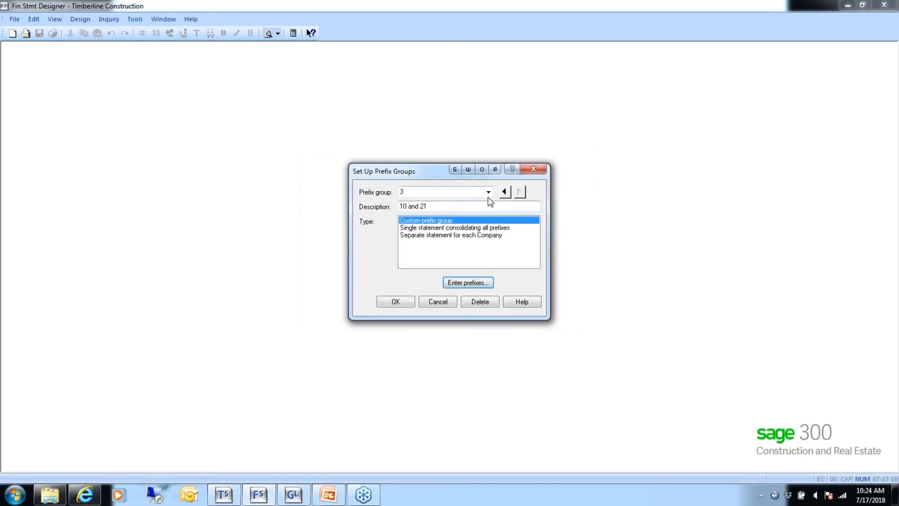
{"action": "left_click", "coordinate": [488, 192]}
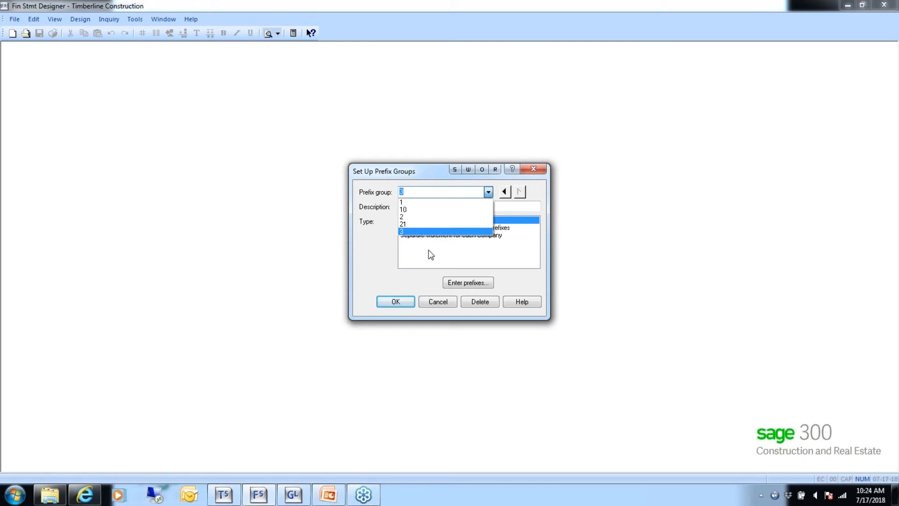
{"action": "left_click", "coordinate": [442, 305]}
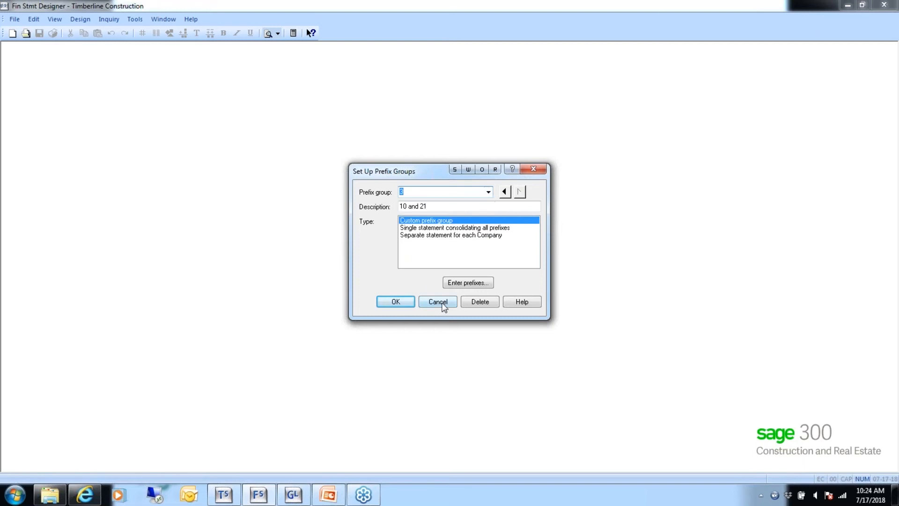
{"action": "left_click", "coordinate": [440, 300]}
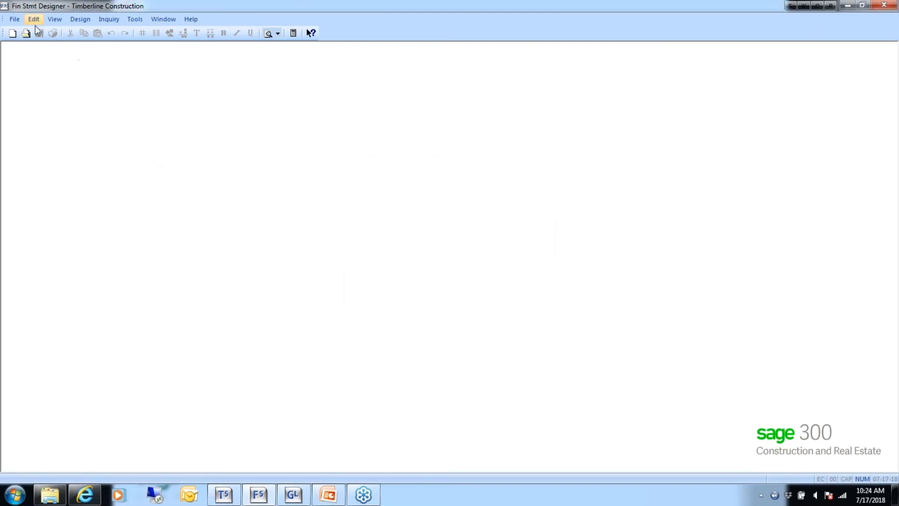
Open the income statement design IncSAccr.FSD from the Construction Sample Data folder.
{"action": "left_click", "coordinate": [15, 19]}
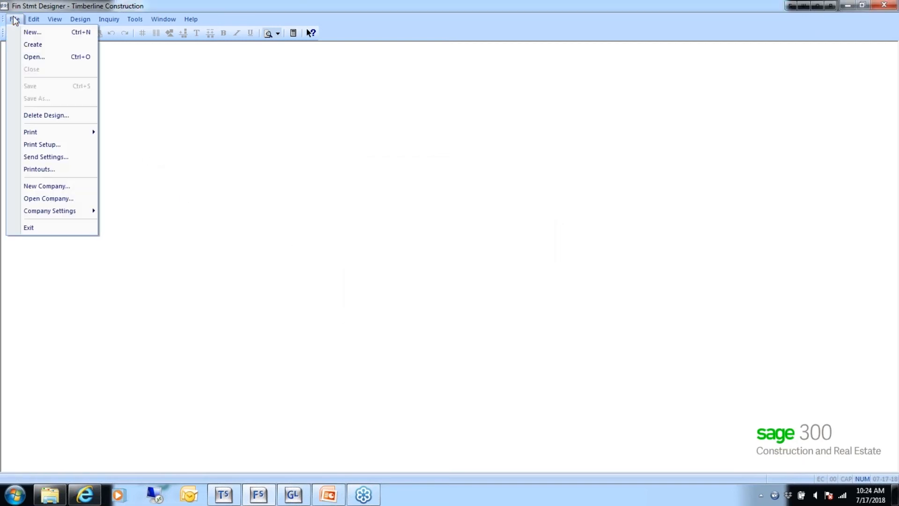
{"action": "left_click", "coordinate": [26, 58]}
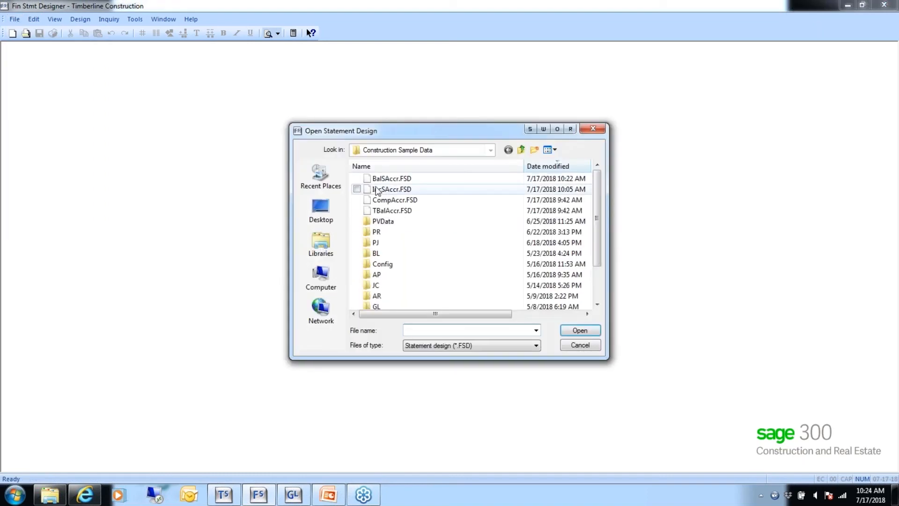
{"action": "double_click", "coordinate": [384, 189]}
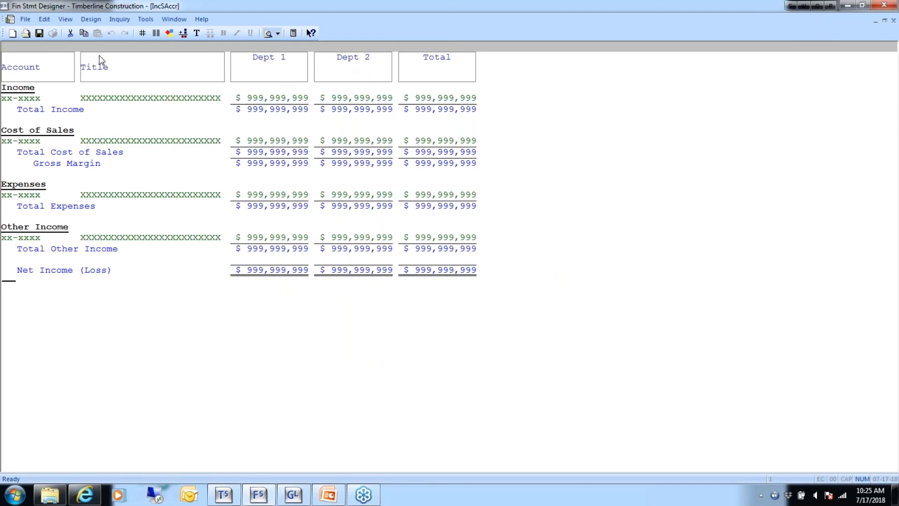
{"action": "left_click", "coordinate": [25, 20]}
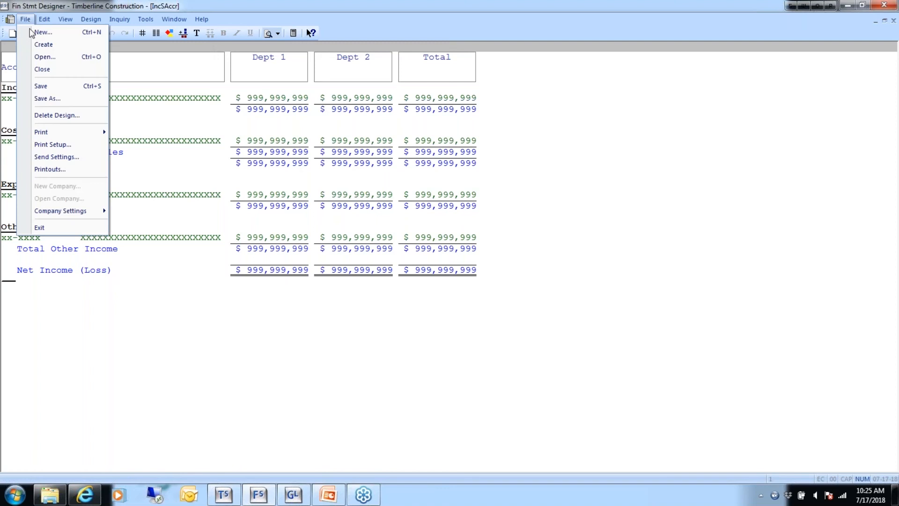
Switch to General Ledger and preview the individual statement IncSAccr using prefix group 3.
{"action": "left_click", "coordinate": [290, 499]}
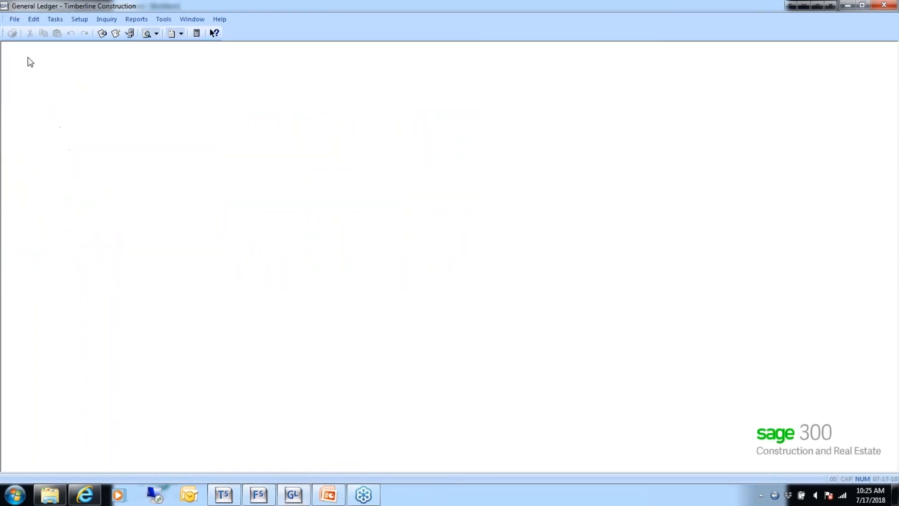
{"action": "left_click", "coordinate": [134, 20]}
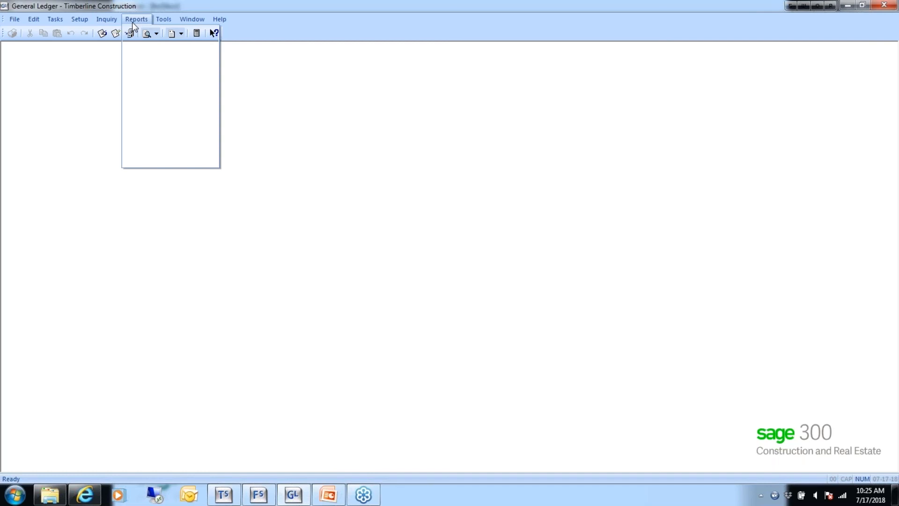
{"action": "left_click", "coordinate": [146, 48]}
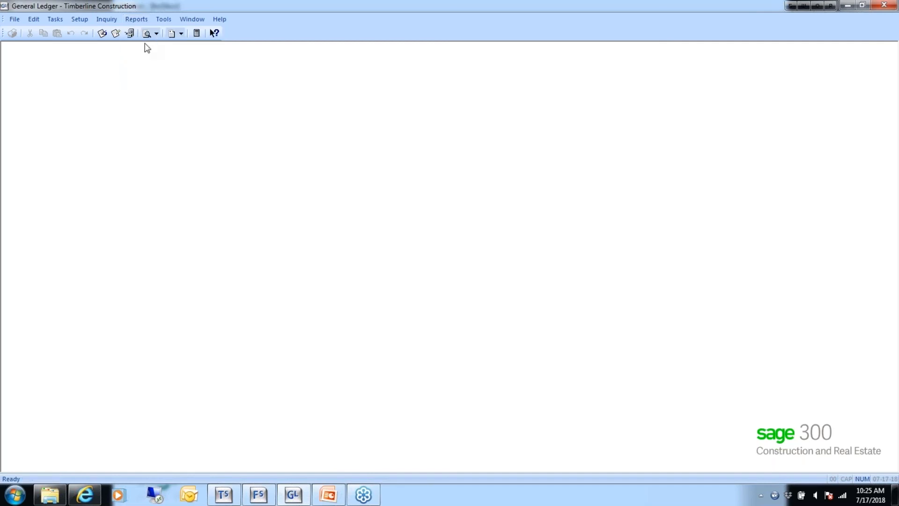
{"action": "left_click", "coordinate": [314, 206]}
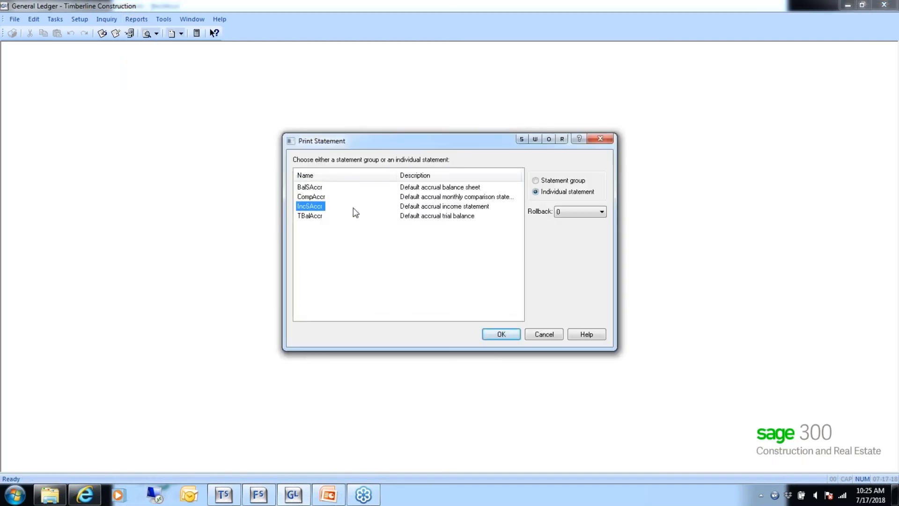
{"action": "left_click", "coordinate": [498, 334]}
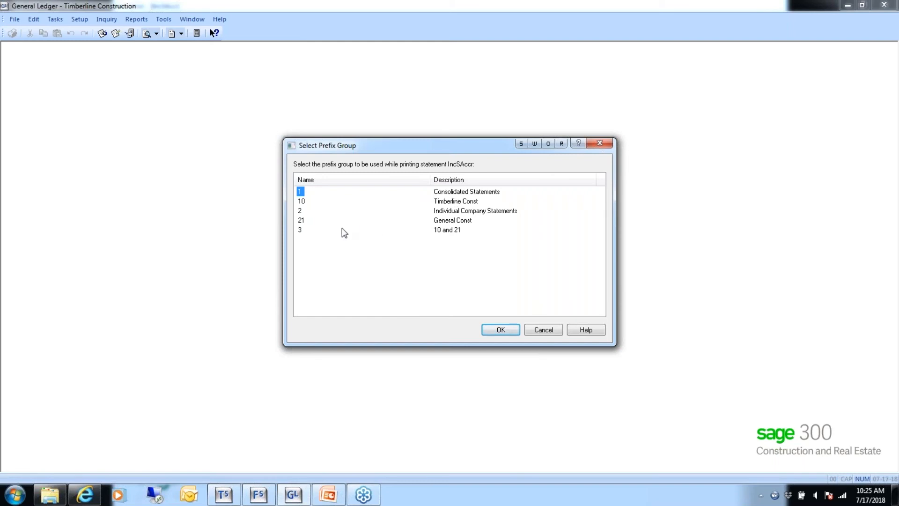
{"action": "left_click", "coordinate": [301, 230]}
{"action": "left_click", "coordinate": [495, 331]}
{"action": "left_click", "coordinate": [488, 293]}
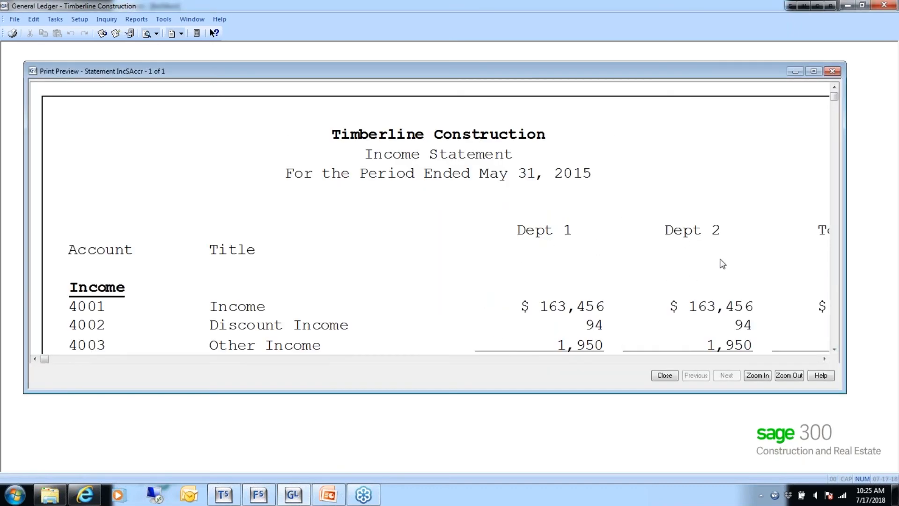
Examine the Dept 1 and Dept 2 amounts in the enlarged preview, and leave the statement without printing.
{"action": "left_click", "coordinate": [815, 71]}
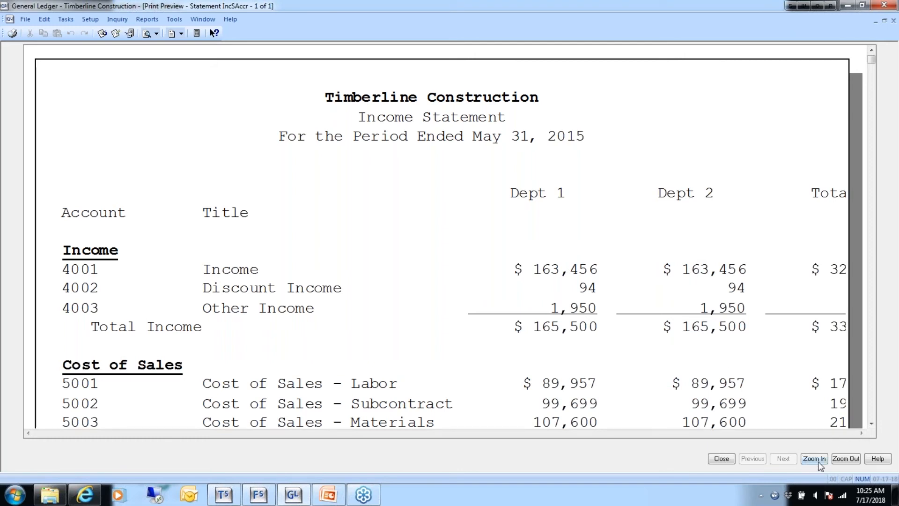
{"action": "left_click", "coordinate": [841, 460]}
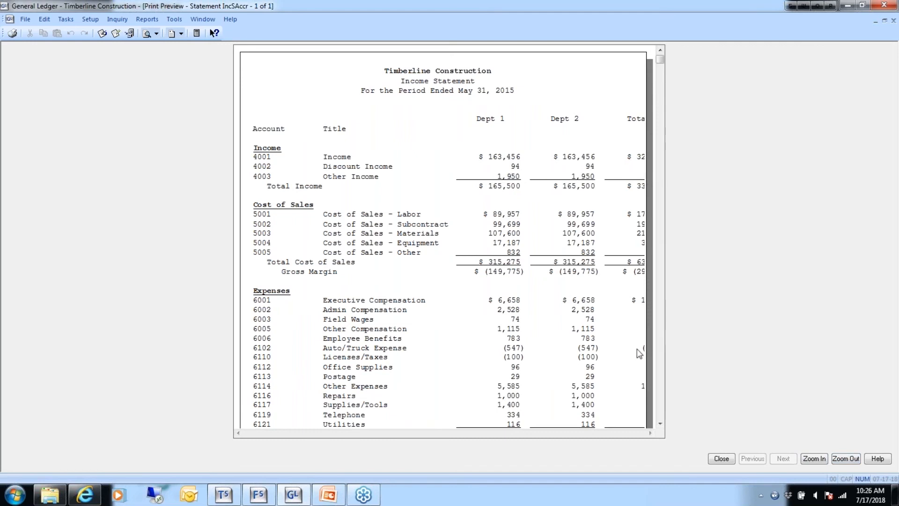
{"action": "left_click", "coordinate": [726, 461]}
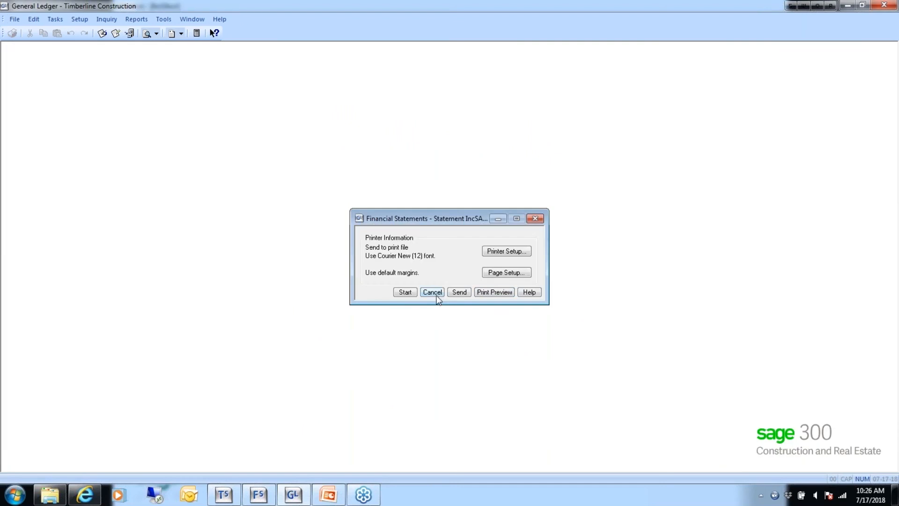
{"action": "left_click", "coordinate": [432, 292]}
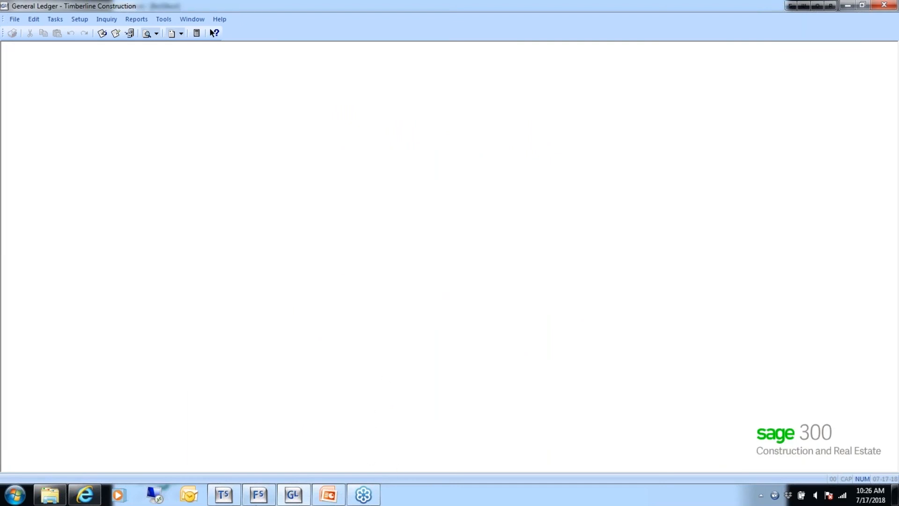
Switch back to Financial Statement Designer and turn on entity comparison for the income statement design.
{"action": "left_click", "coordinate": [260, 497]}
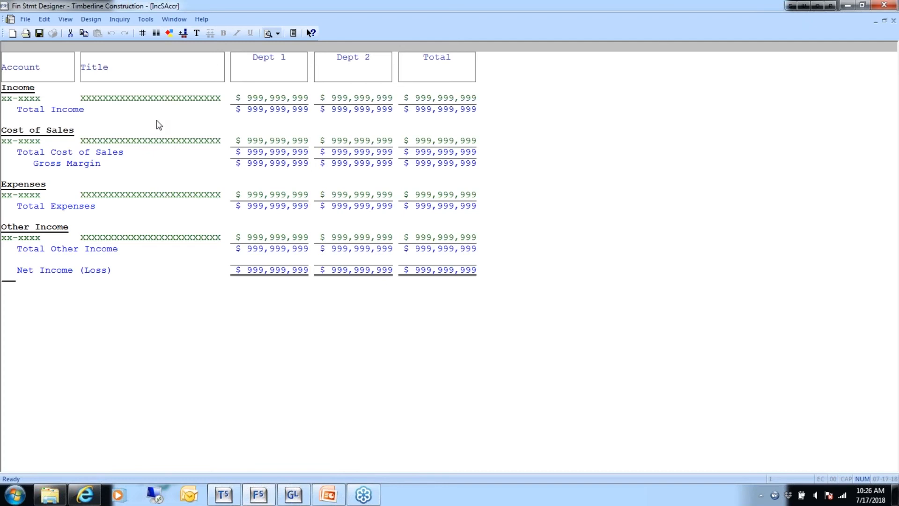
{"action": "left_click", "coordinate": [90, 19]}
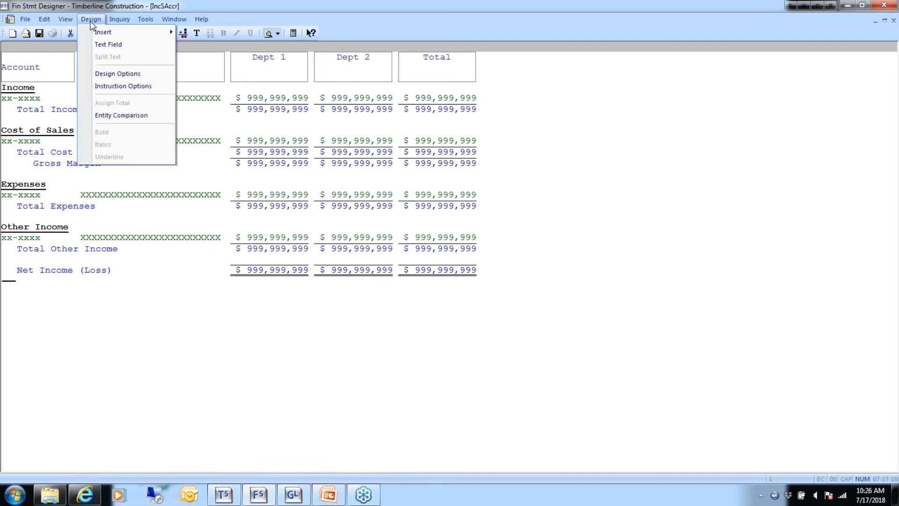
{"action": "left_click", "coordinate": [126, 115]}
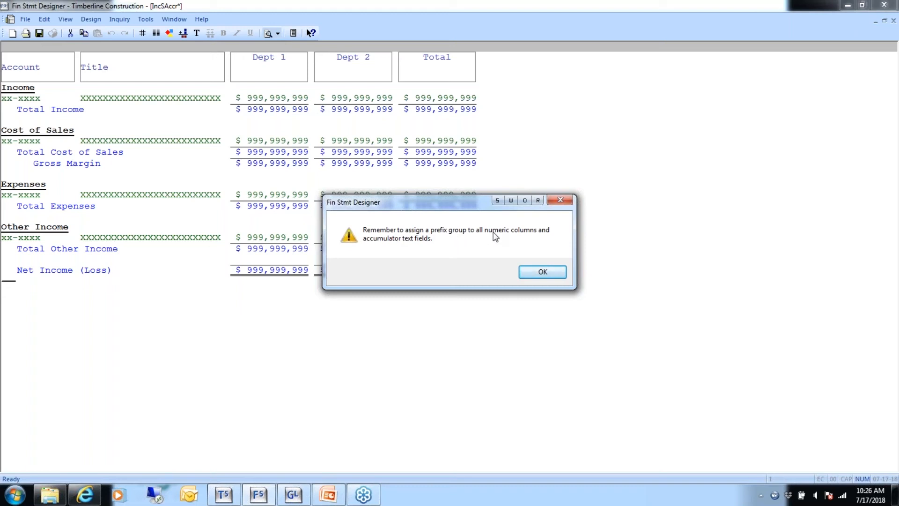
{"action": "left_click", "coordinate": [542, 274]}
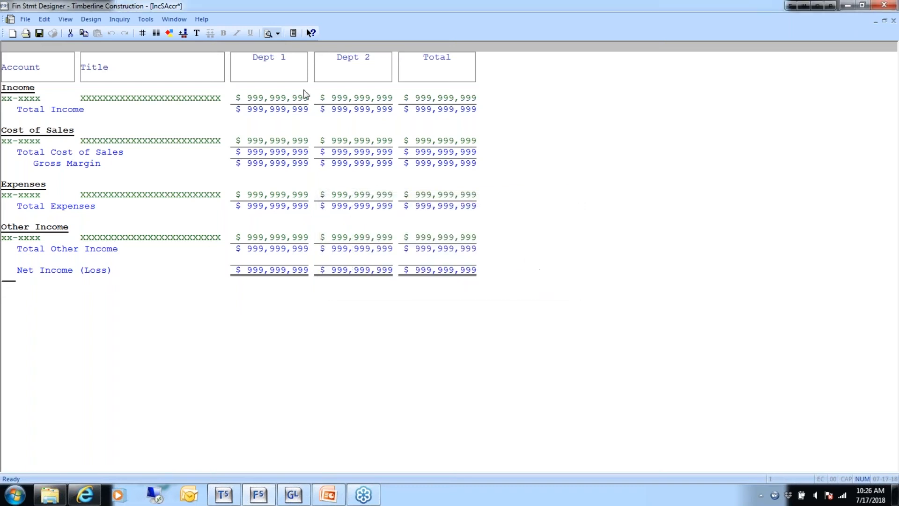
Assign prefix group 10 to the Dept 1 column of the income statement design.
{"action": "left_click", "coordinate": [265, 66]}
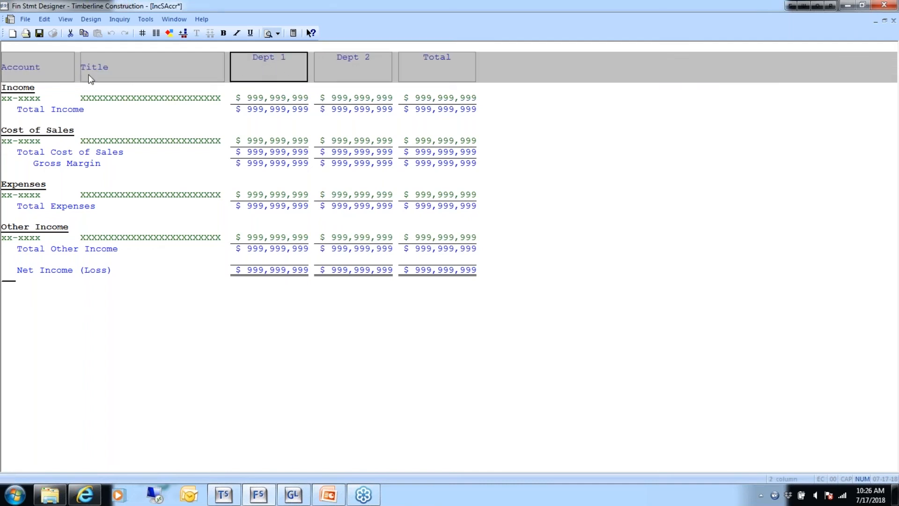
{"action": "double_click", "coordinate": [264, 65]}
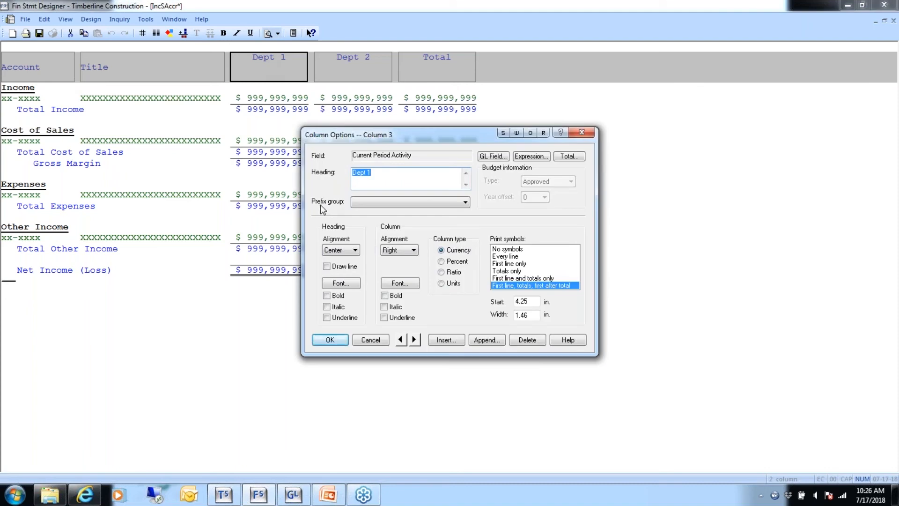
{"action": "left_click", "coordinate": [465, 202]}
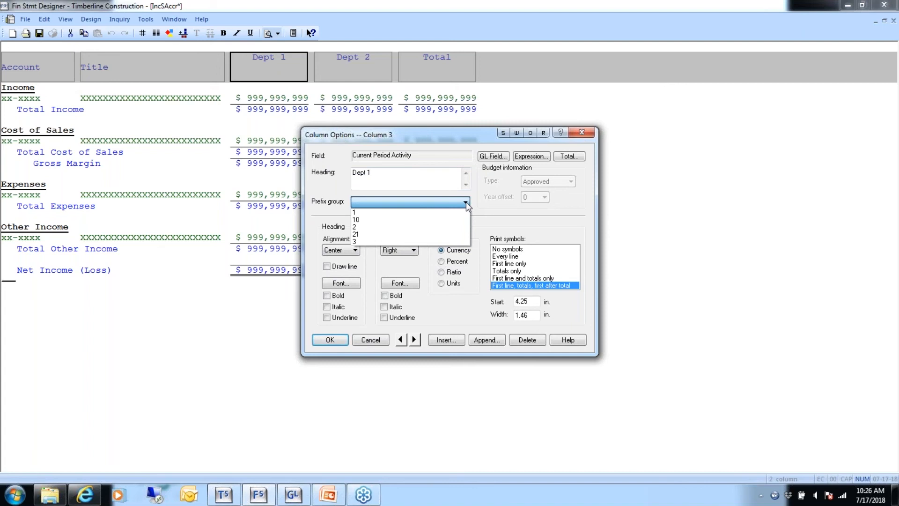
{"action": "left_click", "coordinate": [364, 220]}
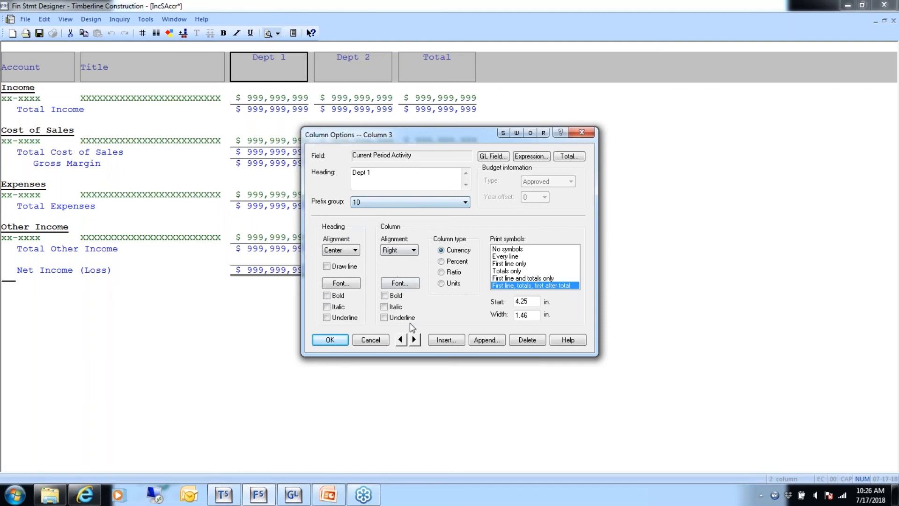
Assign prefix group 21 to the Dept 2 column and save the income statement design.
{"action": "left_click", "coordinate": [413, 340]}
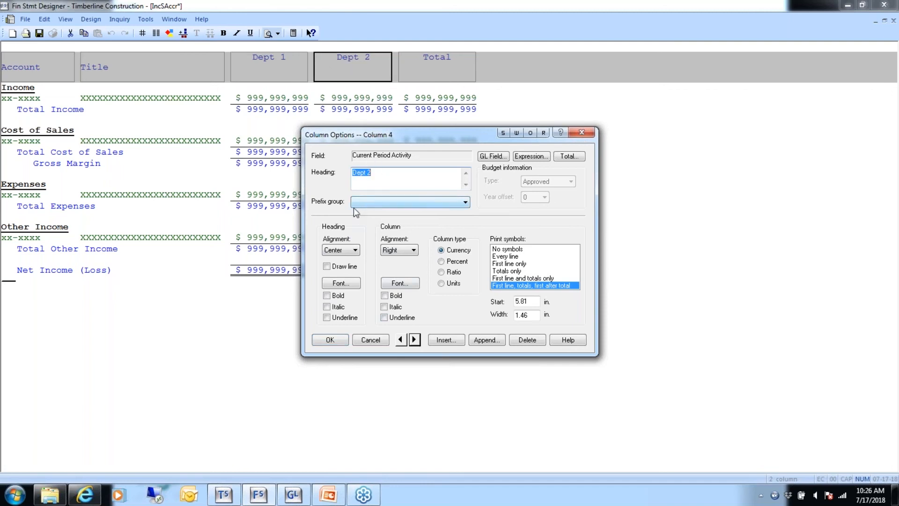
{"action": "left_click", "coordinate": [465, 201]}
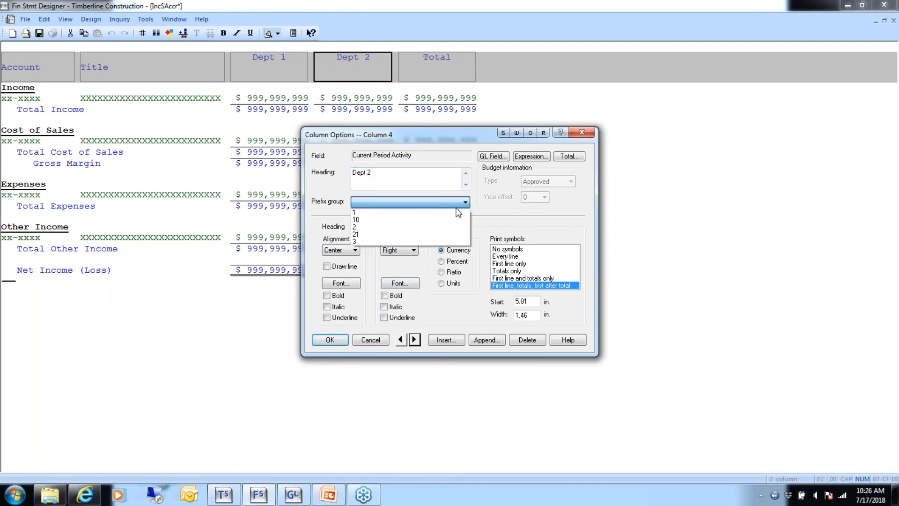
{"action": "left_click", "coordinate": [379, 235]}
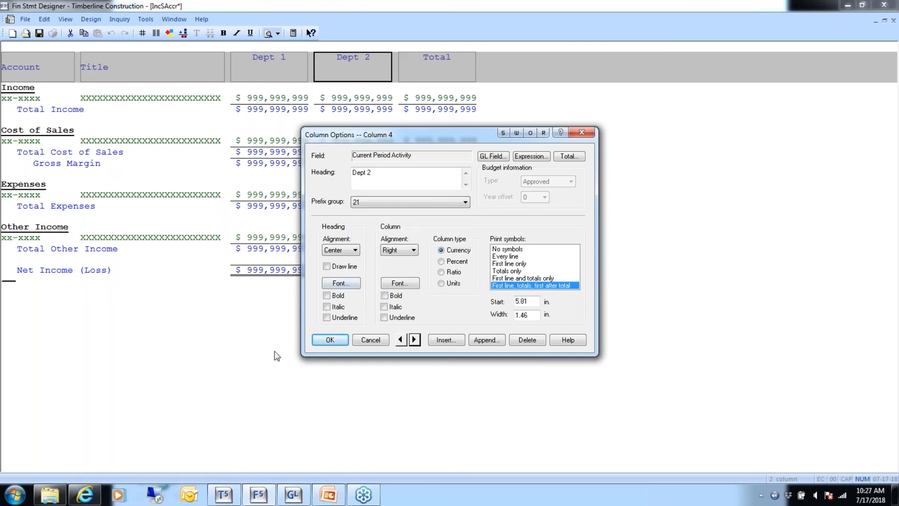
{"action": "left_click", "coordinate": [331, 341]}
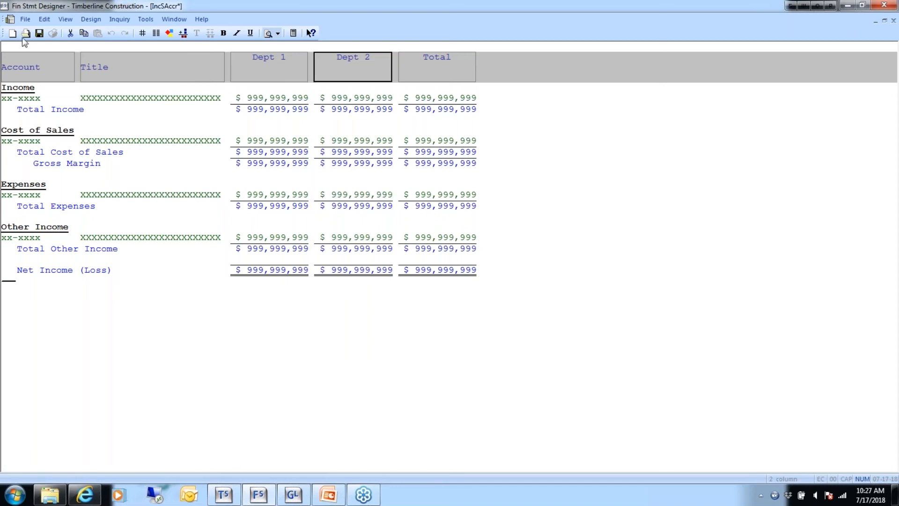
{"action": "left_click", "coordinate": [39, 33]}
Switch to General Ledger, preview the IncSAccr statement to compare its department columns, and leave it without printing.
{"action": "left_click", "coordinate": [293, 494]}
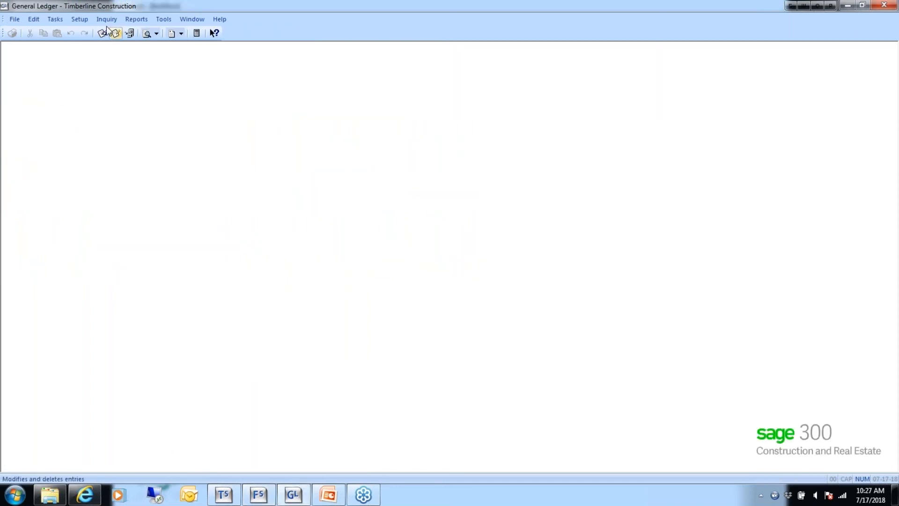
{"action": "left_click", "coordinate": [136, 19]}
{"action": "left_click", "coordinate": [138, 50]}
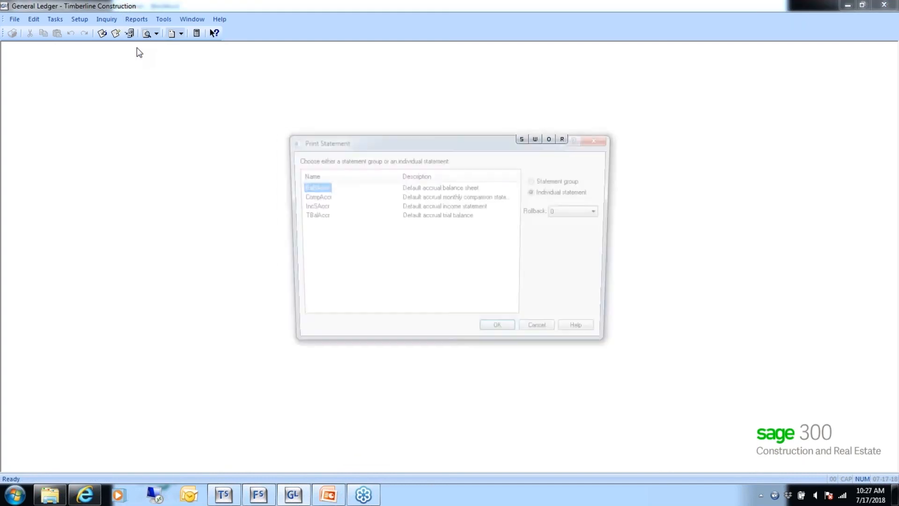
{"action": "left_click", "coordinate": [310, 206]}
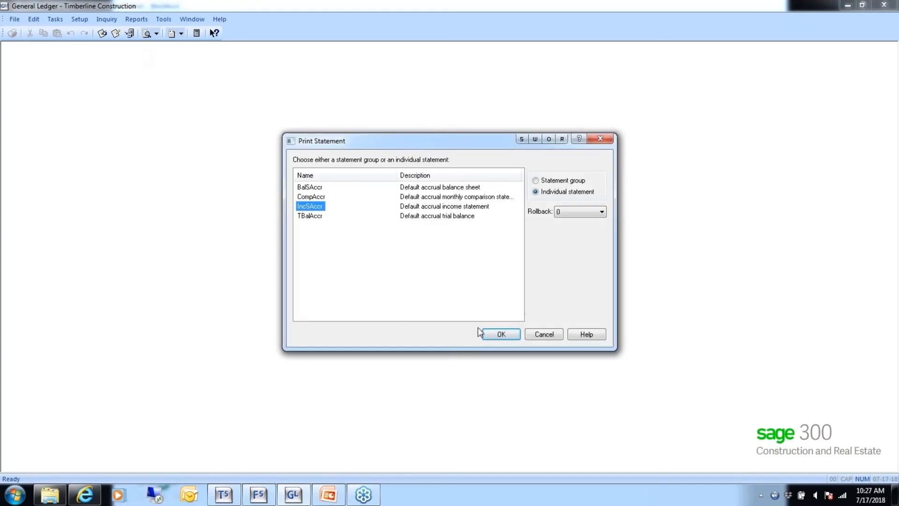
{"action": "left_click", "coordinate": [501, 334]}
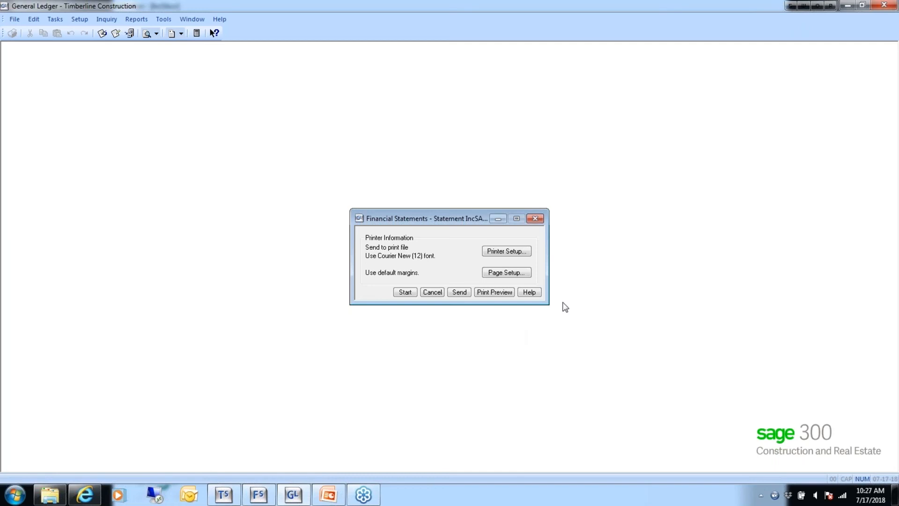
{"action": "left_click", "coordinate": [492, 294]}
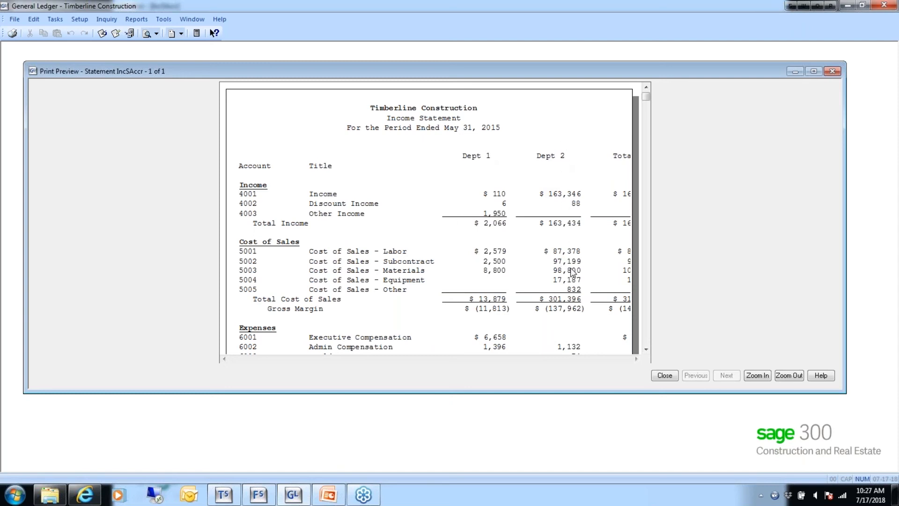
{"action": "left_click", "coordinate": [663, 374]}
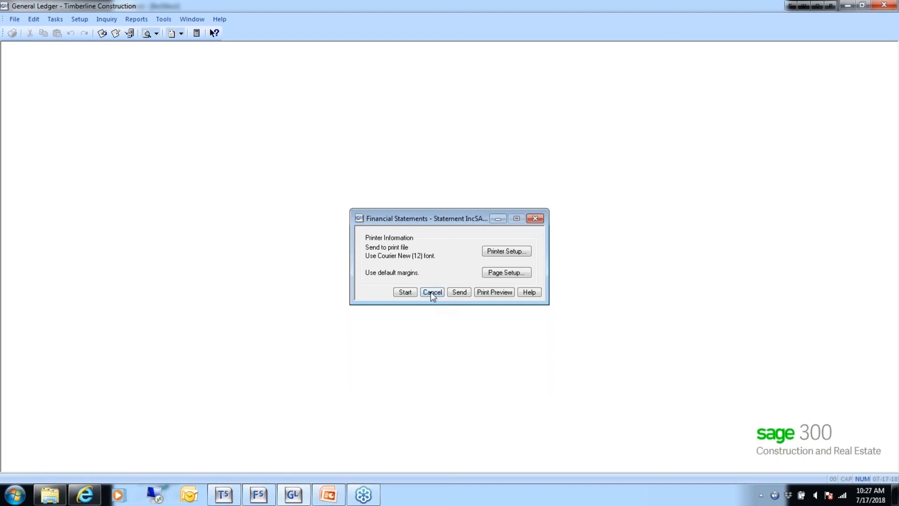
{"action": "left_click", "coordinate": [431, 293]}
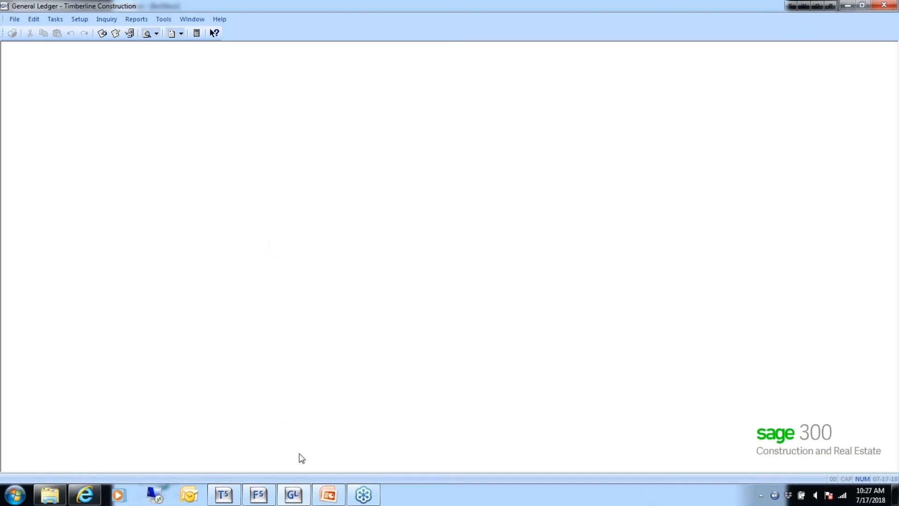
Switch to Financial Statement Designer, close the income statement design and open the BalSAccr balance sheet design.
{"action": "left_click", "coordinate": [260, 496]}
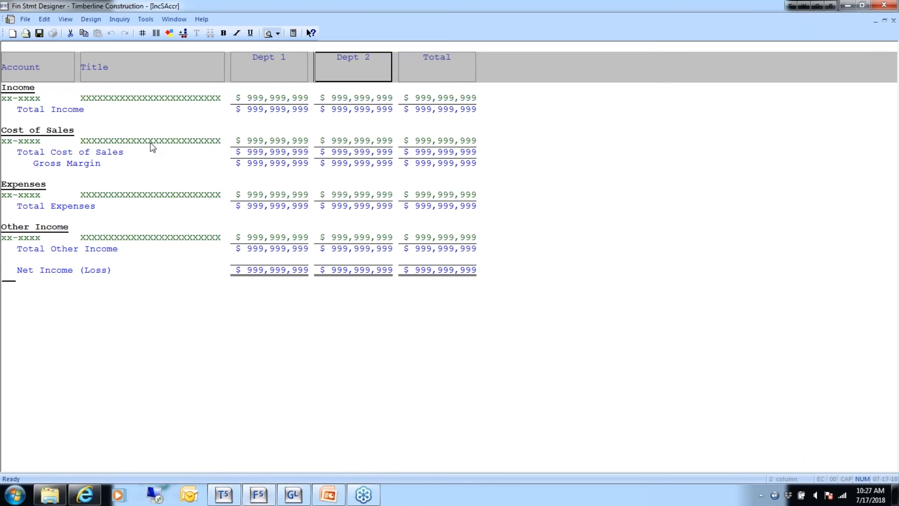
{"action": "left_click", "coordinate": [26, 19]}
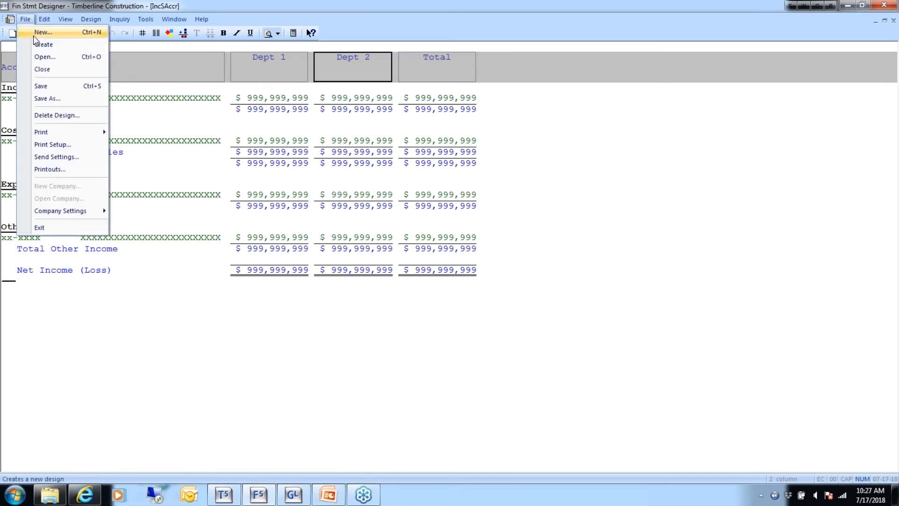
{"action": "left_click", "coordinate": [35, 71]}
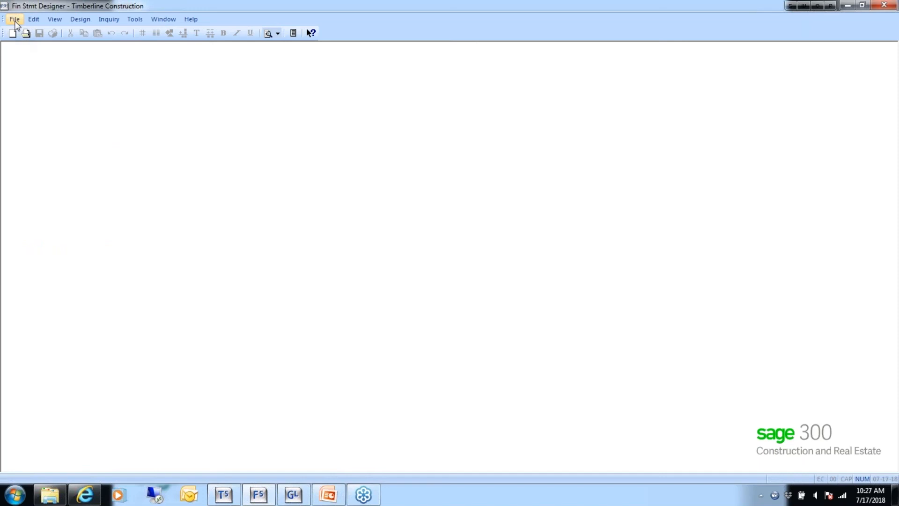
{"action": "left_click", "coordinate": [15, 19]}
{"action": "left_click", "coordinate": [19, 59]}
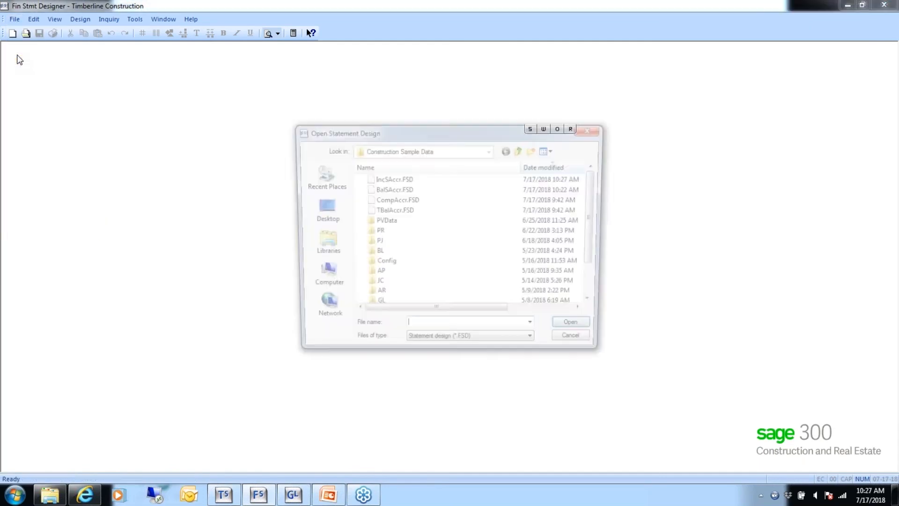
{"action": "double_click", "coordinate": [396, 191]}
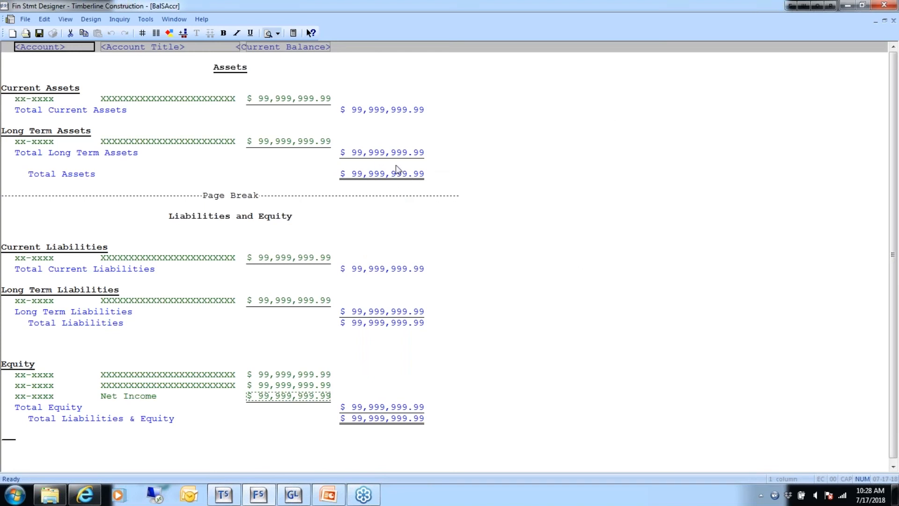
Turn on entity comparison for the balance sheet design and acknowledge the prefix group reminder.
{"action": "left_click", "coordinate": [87, 20]}
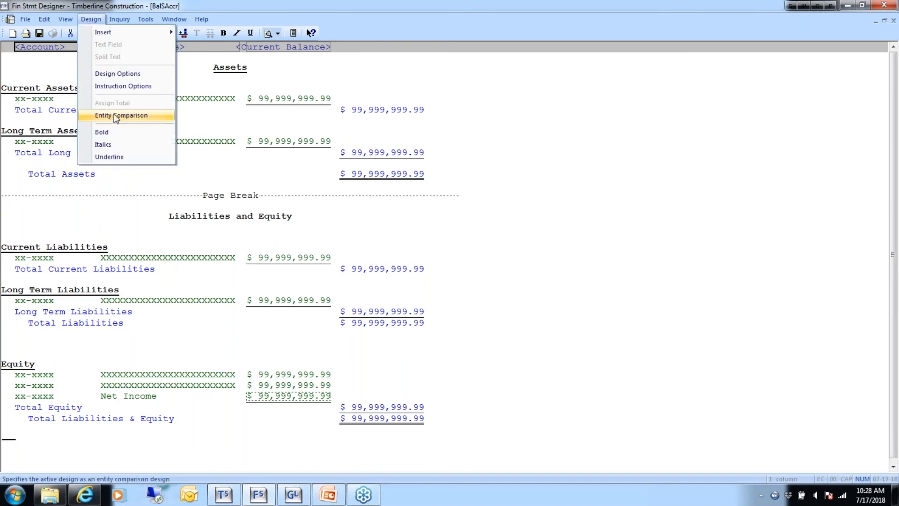
{"action": "left_click", "coordinate": [116, 116]}
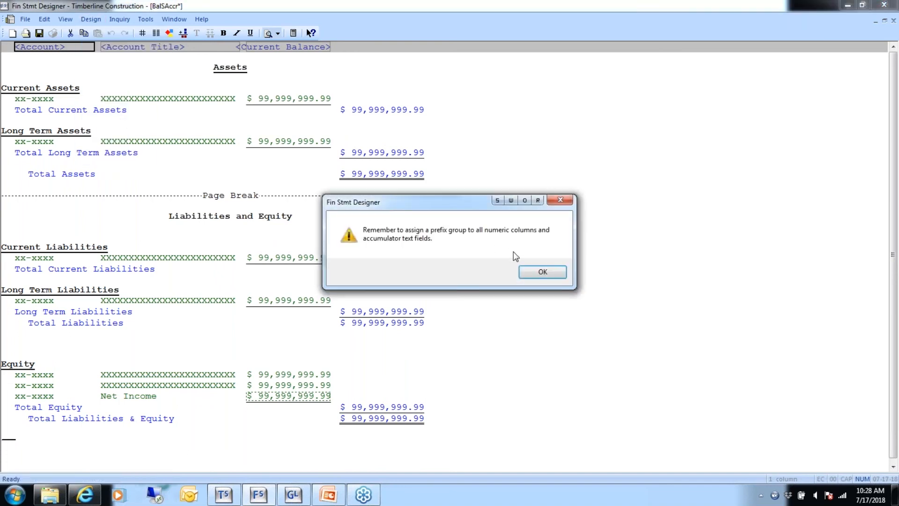
{"action": "left_click", "coordinate": [542, 274]}
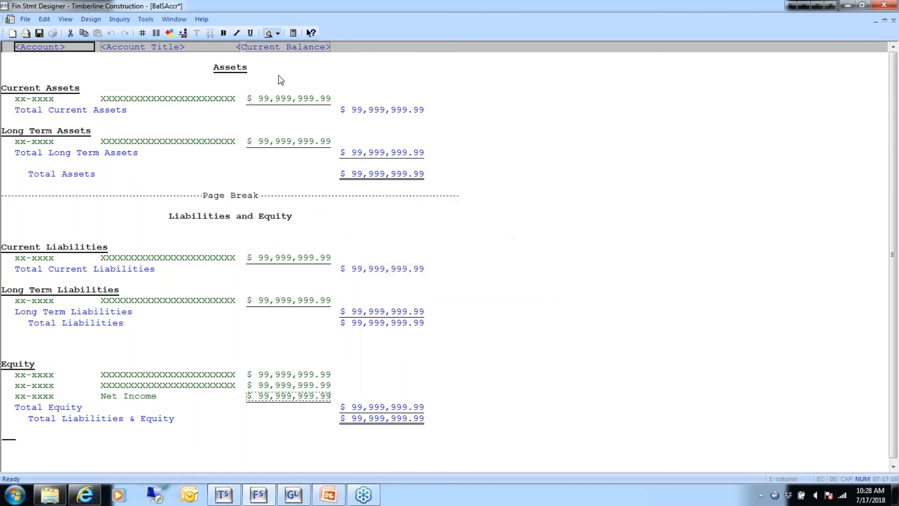
Assign prefix group 1 to the Current Balance column and save the balance sheet design.
{"action": "double_click", "coordinate": [273, 47]}
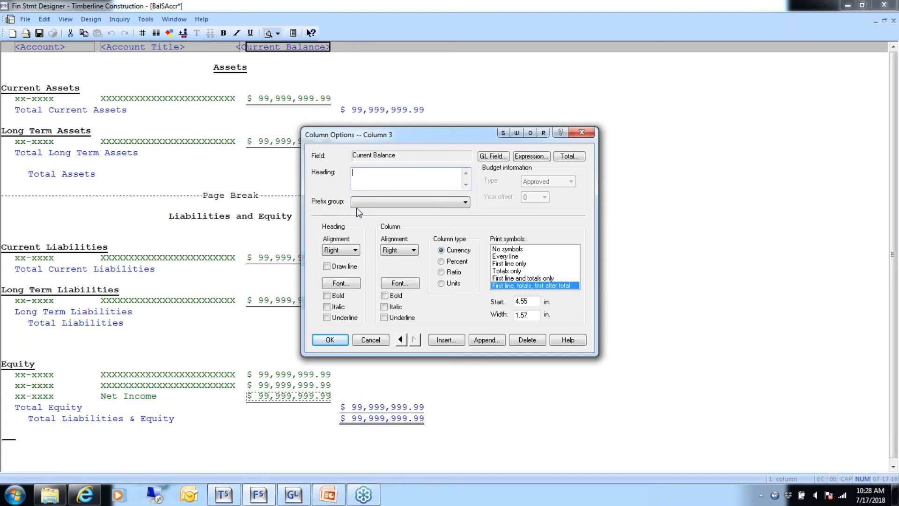
{"action": "left_click", "coordinate": [466, 203]}
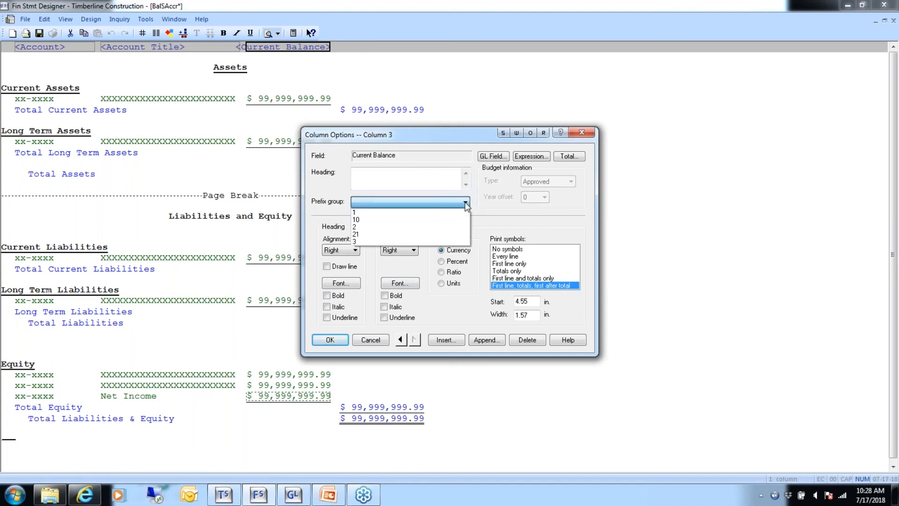
{"action": "left_click", "coordinate": [369, 213]}
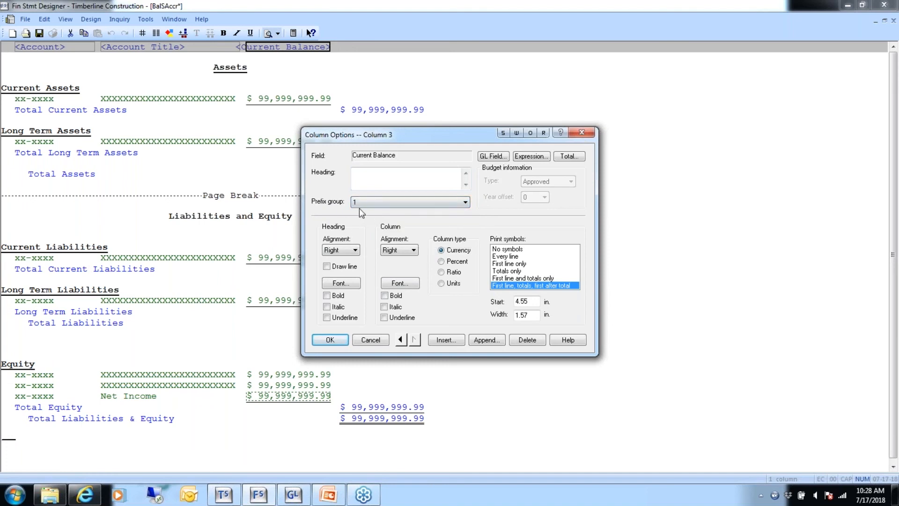
{"action": "left_click", "coordinate": [330, 341]}
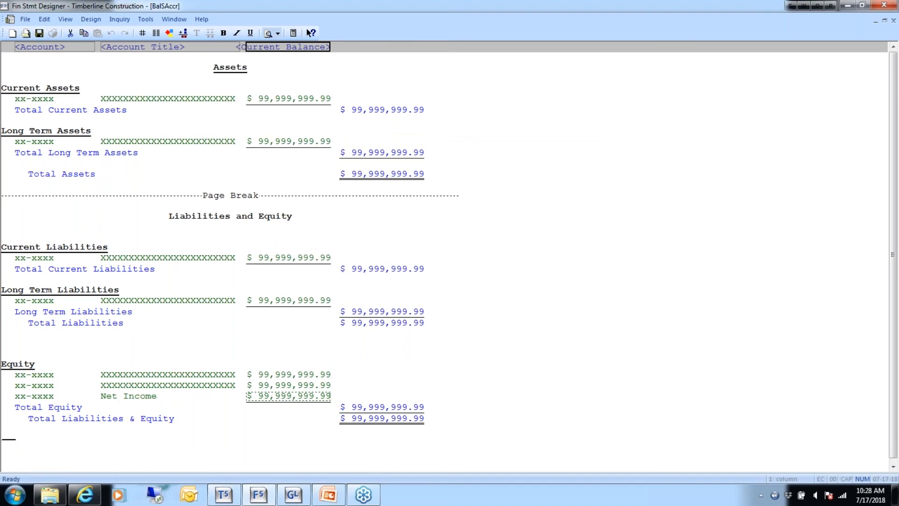
Switch to General Ledger, preview the BalSAccr statement to check the balance sheet amounts, and leave it without printing.
{"action": "mouse_move", "coordinate": [293, 494]}
{"action": "left_click", "coordinate": [281, 429]}
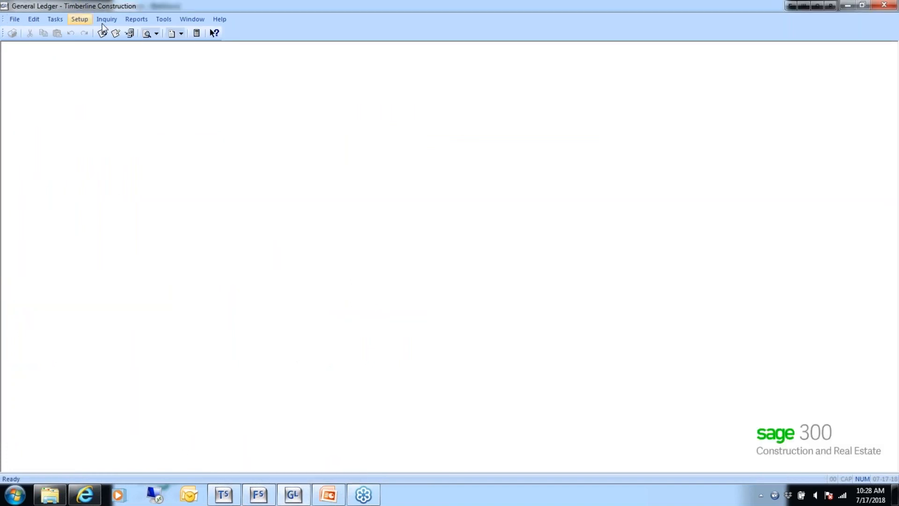
{"action": "left_click", "coordinate": [136, 19]}
{"action": "left_click", "coordinate": [153, 51]}
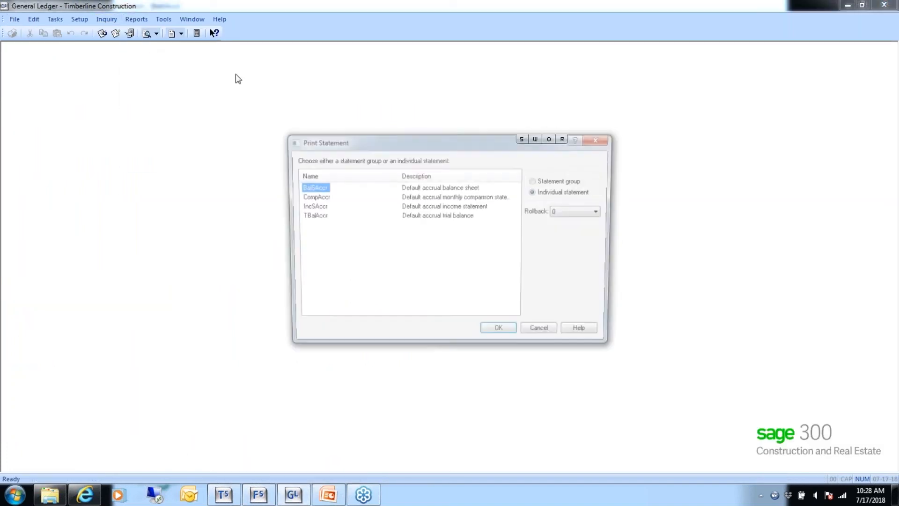
{"action": "left_click", "coordinate": [491, 336]}
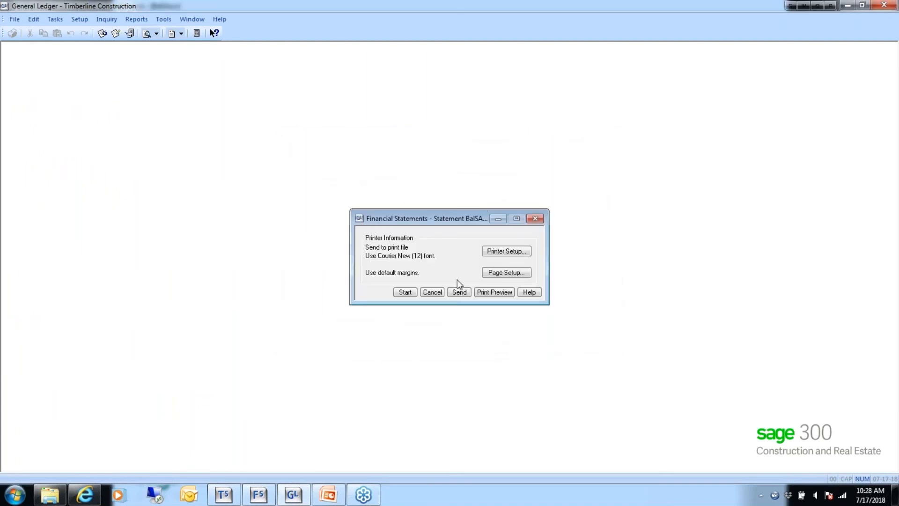
{"action": "left_click", "coordinate": [490, 291]}
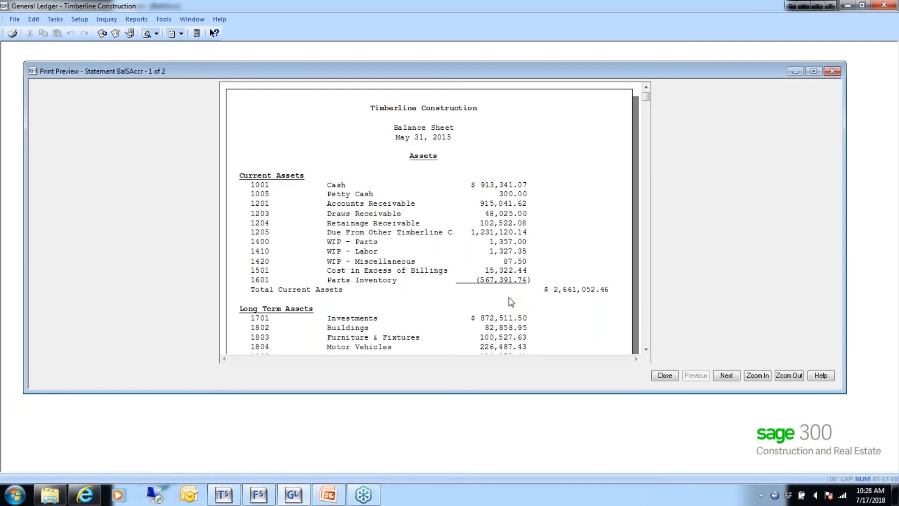
{"action": "left_click", "coordinate": [665, 375]}
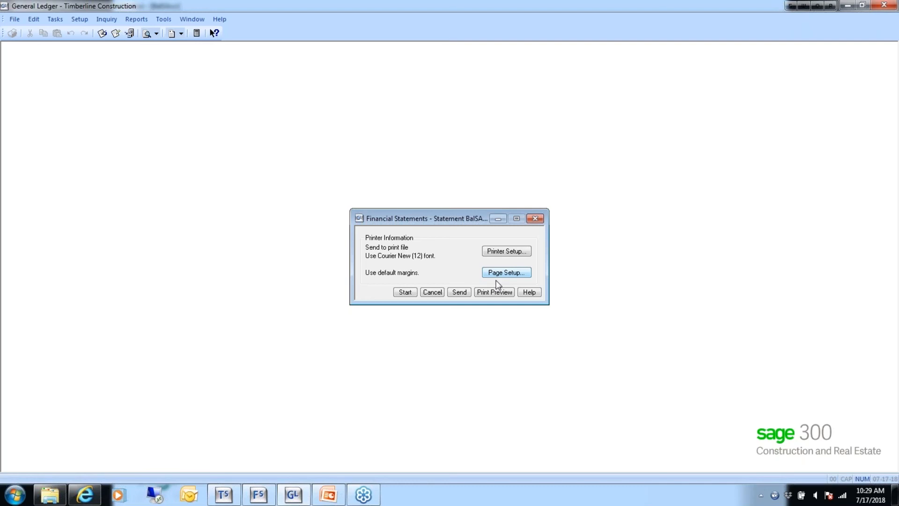
{"action": "left_click", "coordinate": [431, 292]}
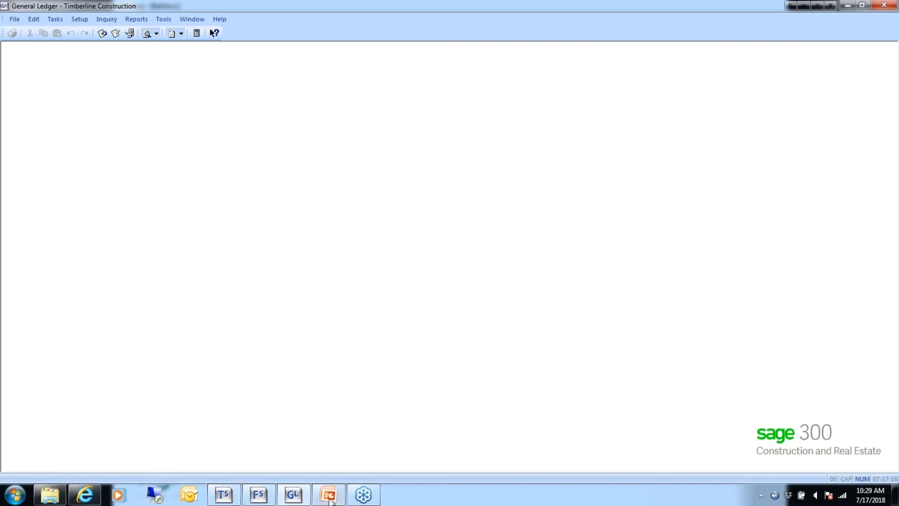
Switch back to Financial Statement Designer, check the balance sheet's entity comparison setting and close the design.
{"action": "left_click", "coordinate": [269, 498]}
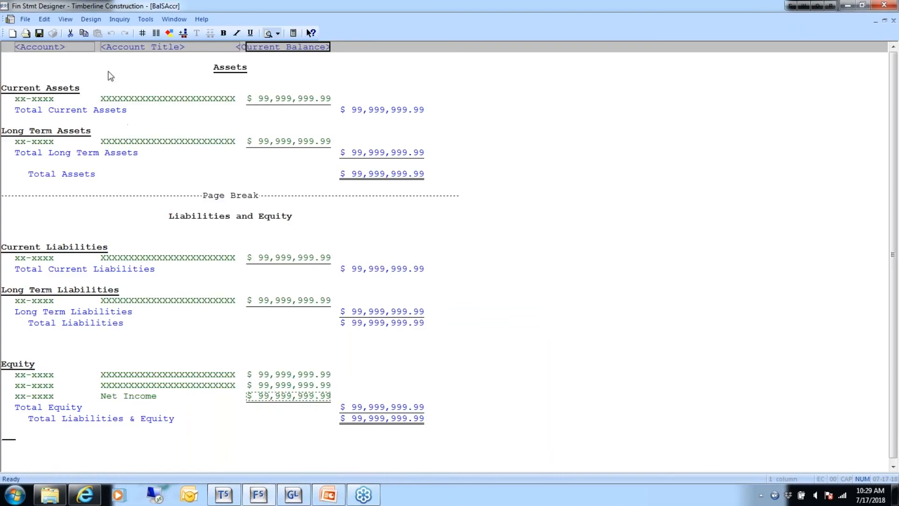
{"action": "left_click", "coordinate": [91, 20]}
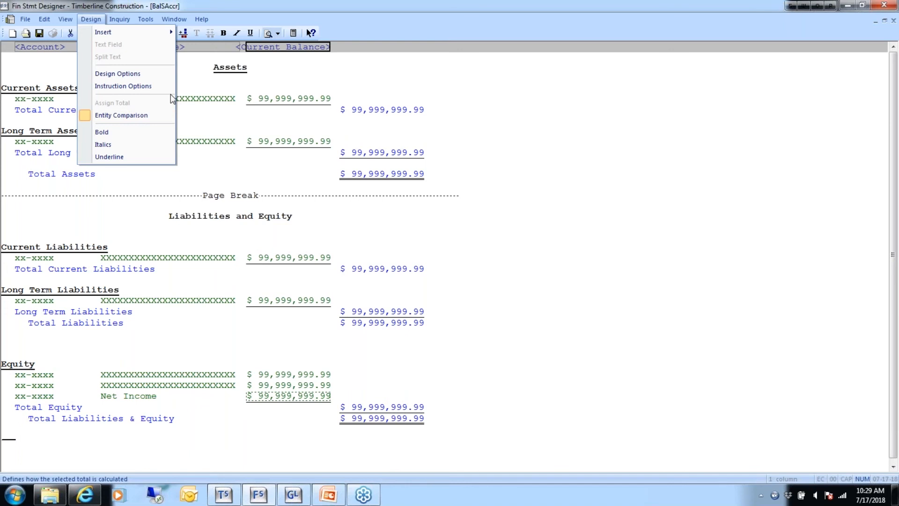
{"action": "left_click", "coordinate": [302, 79]}
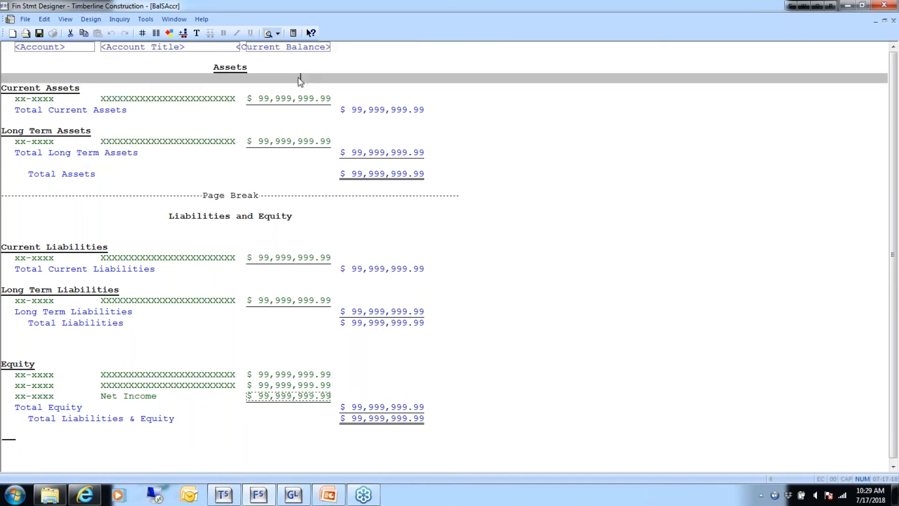
{"action": "left_click", "coordinate": [26, 21]}
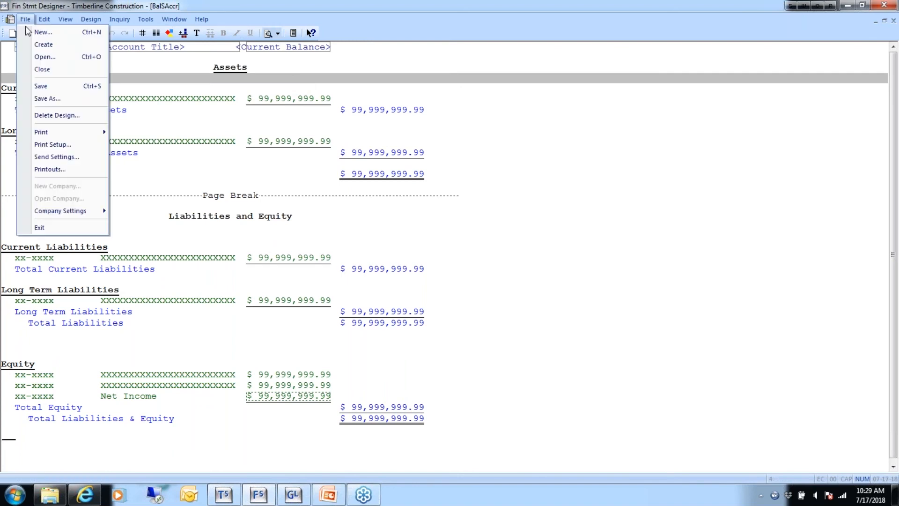
{"action": "left_click", "coordinate": [26, 70]}
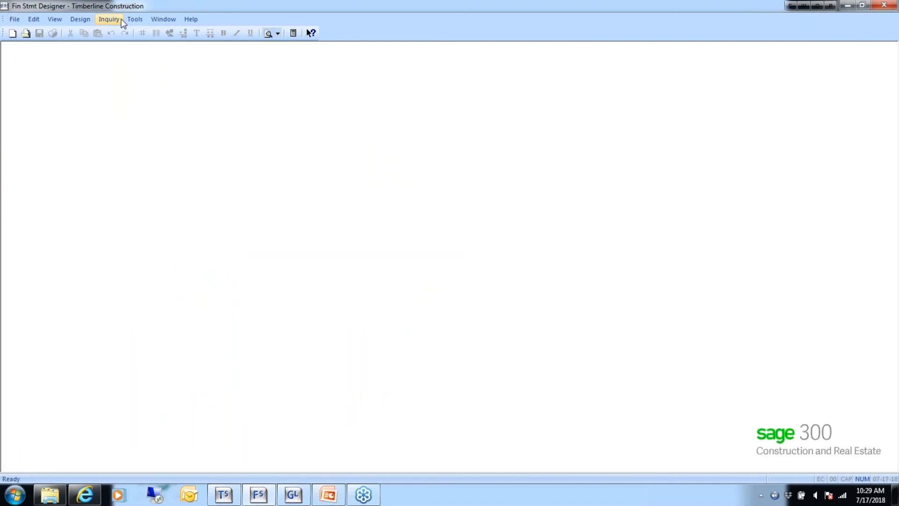
Create a statement group named Monthly Statement with the description MTD Amounts.
{"action": "left_click", "coordinate": [134, 19]}
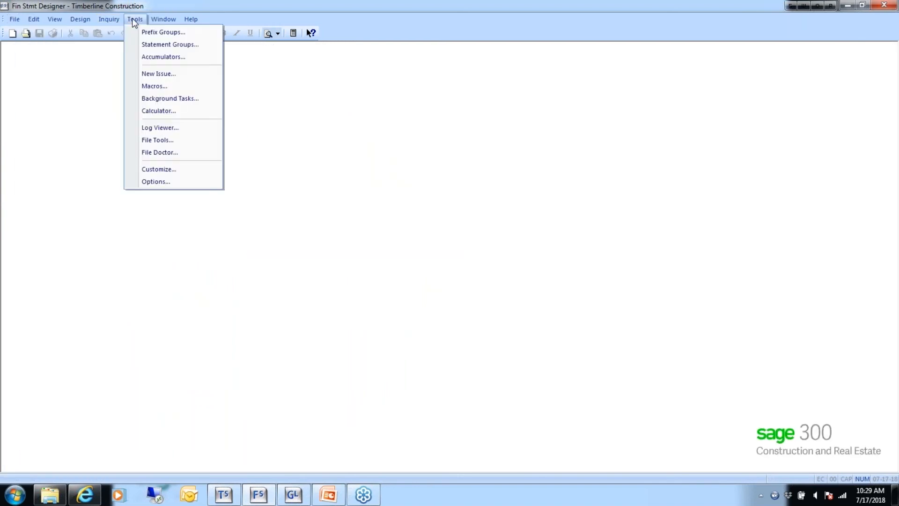
{"action": "left_click", "coordinate": [143, 46]}
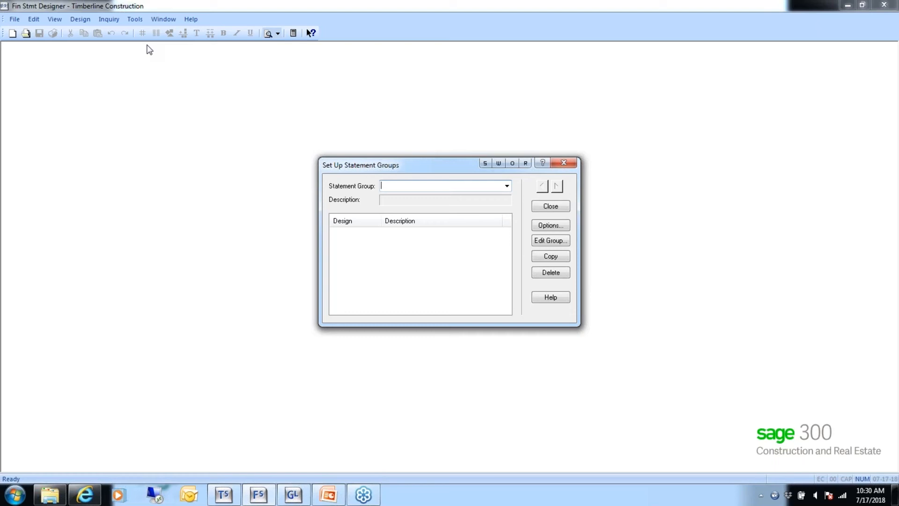
{"action": "type", "text": "Monthly Statement"}
{"action": "left_click", "coordinate": [550, 241]}
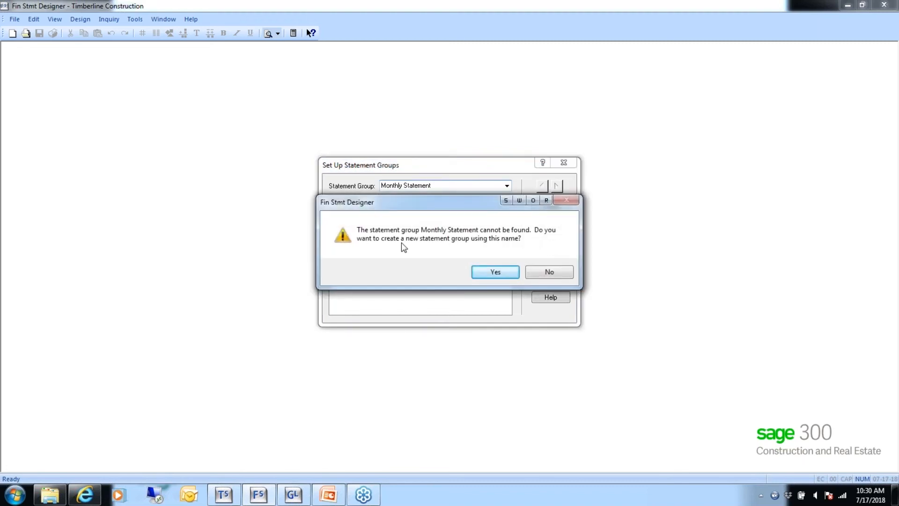
{"action": "left_click", "coordinate": [495, 272]}
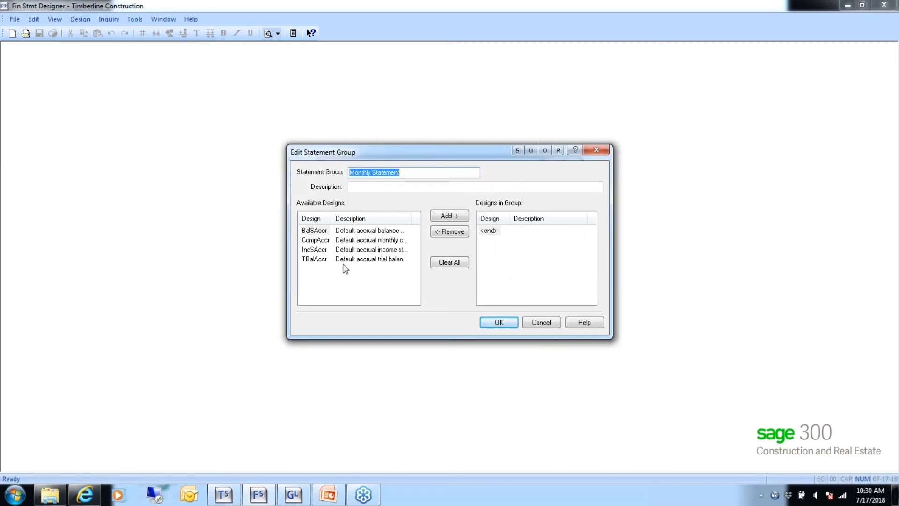
{"action": "left_click", "coordinate": [361, 188]}
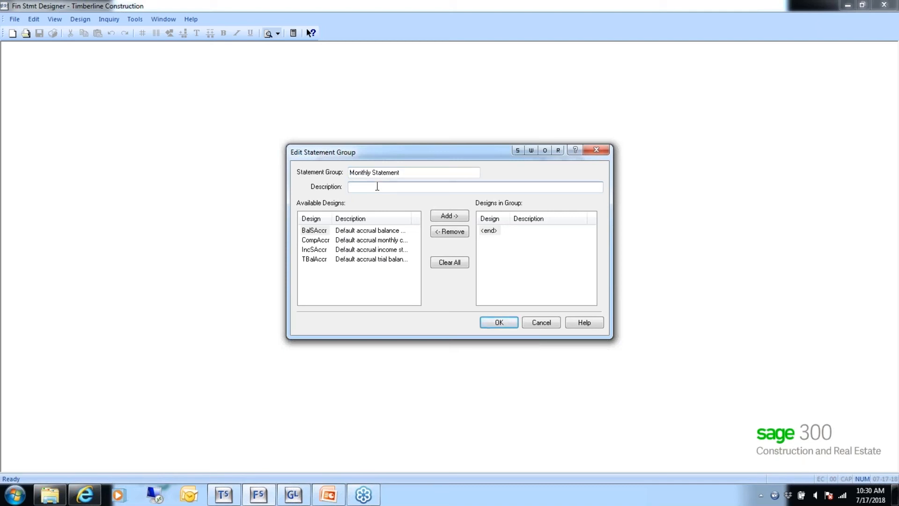
{"action": "type", "text": "MTD Amounts"}
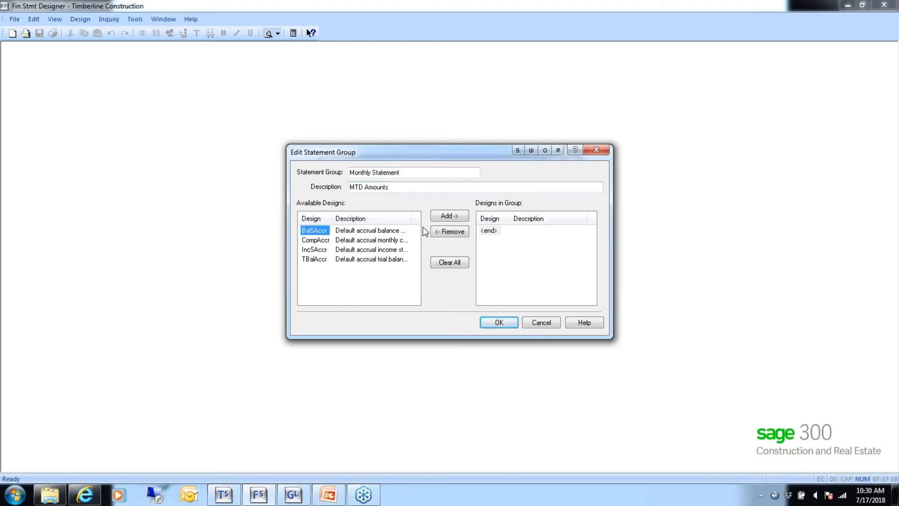
Add the BalSAccr and IncSAccr designs to the Monthly Statement group, in that order, and finish the group setup.
{"action": "left_click", "coordinate": [451, 215]}
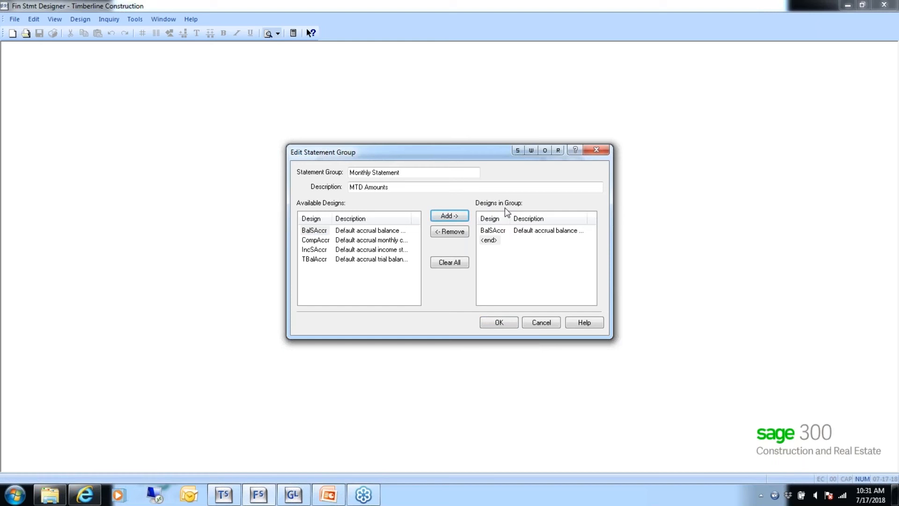
{"action": "left_click", "coordinate": [314, 249]}
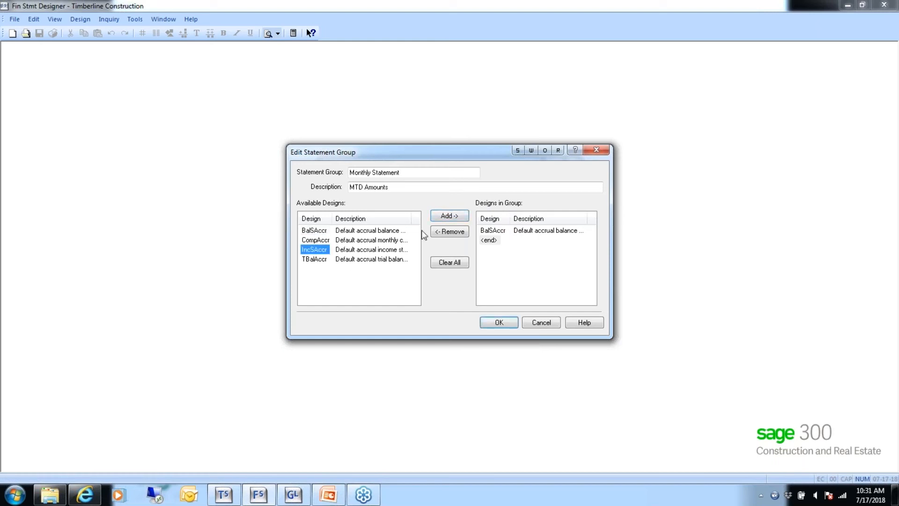
{"action": "left_click", "coordinate": [447, 220]}
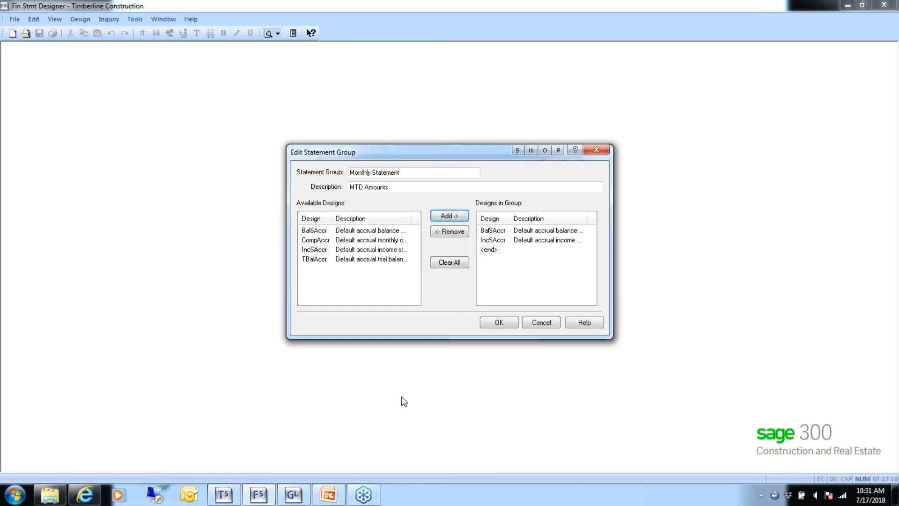
{"action": "left_click", "coordinate": [496, 323]}
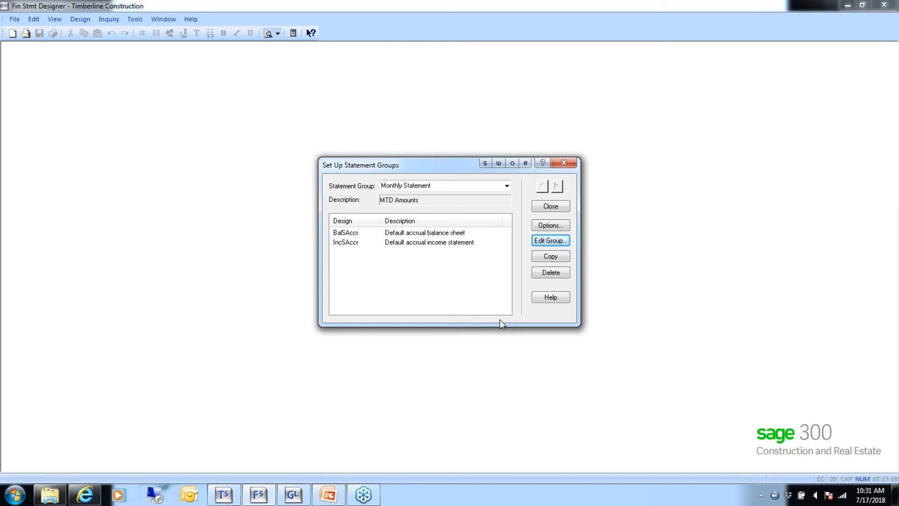
{"action": "left_click", "coordinate": [551, 206]}
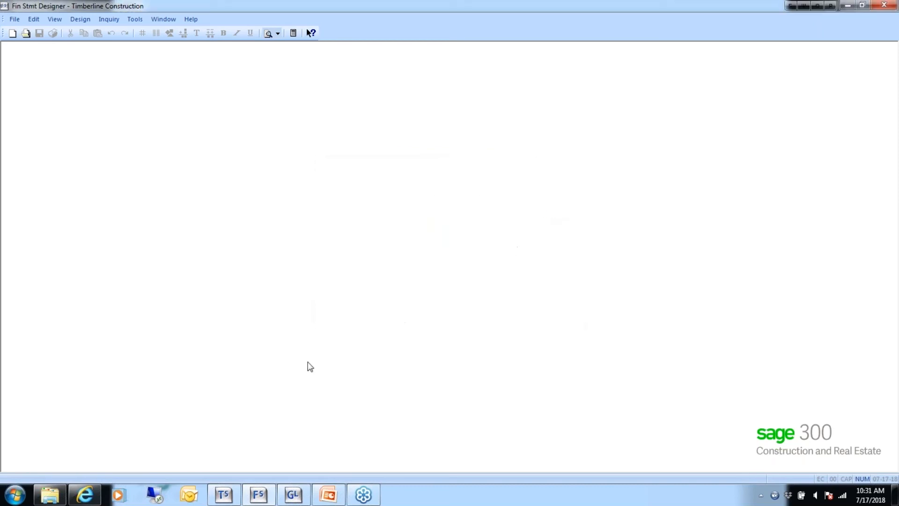
Switch to General Ledger, review the statement group, individual statement and rollback choices for printing financial statements, and leave without printing.
{"action": "left_click", "coordinate": [293, 494]}
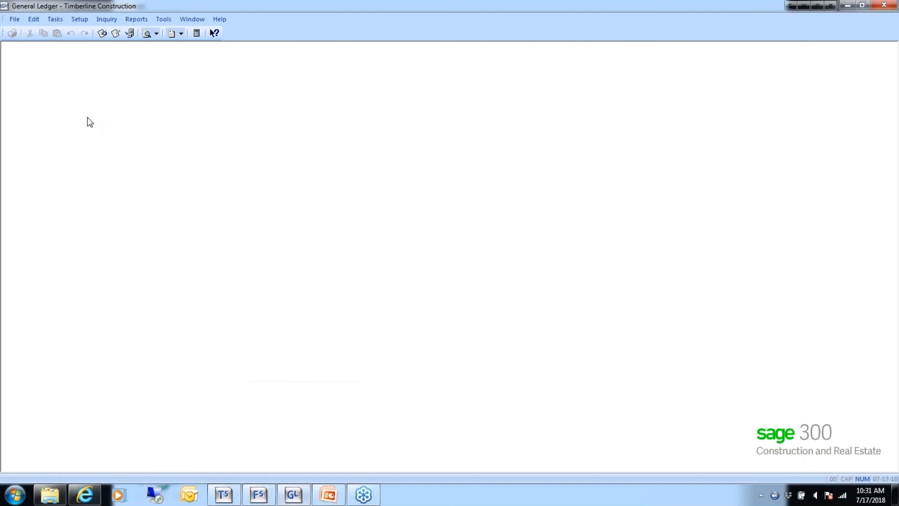
{"action": "left_click", "coordinate": [132, 19]}
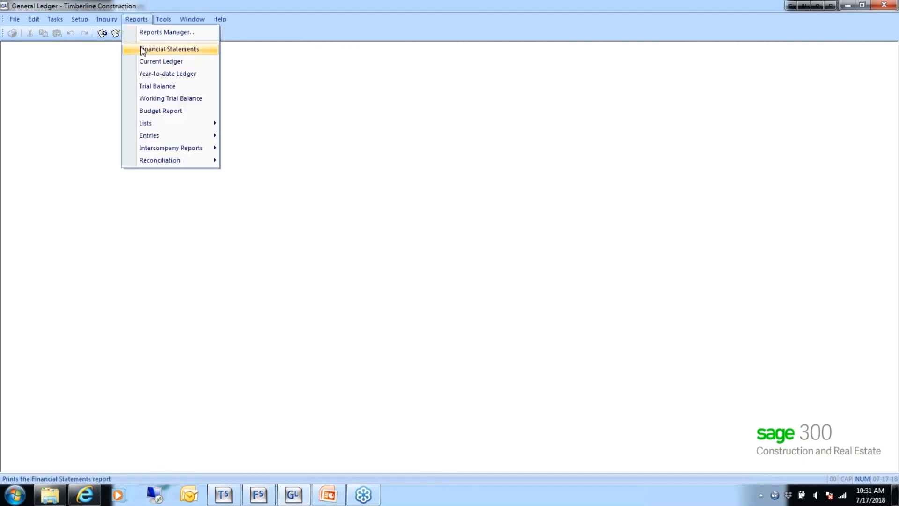
{"action": "left_click", "coordinate": [143, 51]}
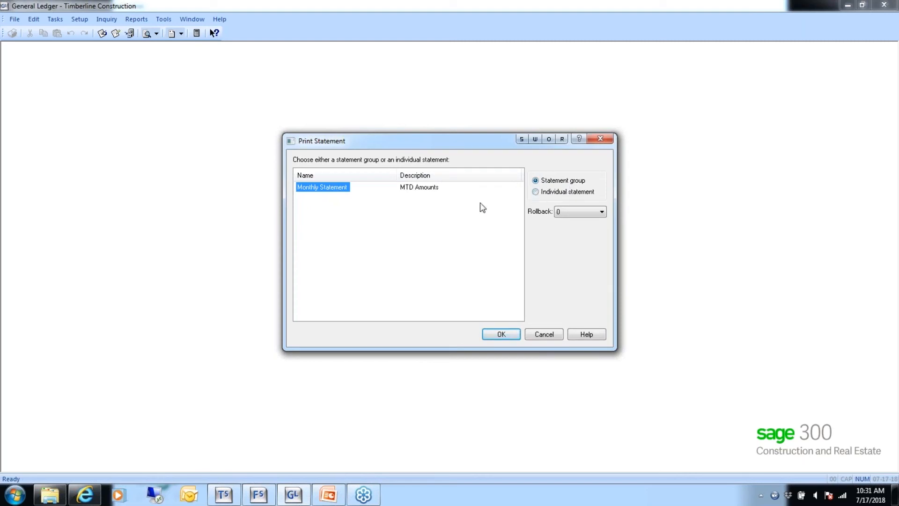
{"action": "left_click", "coordinate": [535, 191]}
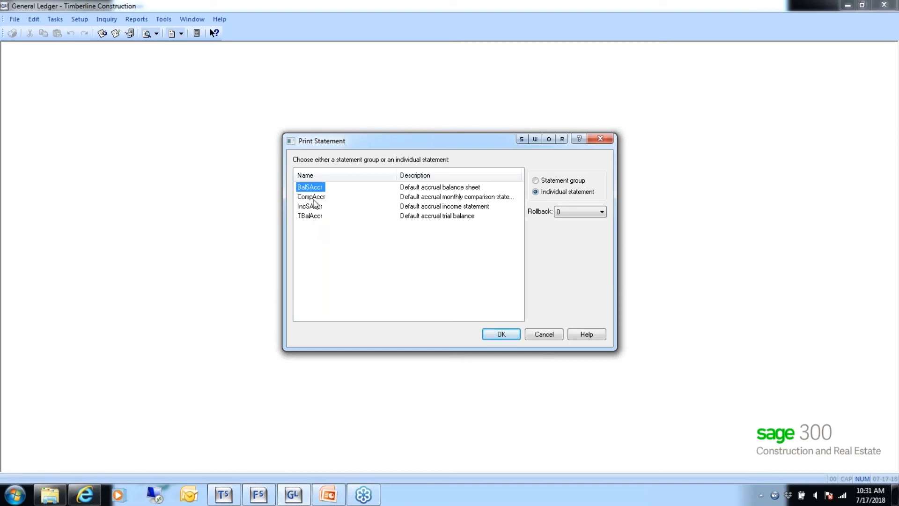
{"action": "left_click", "coordinate": [601, 212]}
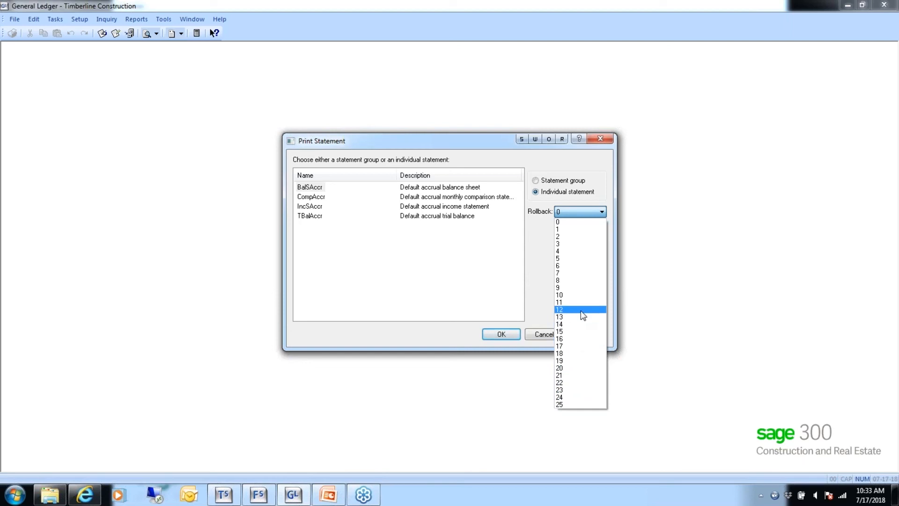
{"action": "left_click", "coordinate": [538, 280]}
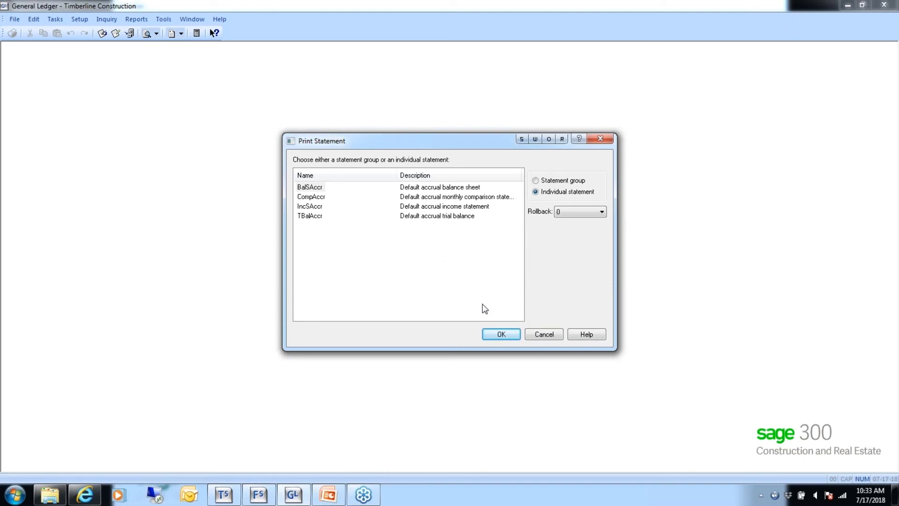
{"action": "left_click", "coordinate": [551, 337]}
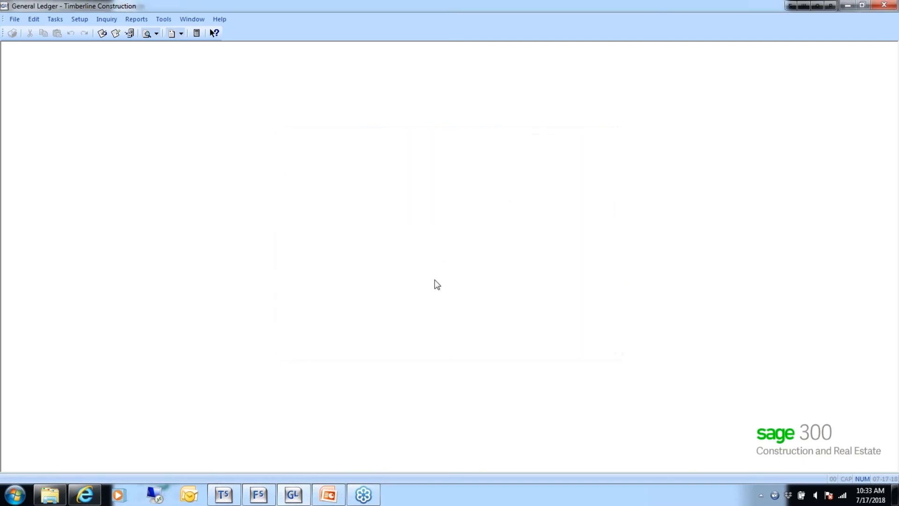
Switch back to Financial Statement Designer and examine the GL field choices for the first range of the Default Net Income - Accrual accumulator.
{"action": "left_click", "coordinate": [266, 500]}
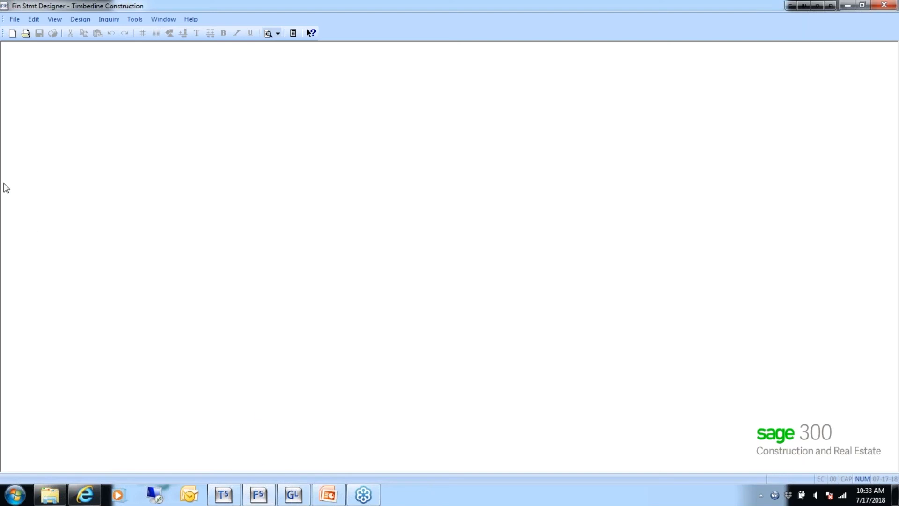
{"action": "left_click", "coordinate": [134, 20]}
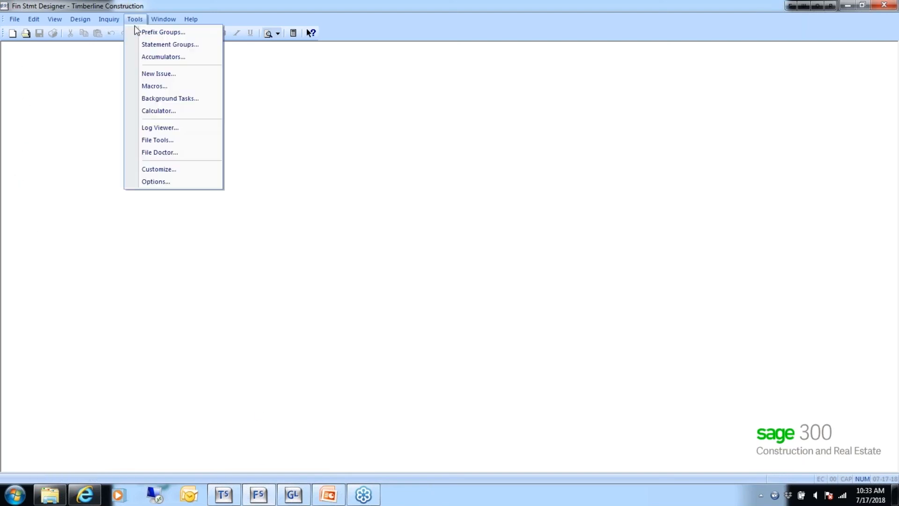
{"action": "left_click", "coordinate": [157, 57]}
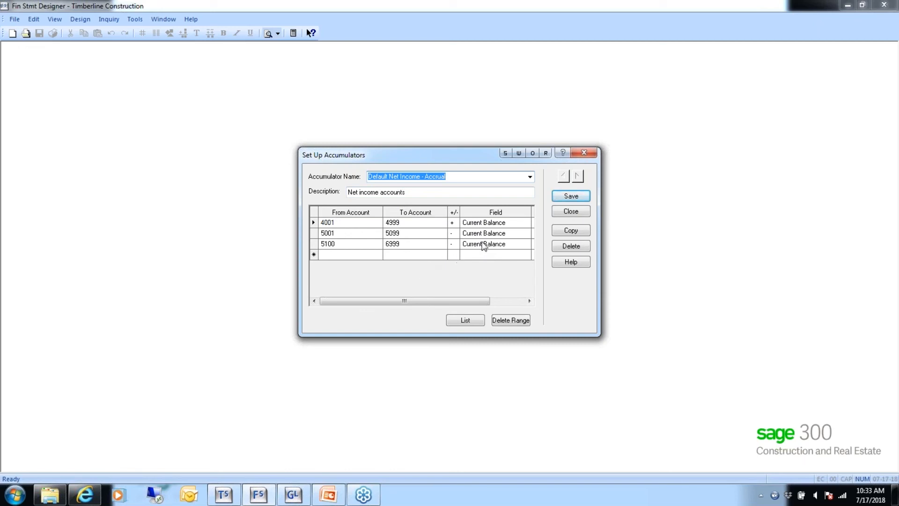
{"action": "left_click", "coordinate": [508, 224]}
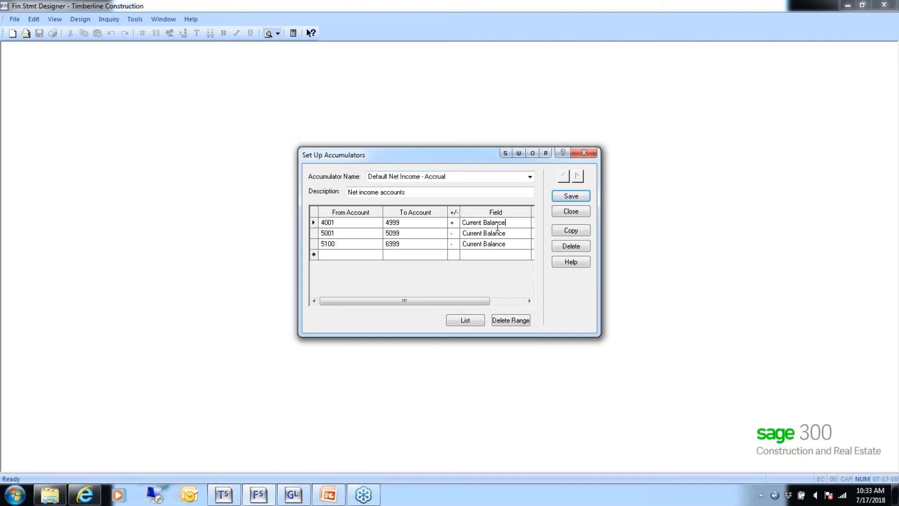
{"action": "left_click", "coordinate": [471, 322]}
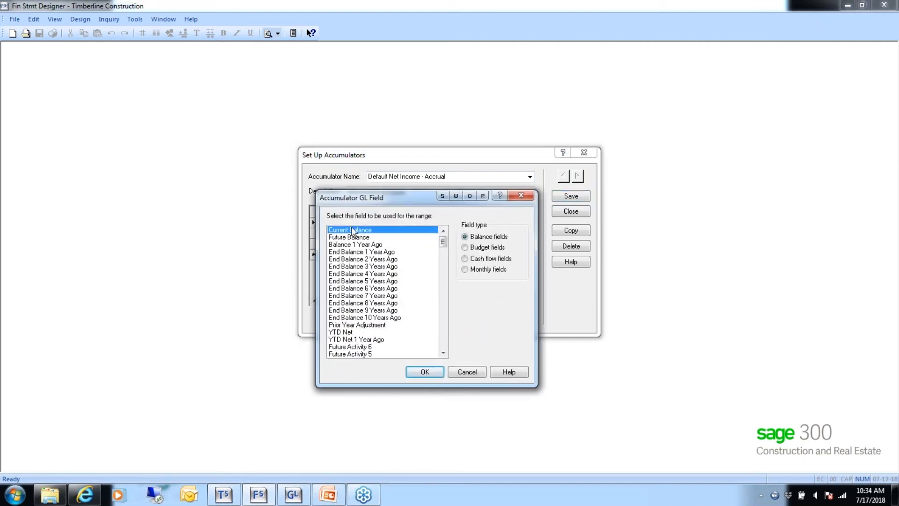
{"action": "left_click", "coordinate": [462, 372]}
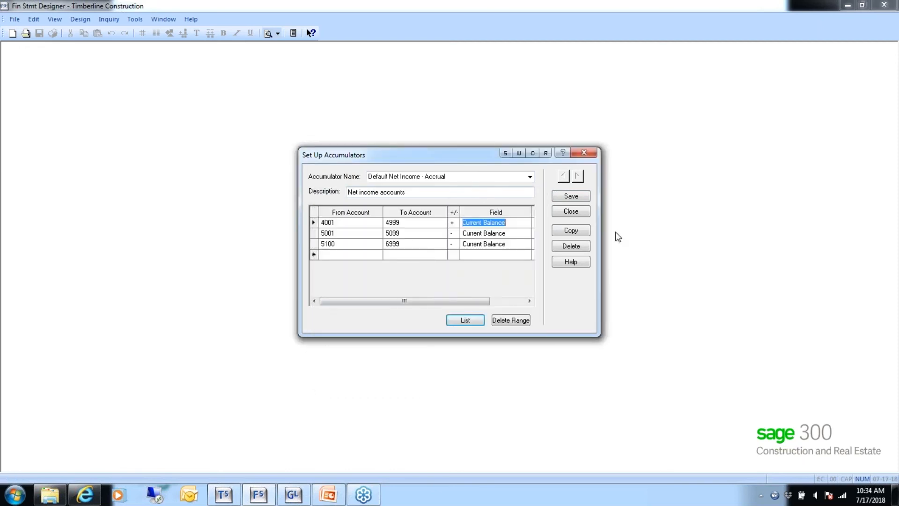
Copy the Default Net Income - Accrual accumulator to a new one named LYR Net Income.
{"action": "left_click", "coordinate": [571, 231]}
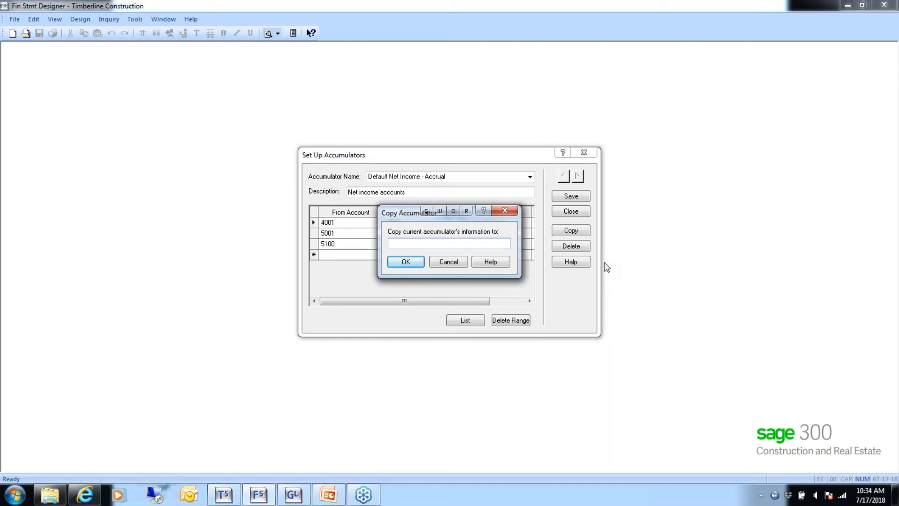
{"action": "type", "text": "LYR Net Income"}
{"action": "left_click", "coordinate": [414, 265]}
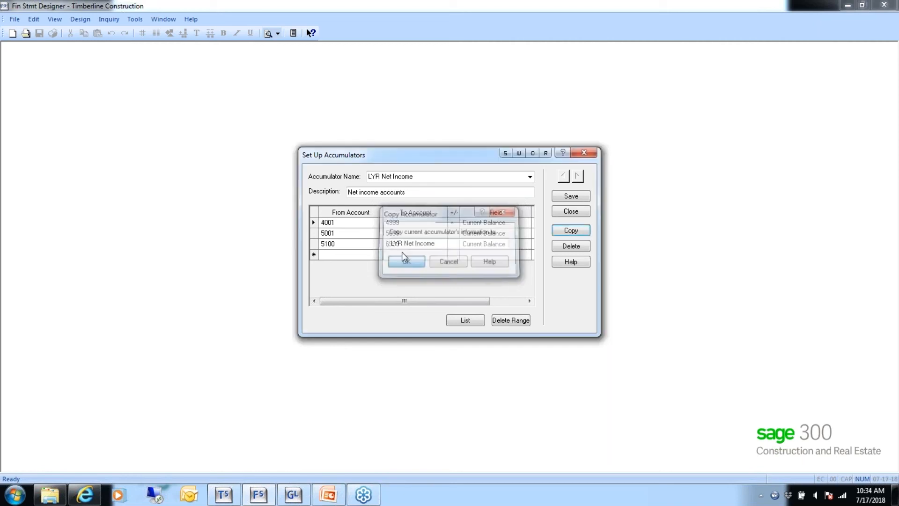
Append "- Last Year" to the LYR Net Income description and set the 4001–4999 range's field to Balance 1 Year Ago.
{"action": "left_click", "coordinate": [410, 192]}
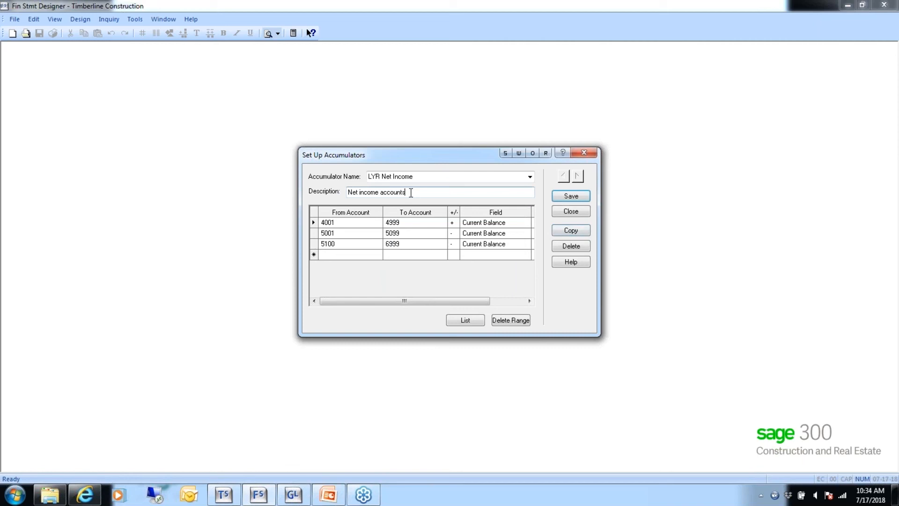
{"action": "type", "text": "- Last Year"}
{"action": "left_click", "coordinate": [477, 223]}
{"action": "left_click", "coordinate": [474, 322]}
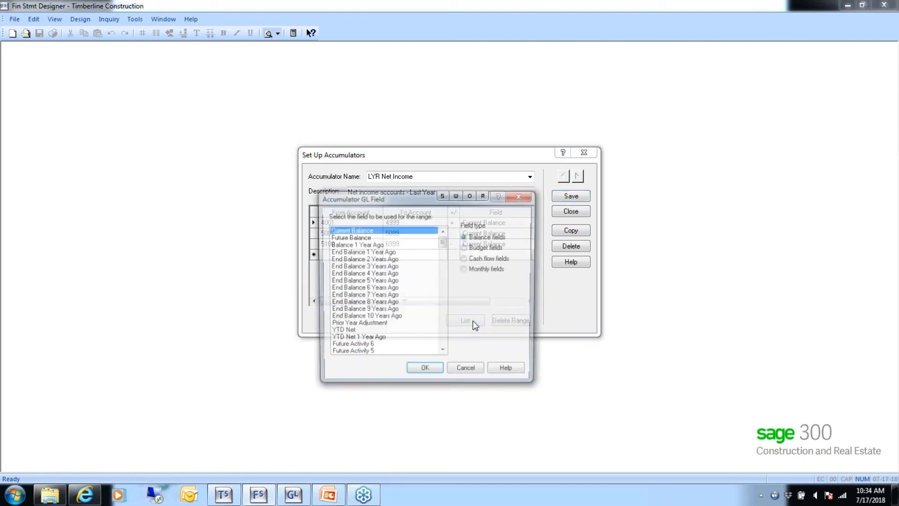
{"action": "double_click", "coordinate": [364, 244]}
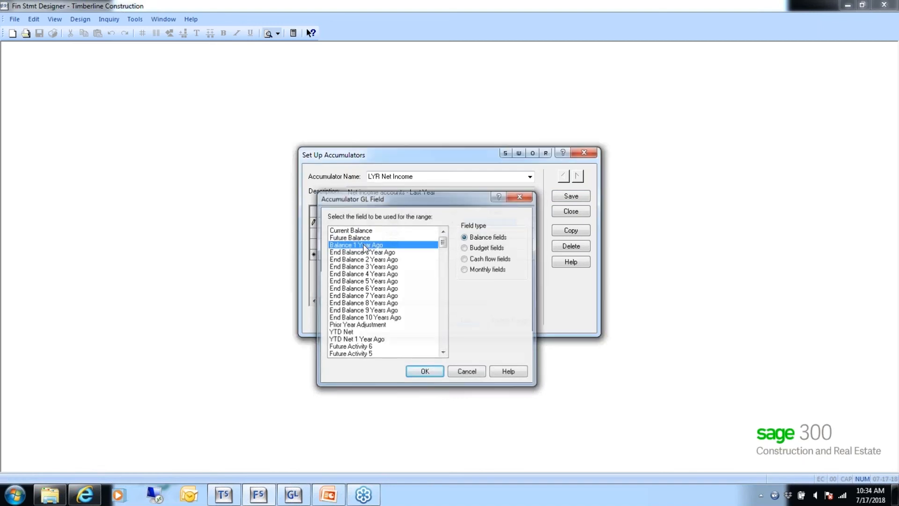
Set the field of the 5001–5099 and 5100–6999 ranges to Balance 1 Year Ago, and reload LYR Net Income from the accumulator names.
{"action": "left_click", "coordinate": [469, 236]}
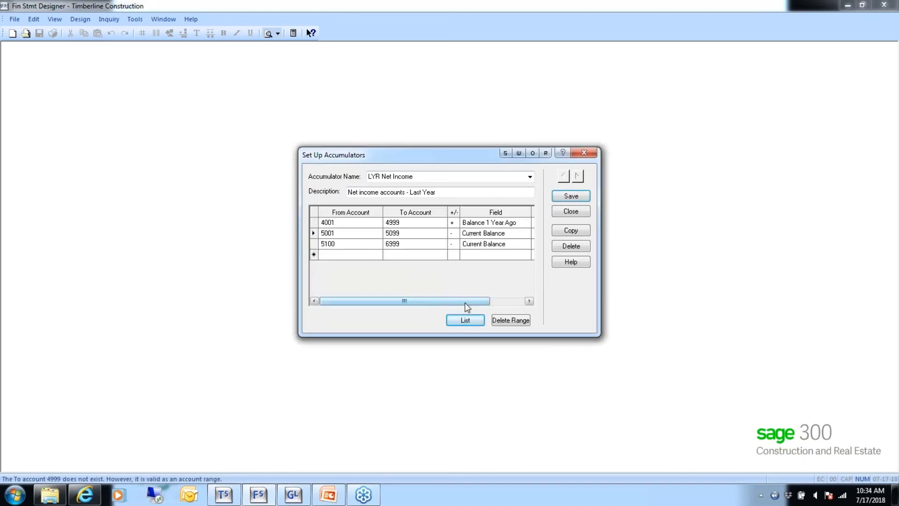
{"action": "left_click", "coordinate": [465, 321]}
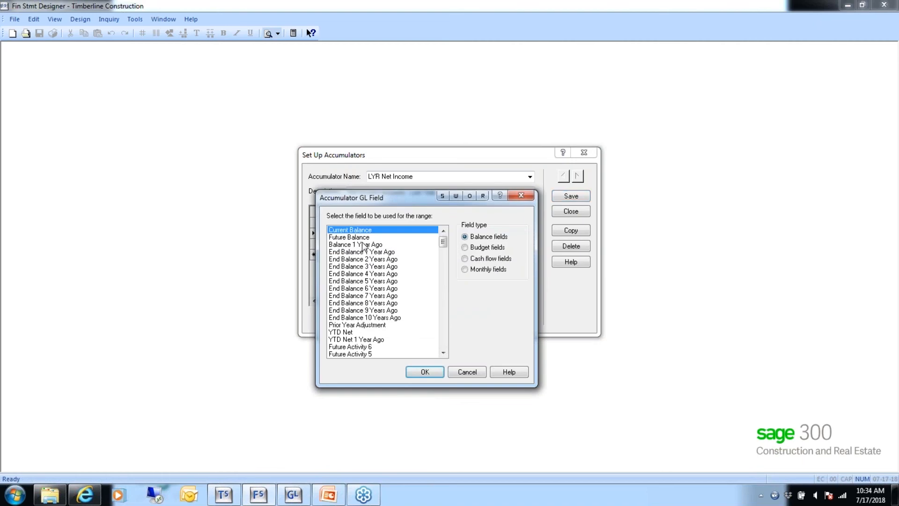
{"action": "left_click", "coordinate": [362, 243]}
{"action": "double_click", "coordinate": [361, 241]}
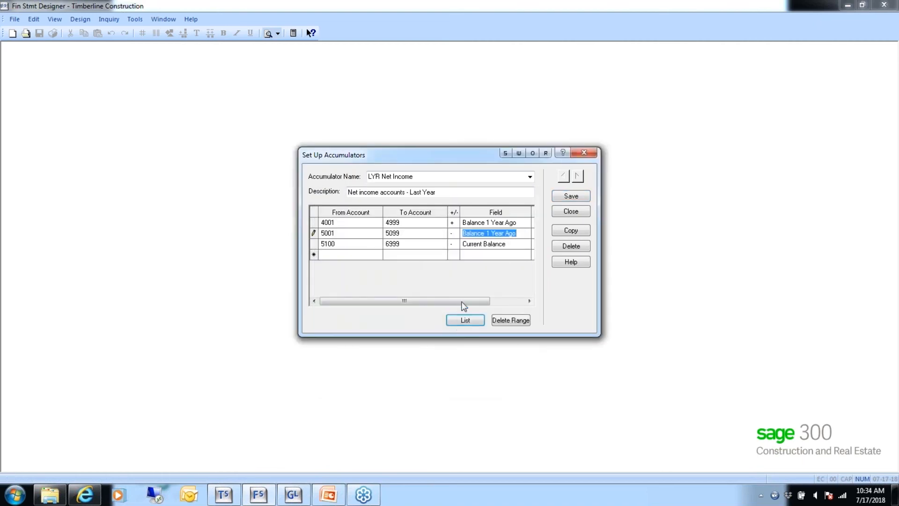
{"action": "left_click", "coordinate": [499, 243]}
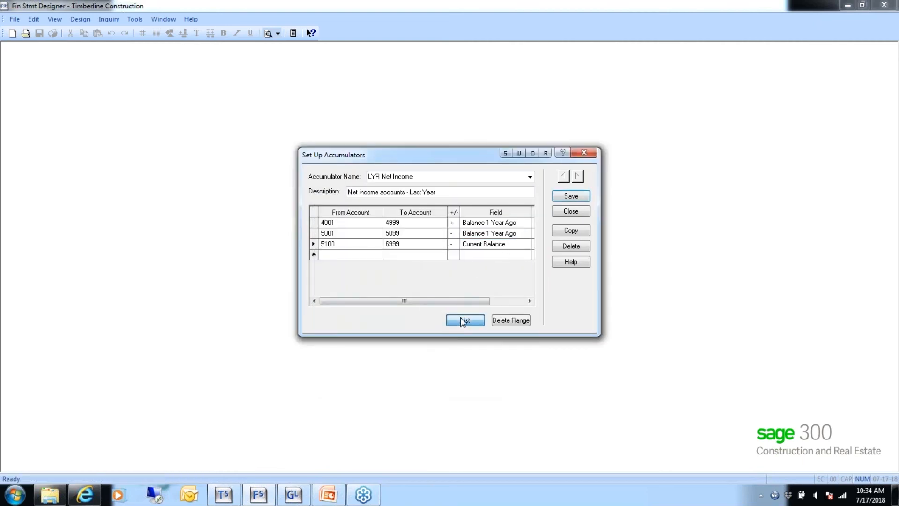
{"action": "left_click", "coordinate": [459, 317]}
{"action": "double_click", "coordinate": [351, 244]}
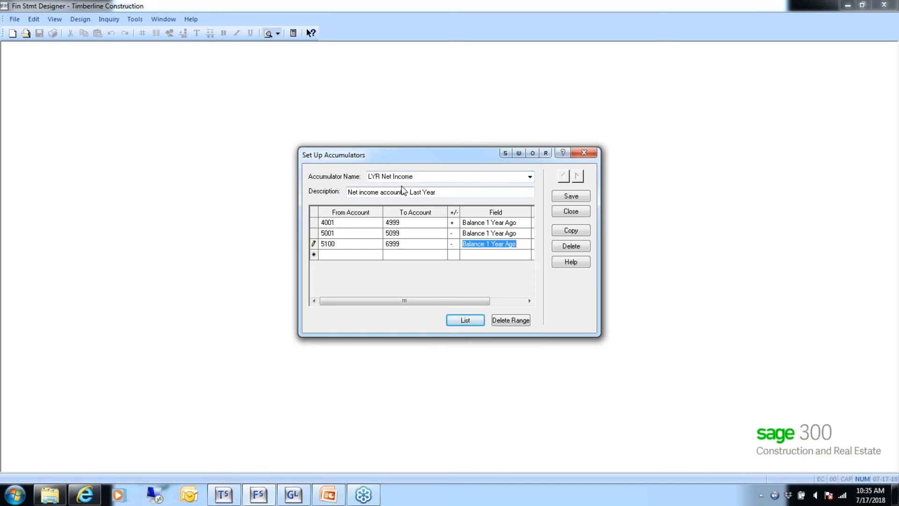
{"action": "left_click", "coordinate": [529, 177]}
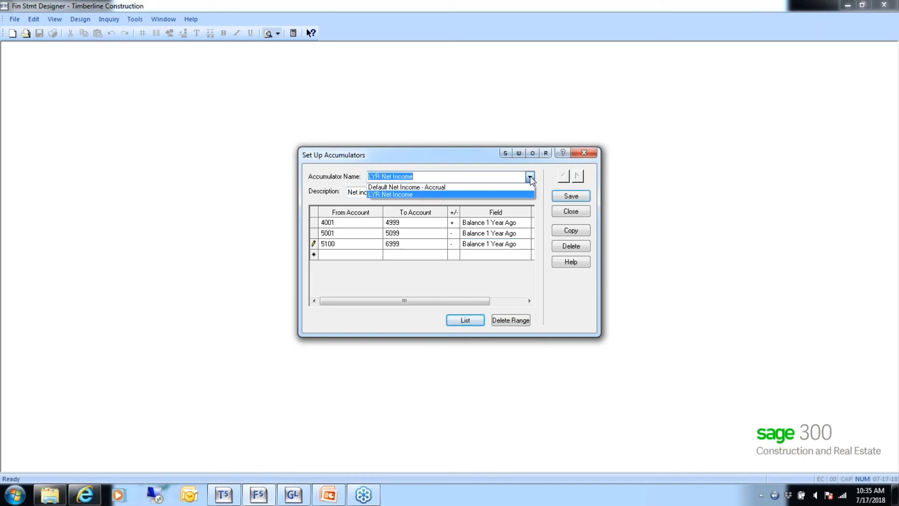
{"action": "left_click", "coordinate": [401, 194]}
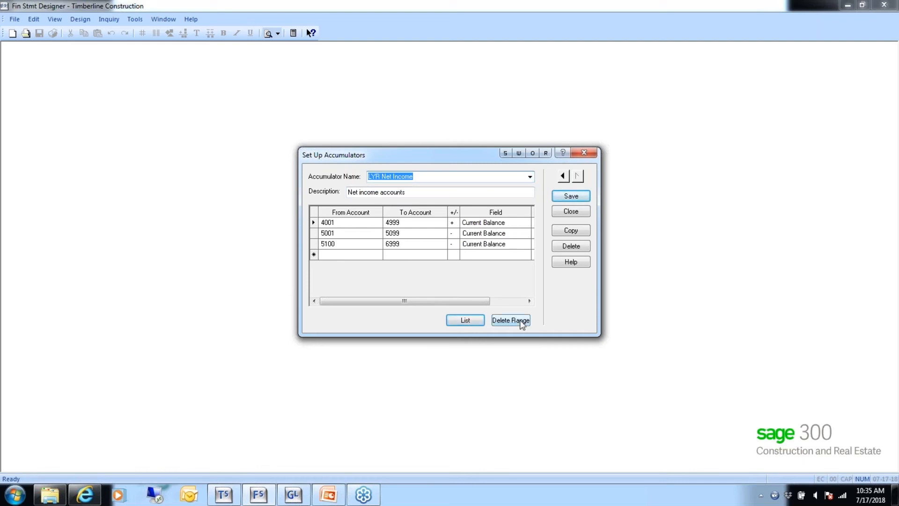
Reselect the LYR Net Income accumulator and set its 4001–4999 range's field to Balance 1 Year Ago.
{"action": "left_click", "coordinate": [529, 178]}
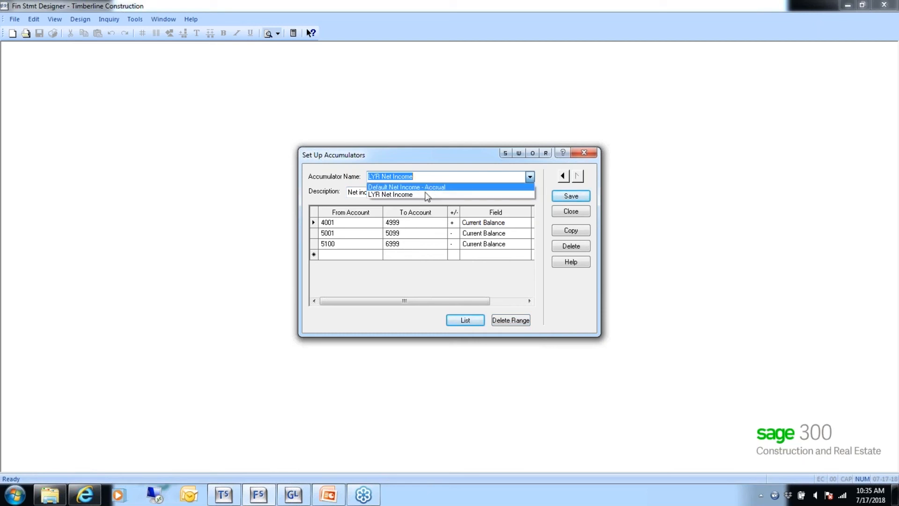
{"action": "left_click", "coordinate": [407, 194]}
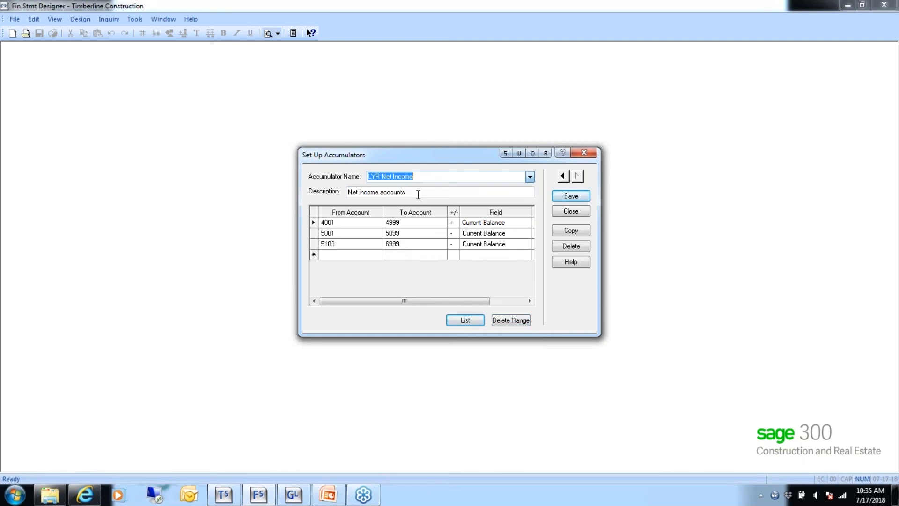
{"action": "left_click", "coordinate": [495, 222]}
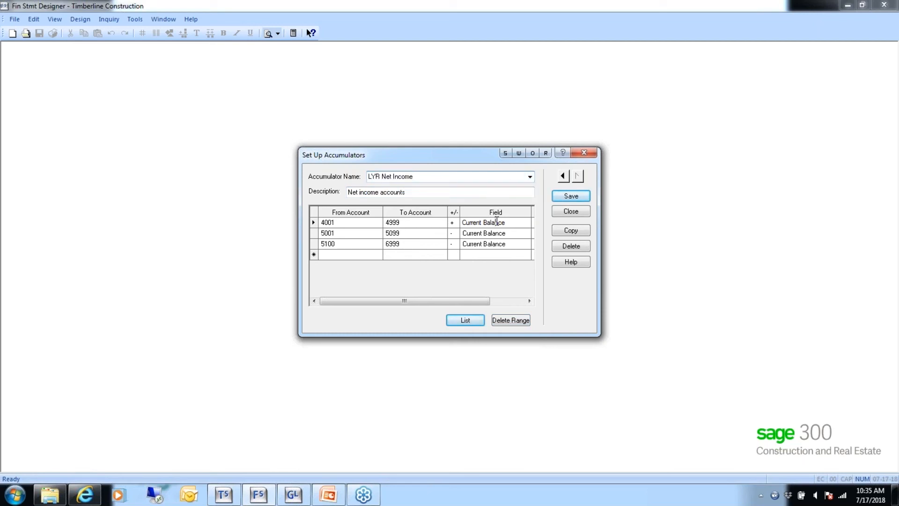
{"action": "left_click", "coordinate": [461, 317]}
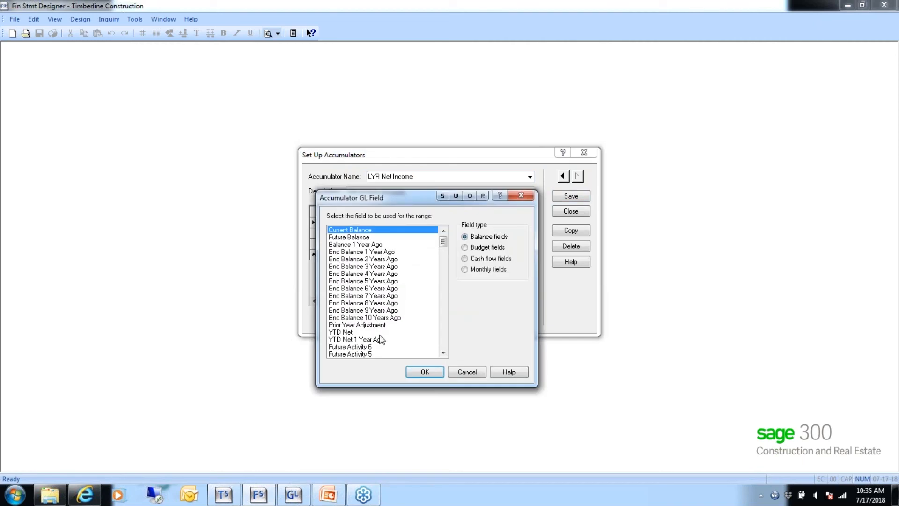
{"action": "double_click", "coordinate": [354, 245]}
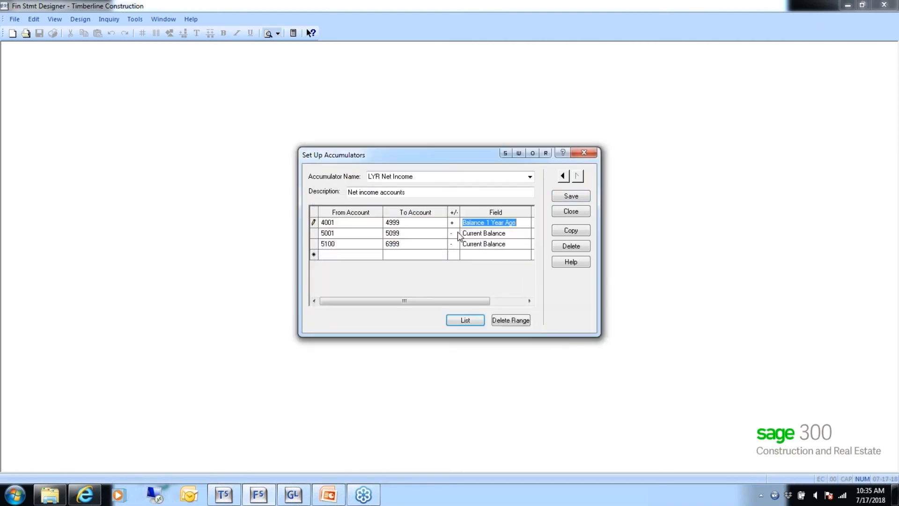
Set the field of LYR Net Income's 5001–5099 and 5100–6999 ranges to Balance 1 Year Ago.
{"action": "left_click", "coordinate": [464, 321]}
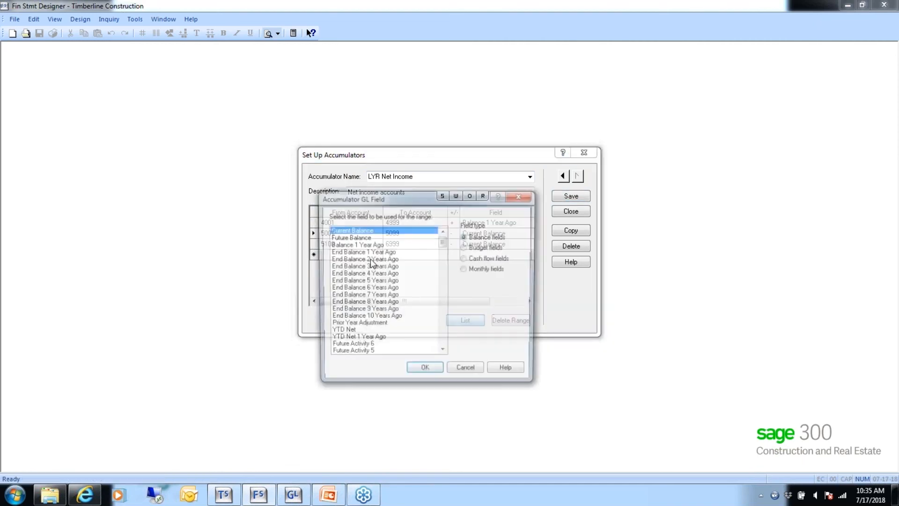
{"action": "double_click", "coordinate": [354, 244]}
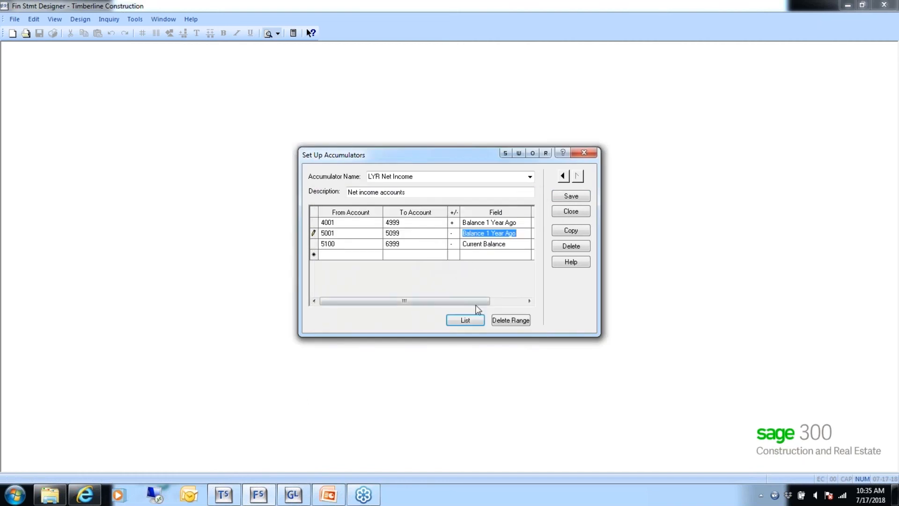
{"action": "left_click", "coordinate": [475, 244]}
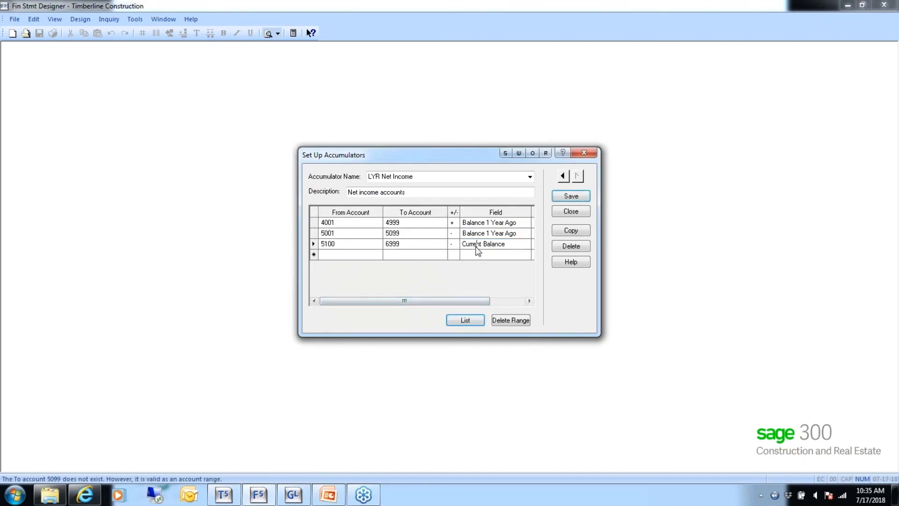
{"action": "left_click", "coordinate": [454, 321]}
{"action": "left_click", "coordinate": [349, 244]}
{"action": "double_click", "coordinate": [348, 249]}
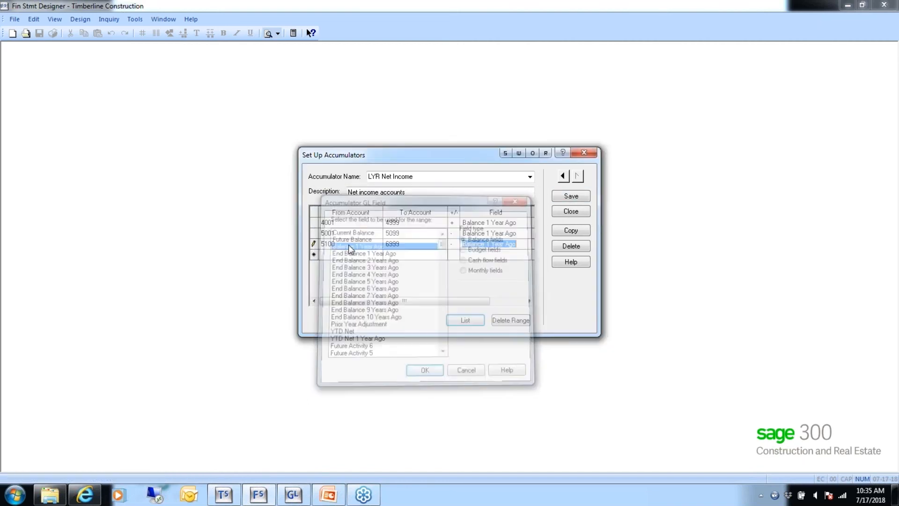
{"action": "left_click", "coordinate": [574, 213]}
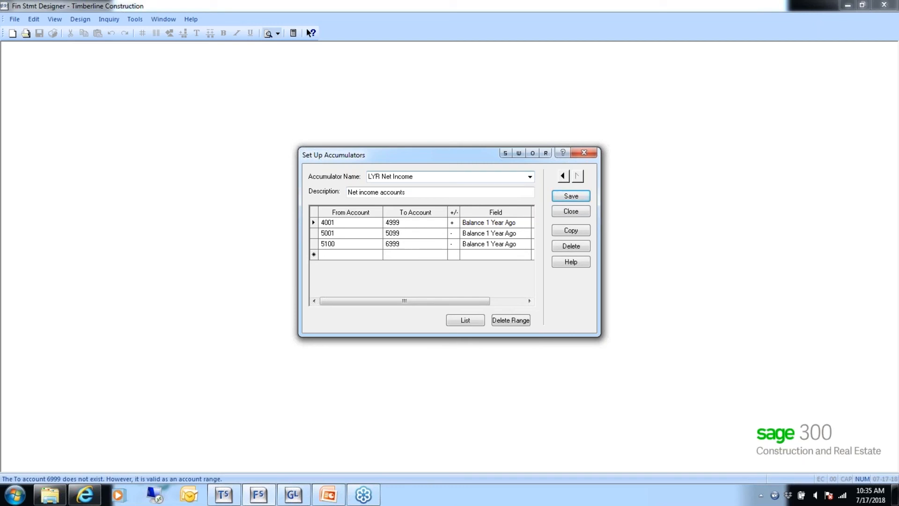
Close the accumulator setup and open the IncSAccr.FSD statement design.
{"action": "left_click", "coordinate": [567, 213]}
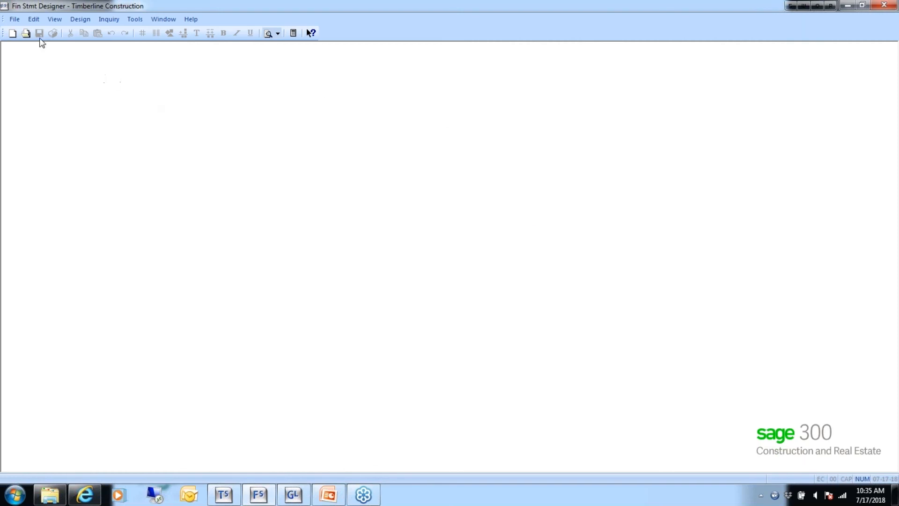
{"action": "left_click", "coordinate": [18, 20]}
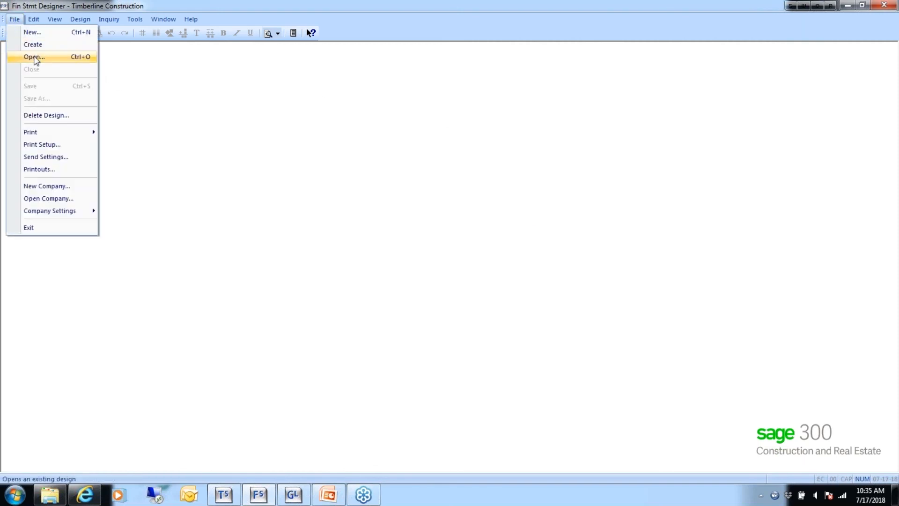
{"action": "left_click", "coordinate": [31, 57]}
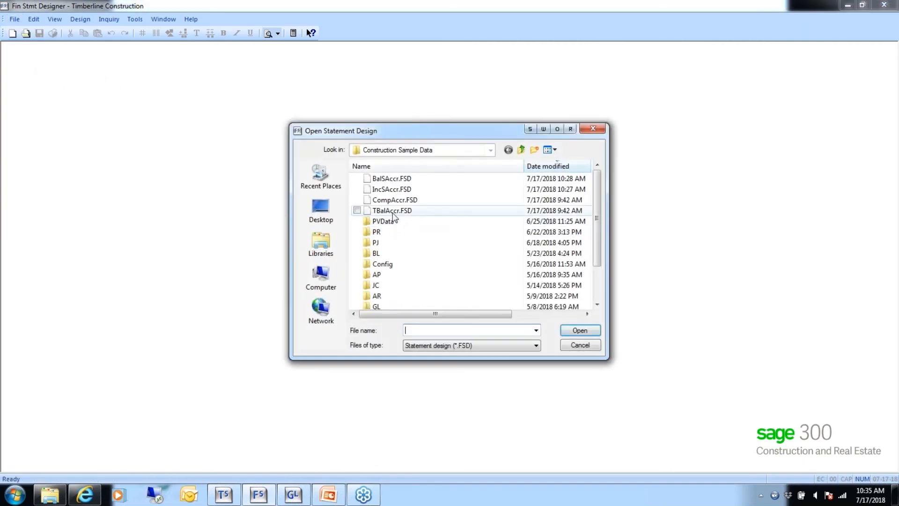
{"action": "double_click", "coordinate": [391, 189]}
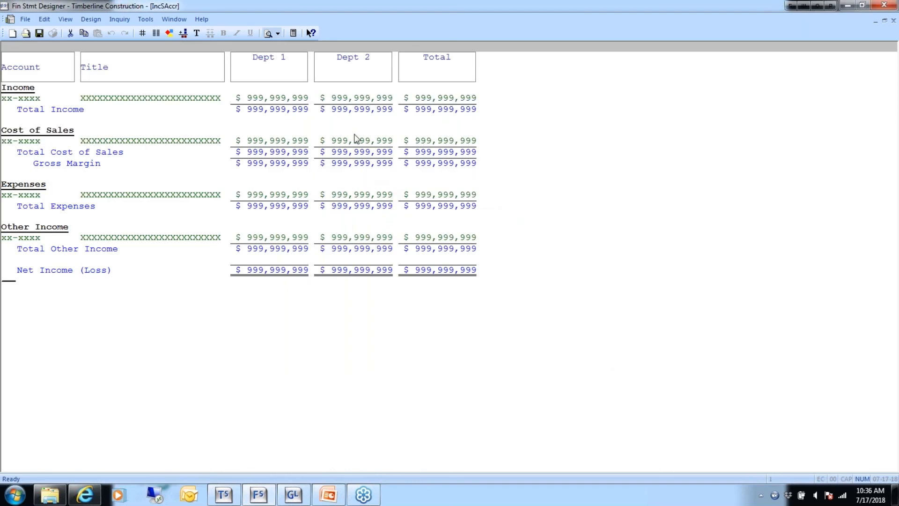
Review the column options of the Account column in the income statement design and close them without changes.
{"action": "left_click", "coordinate": [96, 20]}
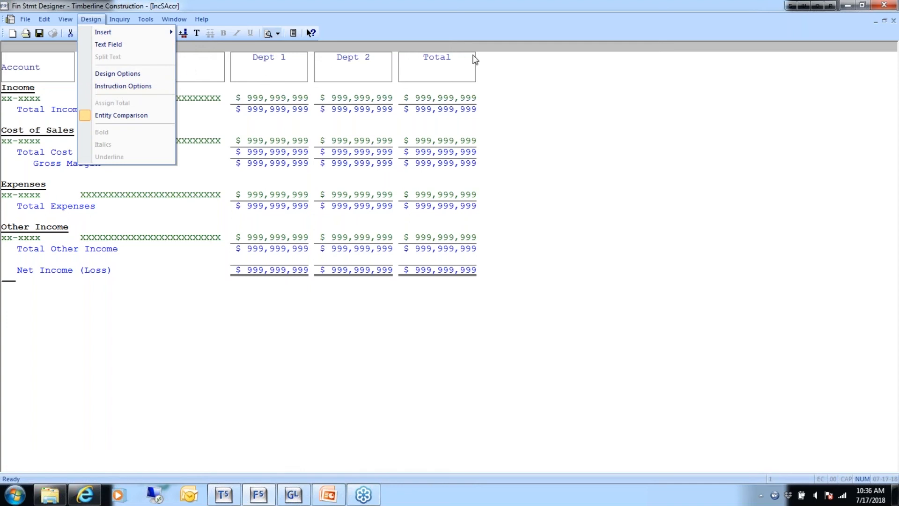
{"action": "left_click", "coordinate": [539, 79]}
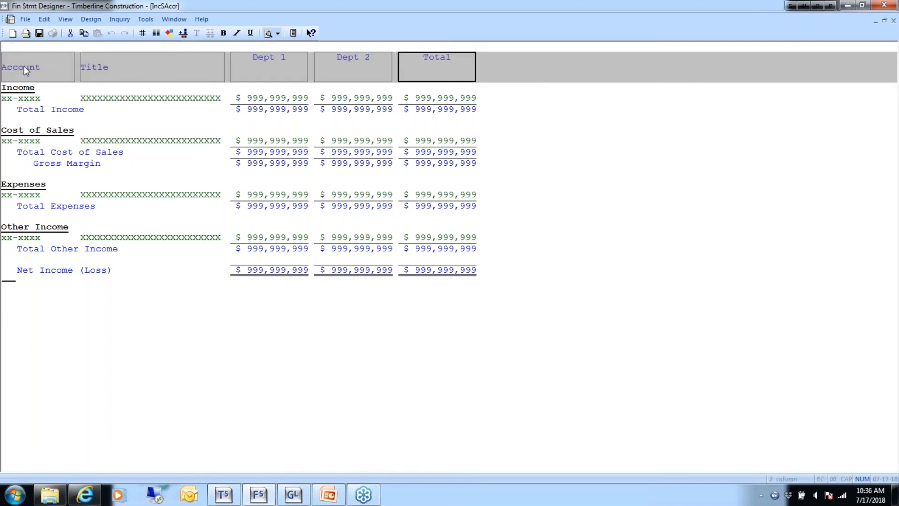
{"action": "double_click", "coordinate": [53, 62]}
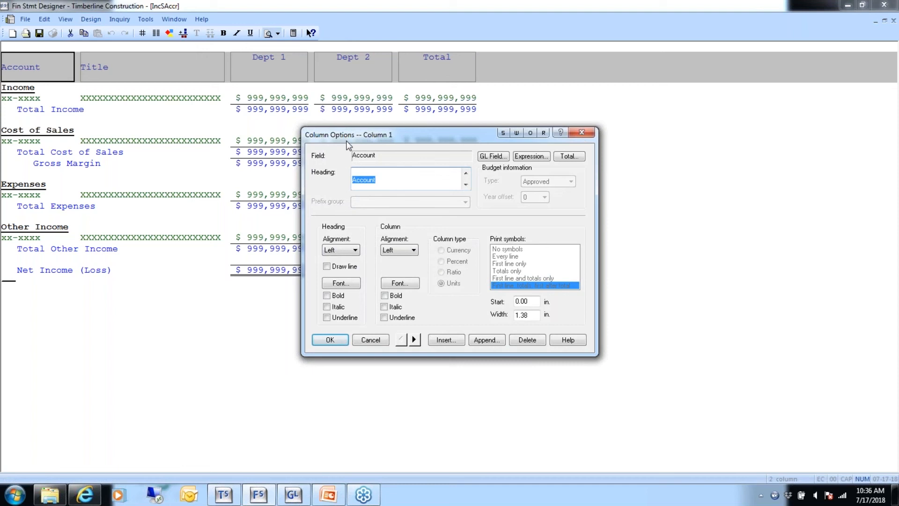
{"action": "left_click", "coordinate": [370, 343]}
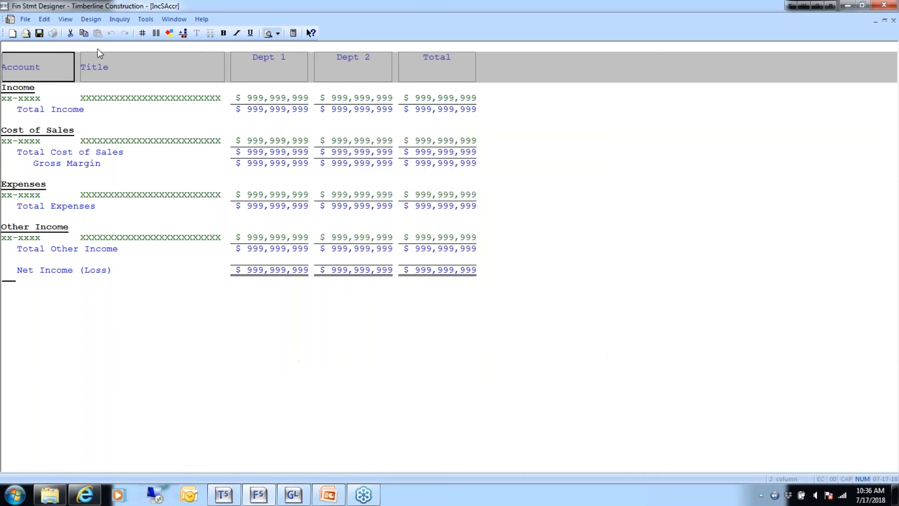
{"action": "left_click", "coordinate": [92, 19]}
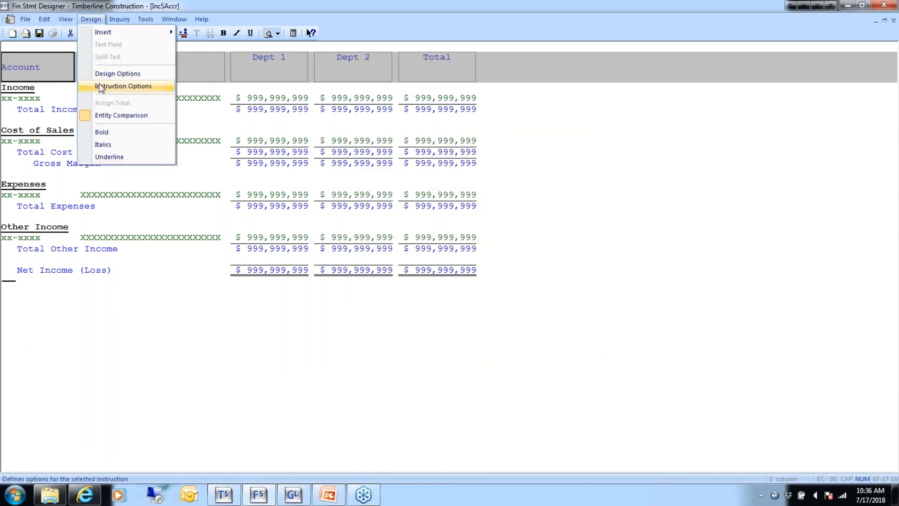
{"action": "left_click", "coordinate": [100, 87]}
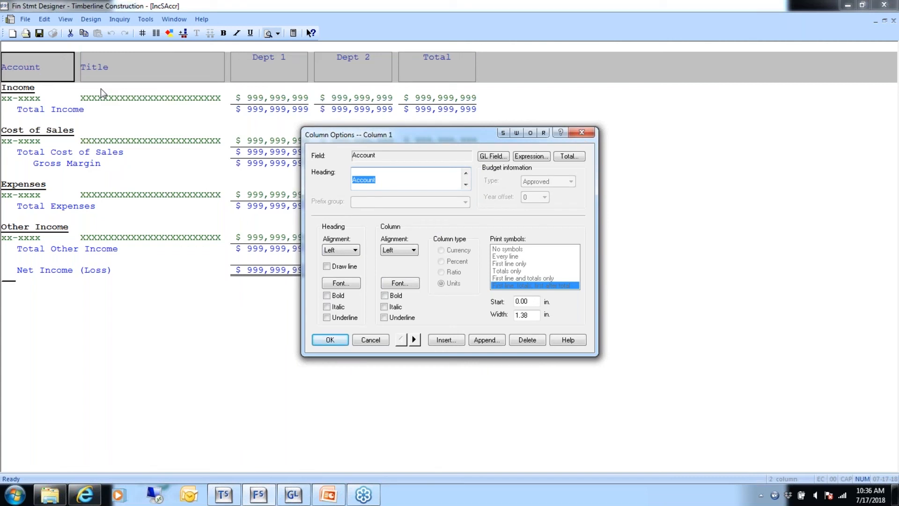
{"action": "left_click", "coordinate": [370, 340]}
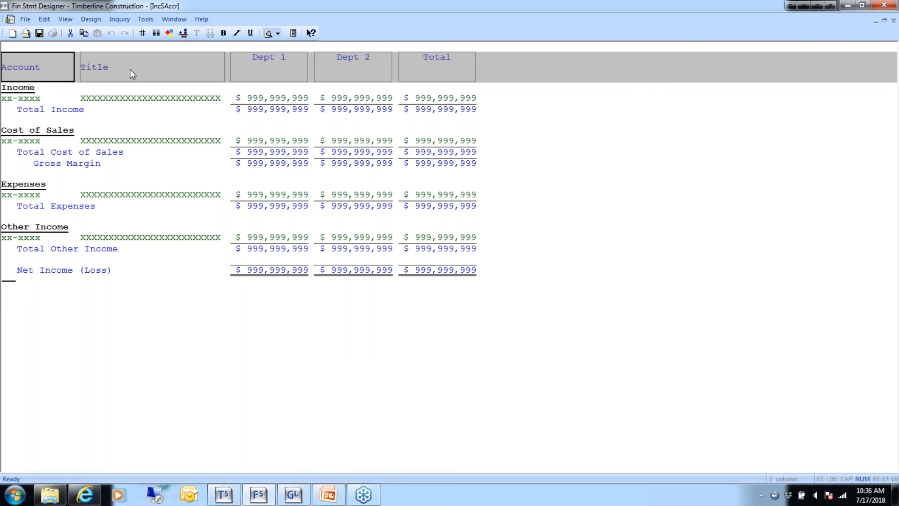
Open the income statement's design options, and switch to General Ledger to list the individual financial statements for printing.
{"action": "left_click", "coordinate": [91, 19]}
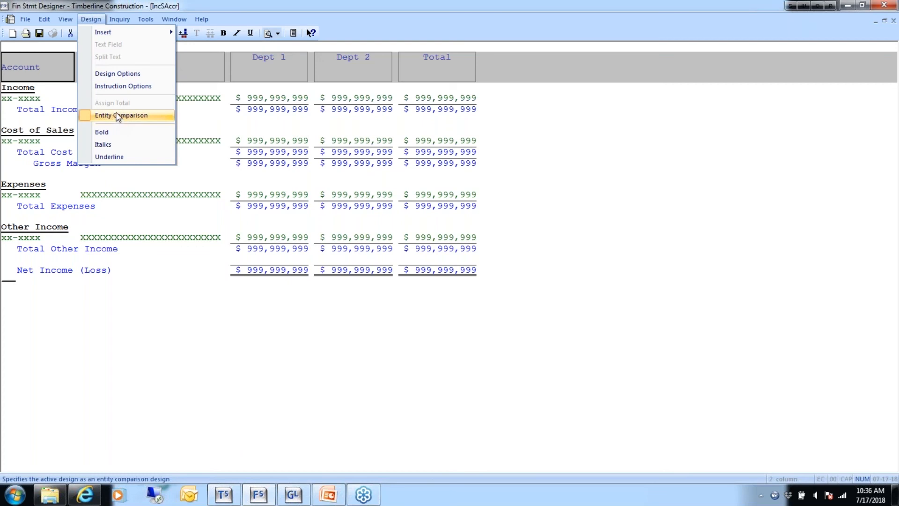
{"action": "left_click", "coordinate": [122, 75]}
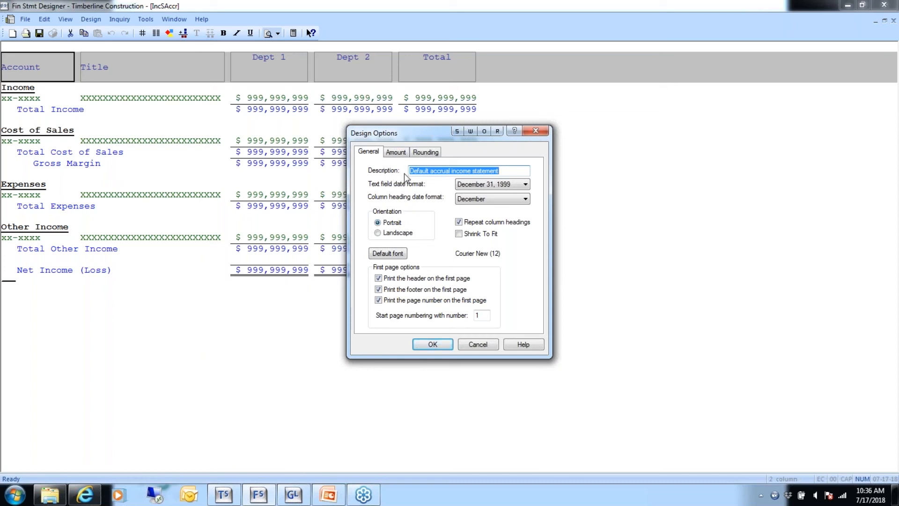
{"action": "left_click", "coordinate": [299, 500]}
{"action": "left_click", "coordinate": [136, 20]}
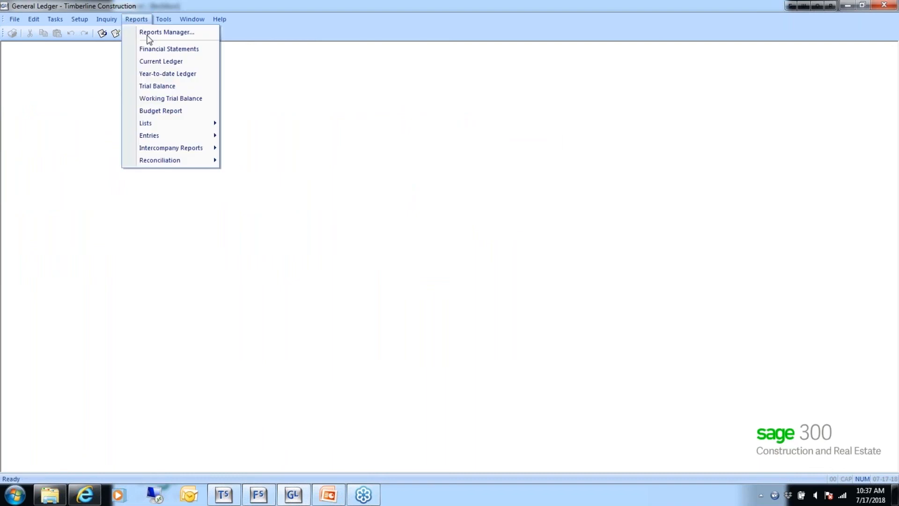
{"action": "left_click", "coordinate": [161, 50]}
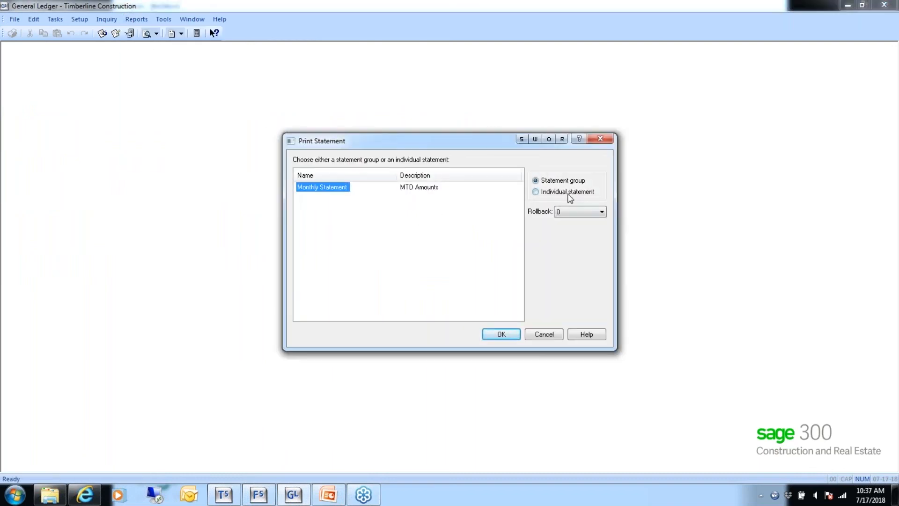
{"action": "left_click", "coordinate": [569, 197]}
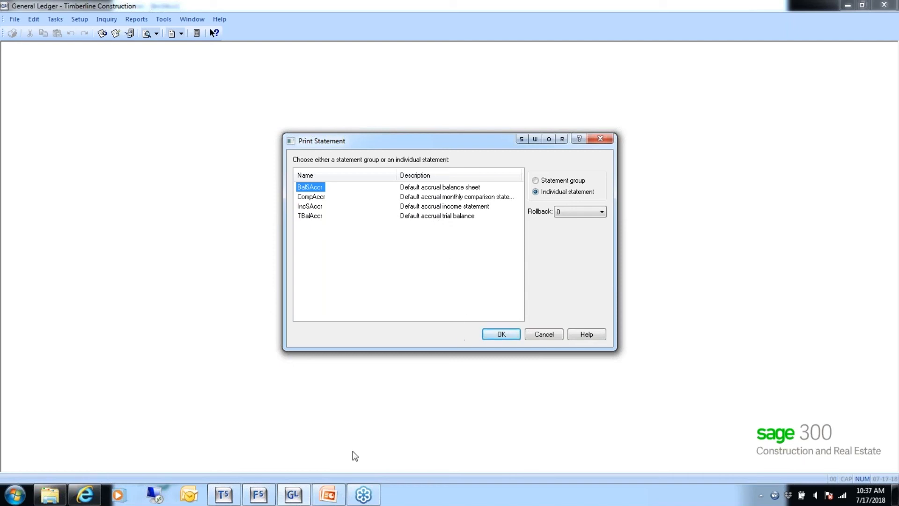
Switch back to Financial Statement Designer, try landscape but keep portrait orientation, and enable Shrink To Fit for the design.
{"action": "left_click", "coordinate": [258, 499]}
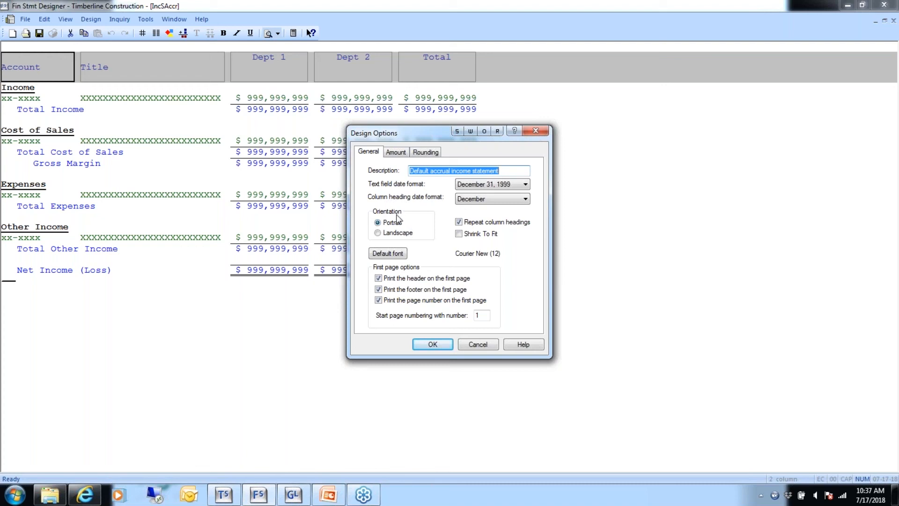
{"action": "left_click", "coordinate": [396, 233]}
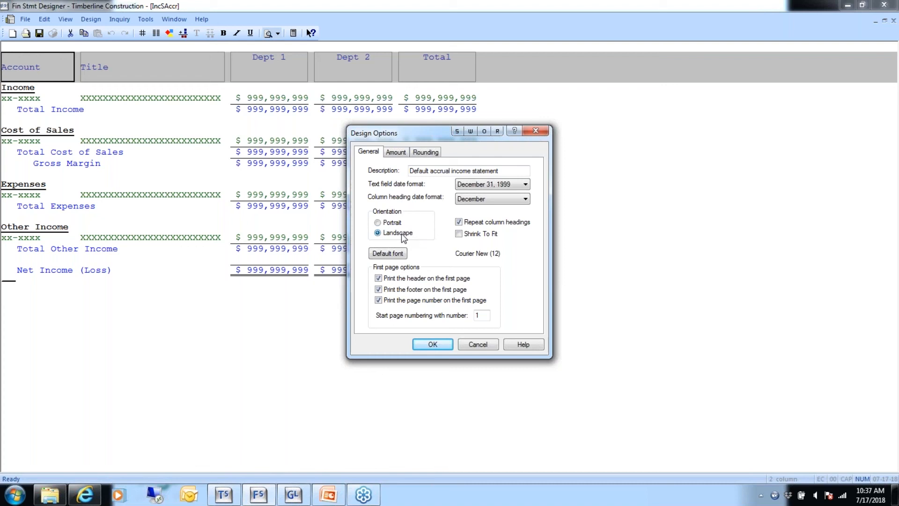
{"action": "left_click", "coordinate": [397, 222]}
{"action": "left_click", "coordinate": [458, 234]}
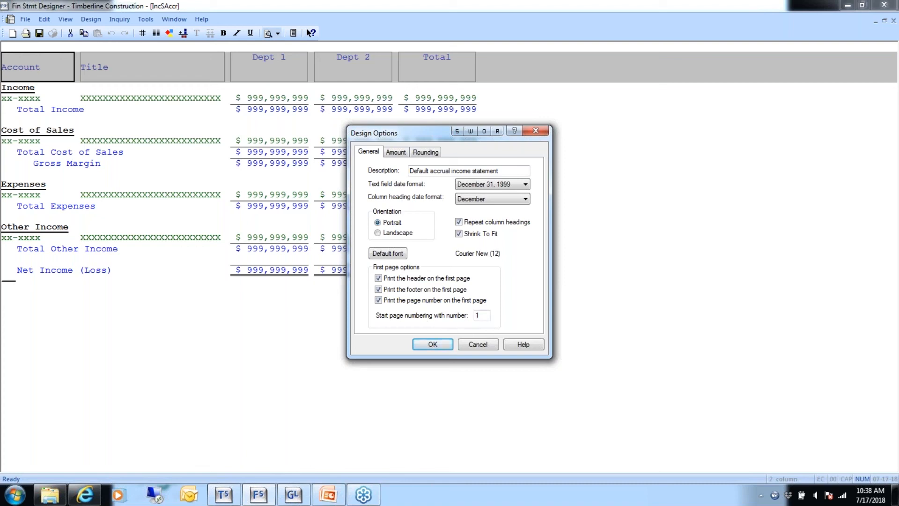
Set the design's currency symbol position to Fixed and print zero values as 0.
{"action": "left_click", "coordinate": [397, 154]}
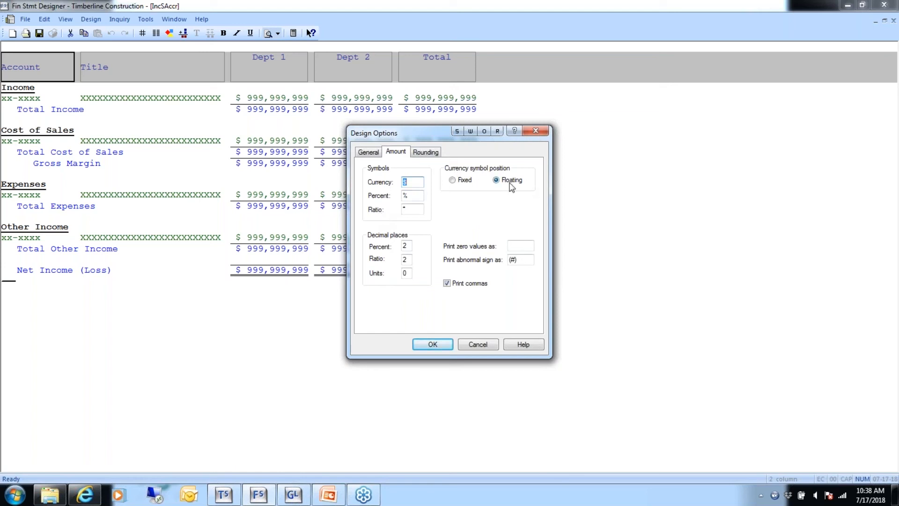
{"action": "left_click", "coordinate": [456, 181]}
{"action": "type", "text": "0"}
Set the rounding level to No rounding, recheck the amount and general settings, and apply the design options.
{"action": "left_click", "coordinate": [424, 154]}
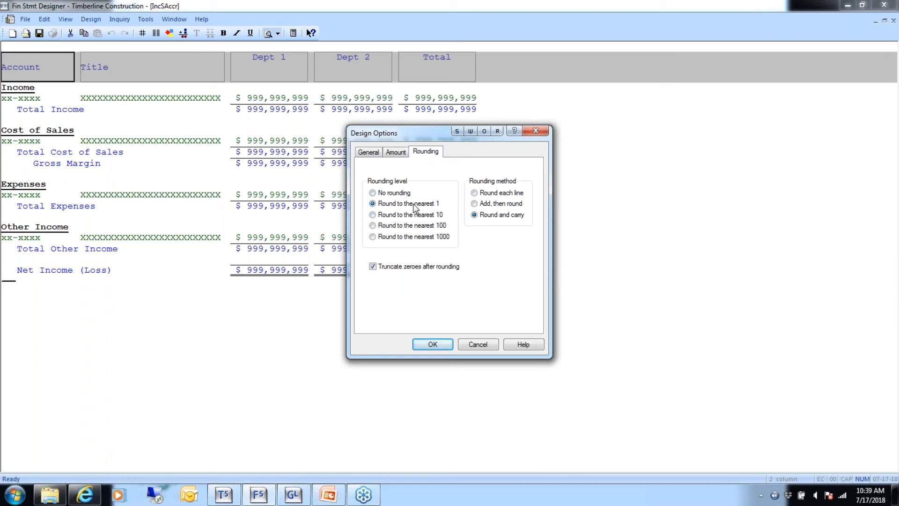
{"action": "left_click", "coordinate": [376, 193]}
{"action": "left_click", "coordinate": [375, 196]}
{"action": "left_click", "coordinate": [394, 153]}
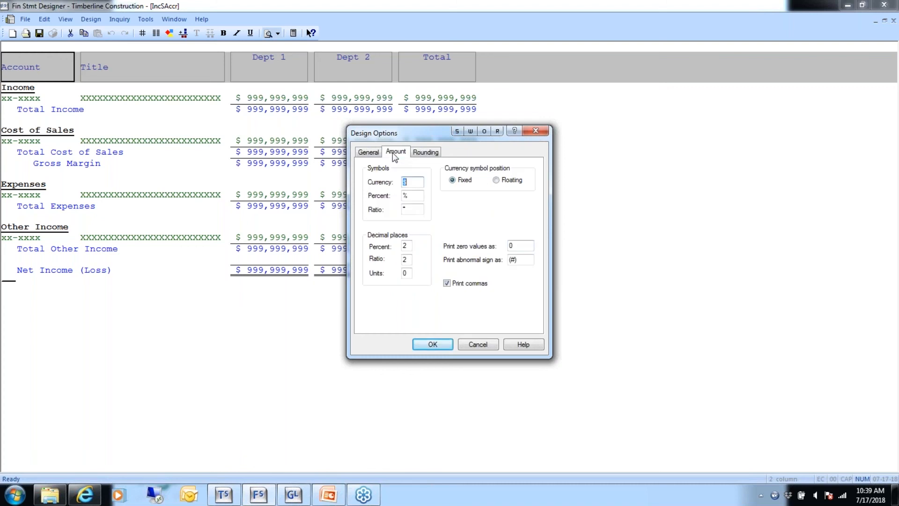
{"action": "left_click", "coordinate": [368, 153]}
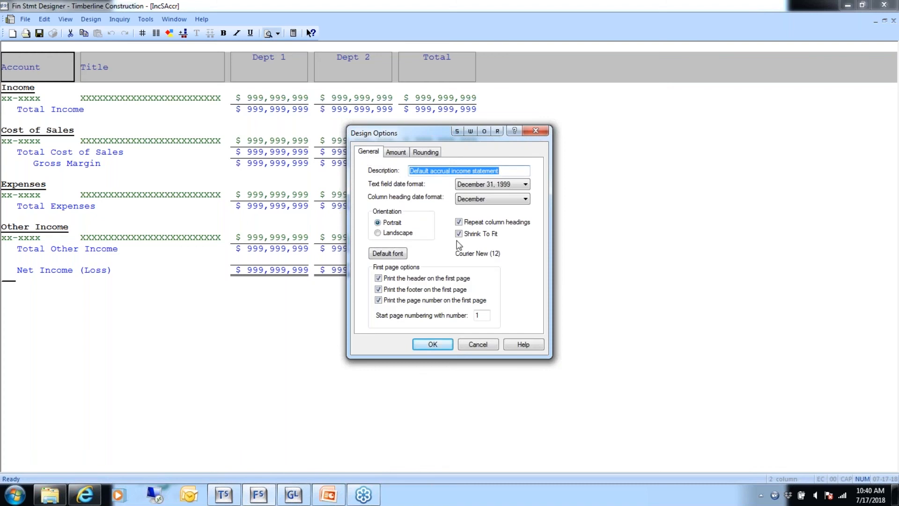
{"action": "left_click", "coordinate": [439, 348]}
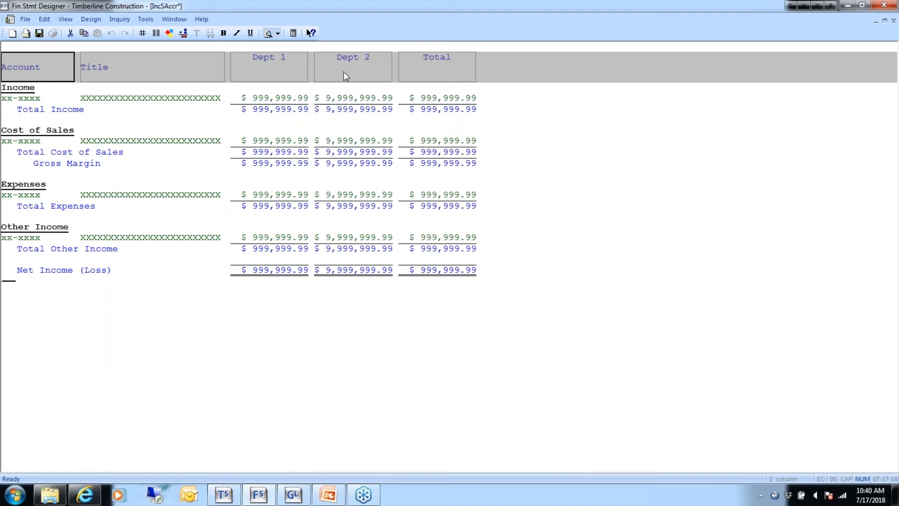
Narrow the Dept 1 column until its amounts fit the $ 99,999.99 format.
{"action": "left_click", "coordinate": [279, 61]}
{"action": "left_click_drag", "start_coordinate": [307, 67], "coordinate": [283, 67]}
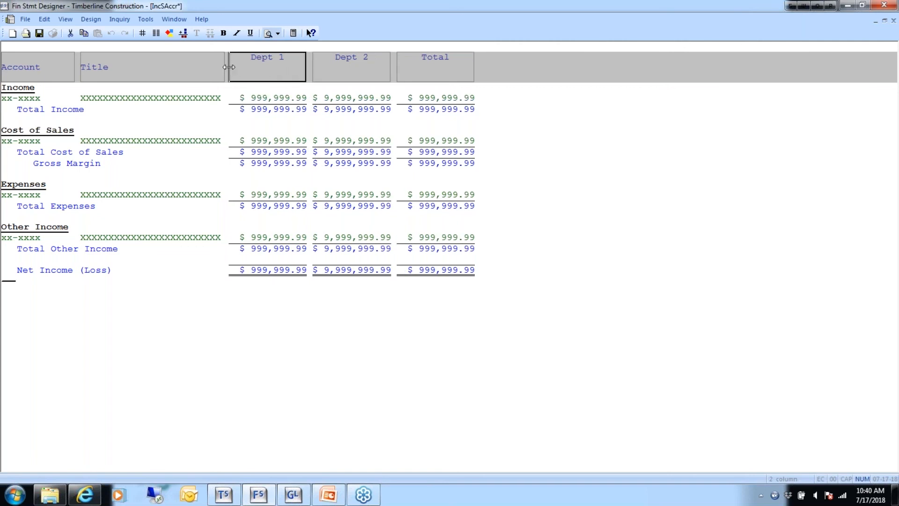
{"action": "left_click_drag", "start_coordinate": [229, 67], "coordinate": [264, 69]}
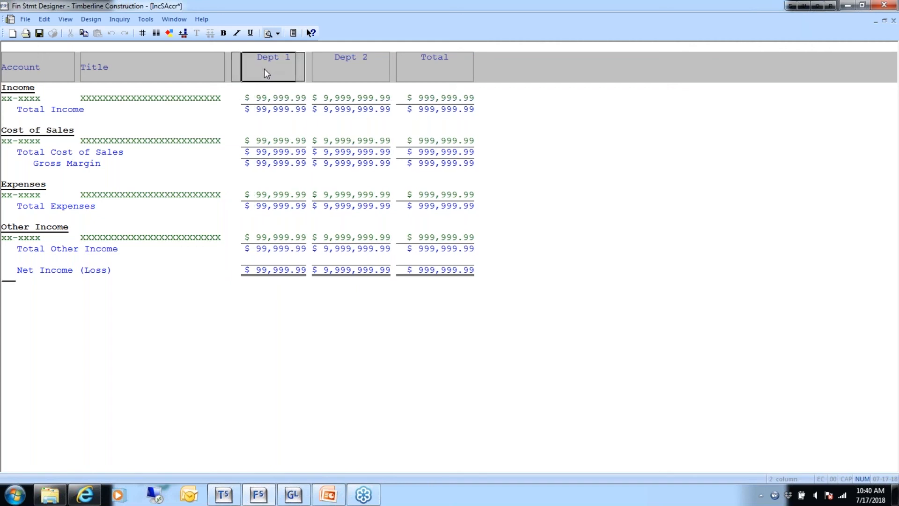
Narrow the Dept 2 column until its amounts fit the $ 99,999.99 format, and bring the Total column close beside it.
{"action": "left_click", "coordinate": [310, 67]}
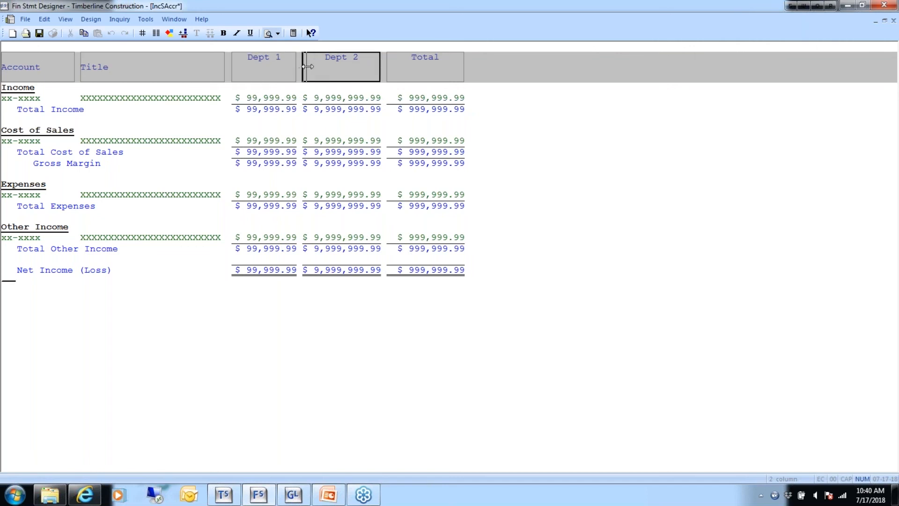
{"action": "left_click_drag", "start_coordinate": [307, 66], "coordinate": [314, 67]}
{"action": "left_click_drag", "start_coordinate": [313, 67], "coordinate": [375, 67]}
{"action": "left_click", "coordinate": [387, 69]}
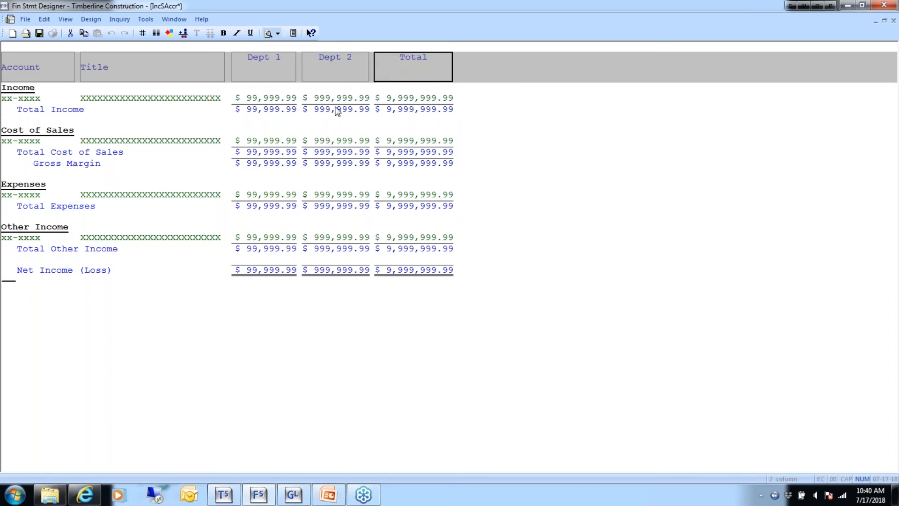
{"action": "left_click", "coordinate": [324, 72]}
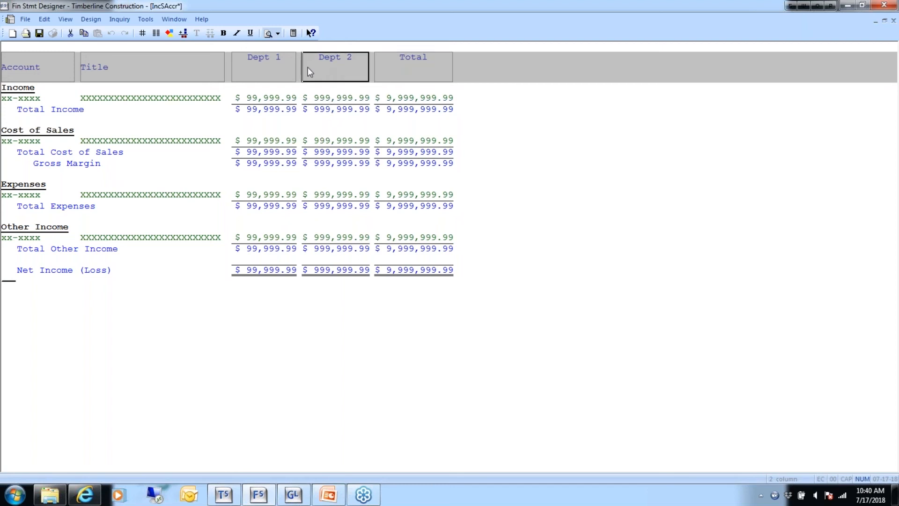
{"action": "left_click_drag", "start_coordinate": [301, 68], "coordinate": [333, 66]}
{"action": "left_click", "coordinate": [339, 66]}
{"action": "left_click_drag", "start_coordinate": [397, 68], "coordinate": [393, 68]}
Leave the column headings, select the Income amount line, and save the IncSAccr design.
{"action": "left_click", "coordinate": [474, 129]}
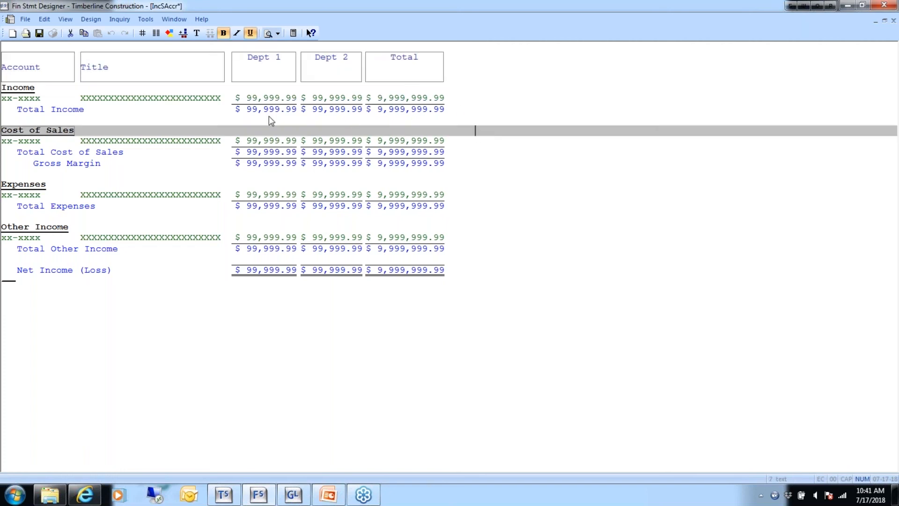
{"action": "left_click", "coordinate": [35, 97]}
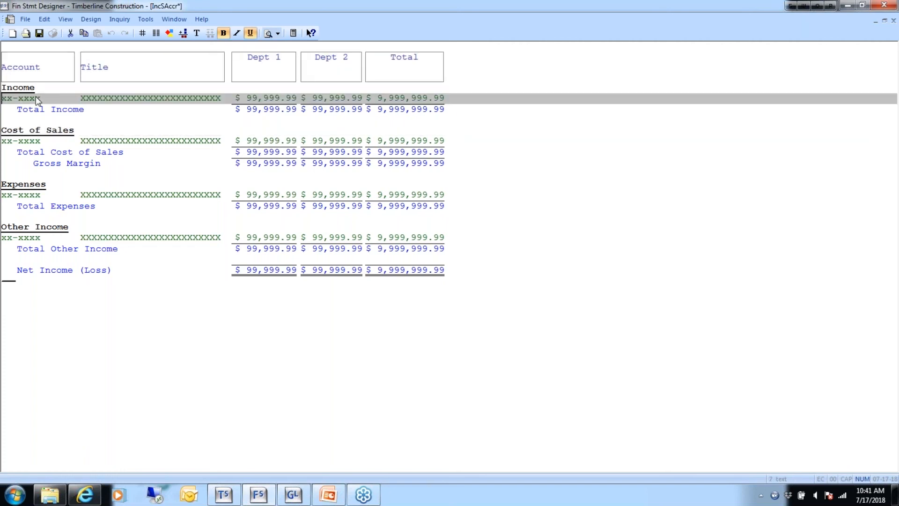
{"action": "left_click", "coordinate": [39, 33]}
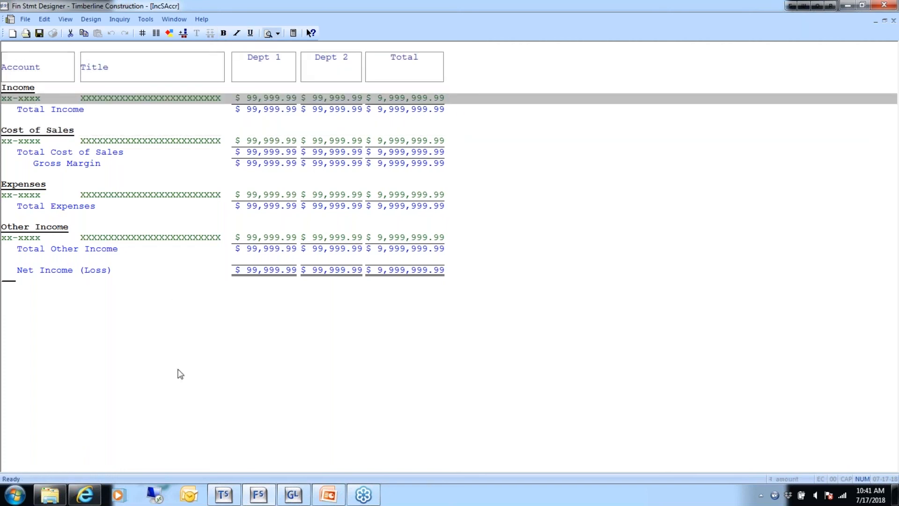
Switch to General Ledger and choose the individual IncSAccr statement for printing.
{"action": "left_click", "coordinate": [295, 498]}
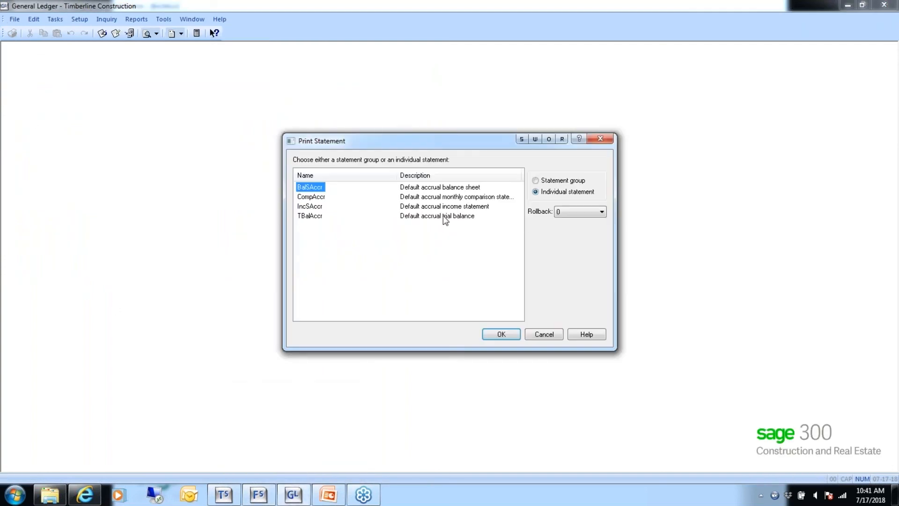
{"action": "left_click", "coordinate": [318, 206]}
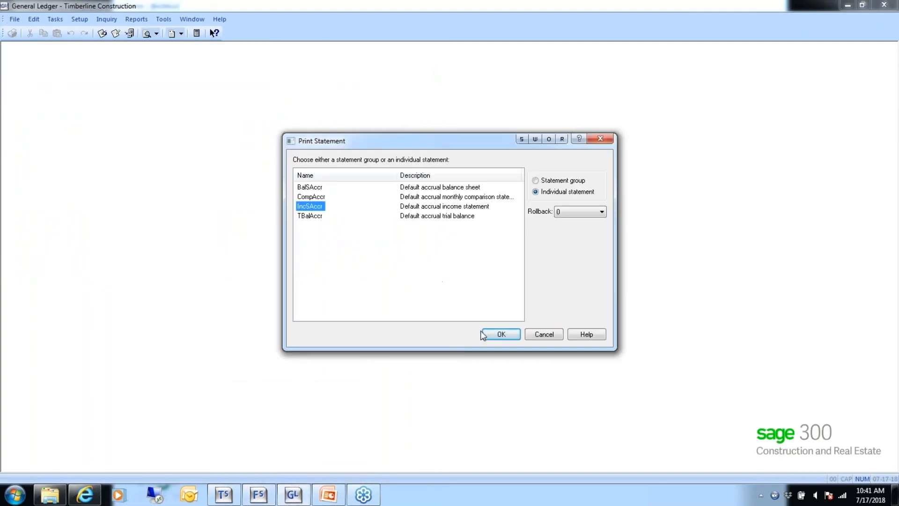
{"action": "left_click", "coordinate": [509, 342]}
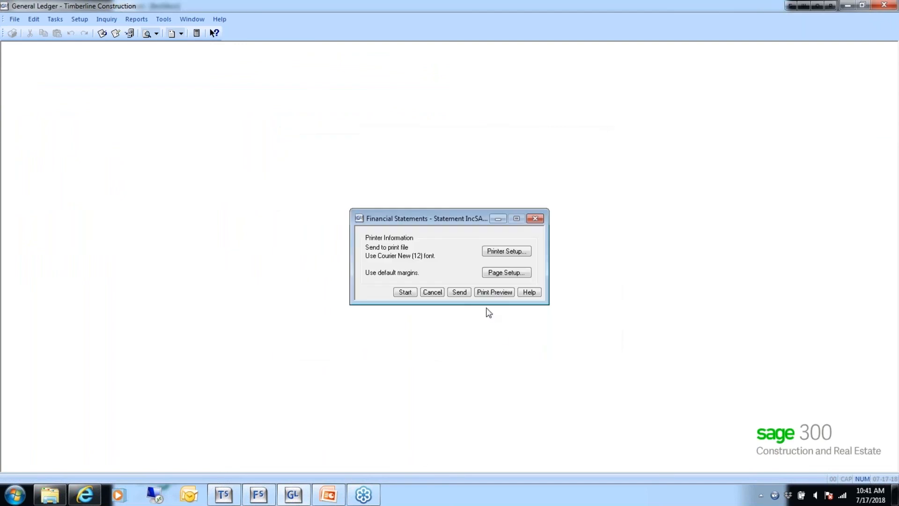
Preview the IncSAccr income statement, check the department amounts, and leave the preview and print window.
{"action": "left_click", "coordinate": [495, 293]}
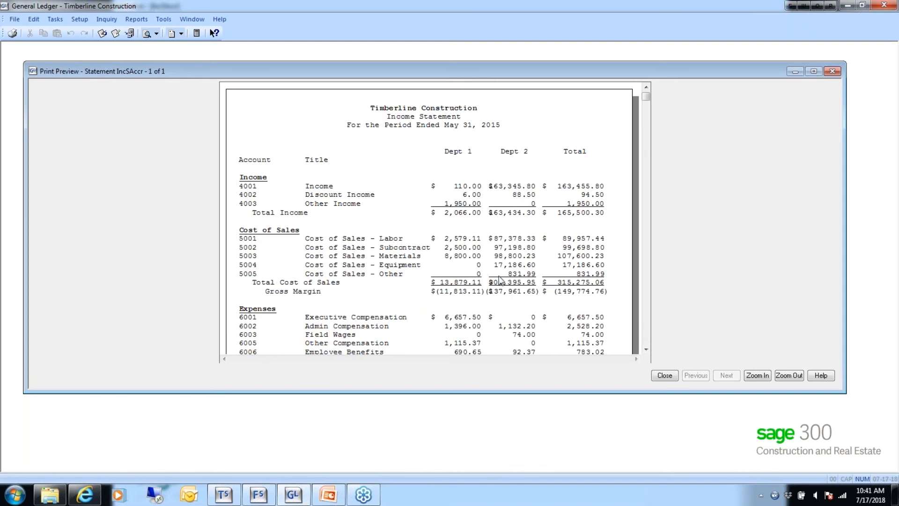
{"action": "left_click", "coordinate": [665, 376]}
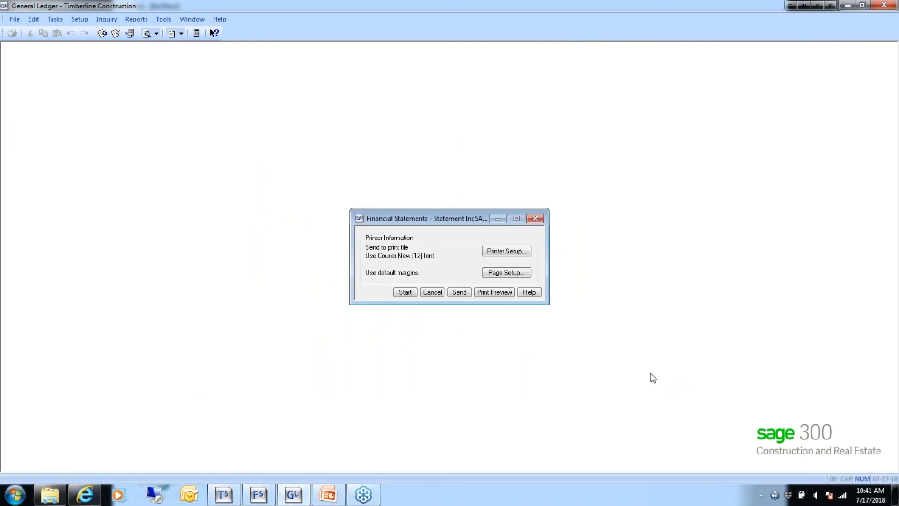
{"action": "left_click", "coordinate": [431, 292]}
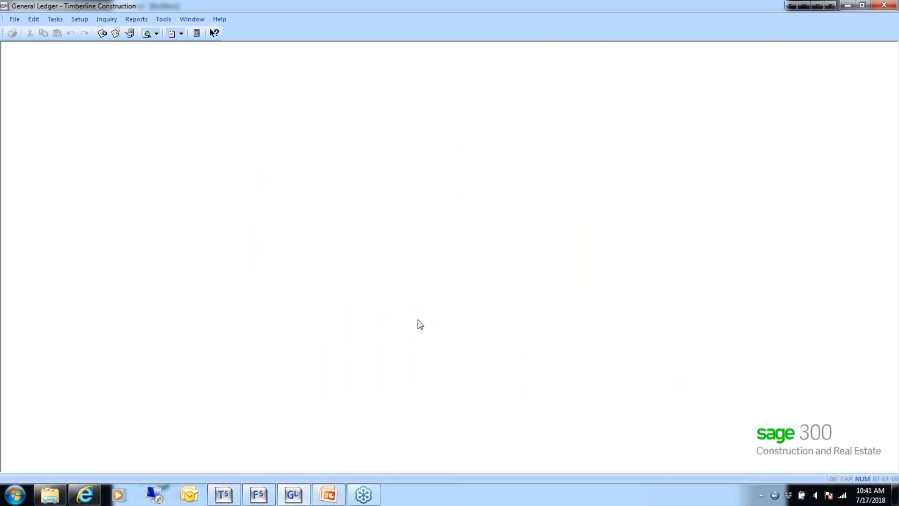
Switch to Financial Statement Designer, move the Total column outward, widen Dept 2 to the $ 999,999.99 format, and save the design.
{"action": "left_click", "coordinate": [253, 498]}
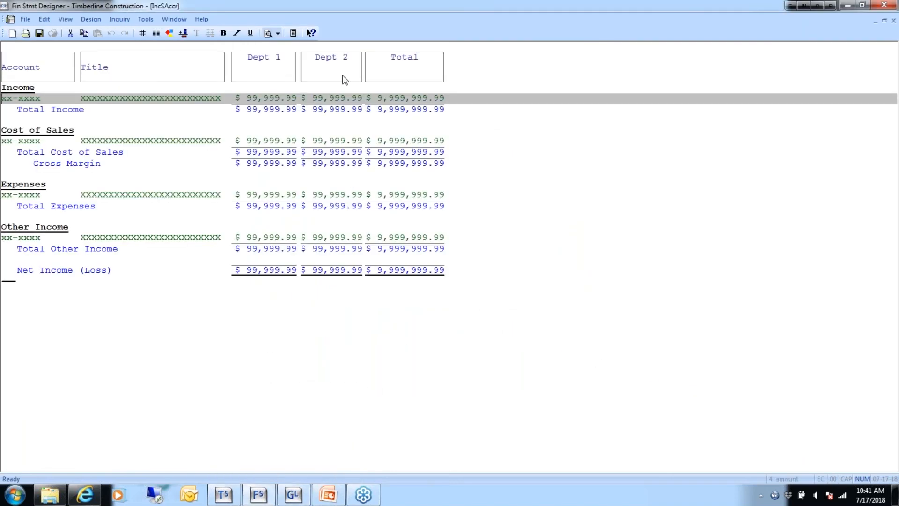
{"action": "left_click", "coordinate": [405, 67]}
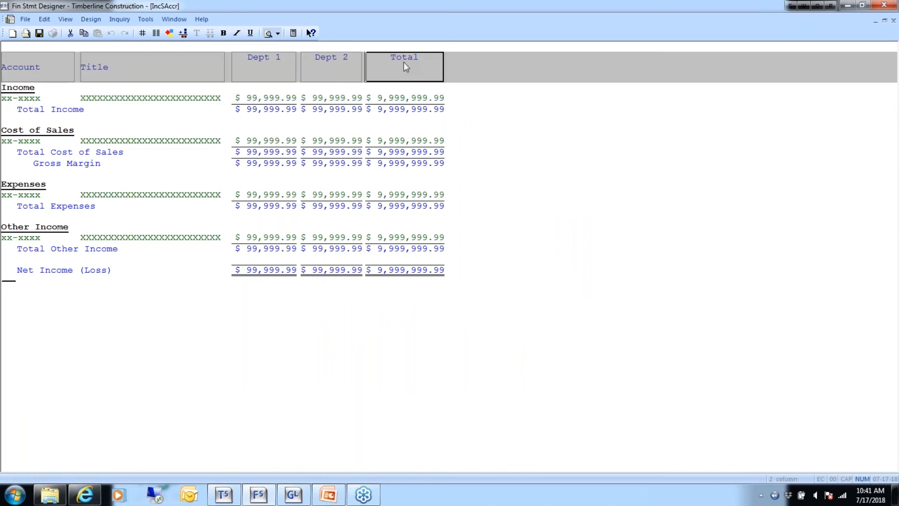
{"action": "left_click_drag", "start_coordinate": [401, 63], "coordinate": [412, 63]}
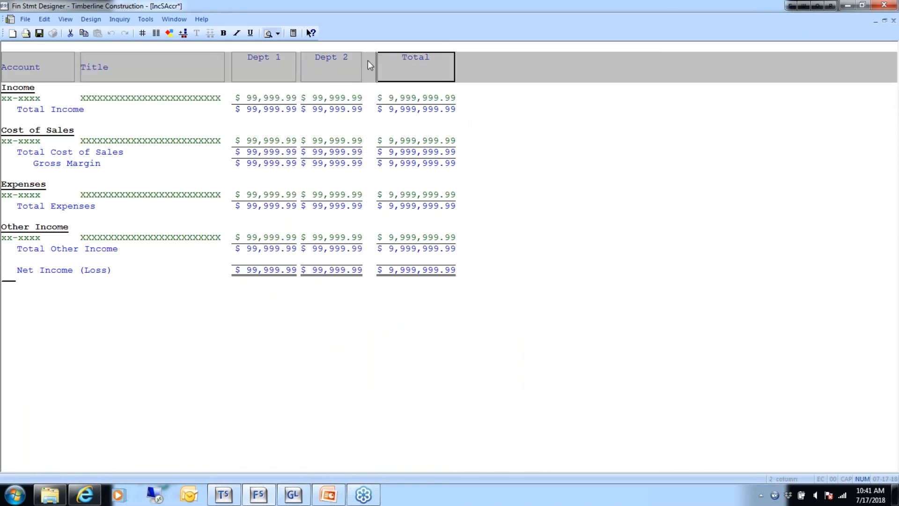
{"action": "left_click_drag", "start_coordinate": [345, 66], "coordinate": [372, 64]}
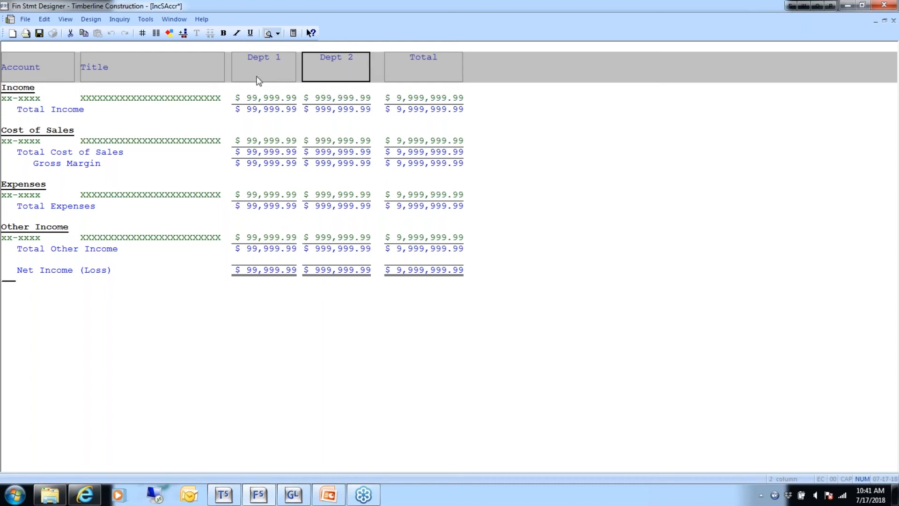
{"action": "left_click", "coordinate": [40, 33]}
Switch to General Ledger and open a print preview of the individual IncSAccr statement.
{"action": "left_click", "coordinate": [293, 494]}
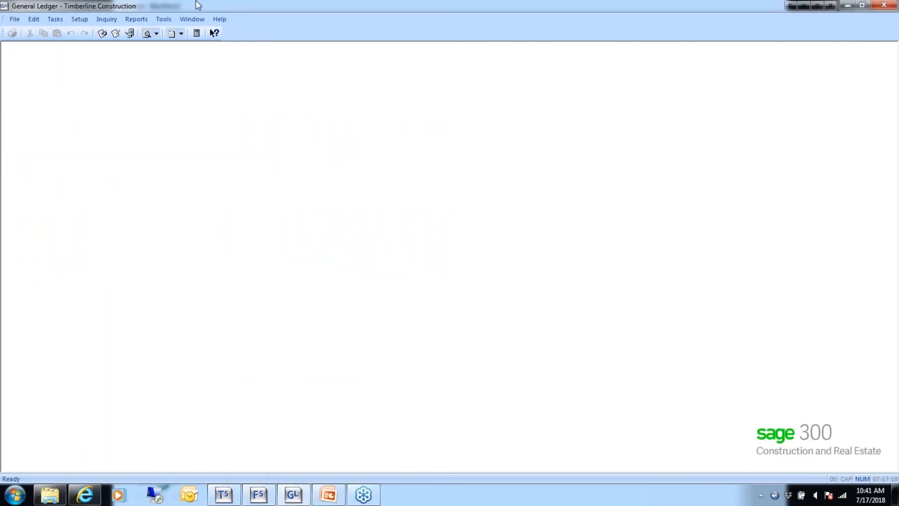
{"action": "left_click", "coordinate": [137, 19]}
{"action": "left_click", "coordinate": [141, 48]}
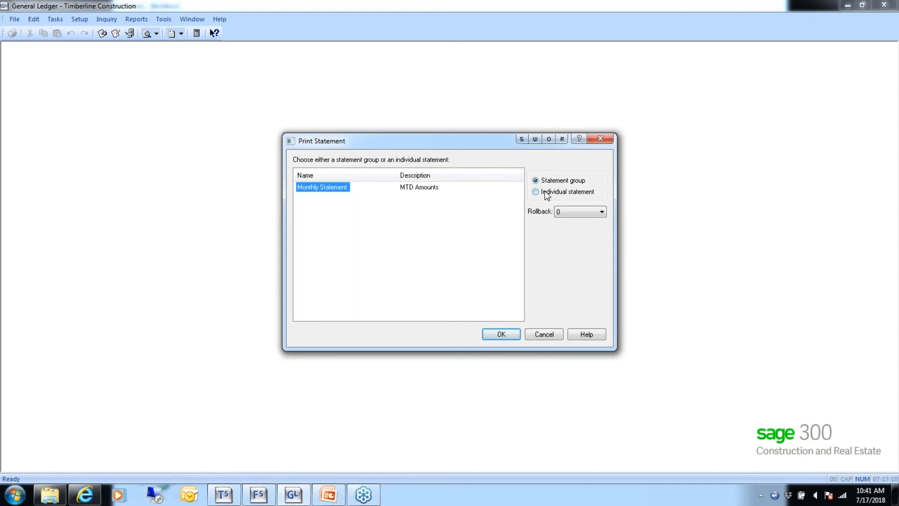
{"action": "left_click", "coordinate": [545, 193]}
{"action": "left_click", "coordinate": [313, 206]}
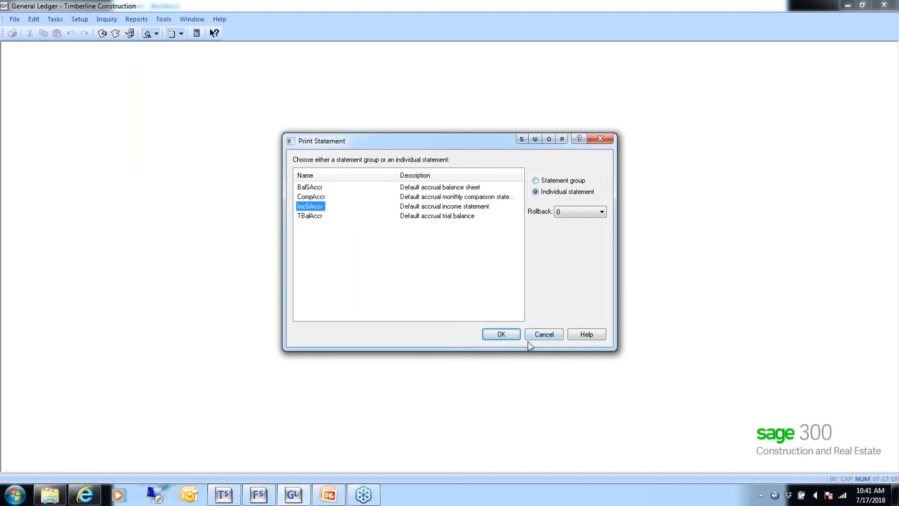
{"action": "left_click", "coordinate": [506, 335]}
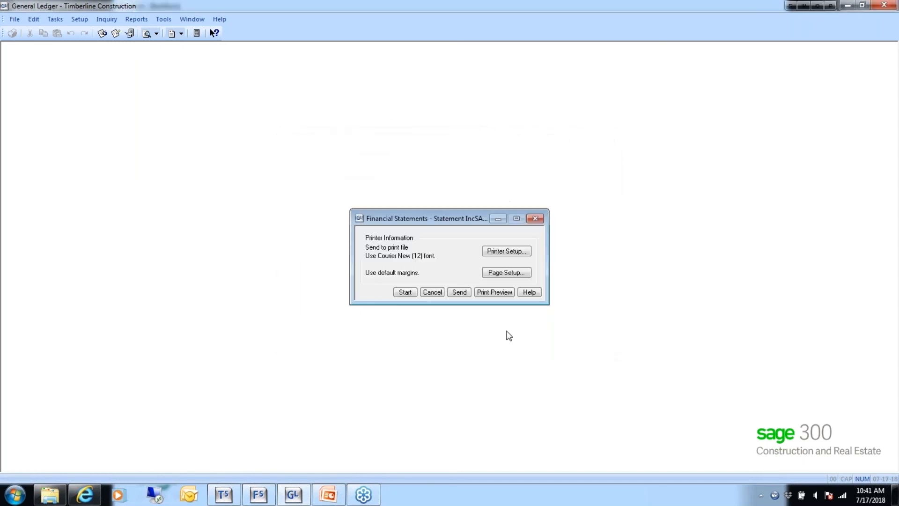
{"action": "left_click", "coordinate": [496, 292]}
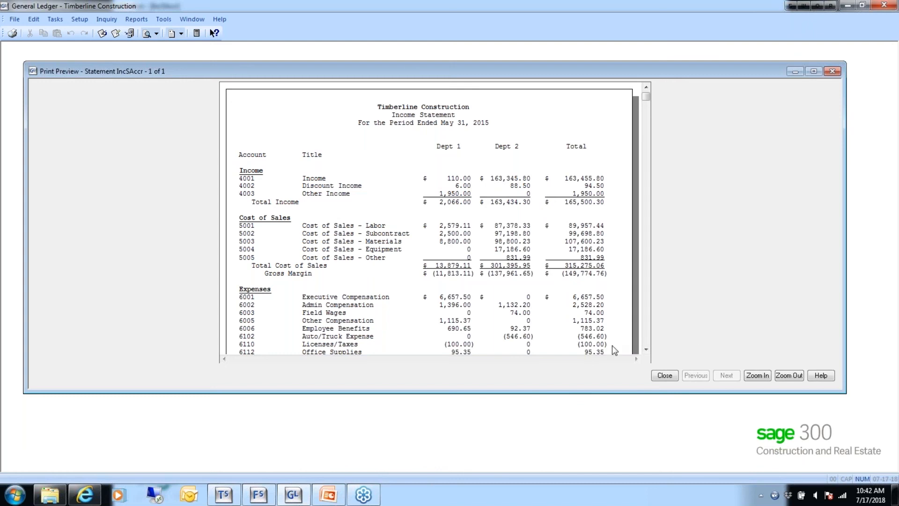
Review the previewed income statement down to the Net Income (Loss) line, and leave the preview and print window.
{"action": "left_click", "coordinate": [646, 350]}
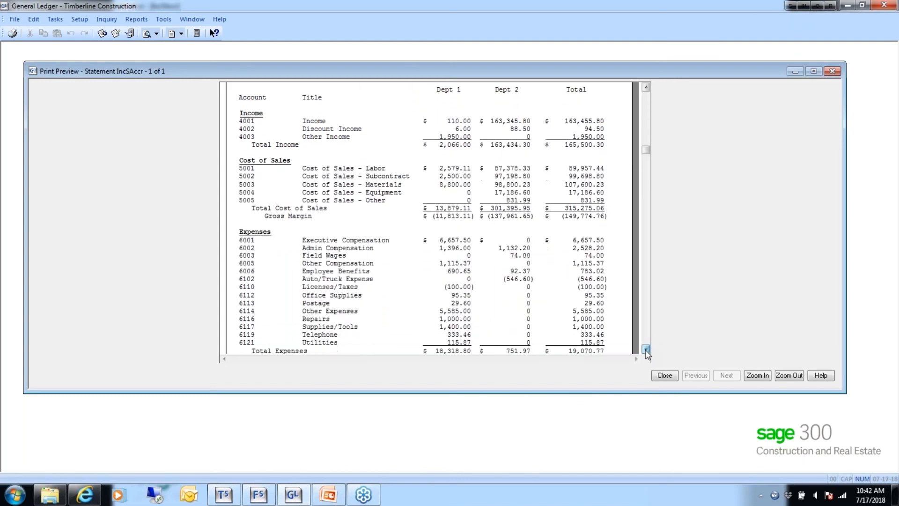
{"action": "left_click", "coordinate": [646, 349]}
{"action": "left_click", "coordinate": [645, 349]}
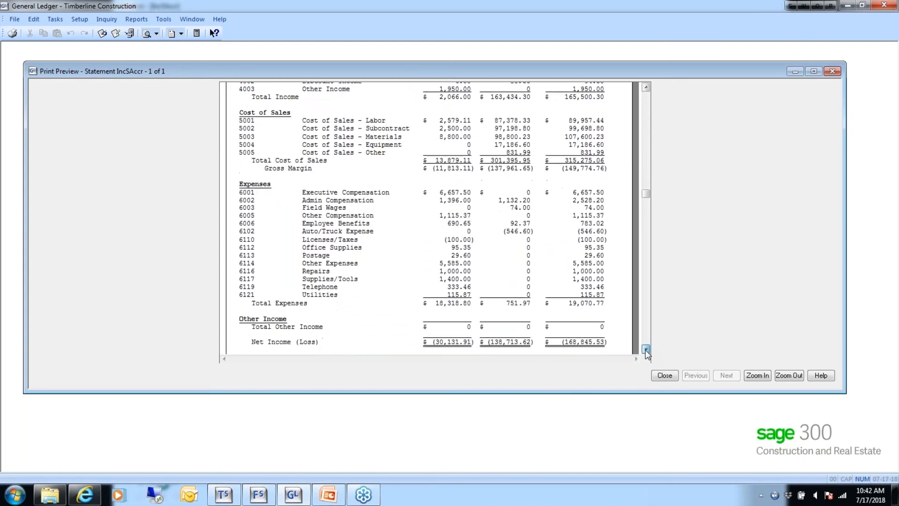
{"action": "left_click", "coordinate": [645, 349]}
{"action": "left_click", "coordinate": [645, 156]}
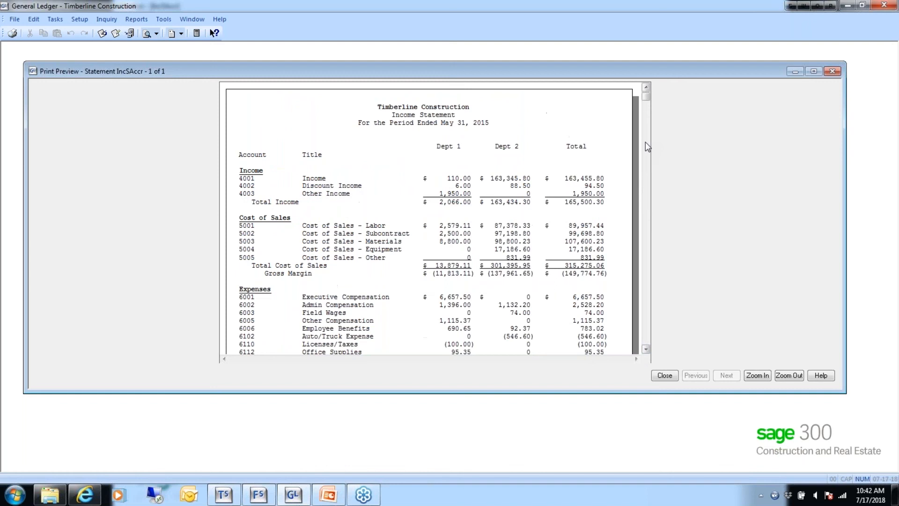
{"action": "left_click", "coordinate": [665, 376]}
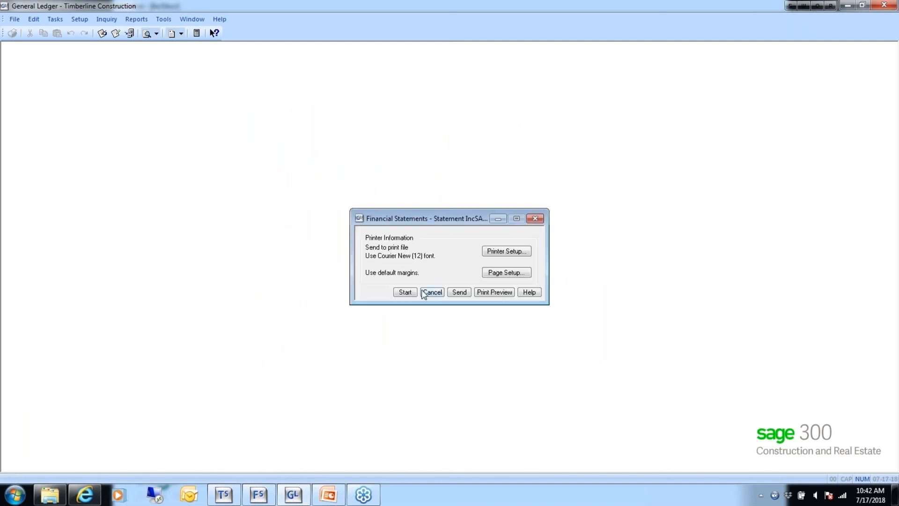
{"action": "left_click", "coordinate": [431, 292]}
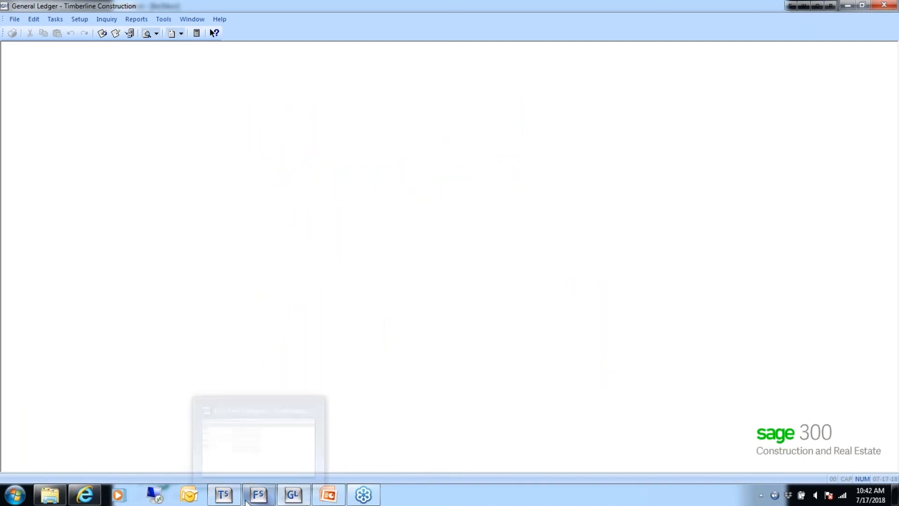
Switch to Financial Statement Designer, close the IncSAccr design, and reopen IncSAccr.FSD.
{"action": "left_click", "coordinate": [261, 492]}
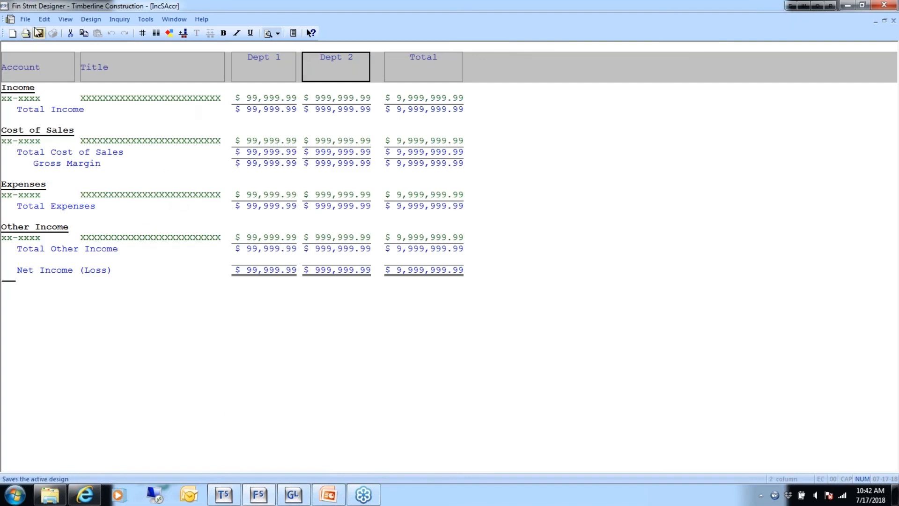
{"action": "left_click", "coordinate": [25, 19]}
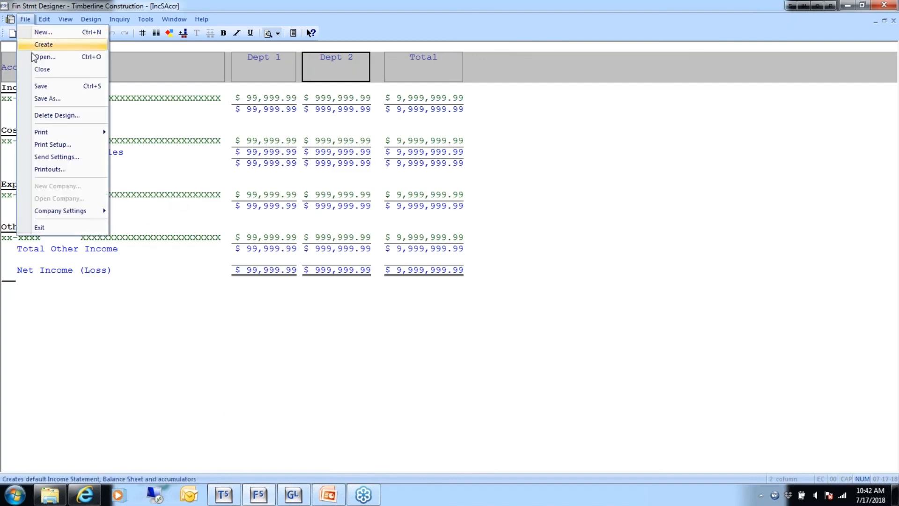
{"action": "left_click", "coordinate": [41, 70]}
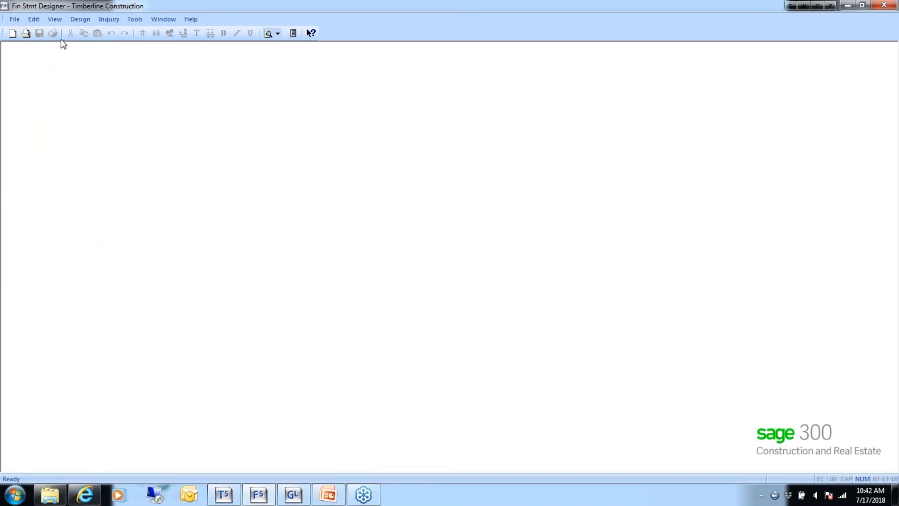
{"action": "left_click", "coordinate": [17, 21]}
{"action": "left_click", "coordinate": [35, 57]}
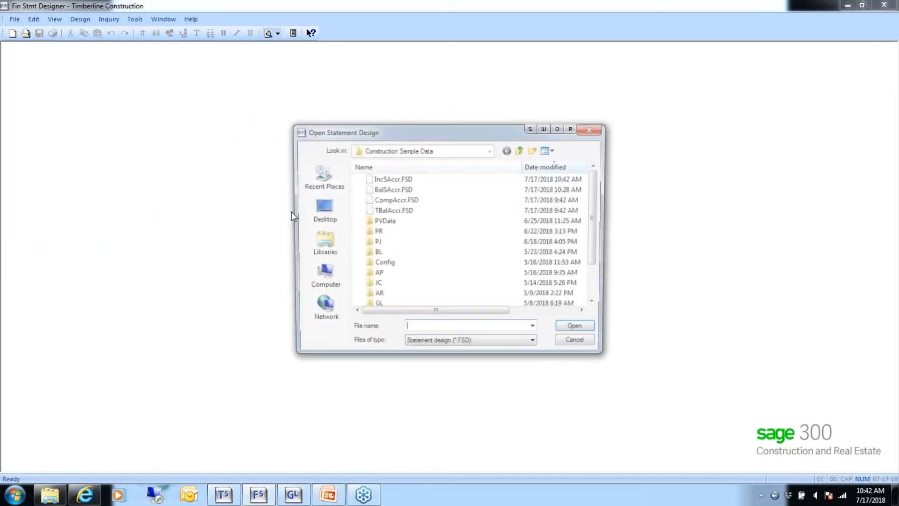
{"action": "left_click", "coordinate": [394, 180]}
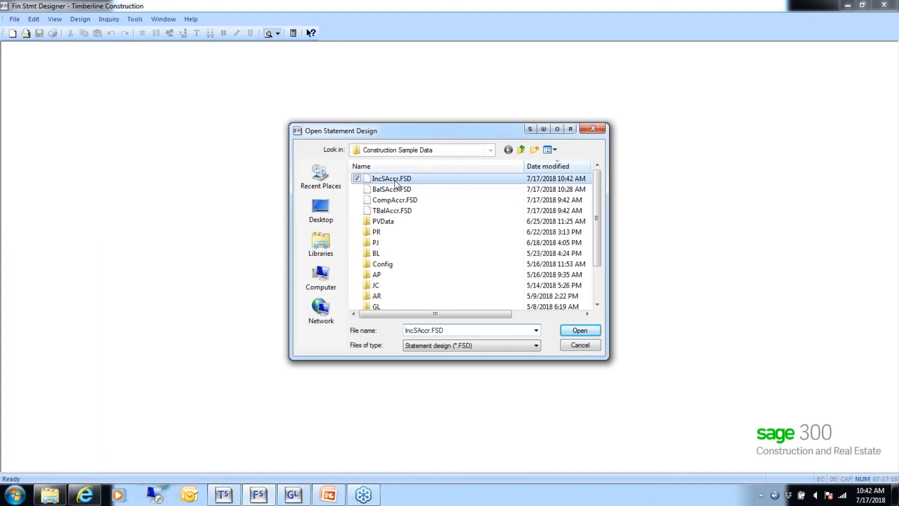
{"action": "double_click", "coordinate": [394, 181]}
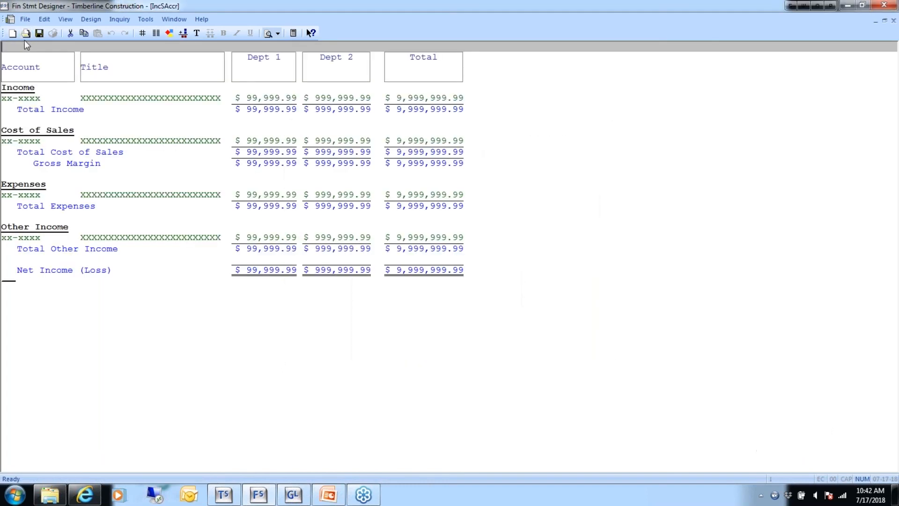
Review the available editing and design commands and the list of text fields without inserting any.
{"action": "left_click", "coordinate": [43, 21]}
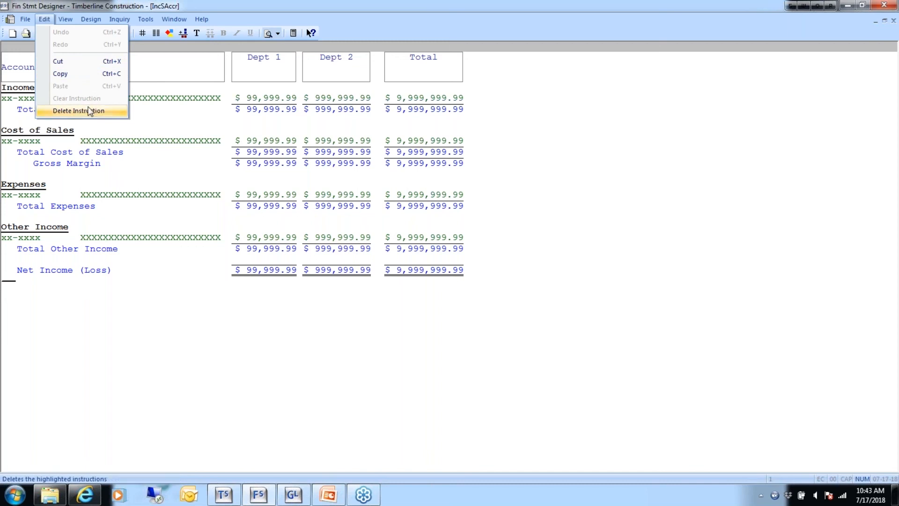
{"action": "mouse_move", "coordinate": [66, 19]}
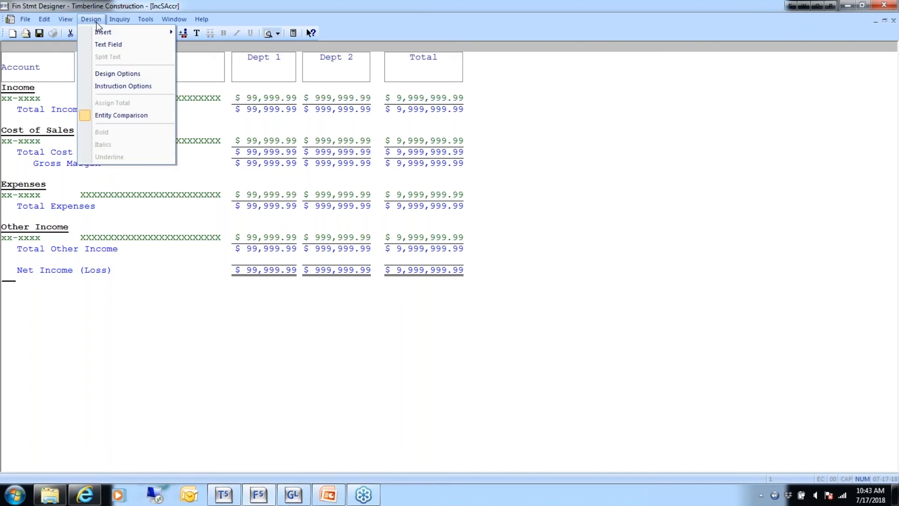
{"action": "mouse_move", "coordinate": [100, 37]}
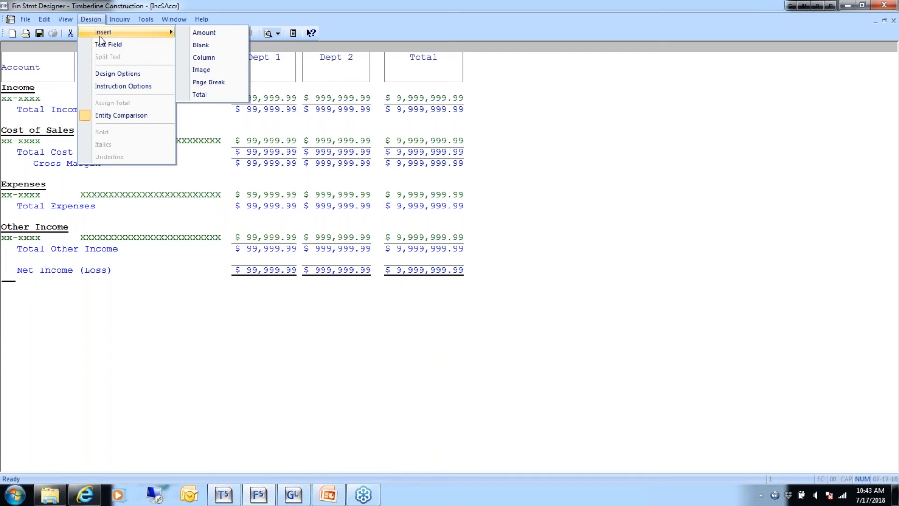
{"action": "left_click", "coordinate": [107, 45]}
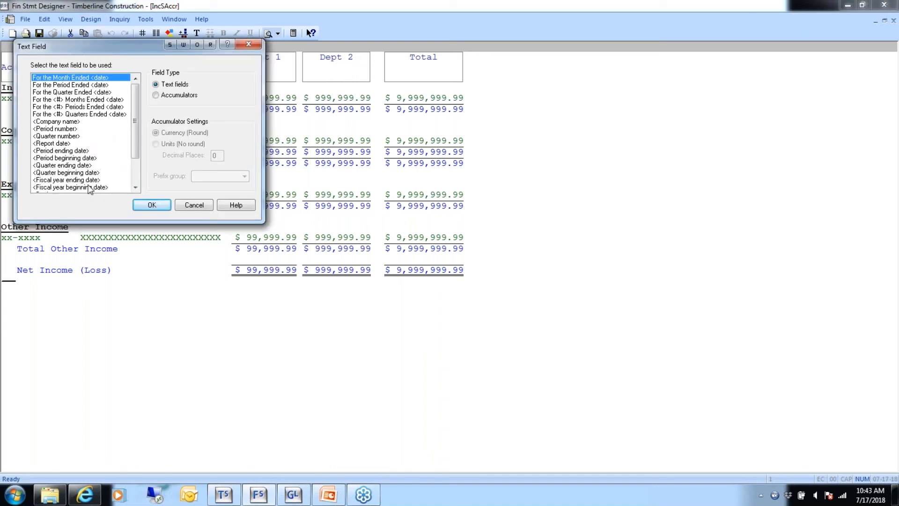
{"action": "left_click", "coordinate": [195, 206]}
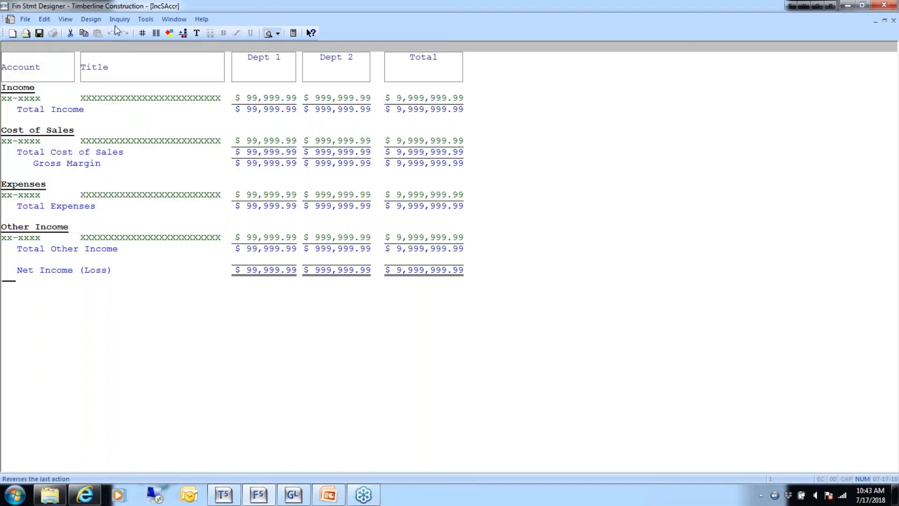
Examine which lines feed the Total Income and Net Income (Loss) totals.
{"action": "left_click", "coordinate": [89, 22]}
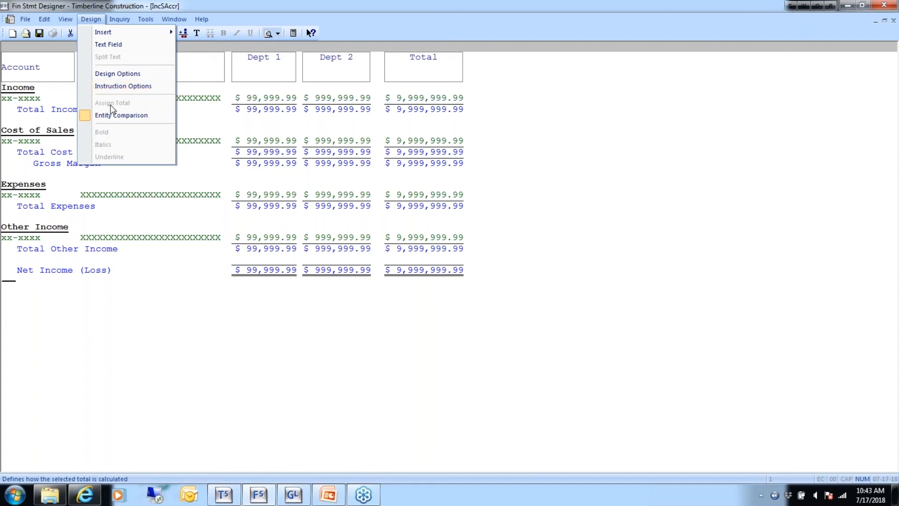
{"action": "left_click", "coordinate": [259, 124]}
{"action": "left_click", "coordinate": [240, 112]}
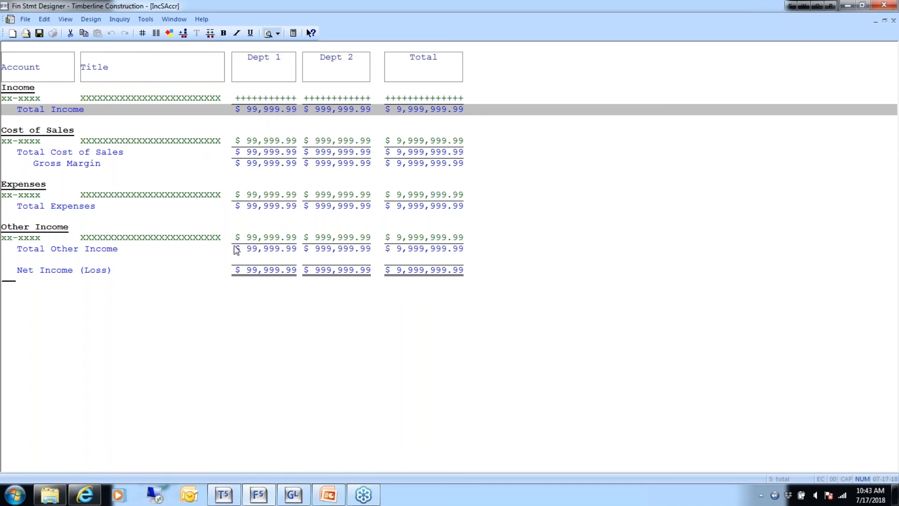
{"action": "left_click", "coordinate": [253, 270]}
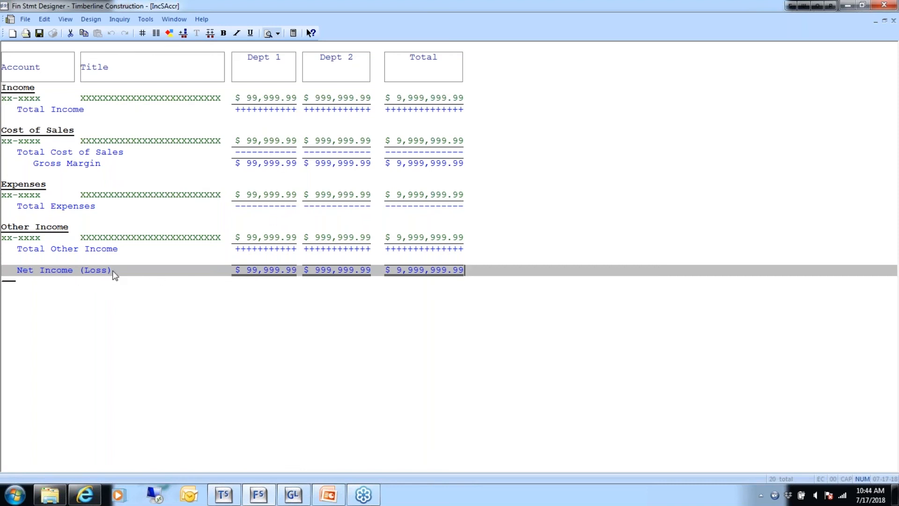
Open the total assignment mode for the Net Income (Loss) line and leave it without changing any assignment.
{"action": "left_click", "coordinate": [84, 17]}
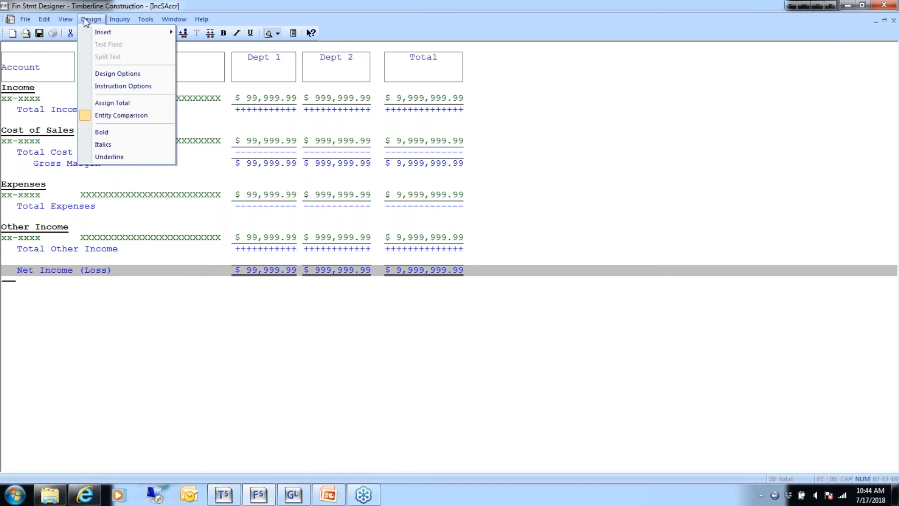
{"action": "left_click", "coordinate": [114, 103]}
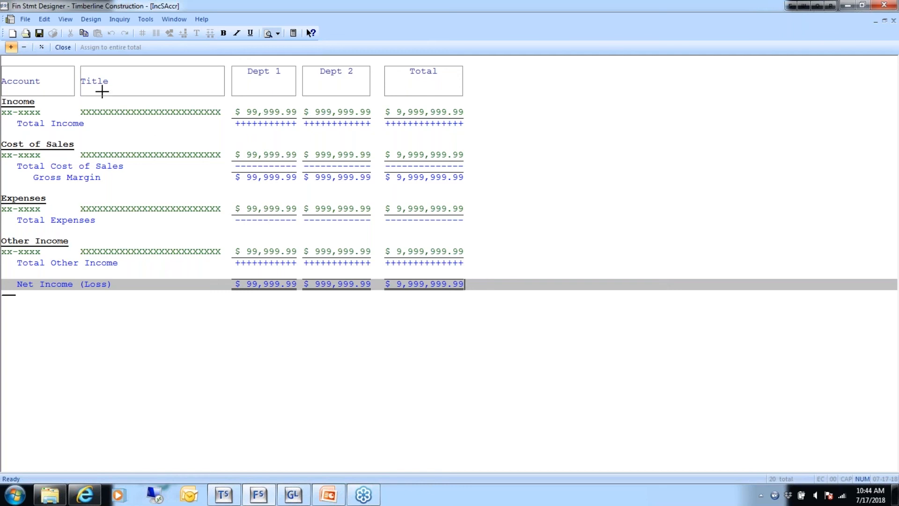
{"action": "left_click", "coordinate": [62, 48]}
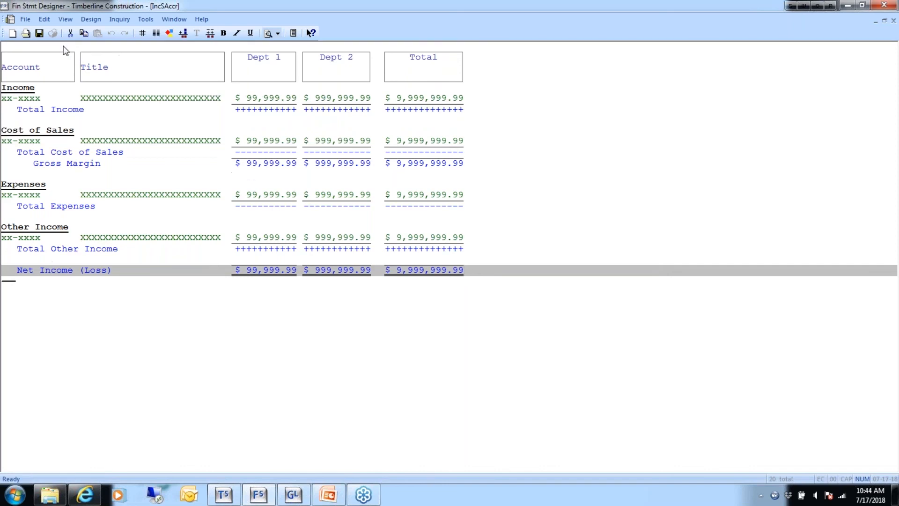
{"action": "left_click", "coordinate": [91, 19]}
{"action": "mouse_move", "coordinate": [92, 30]}
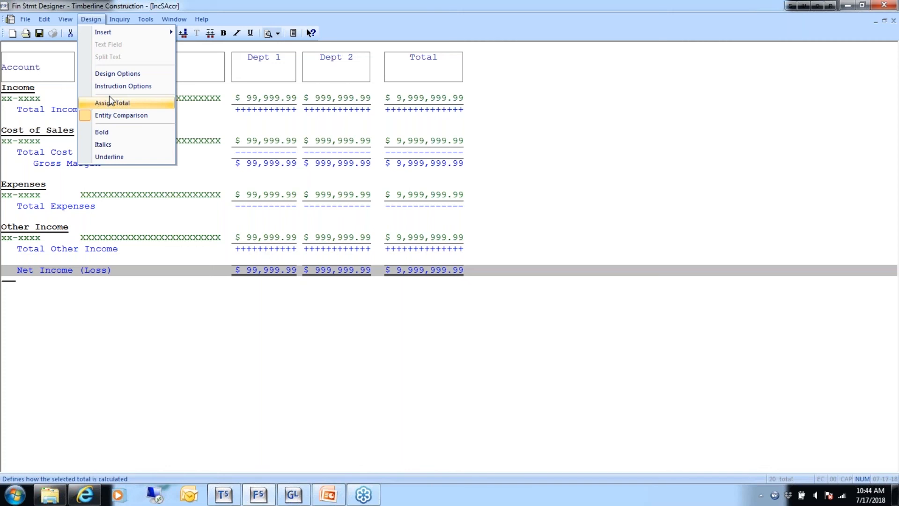
{"action": "mouse_move", "coordinate": [144, 22]}
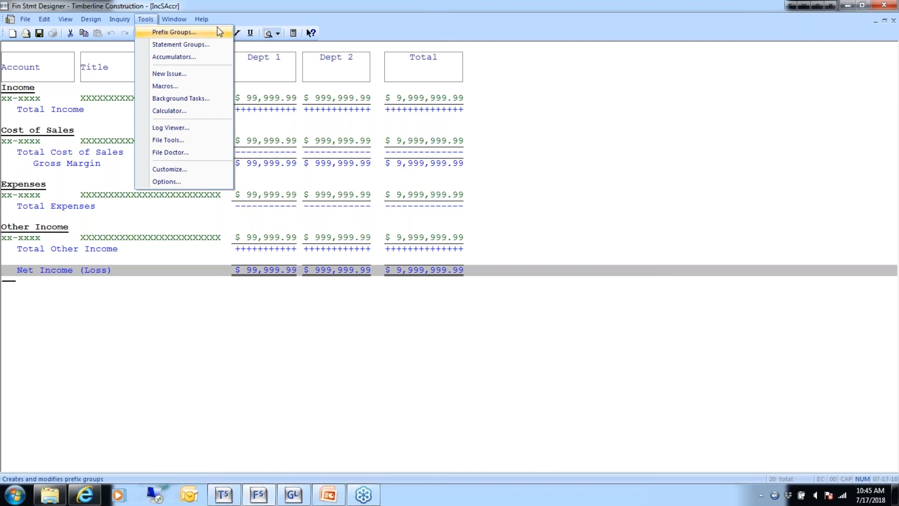
{"action": "left_click", "coordinate": [345, 21]}
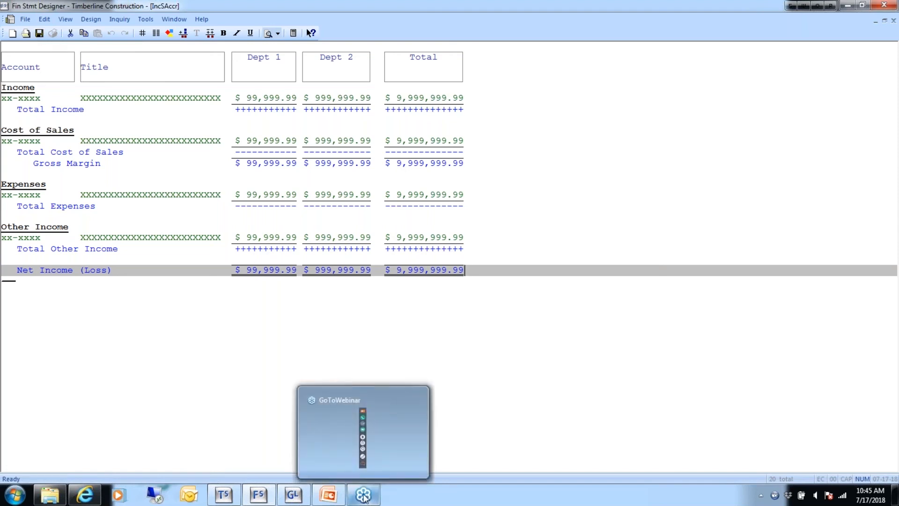
Switch to the PowerPoint slide show and advance to the Tips & Reminders slide.
{"action": "left_click", "coordinate": [330, 499]}
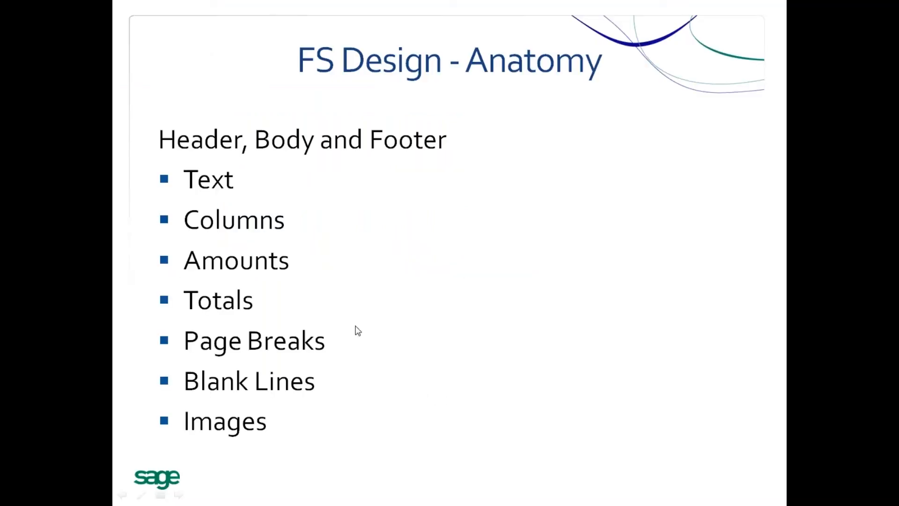
{"action": "left_click", "coordinate": [357, 331]}
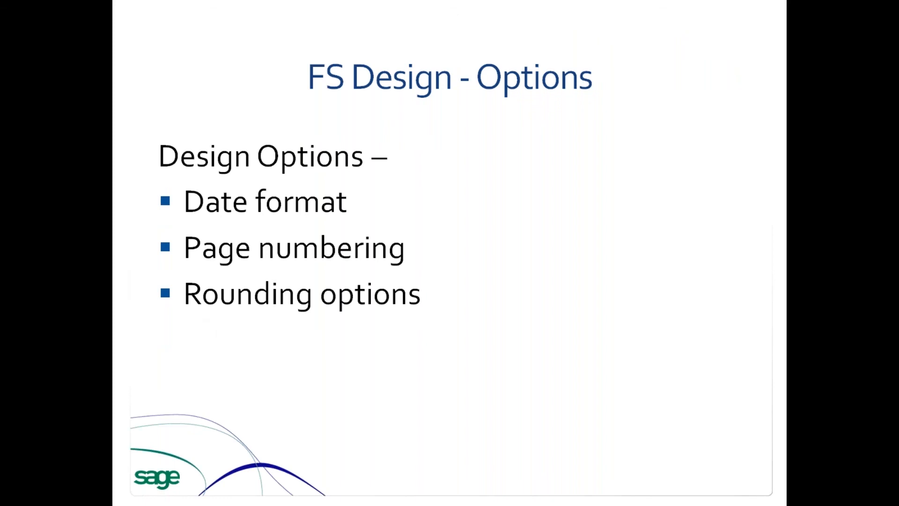
{"action": "key", "text": "Right"}
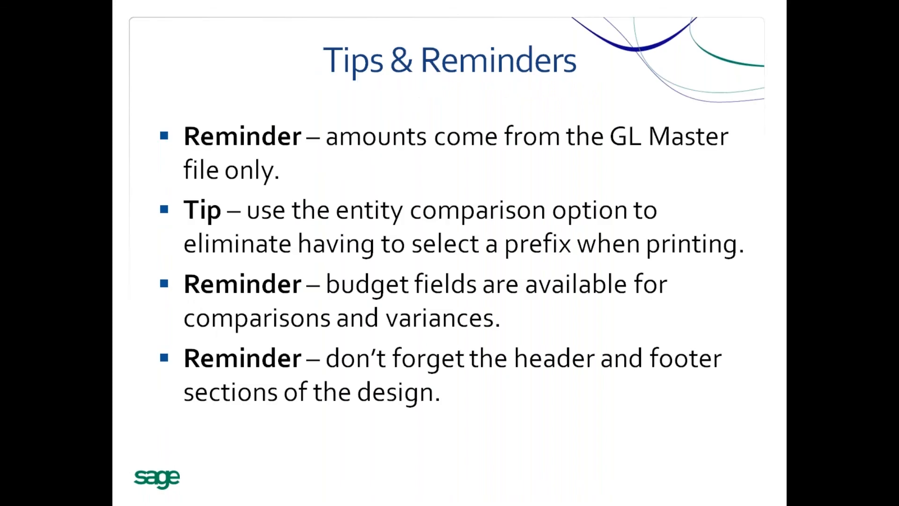